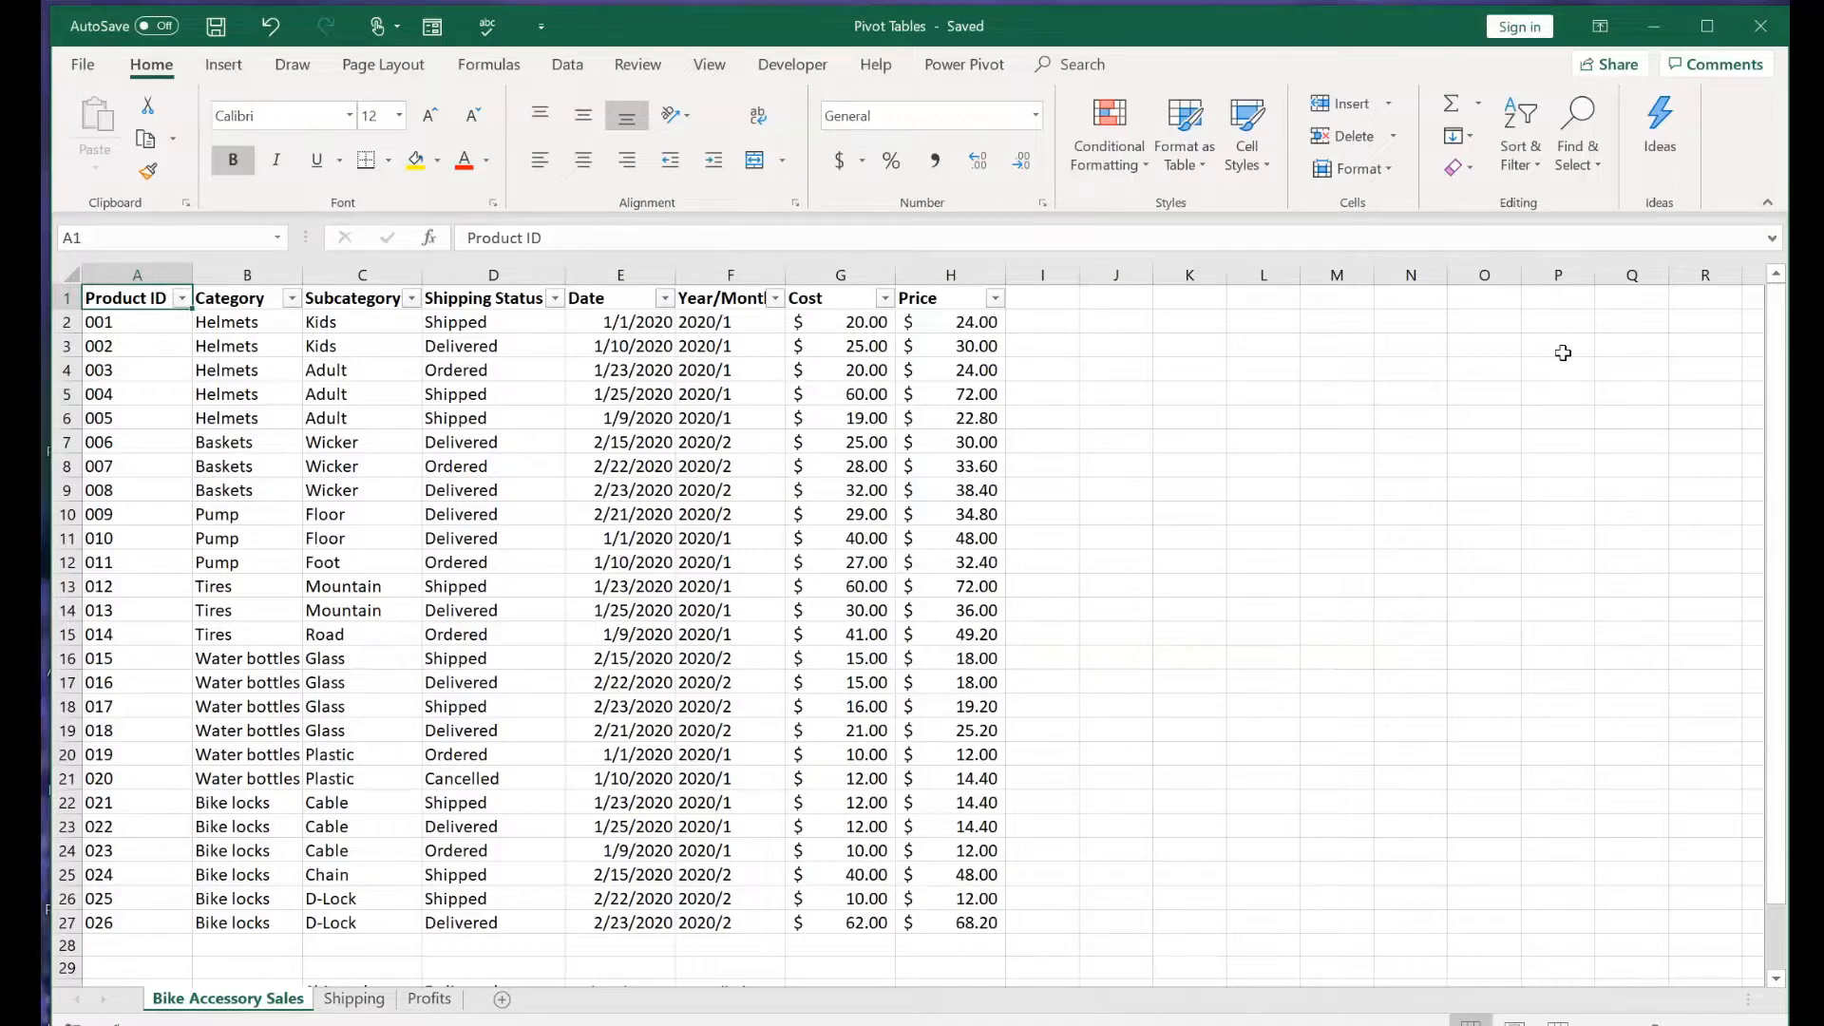
Review the bike accessory sales column headers from Category across to Price
{"action": "key", "text": "Right"}
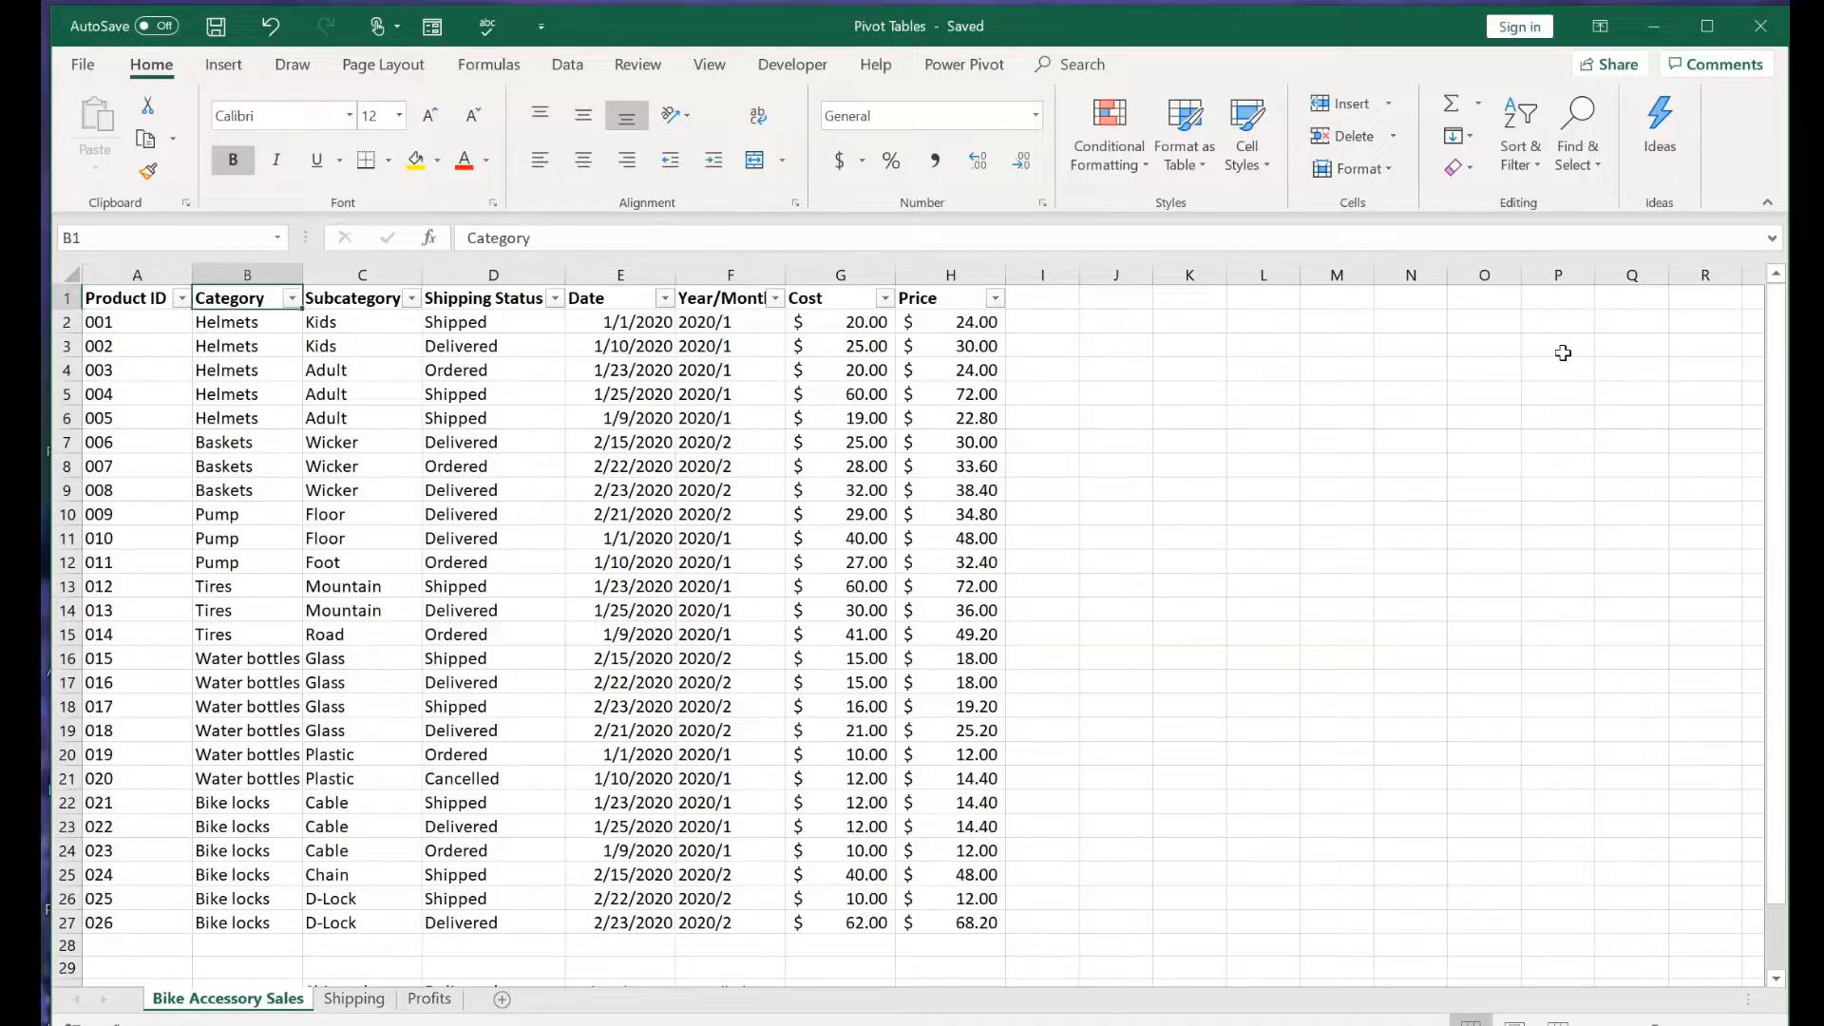
{"action": "key", "text": "Right"}
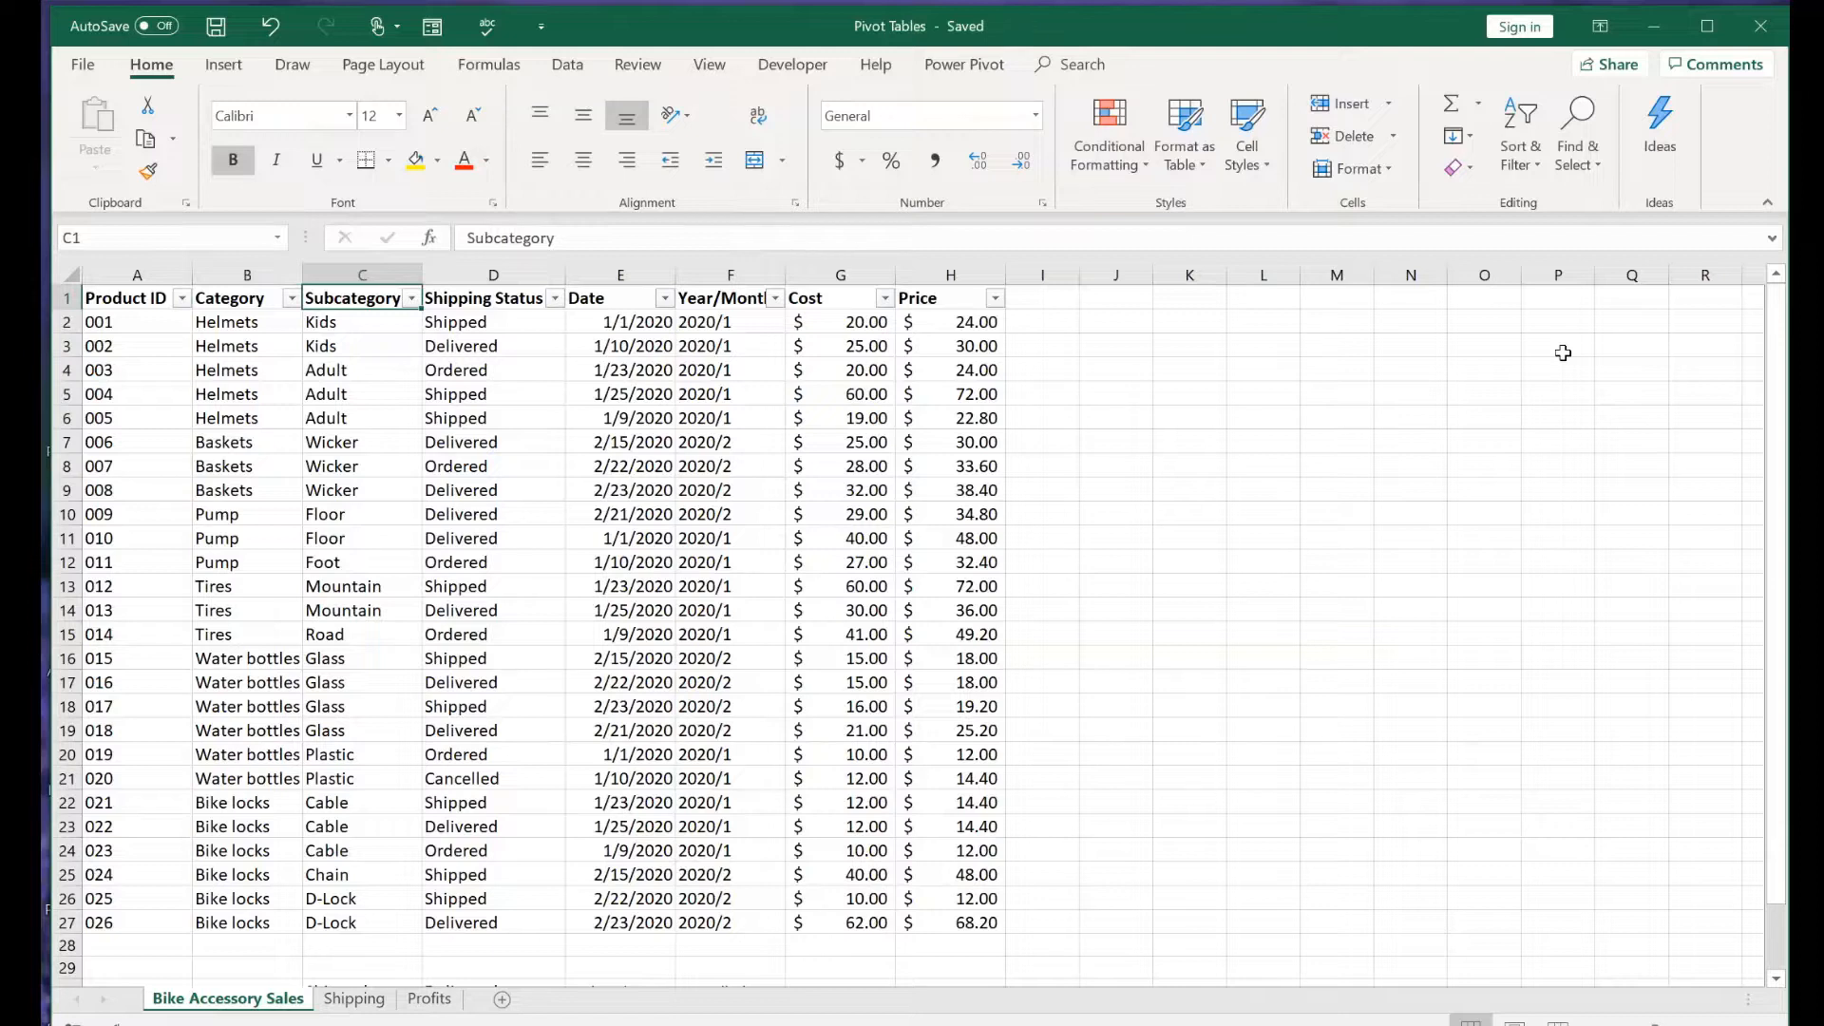
{"action": "key", "text": "Right"}
{"action": "key", "text": "Right"}
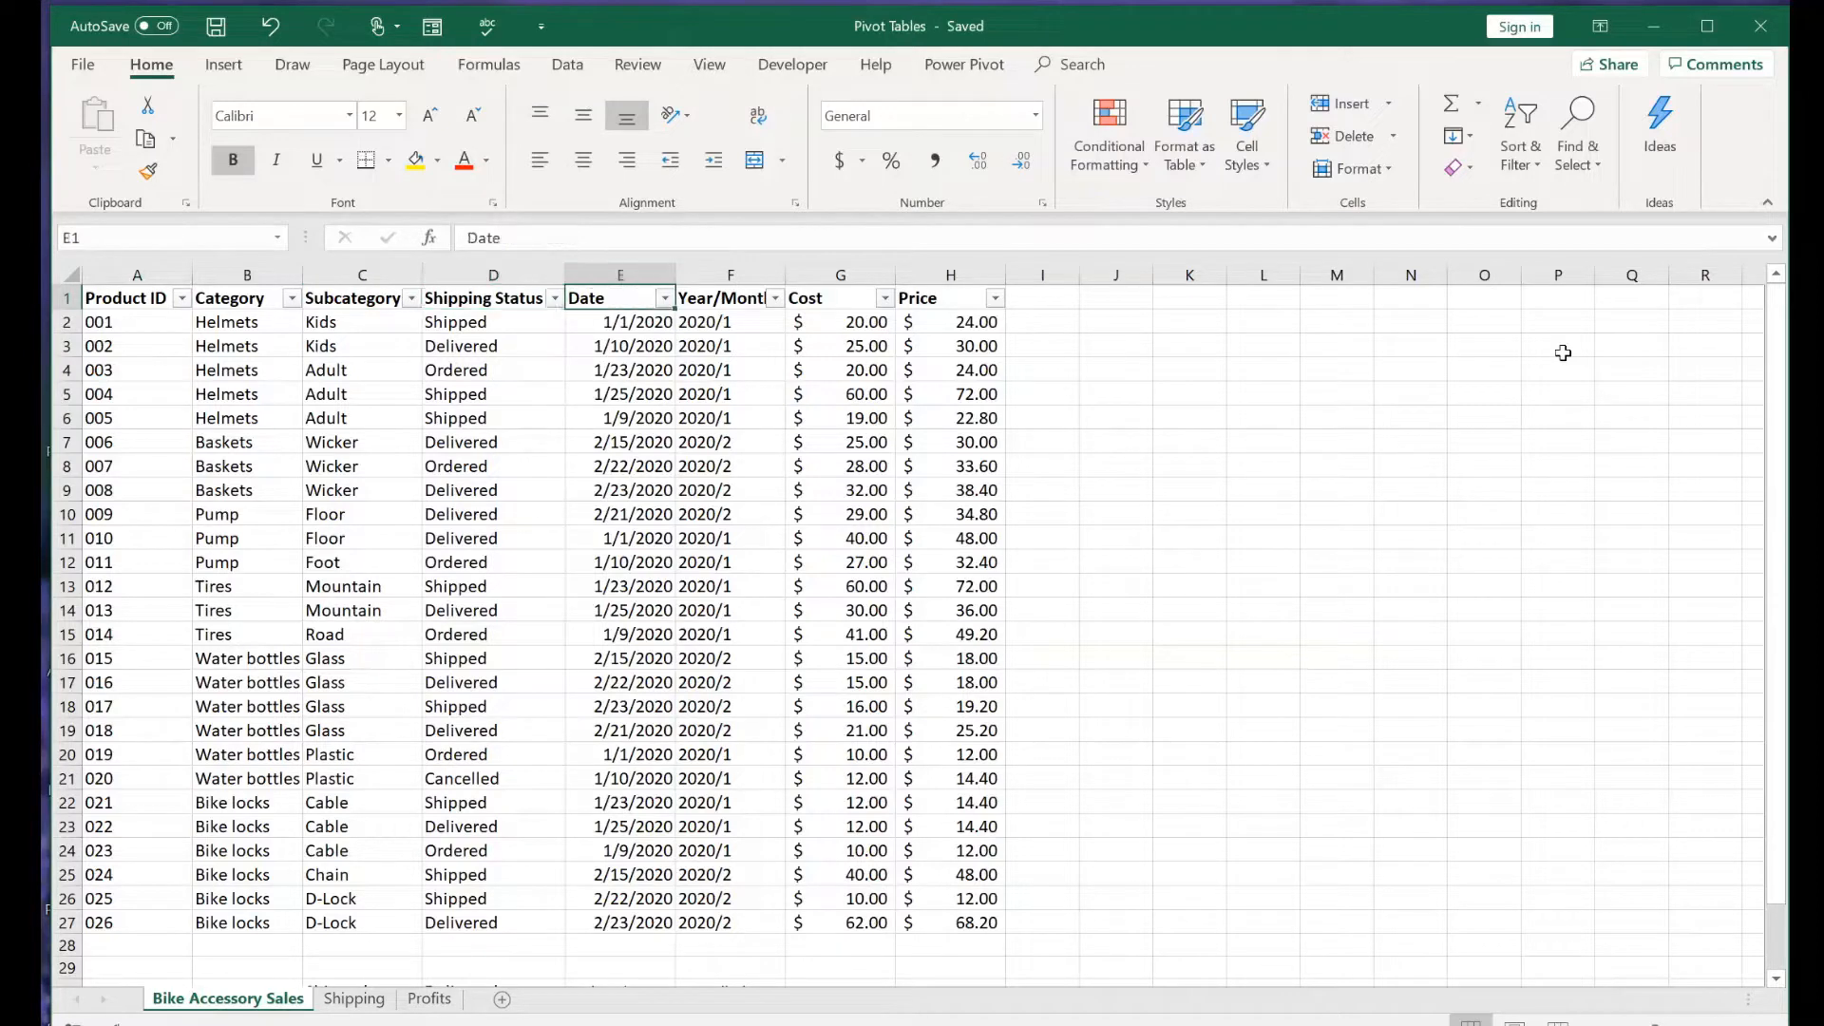
{"action": "key", "text": "Right"}
{"action": "key", "text": "Right"}
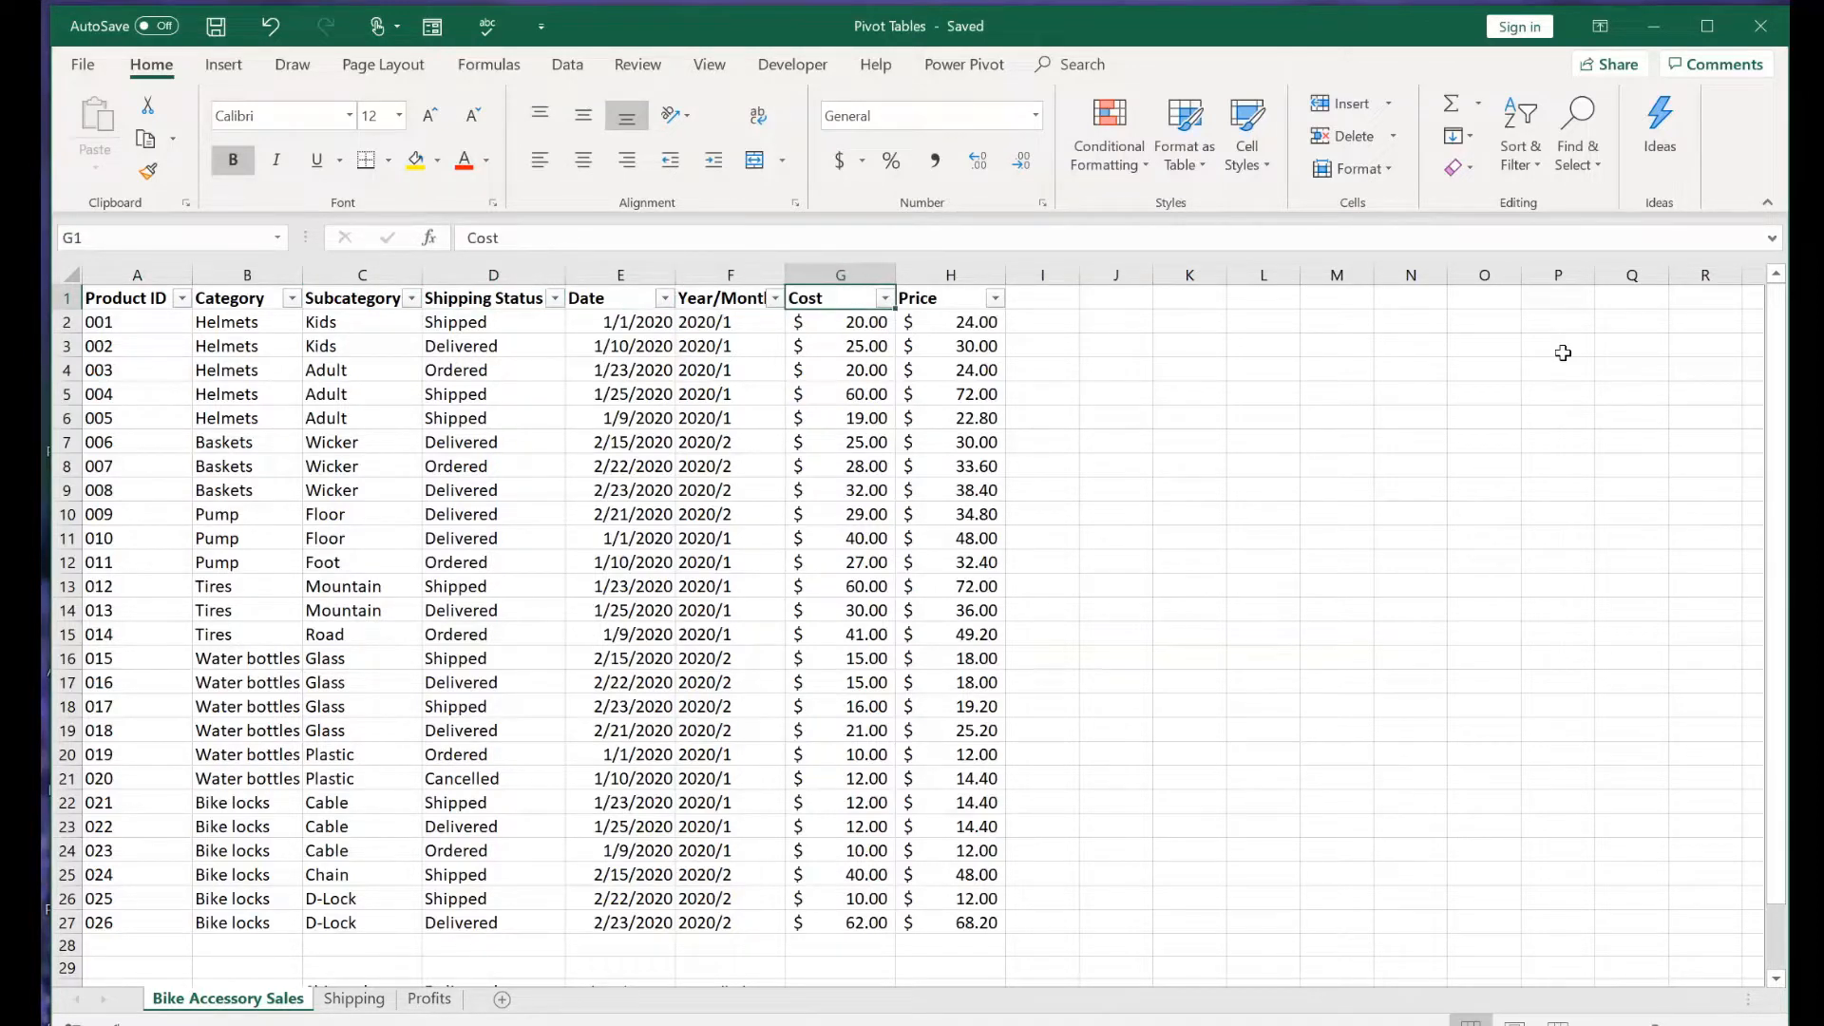
{"action": "key", "text": "Right"}
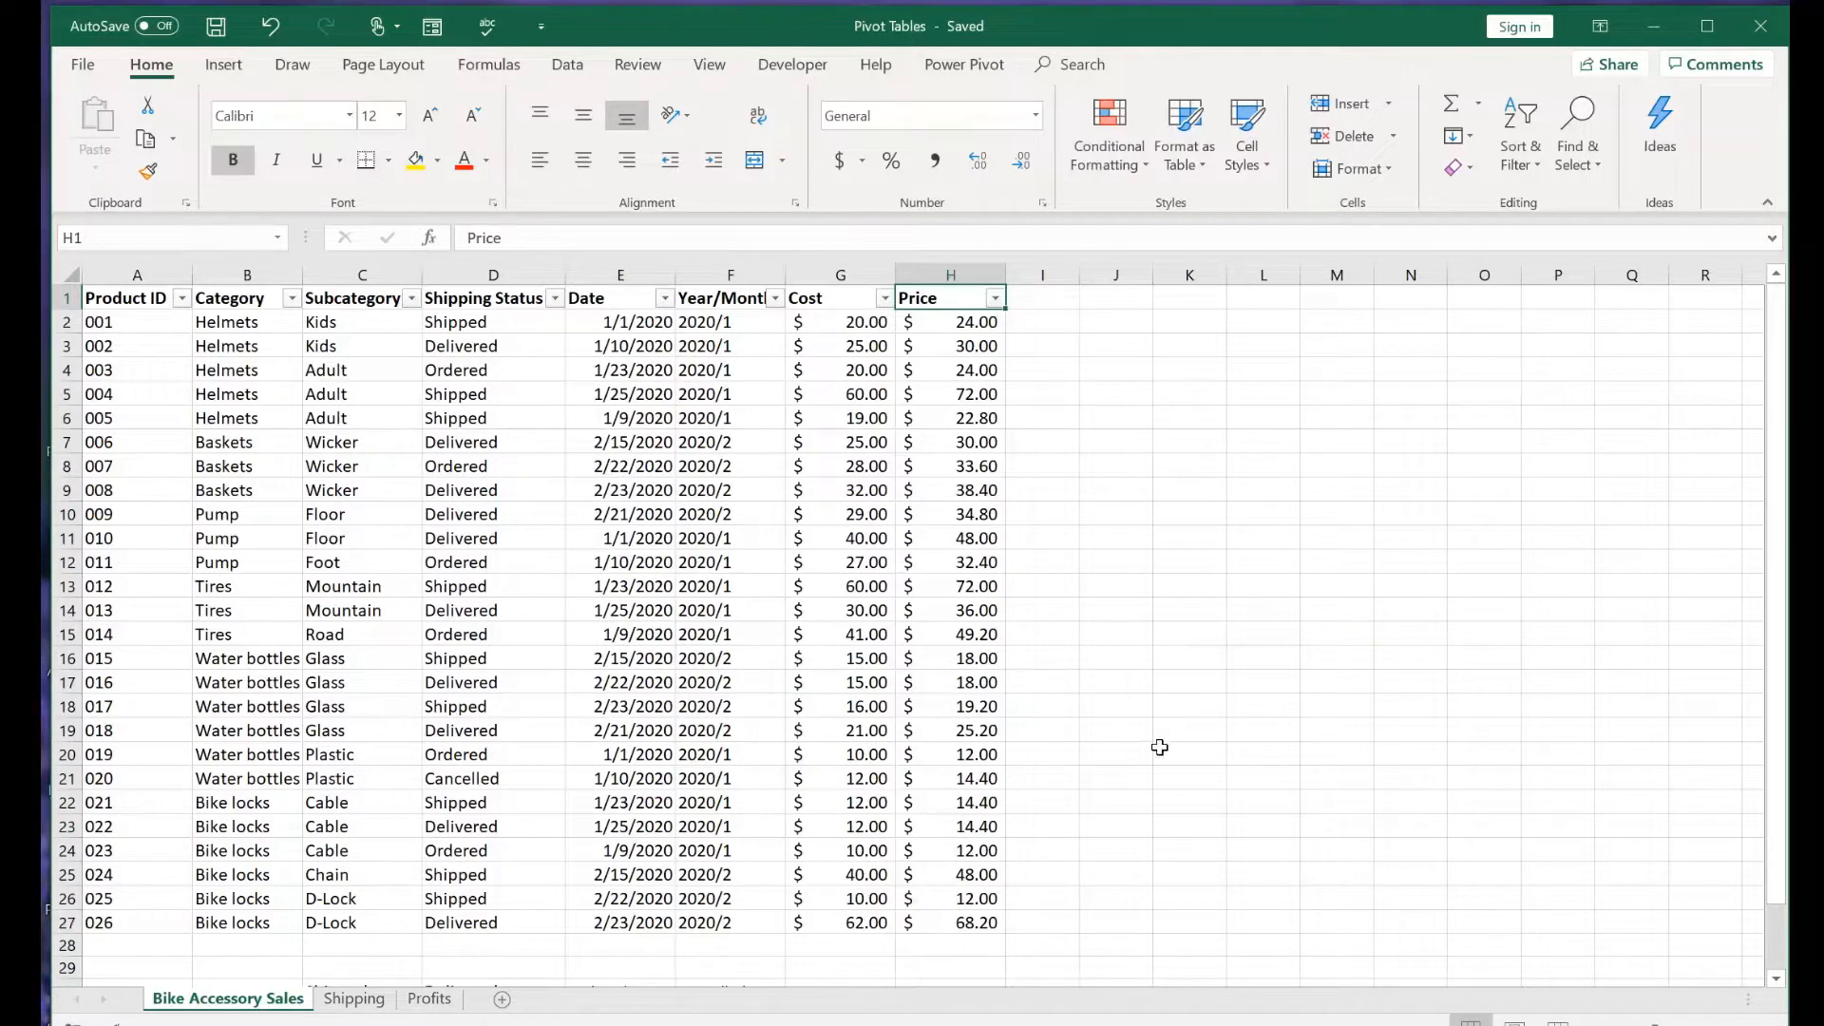
Examine the Shipping sheet's pivot table: its category and subcategory rows, shipping status columns, counts and Year/Month filter
{"action": "left_click", "coordinate": [361, 1003]}
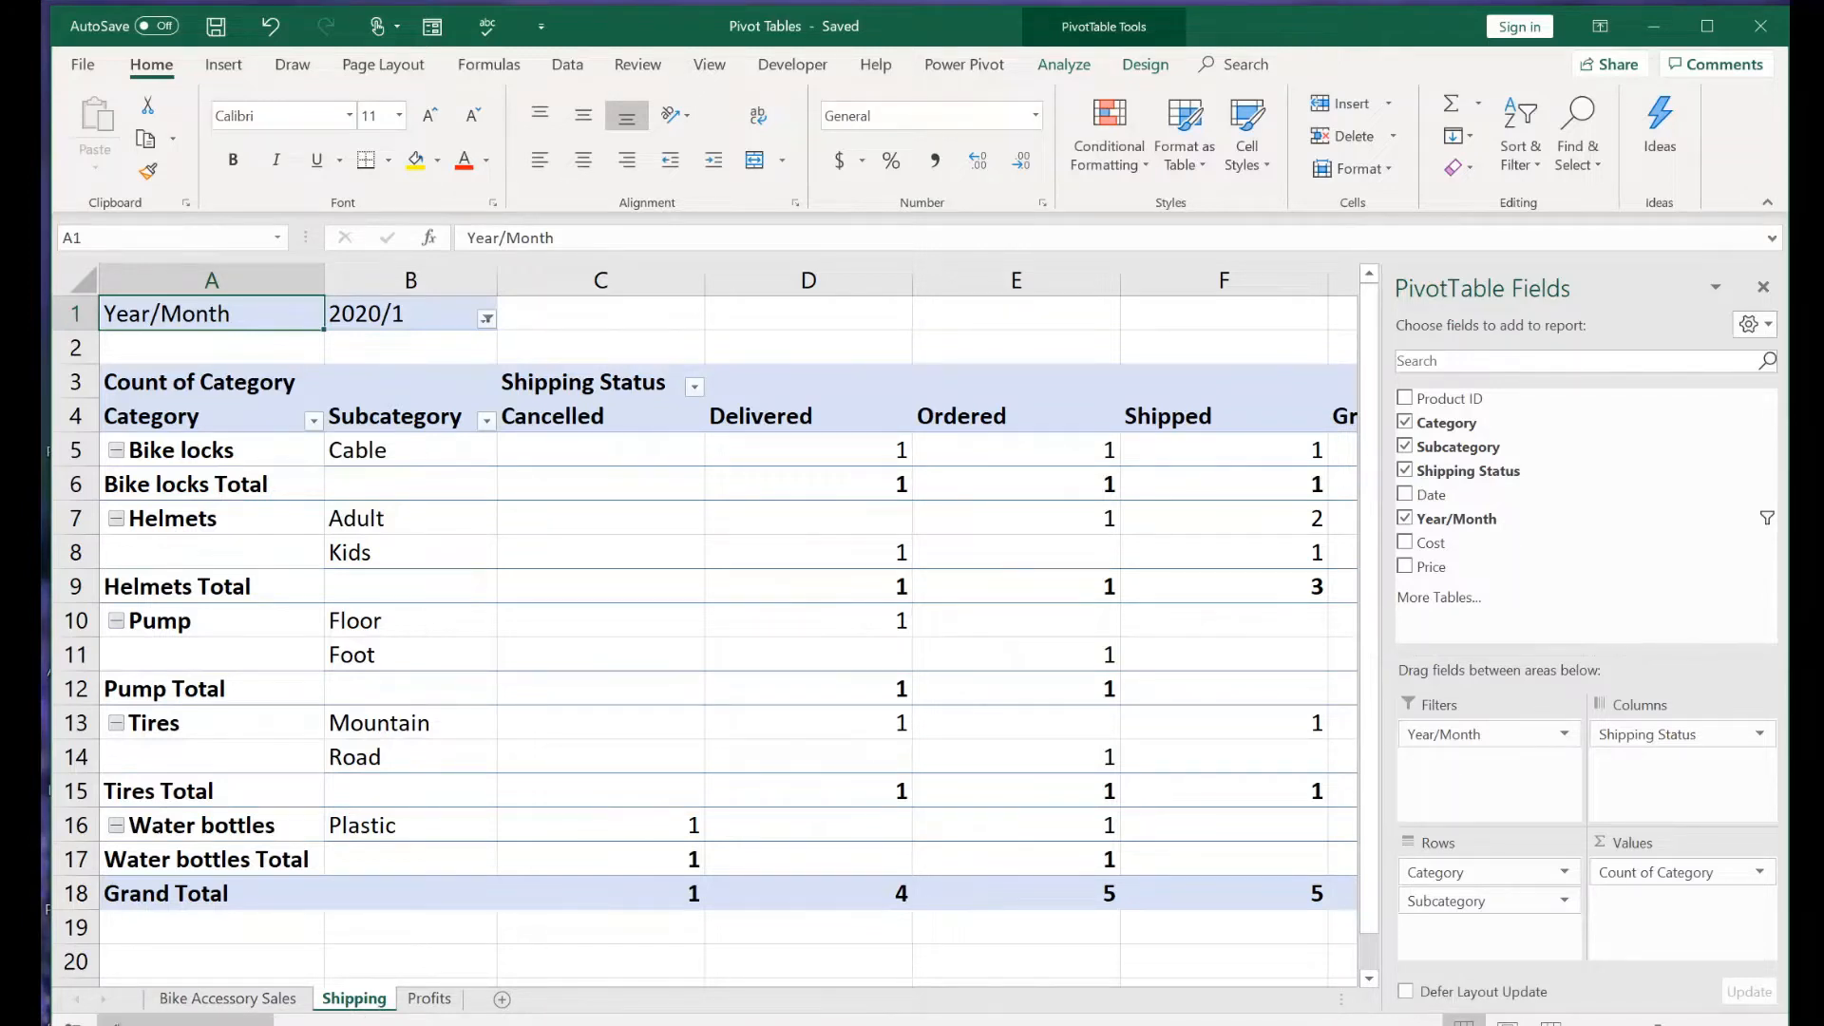
{"action": "left_click_drag", "start_coordinate": [187, 417], "coordinate": [357, 838]}
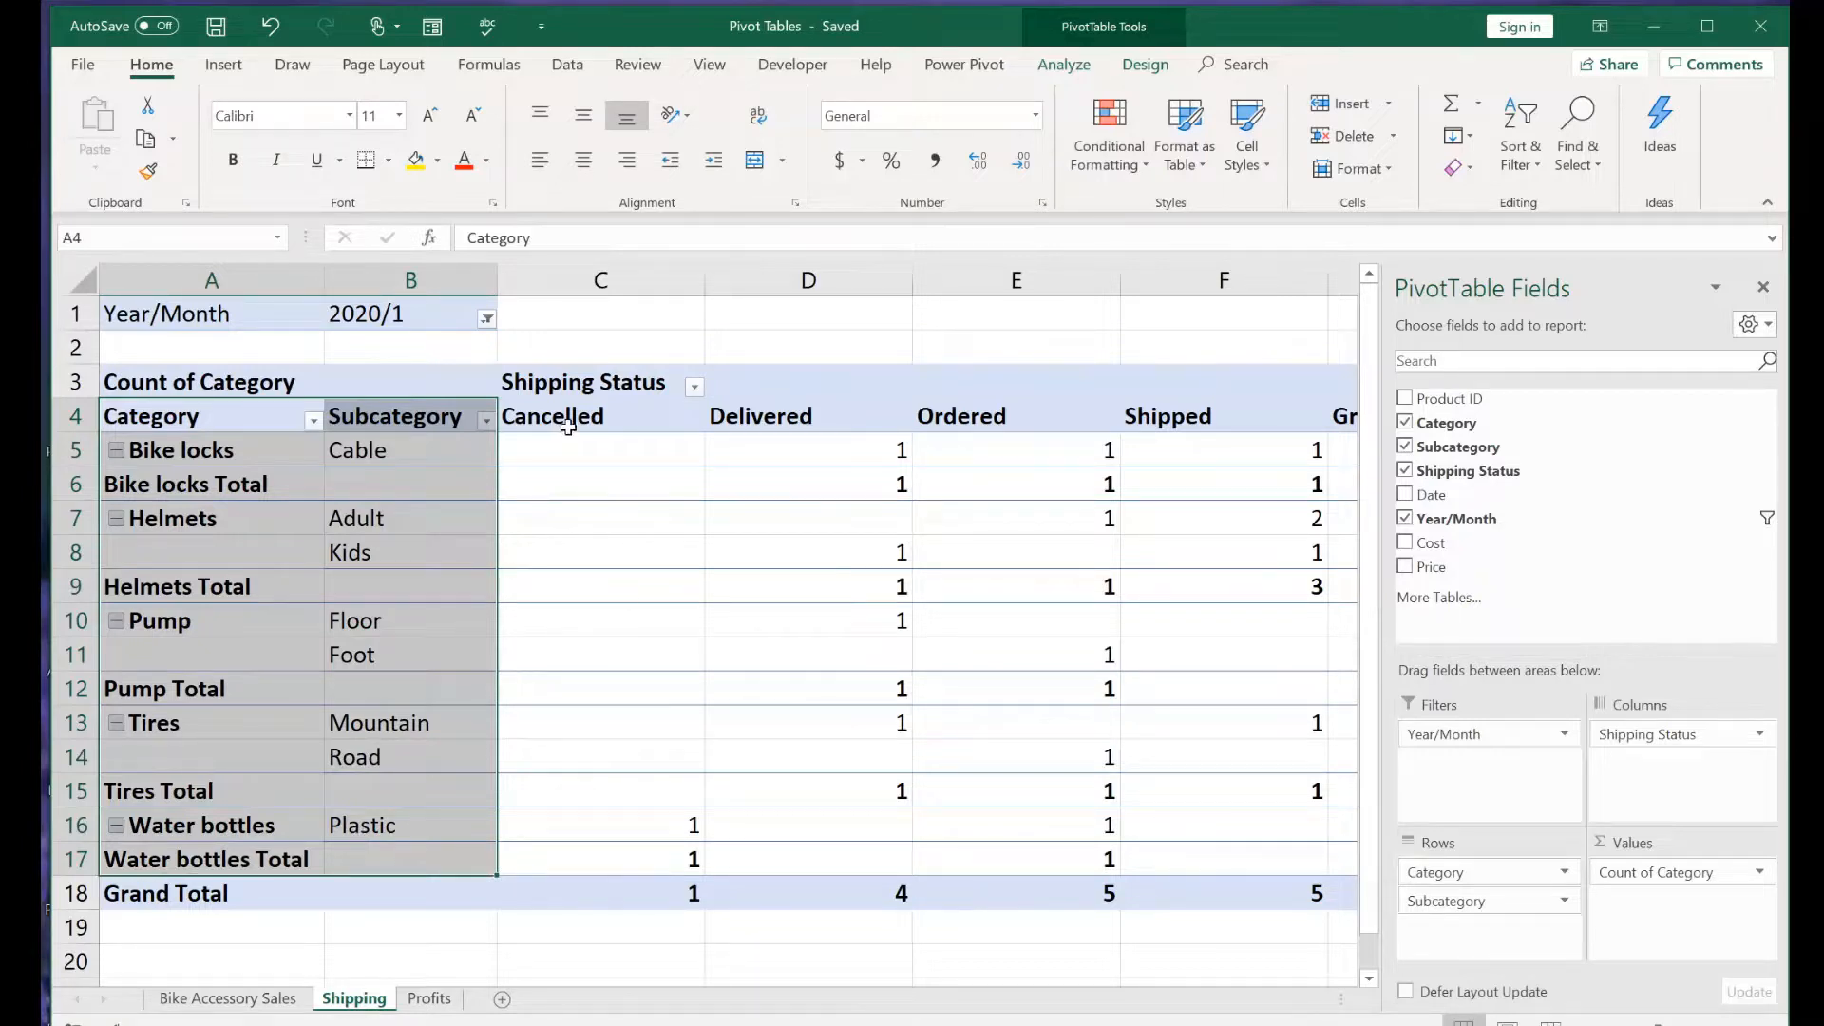
{"action": "left_click_drag", "start_coordinate": [567, 423], "coordinate": [1149, 418]}
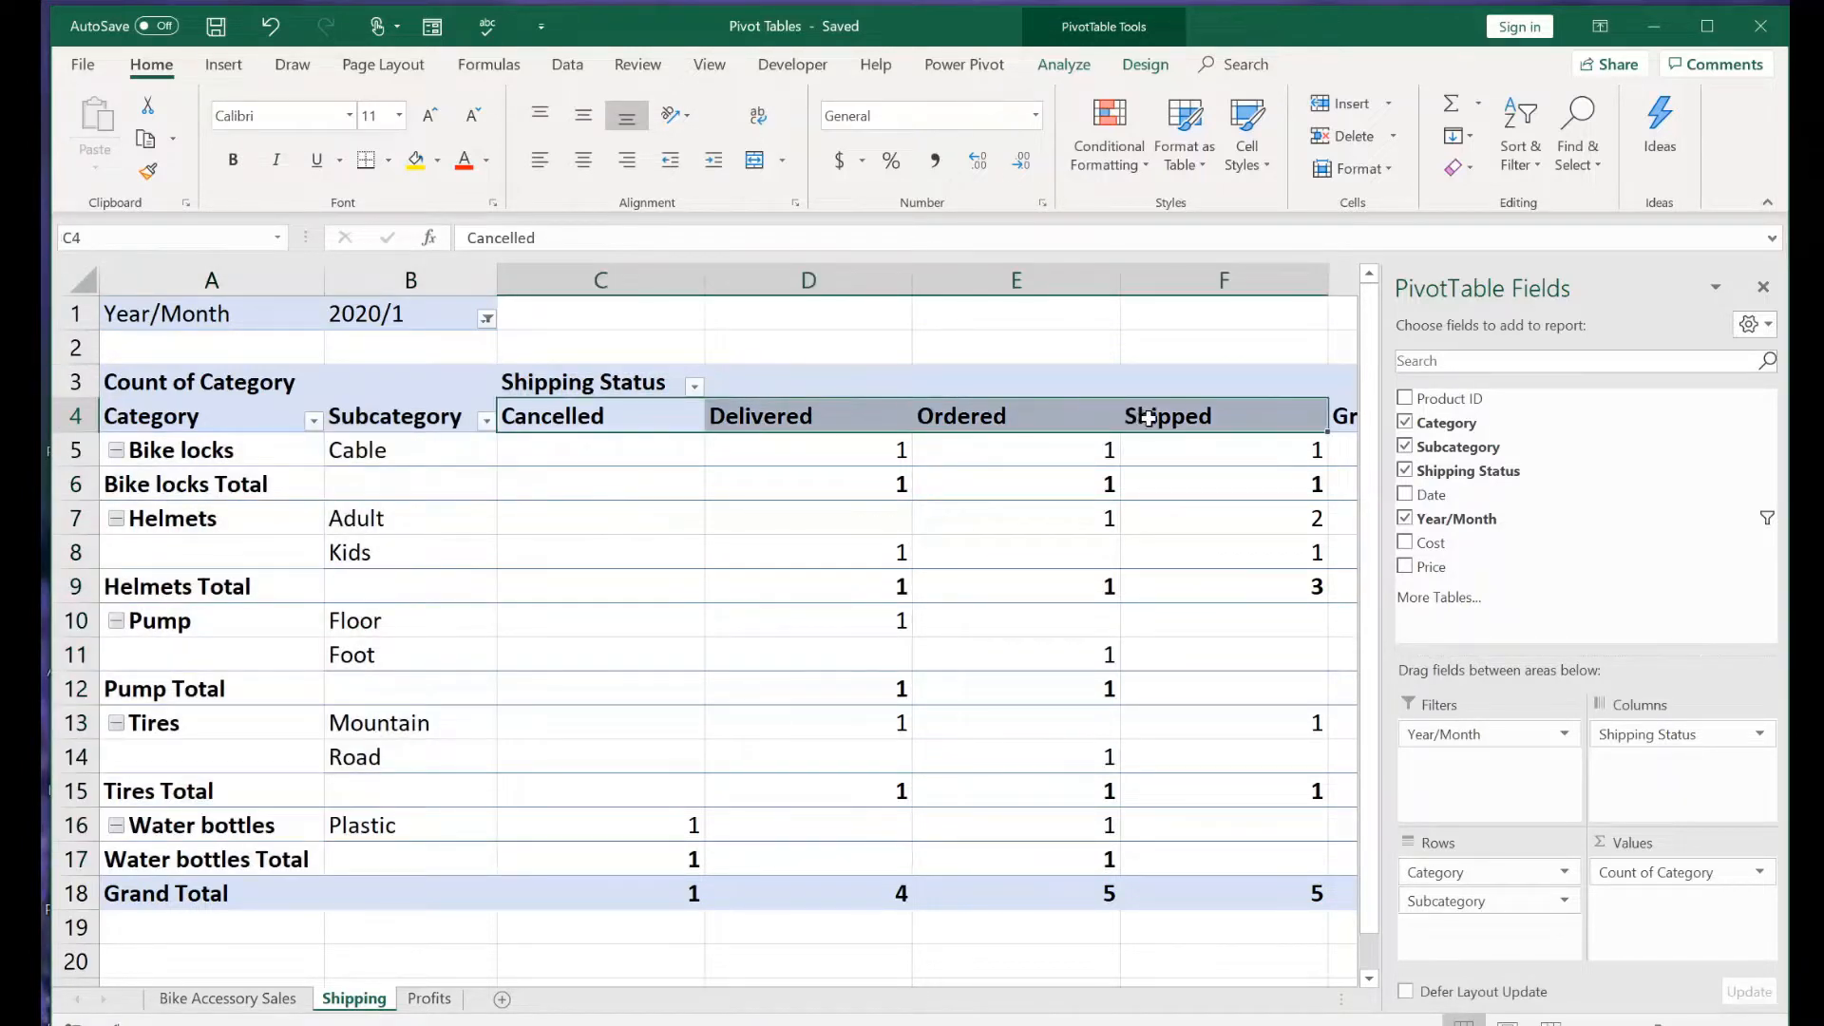
{"action": "left_click_drag", "start_coordinate": [503, 449], "coordinate": [1163, 857]}
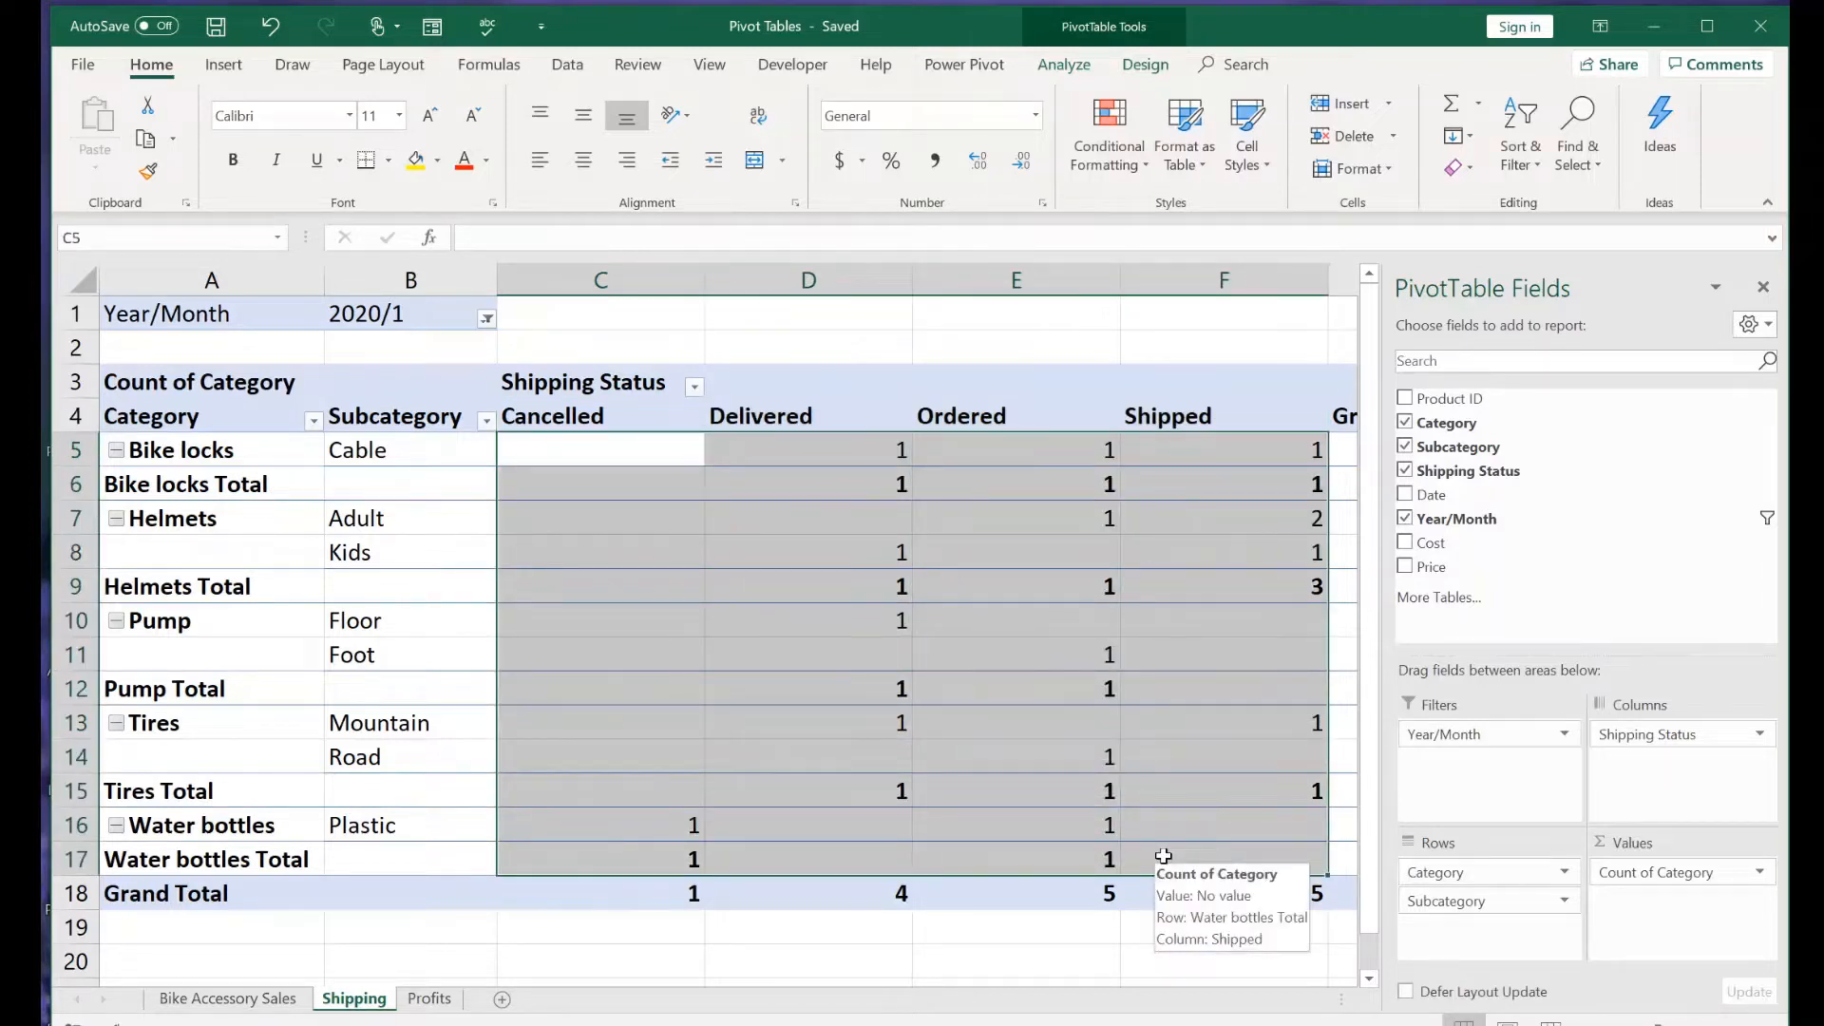
{"action": "key", "text": "Left"}
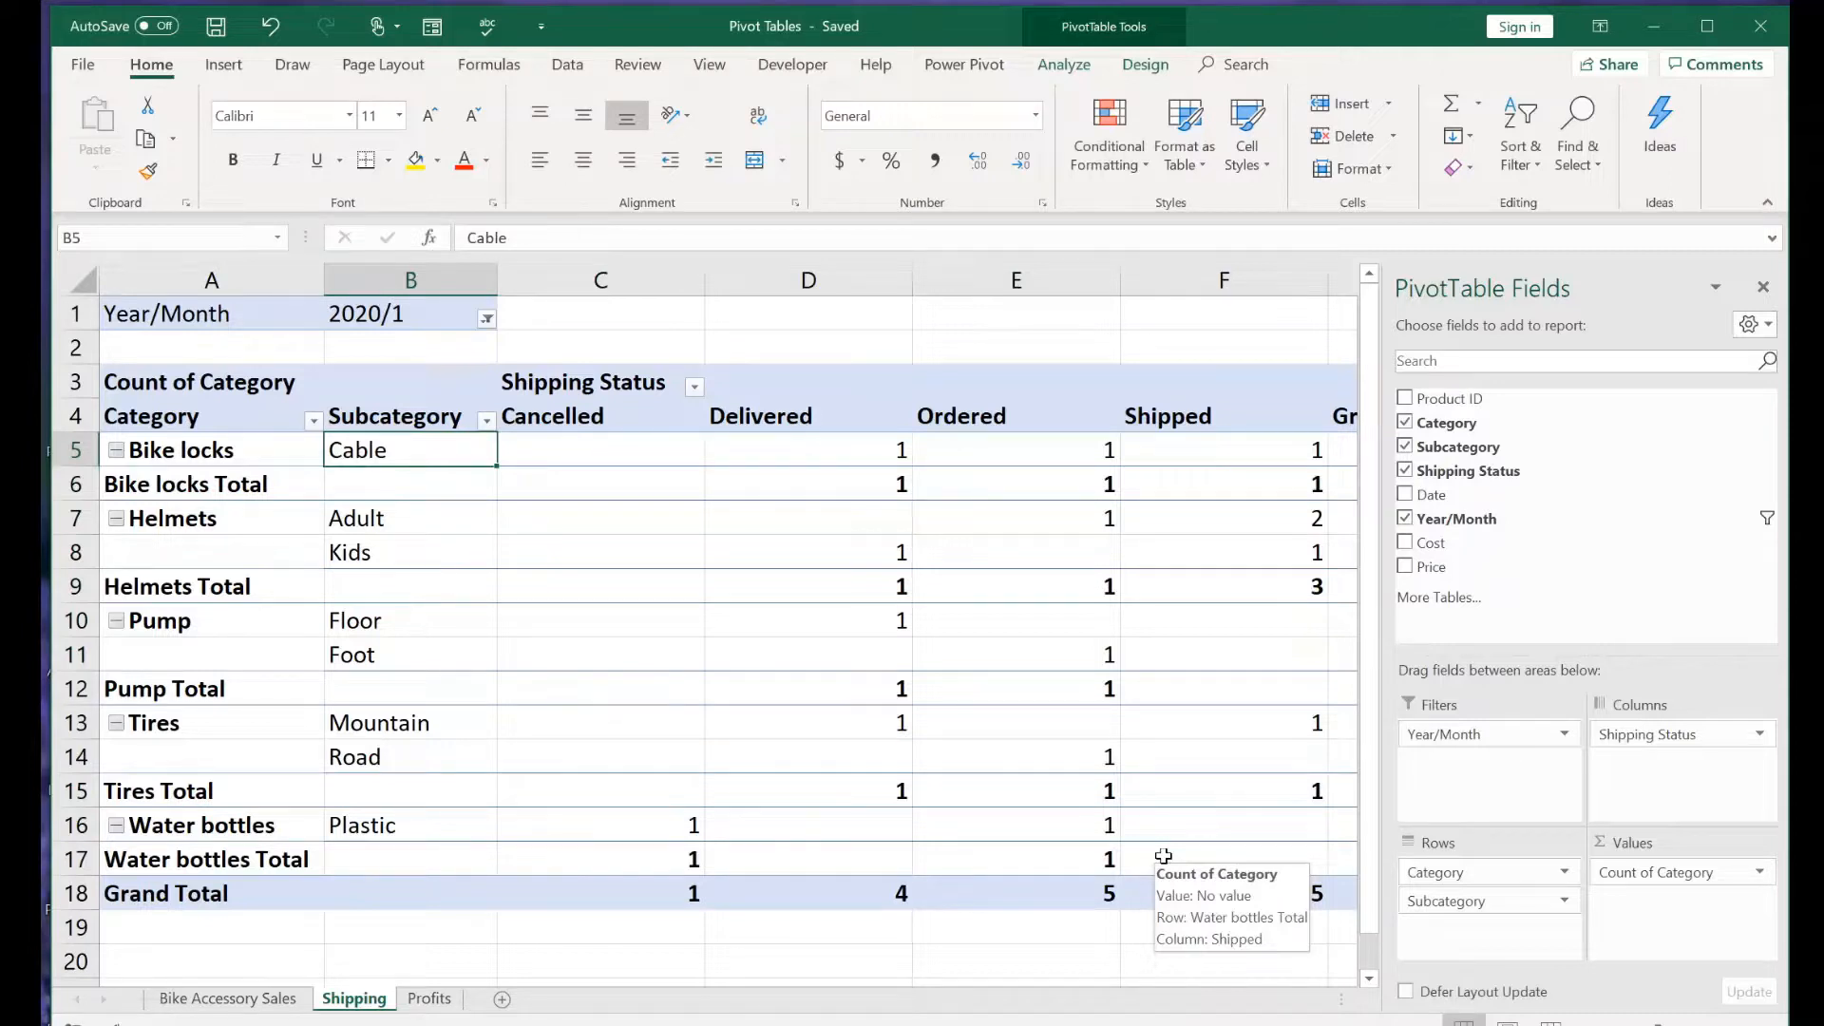
{"action": "left_click", "coordinate": [261, 309]}
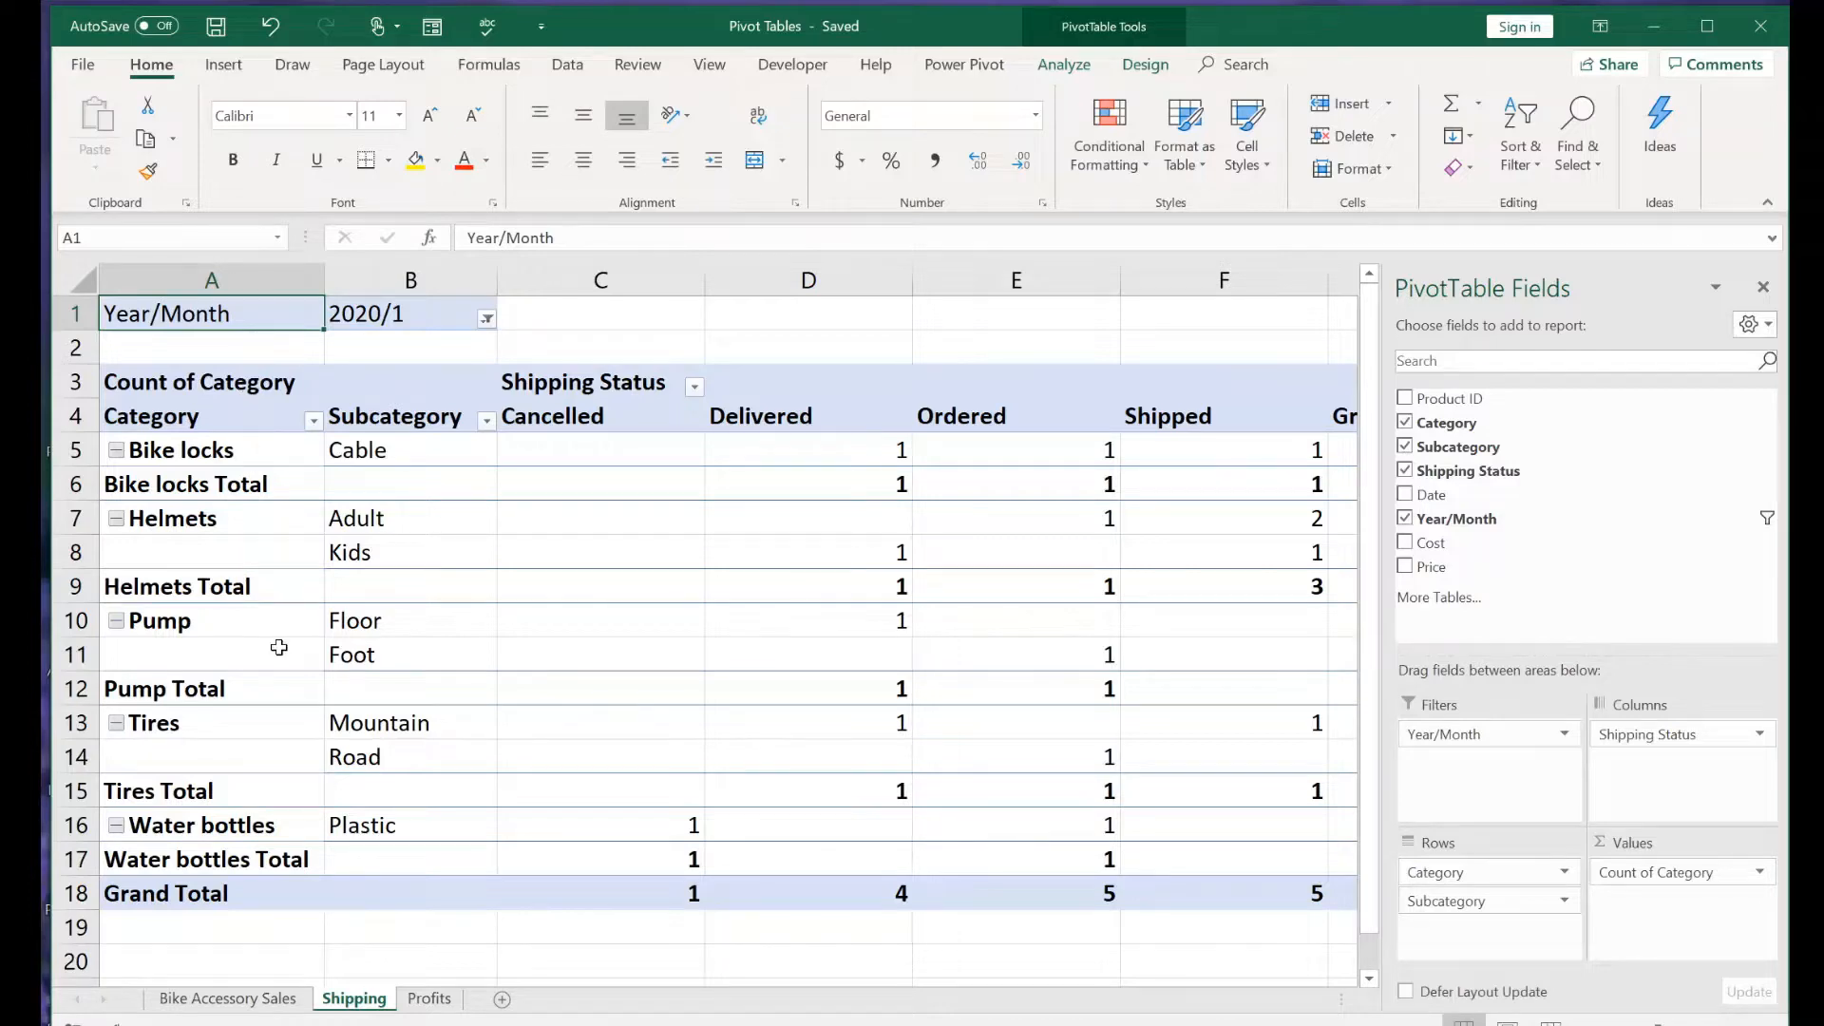
Check the manual summary grid below the data on the Bike Accessory Sales sheet, then return to cell A1
{"action": "left_click", "coordinate": [218, 1007]}
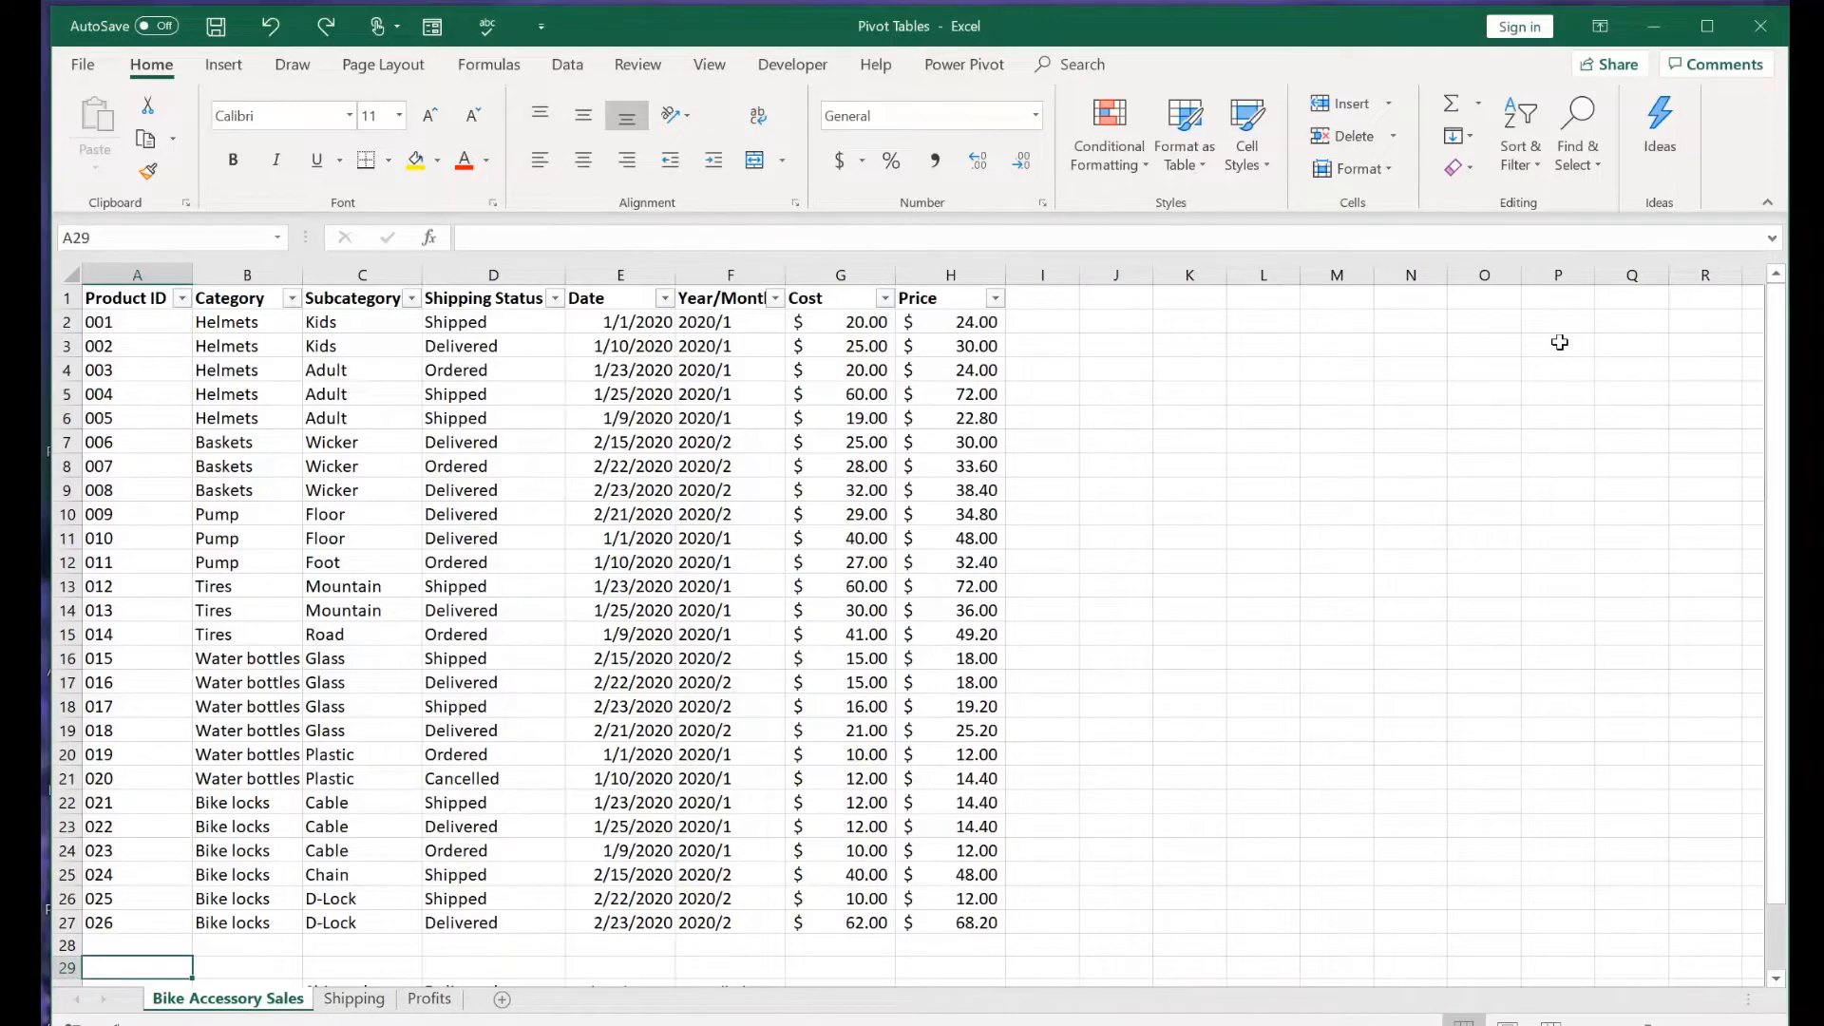
{"action": "key", "text": "Down"}
{"action": "key", "text": "Down"}
{"action": "key", "text": "Down"}
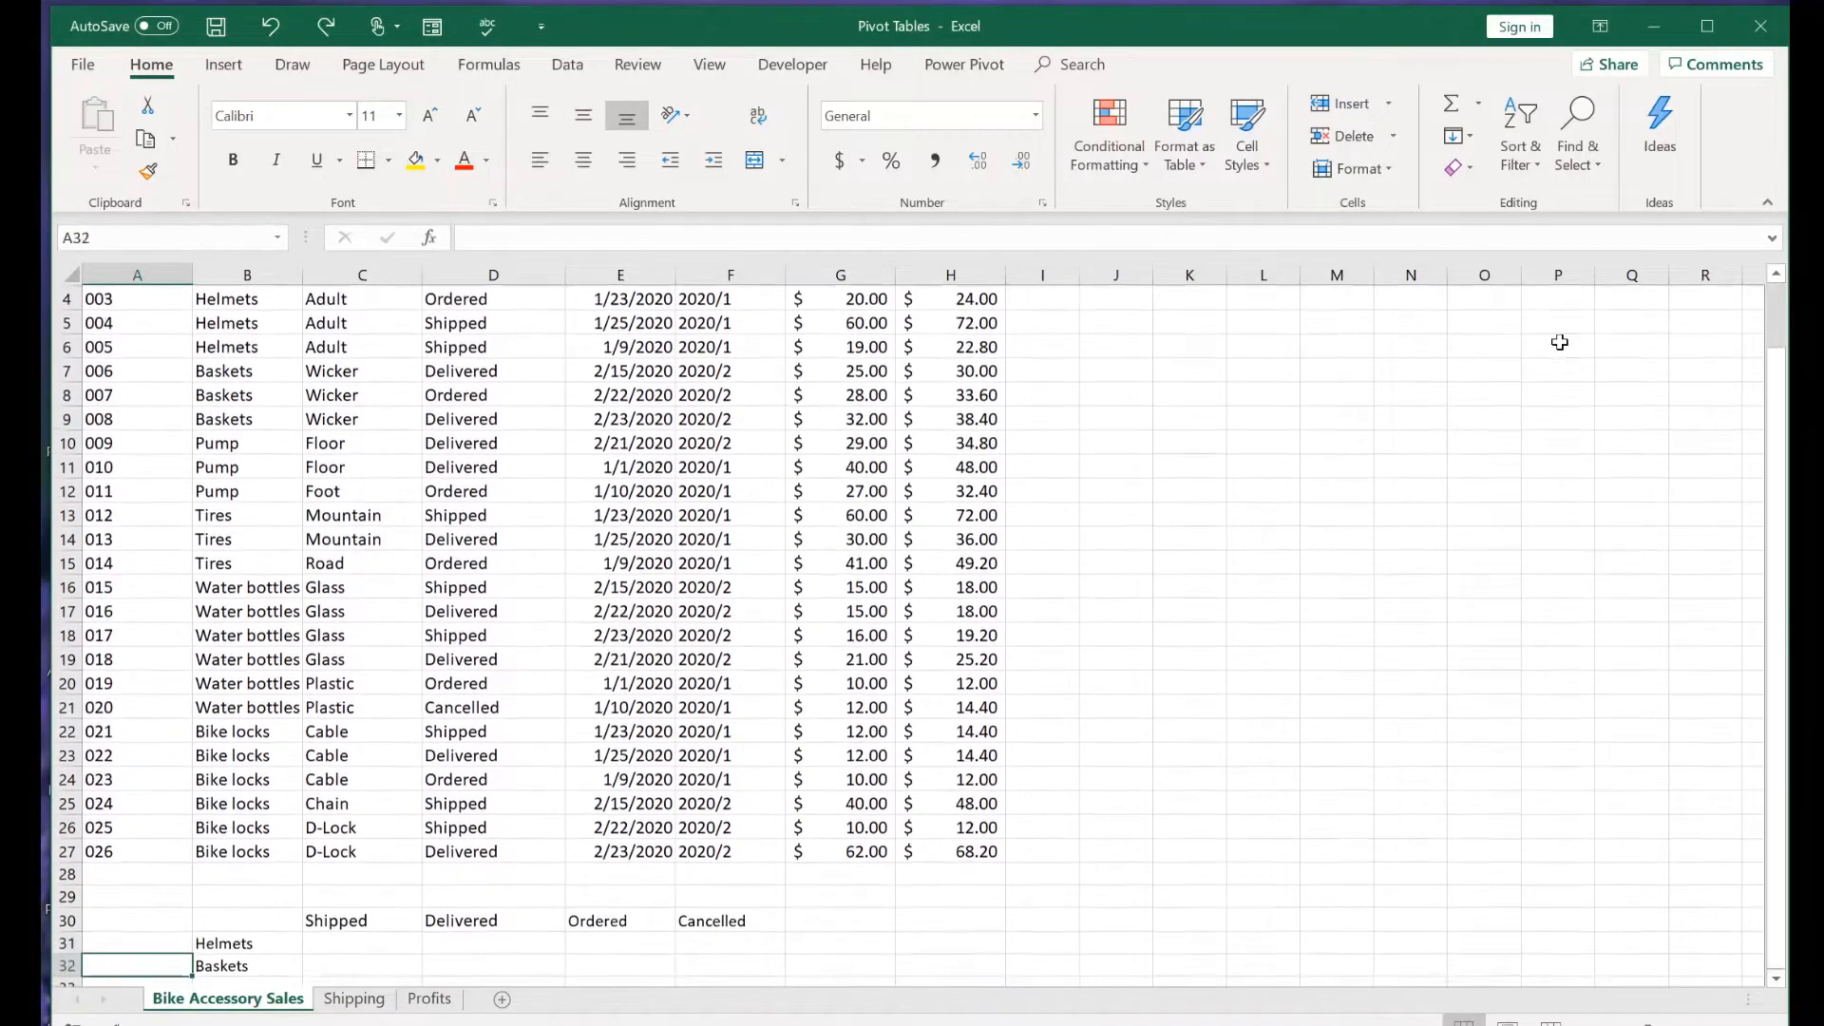
{"action": "key", "text": "Down"}
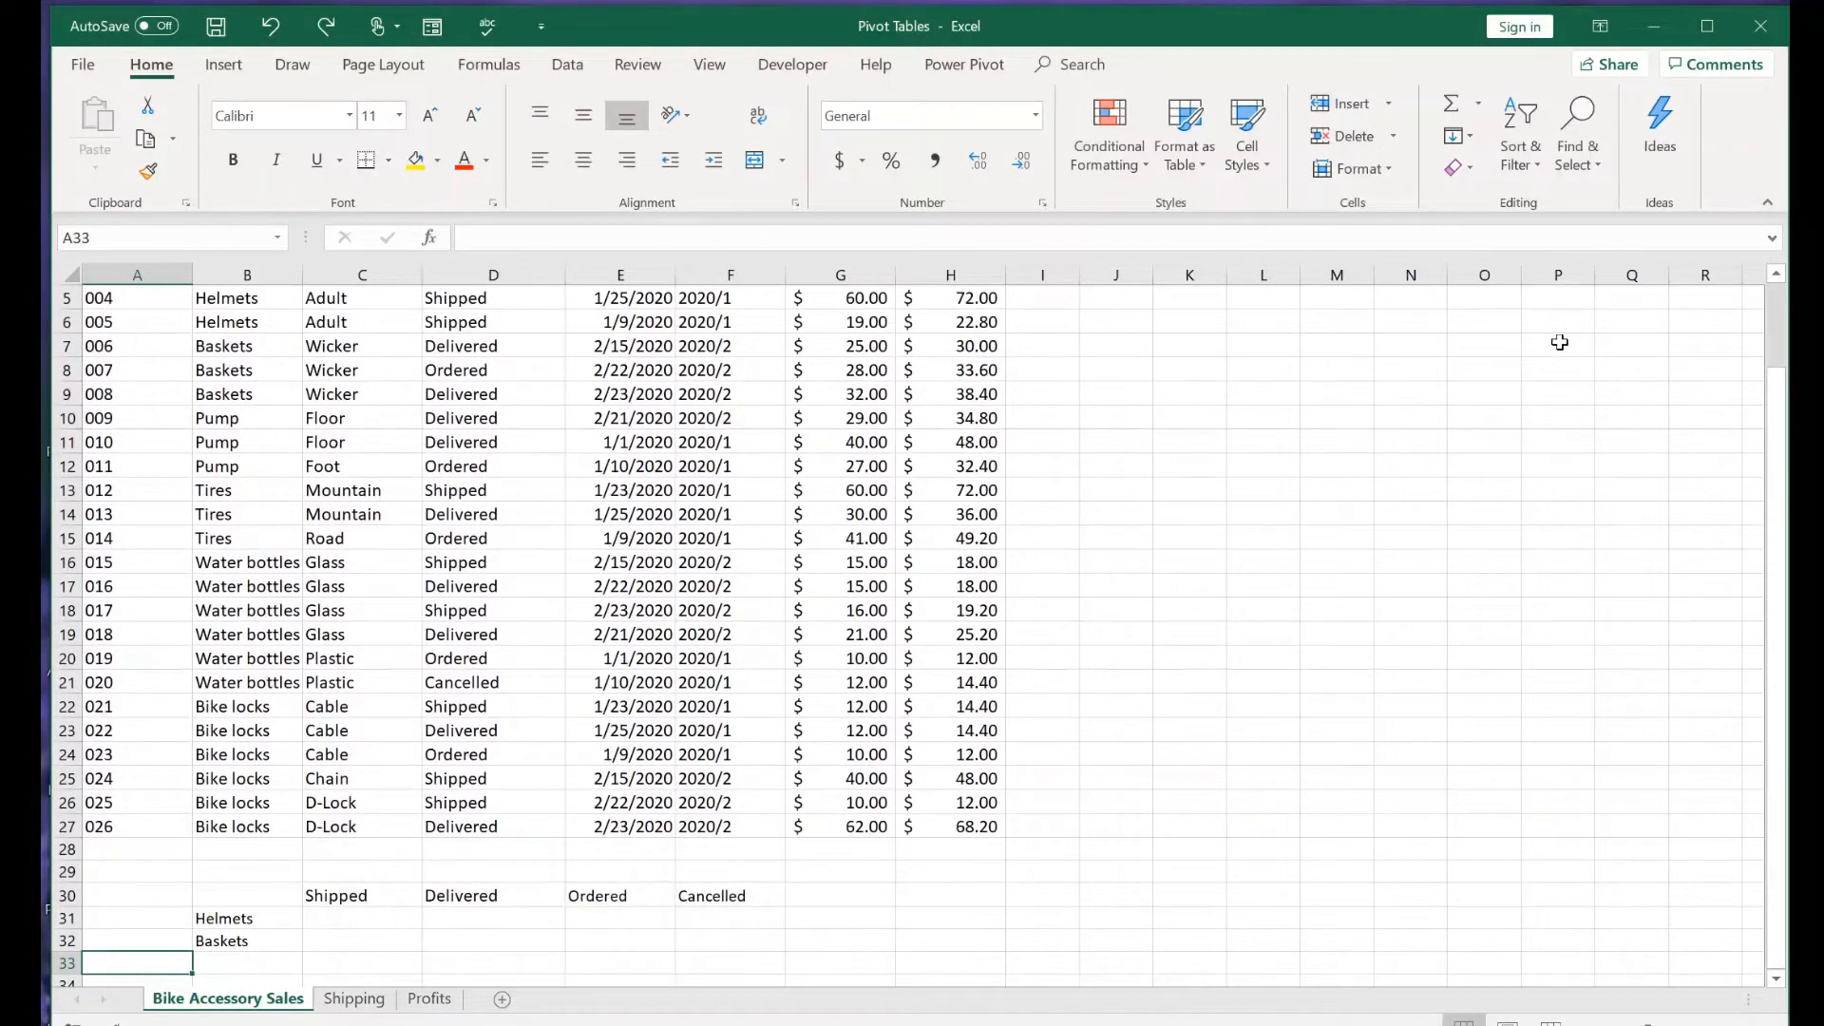
{"action": "key", "text": "ctrl+Home"}
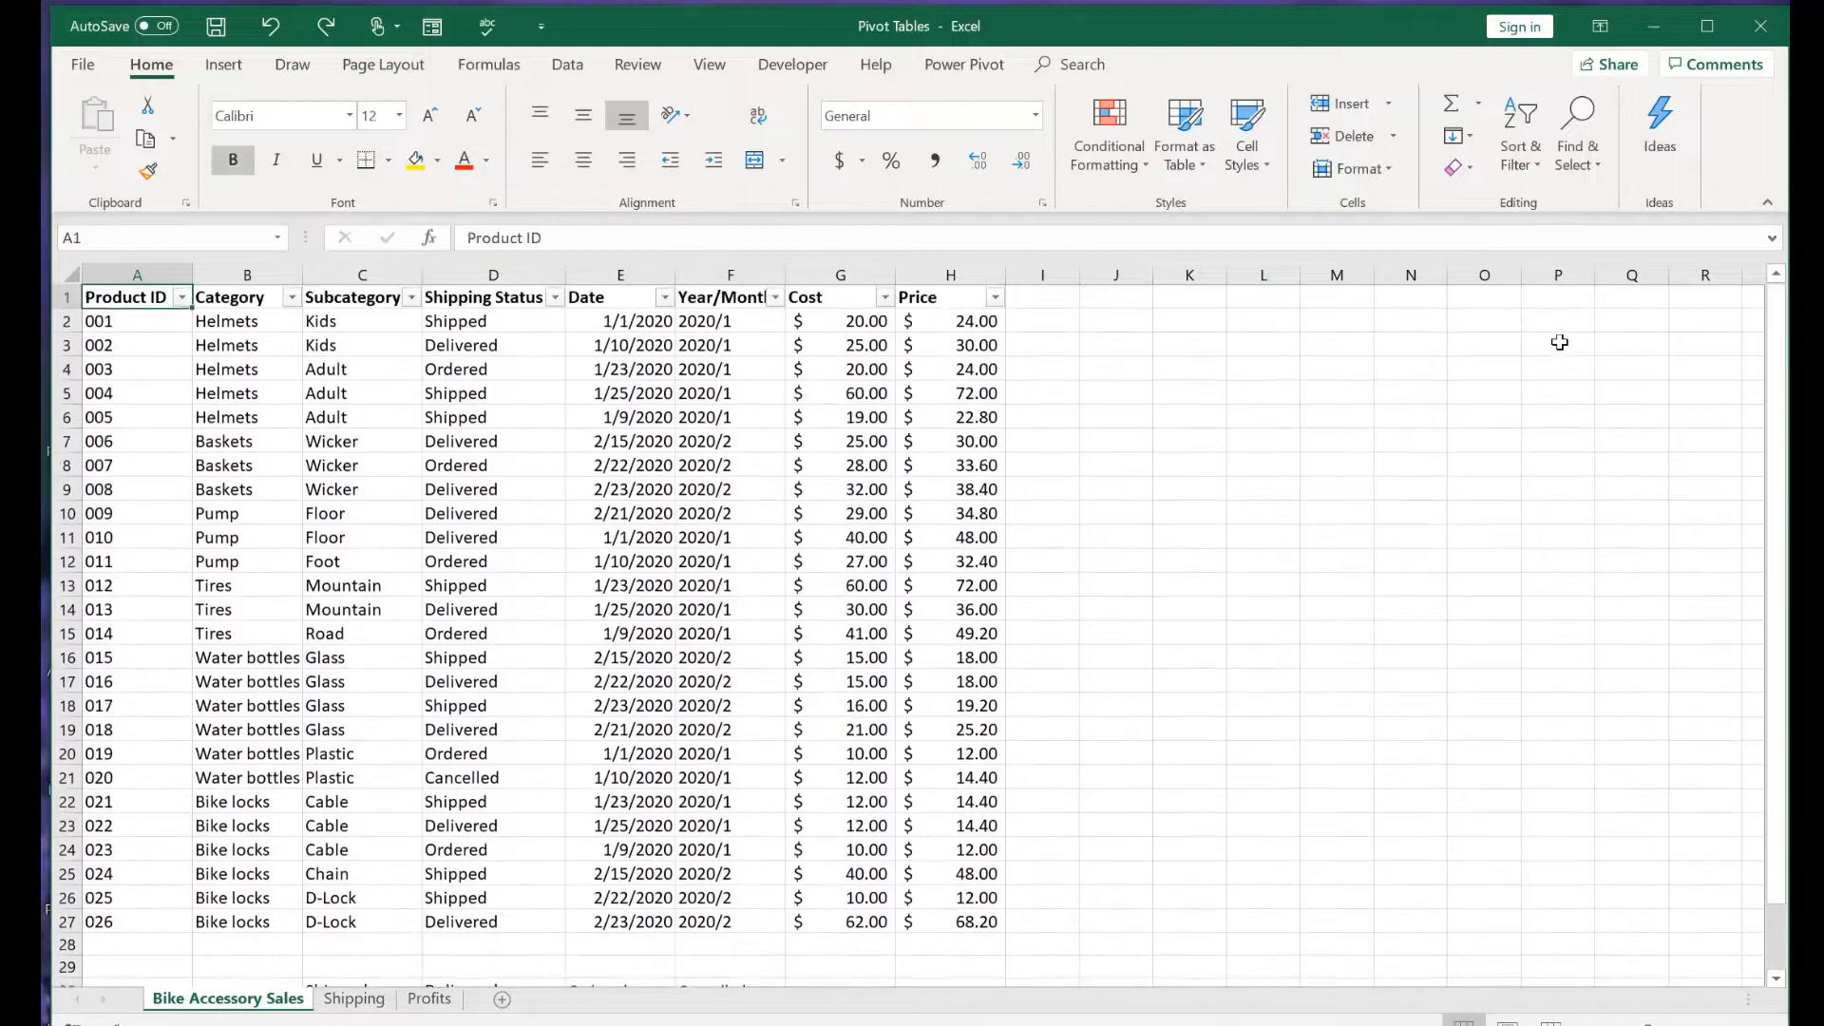
Filter the Category column of the sales data to show only Helmets
{"action": "left_click", "coordinate": [292, 299]}
{"action": "left_click", "coordinate": [152, 523]}
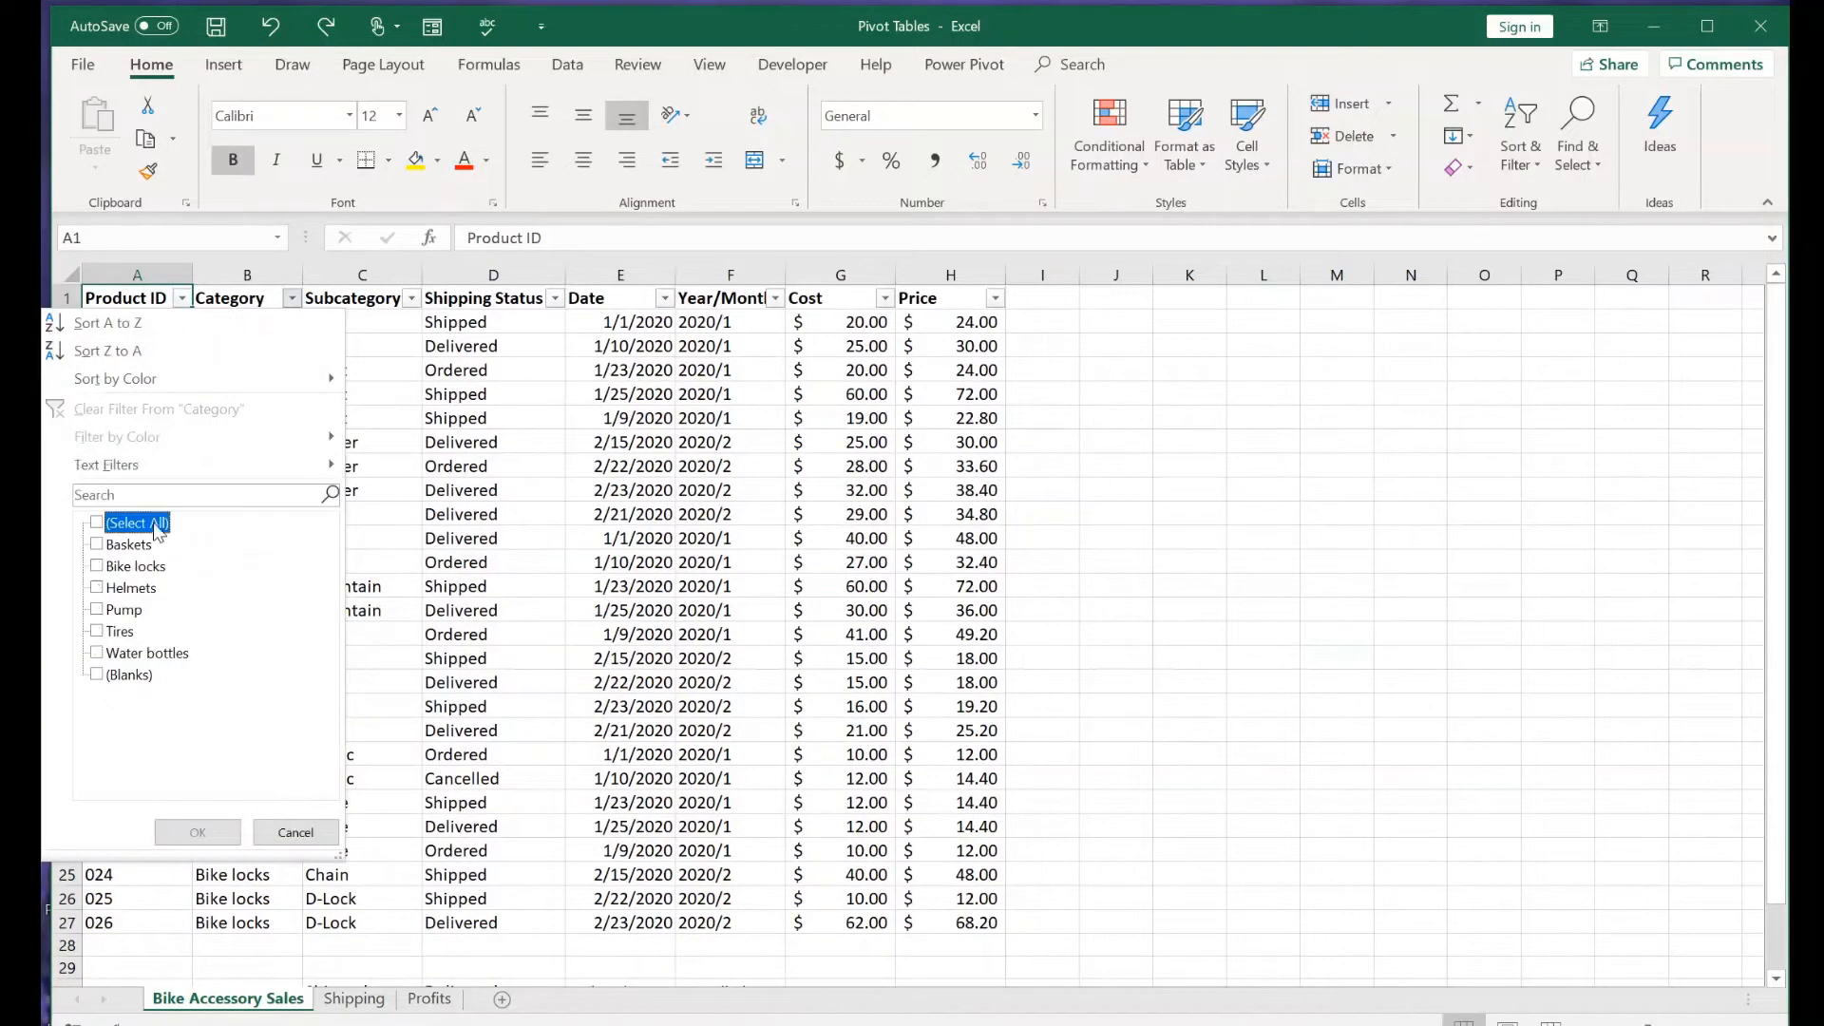
{"action": "left_click", "coordinate": [131, 588]}
{"action": "left_click", "coordinate": [198, 832]}
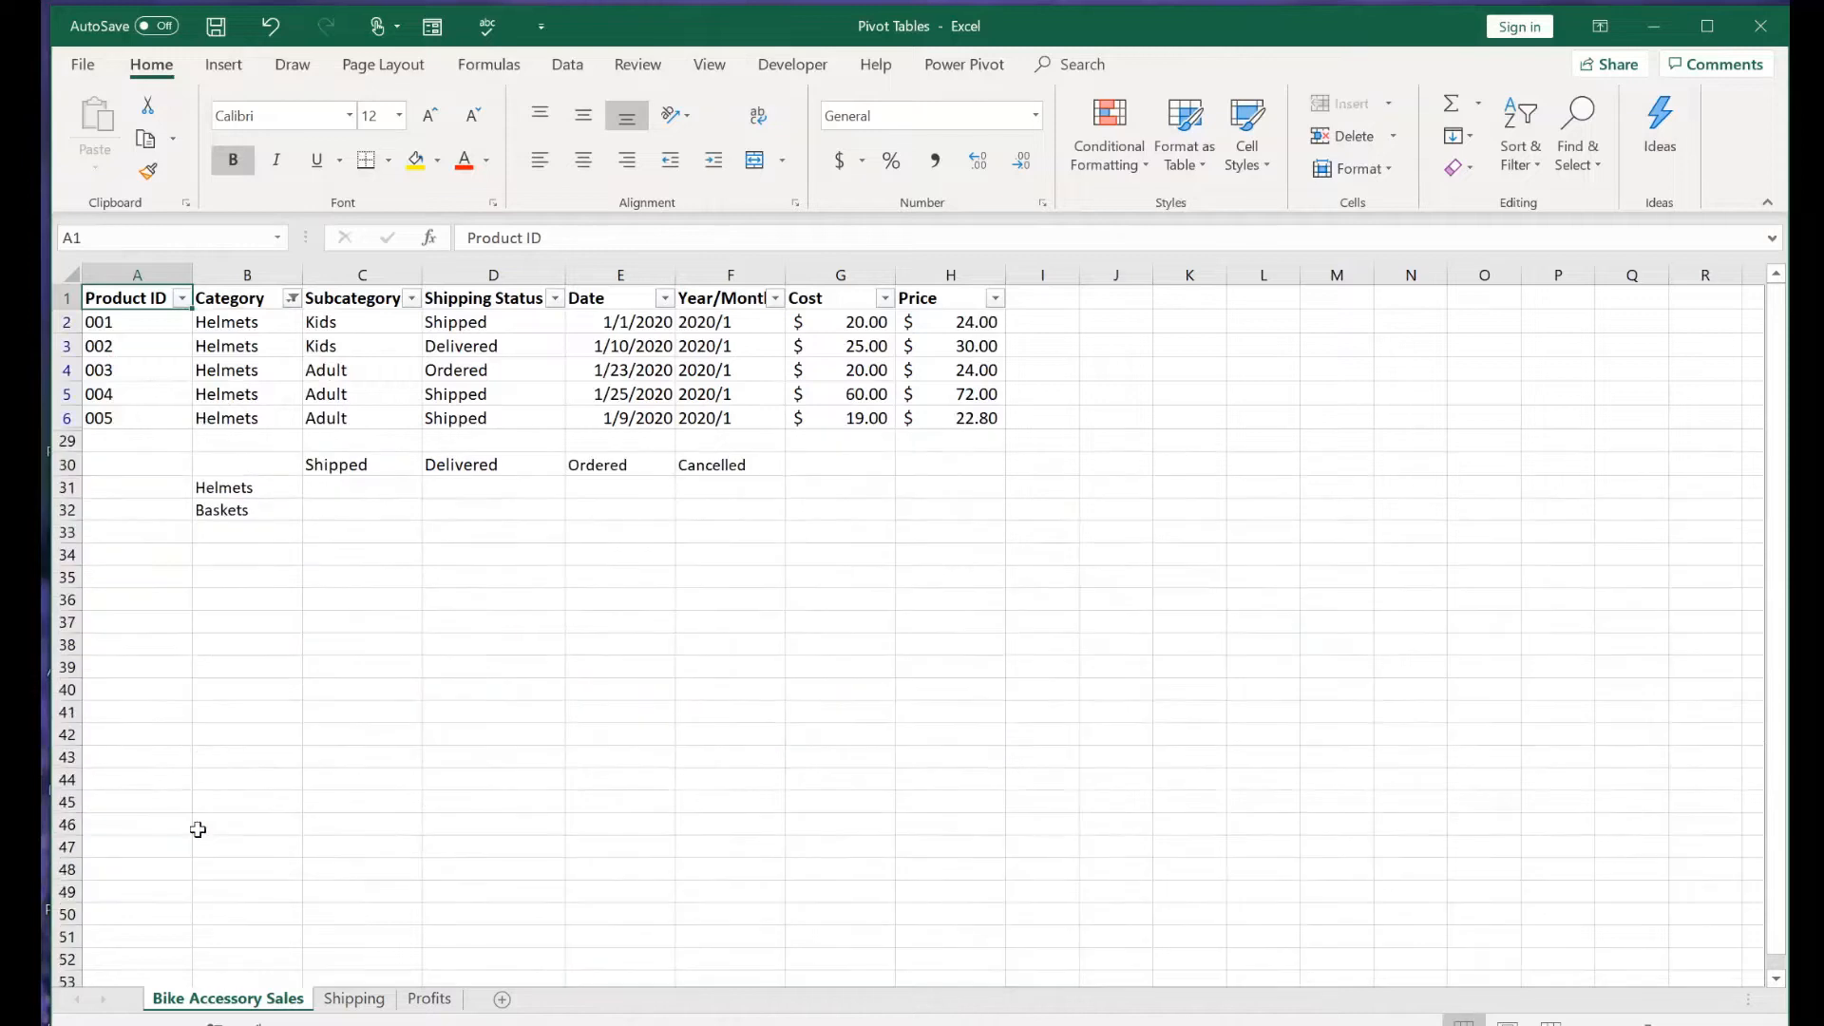
Filter Shipping Status to Shipped only and enter 3 as the Helmets Shipped count in C31
{"action": "left_click", "coordinate": [555, 299]}
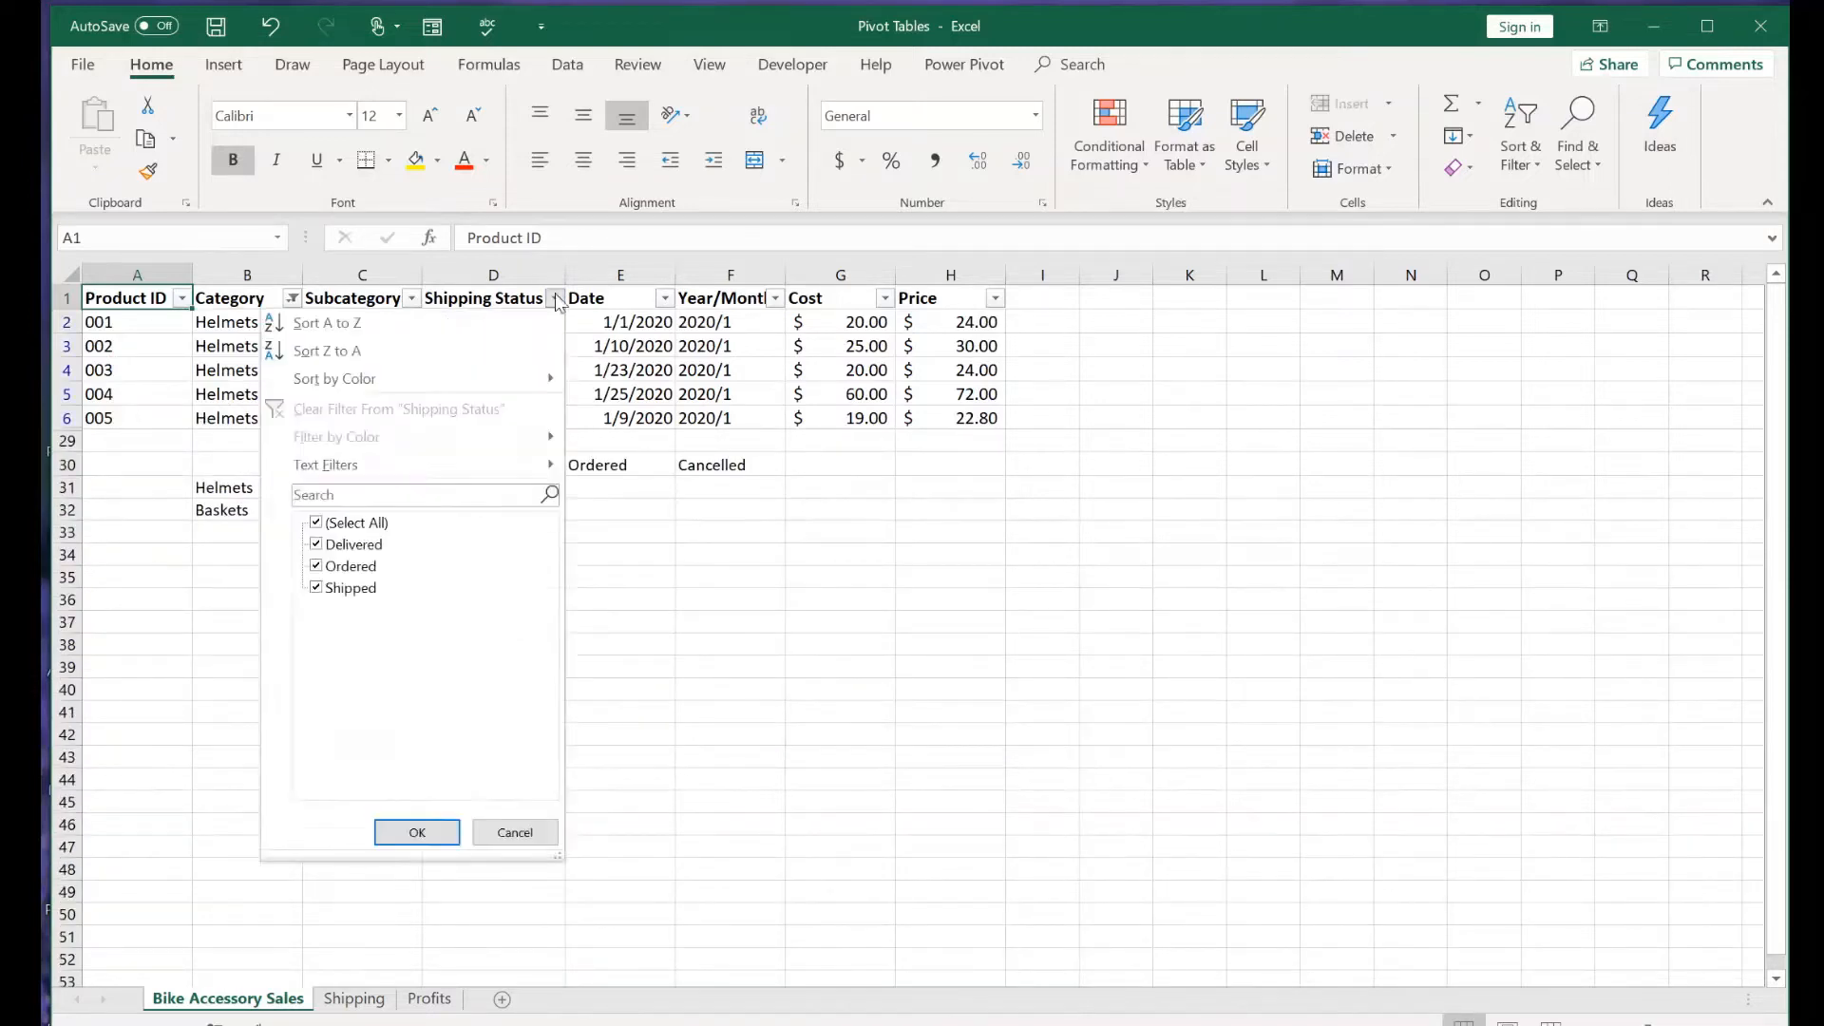
{"action": "left_click", "coordinate": [372, 523]}
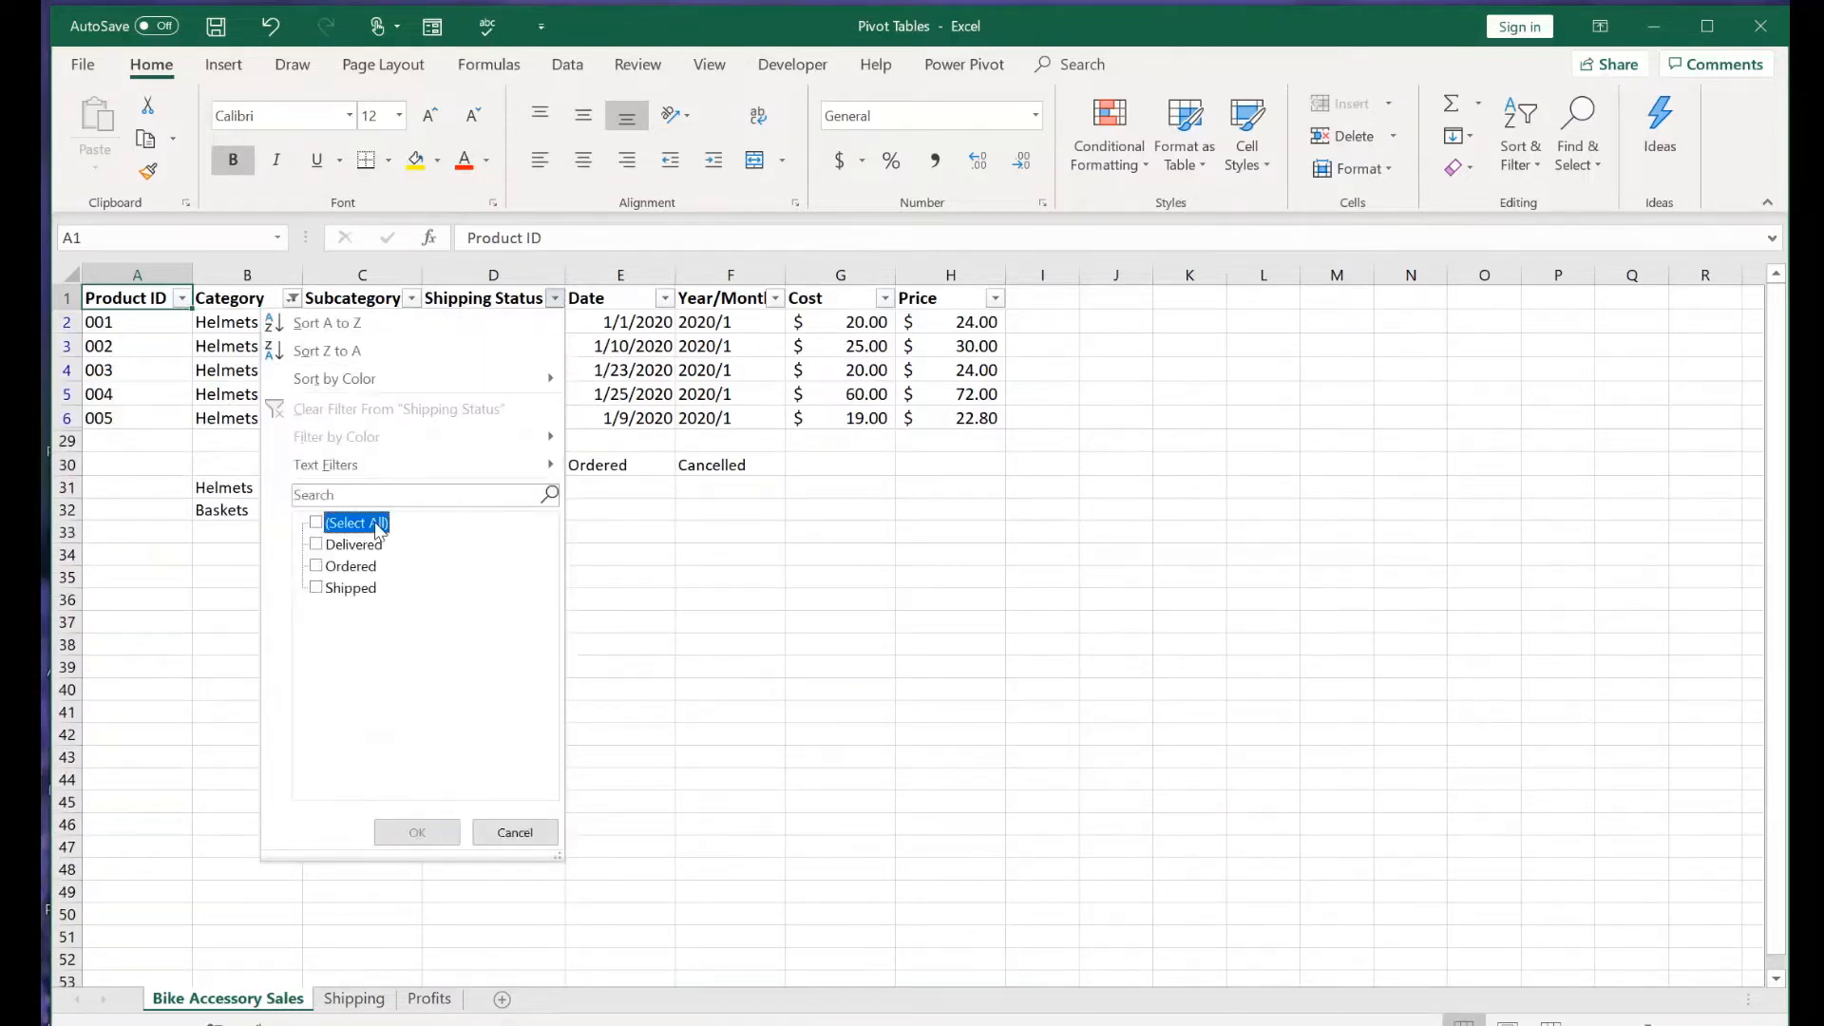
{"action": "left_click", "coordinate": [359, 588]}
{"action": "left_click", "coordinate": [417, 832]}
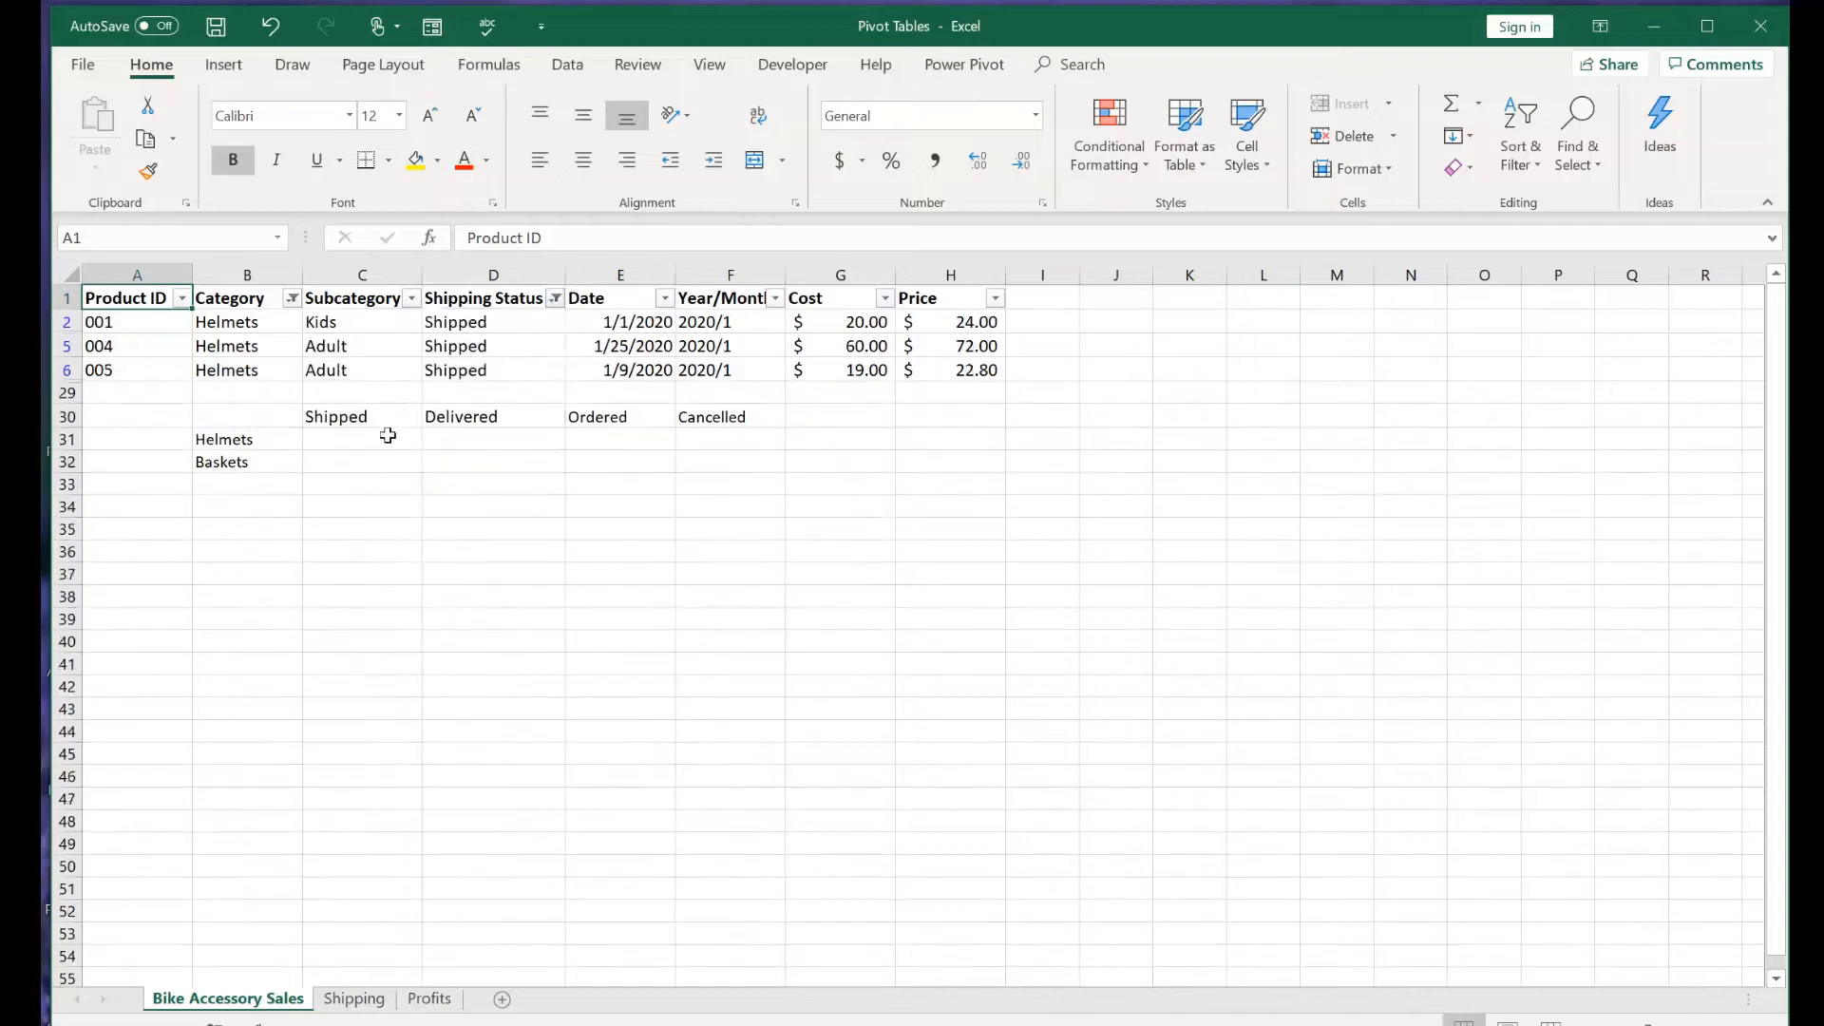
{"action": "left_click", "coordinate": [388, 435]}
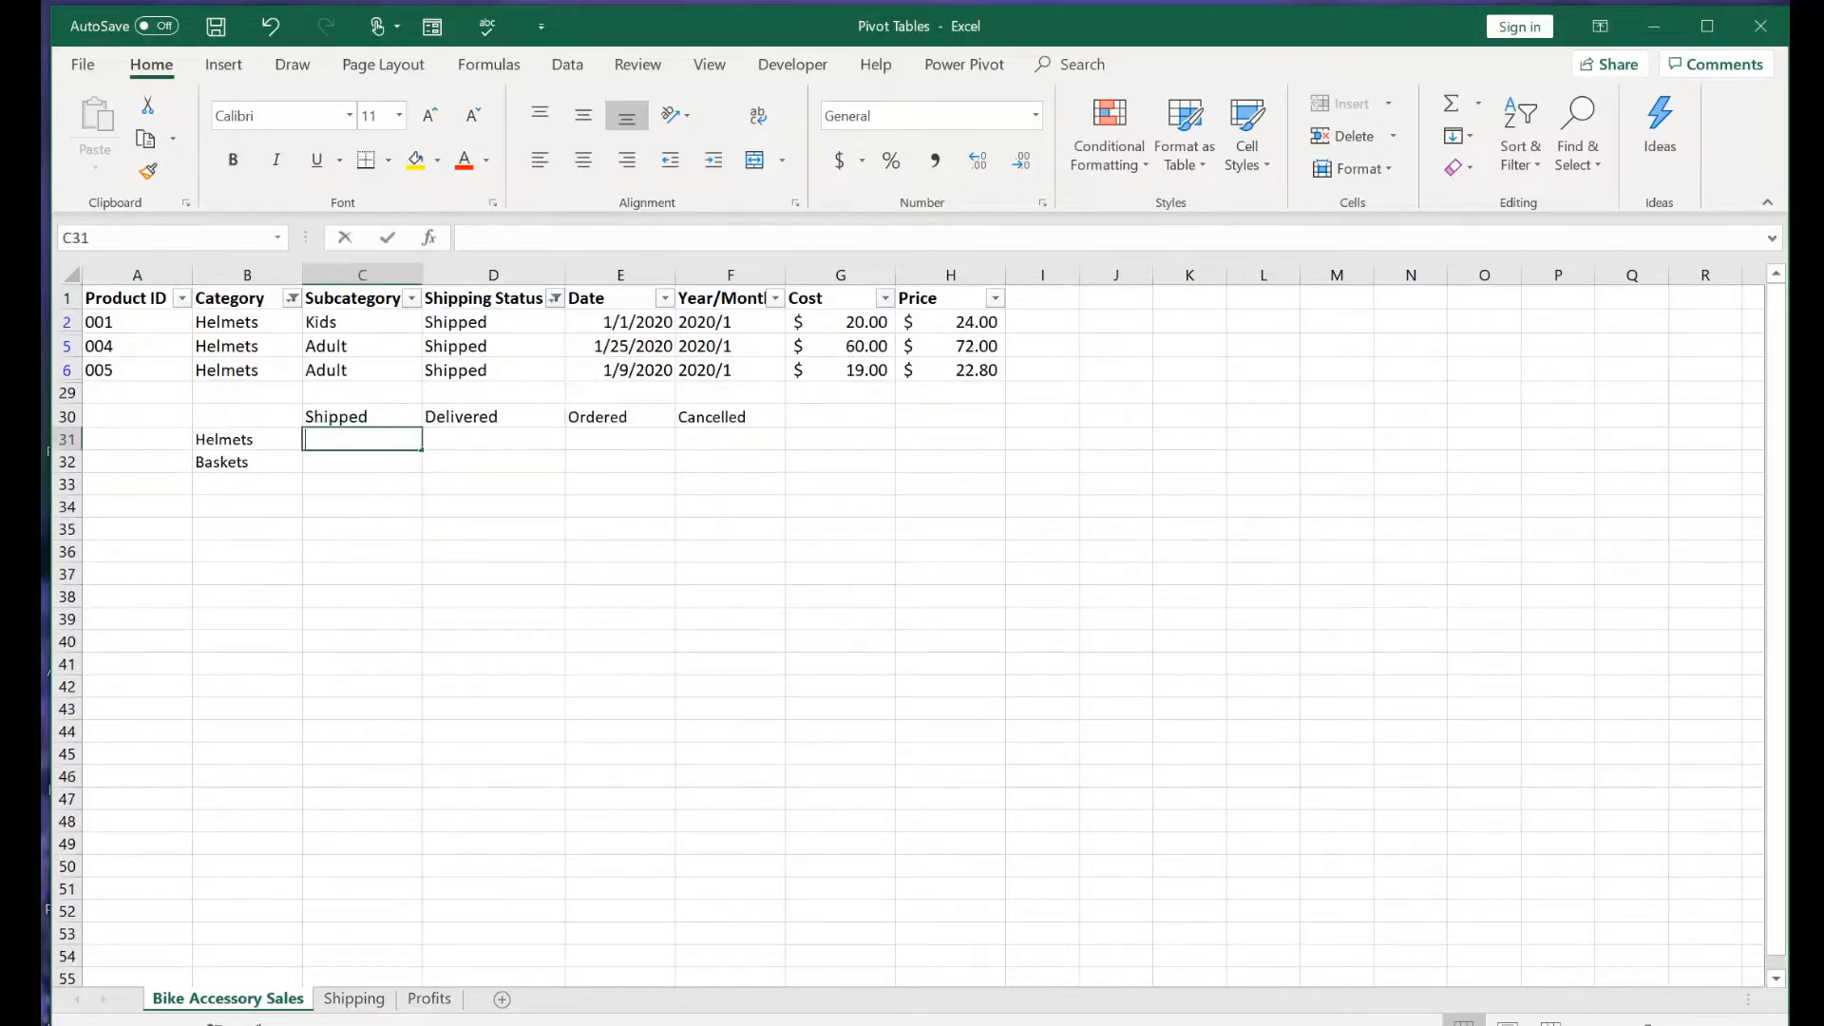
{"action": "type", "text": "3"}
{"action": "key", "text": "Tab"}
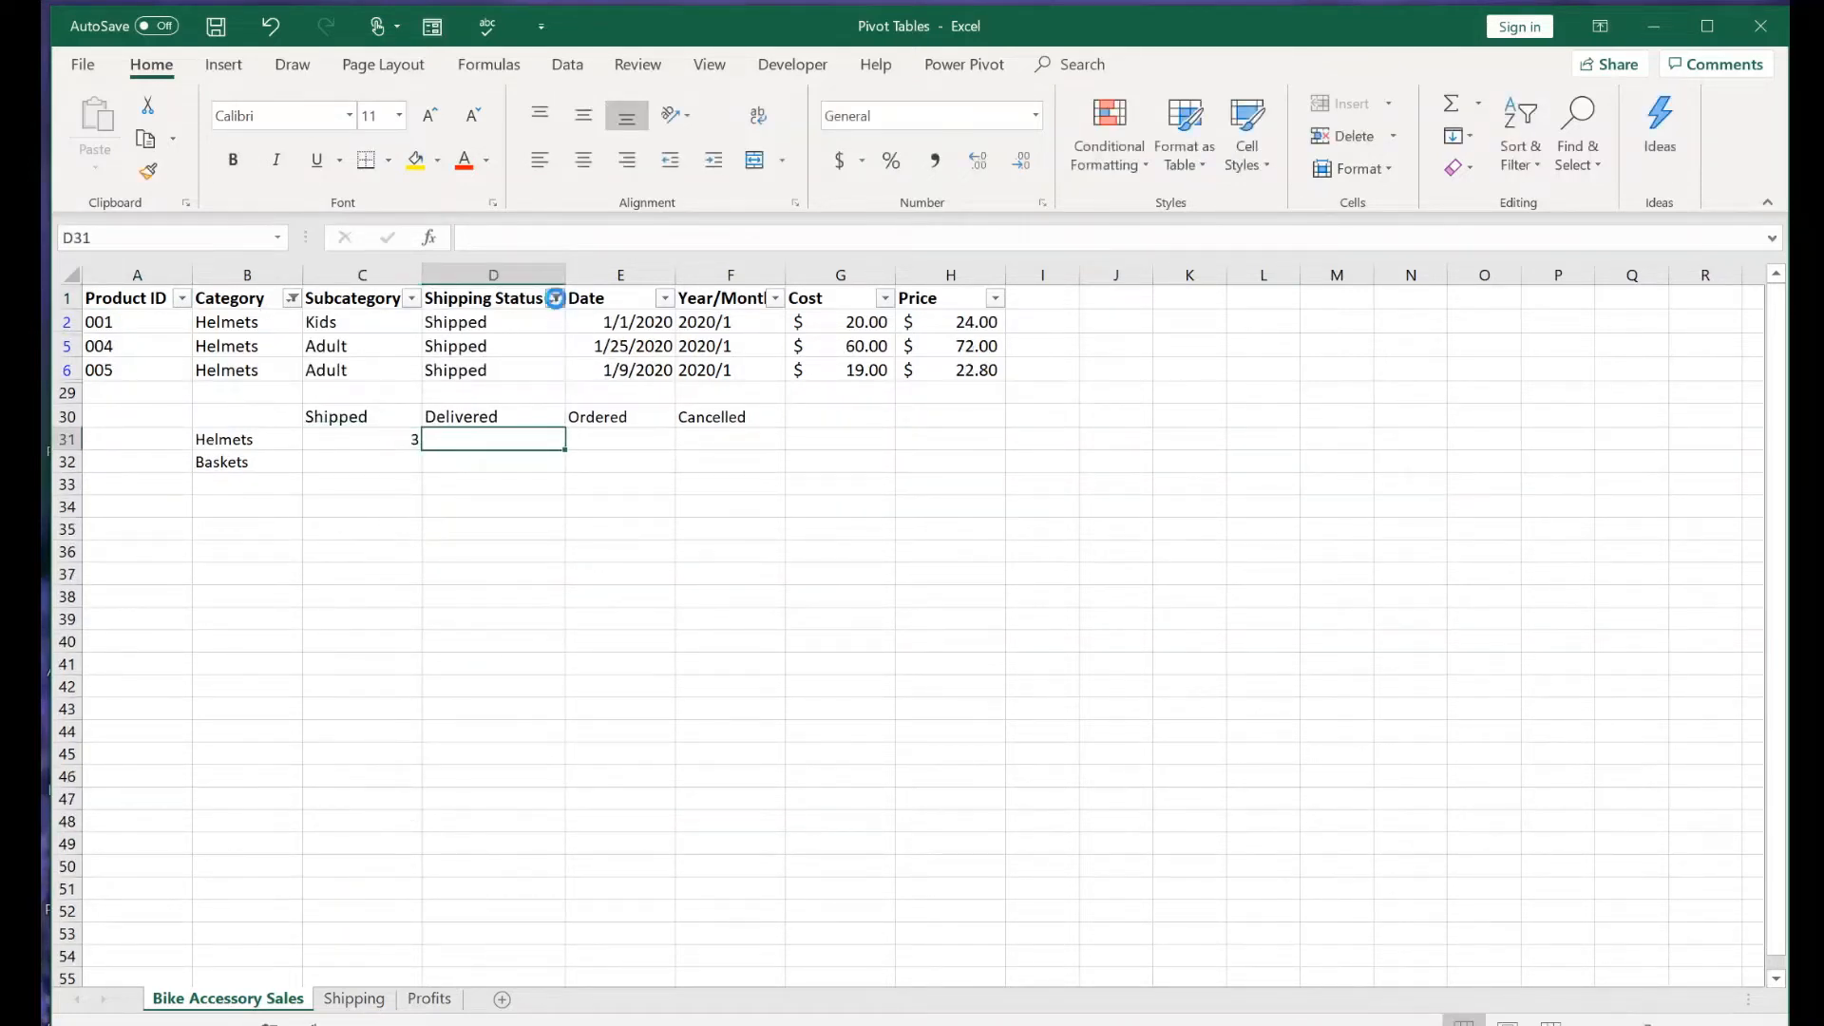
Switch the Shipping Status filter to Delivered only and enter 1 as the Helmets Delivered count in D31
{"action": "left_click", "coordinate": [555, 298]}
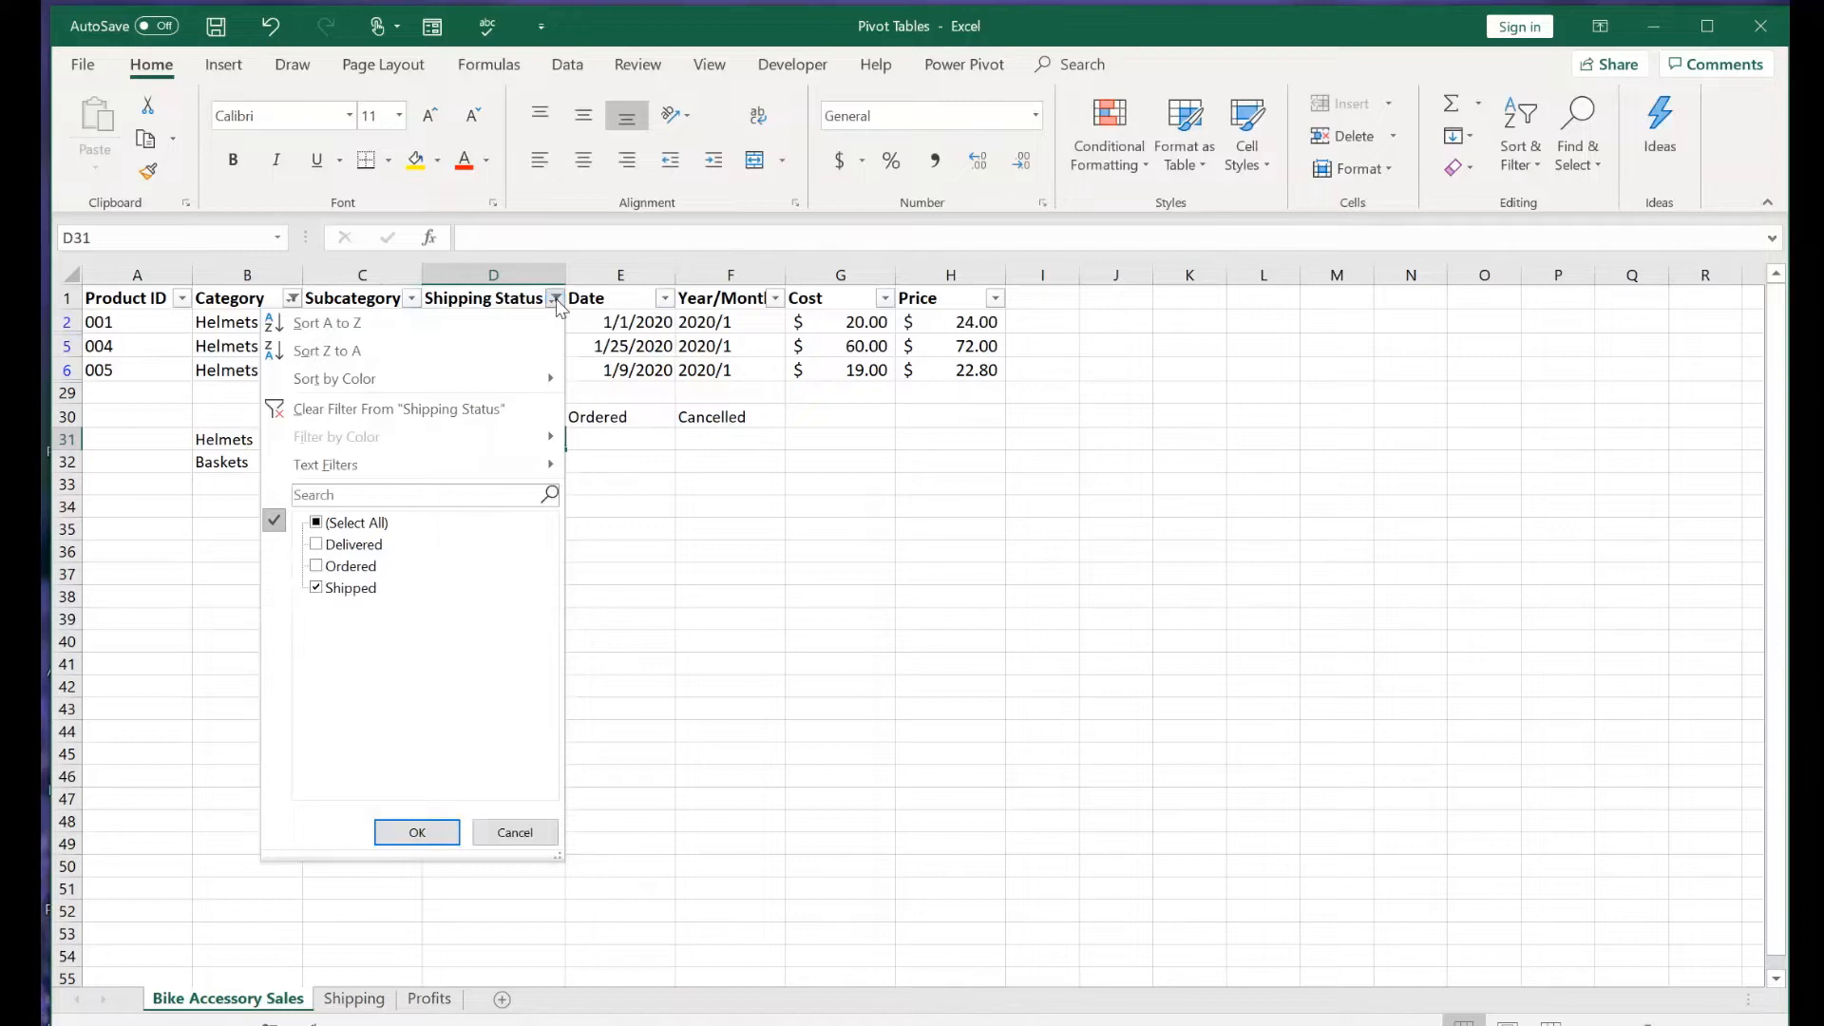
{"action": "left_click", "coordinate": [353, 586]}
{"action": "left_click", "coordinate": [359, 550]}
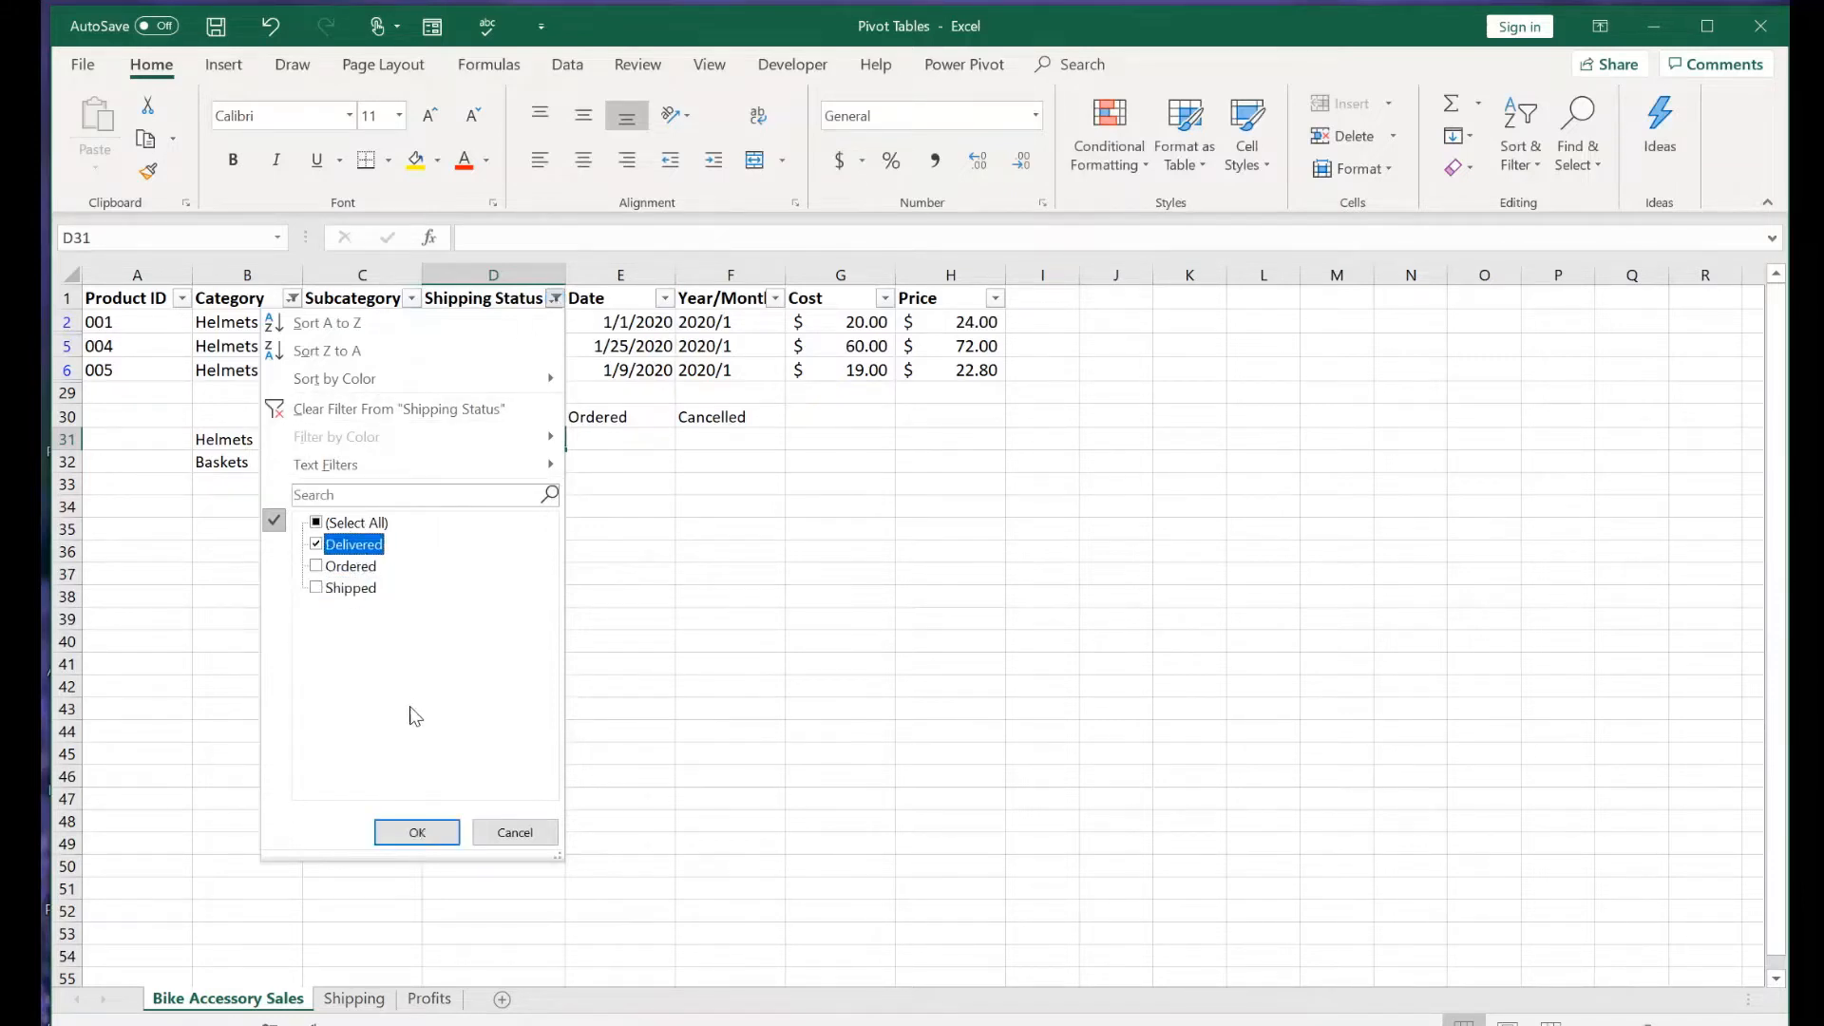
{"action": "left_click", "coordinate": [418, 832]}
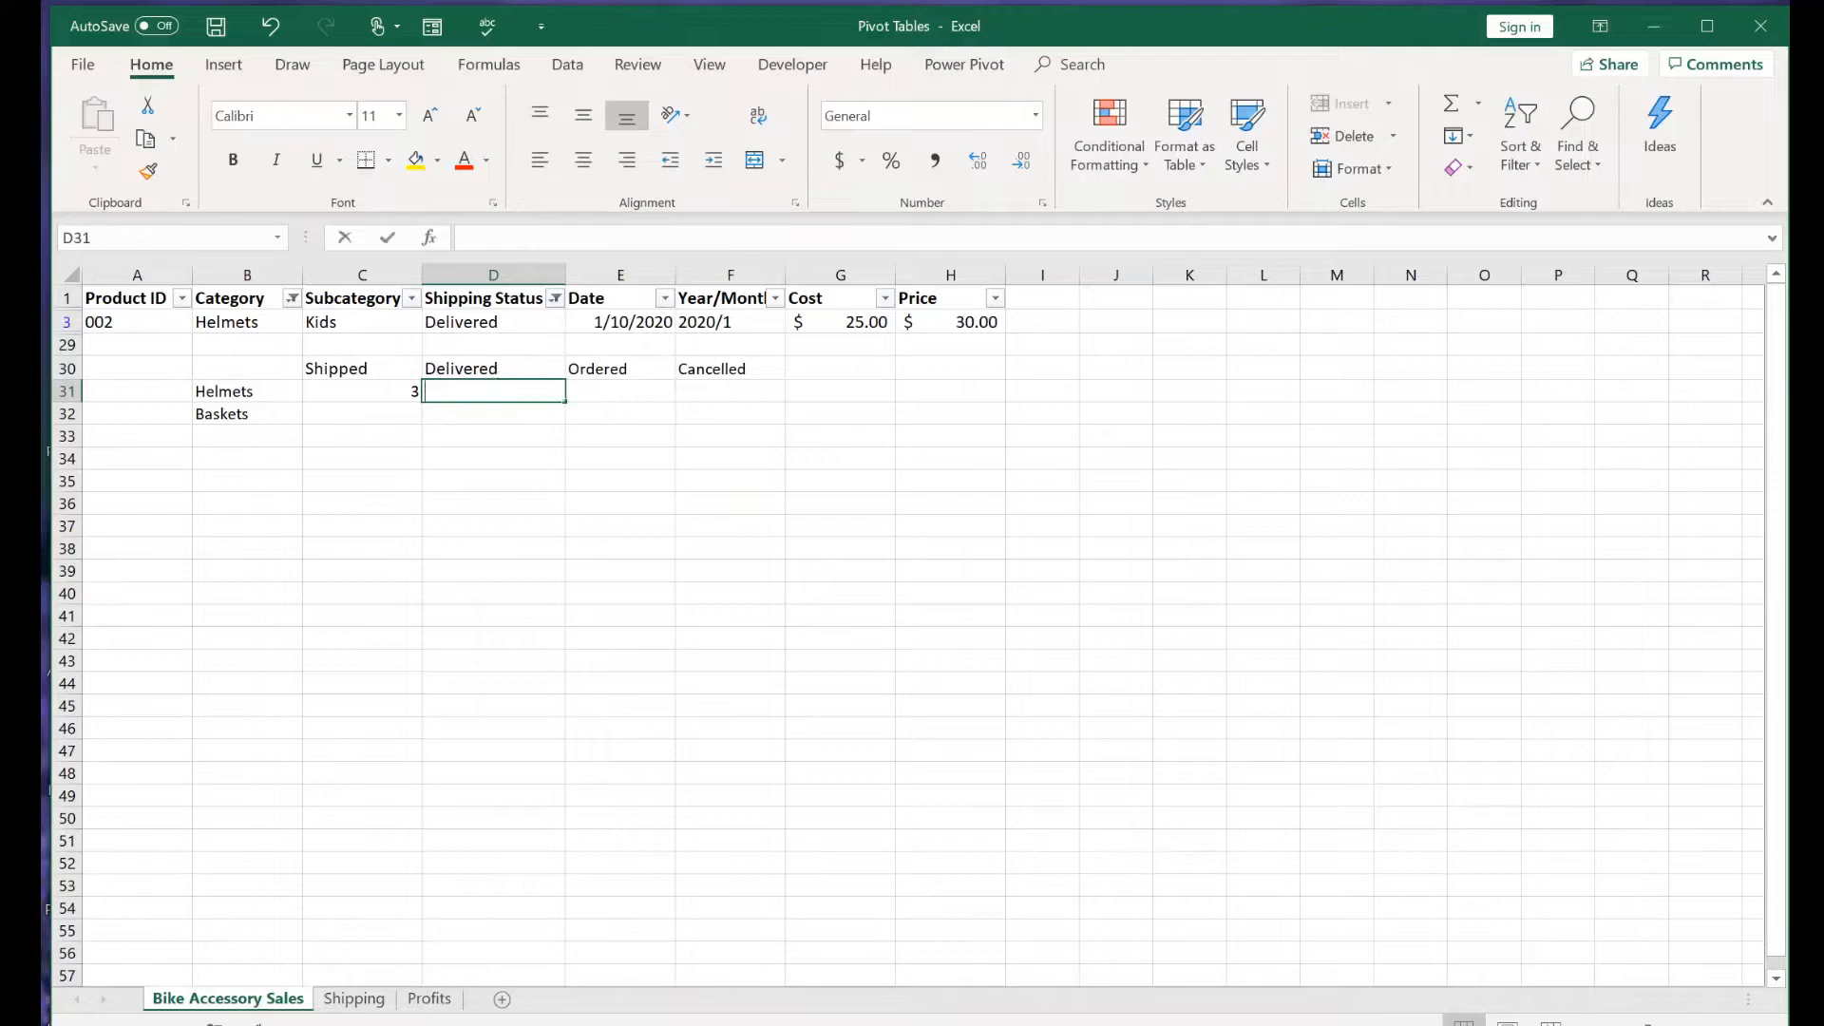
{"action": "type", "text": "1"}
{"action": "key", "text": "Tab"}
Switch the Shipping Status filter to Ordered only and enter 1 as the Helmets Ordered count in E31
{"action": "left_click", "coordinate": [555, 299]}
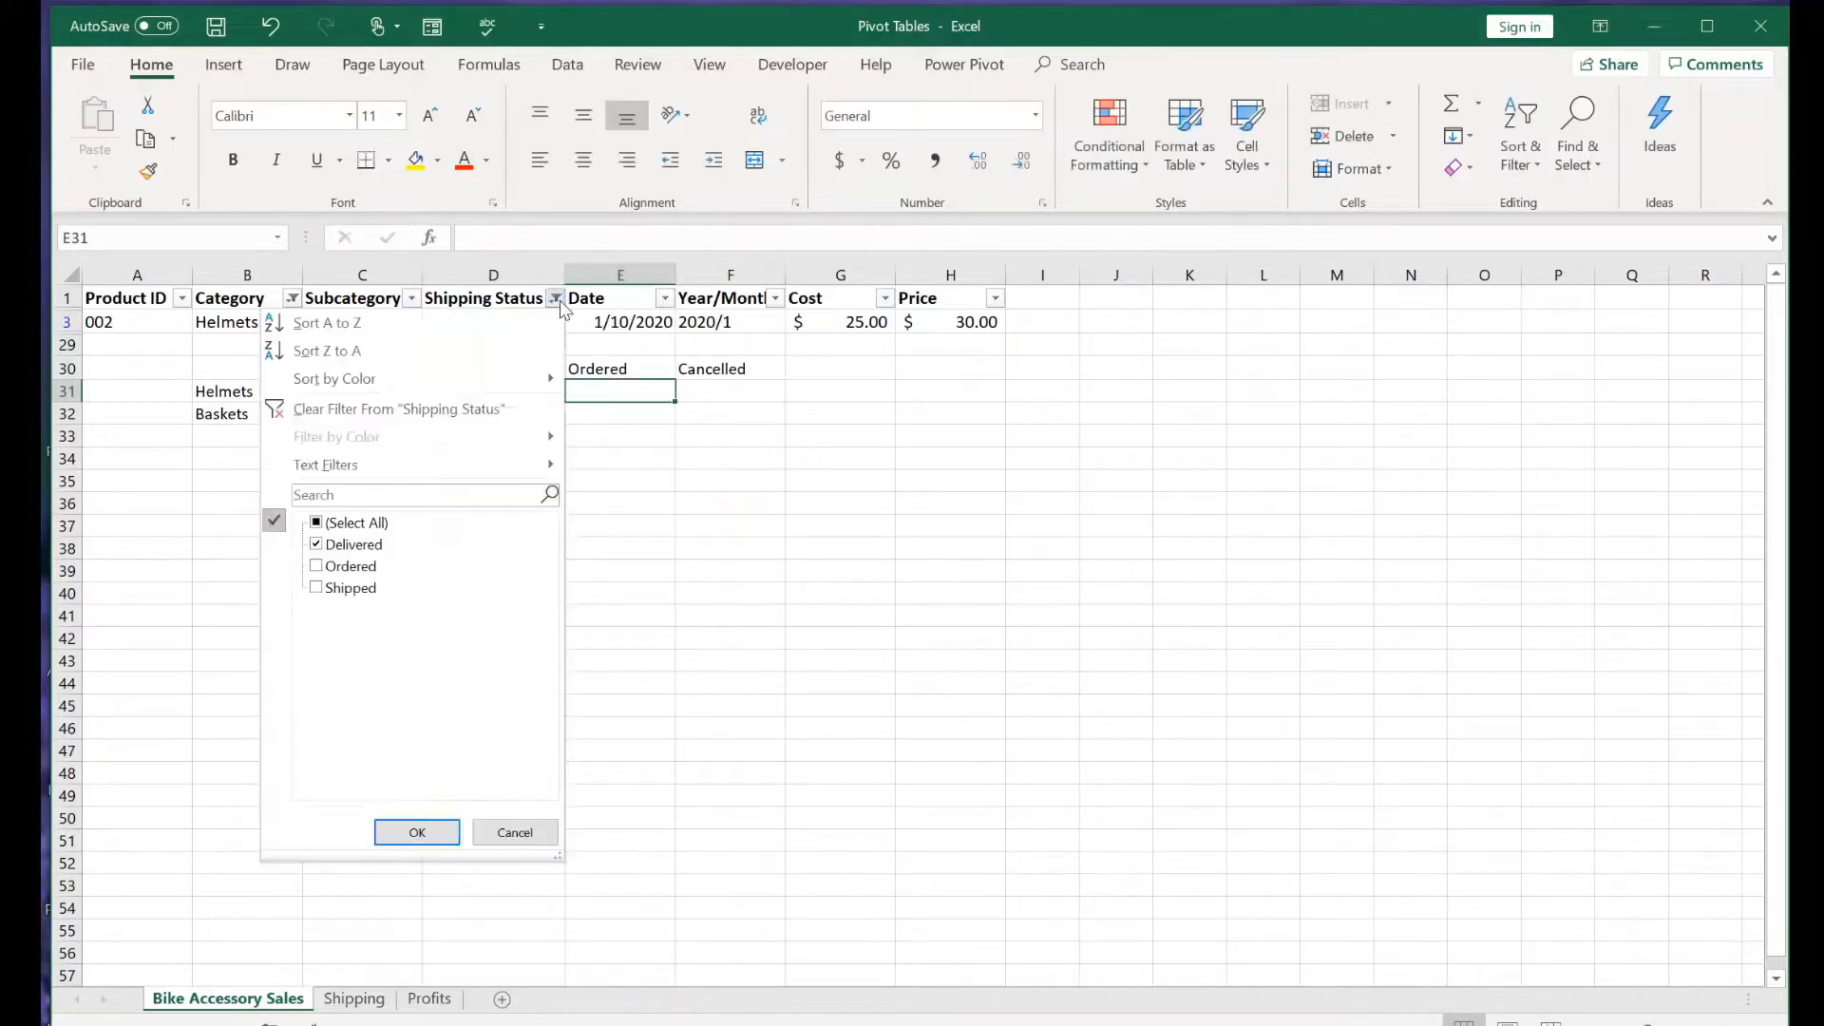
{"action": "left_click", "coordinate": [357, 545]}
{"action": "left_click", "coordinate": [366, 568]}
{"action": "left_click", "coordinate": [417, 832]}
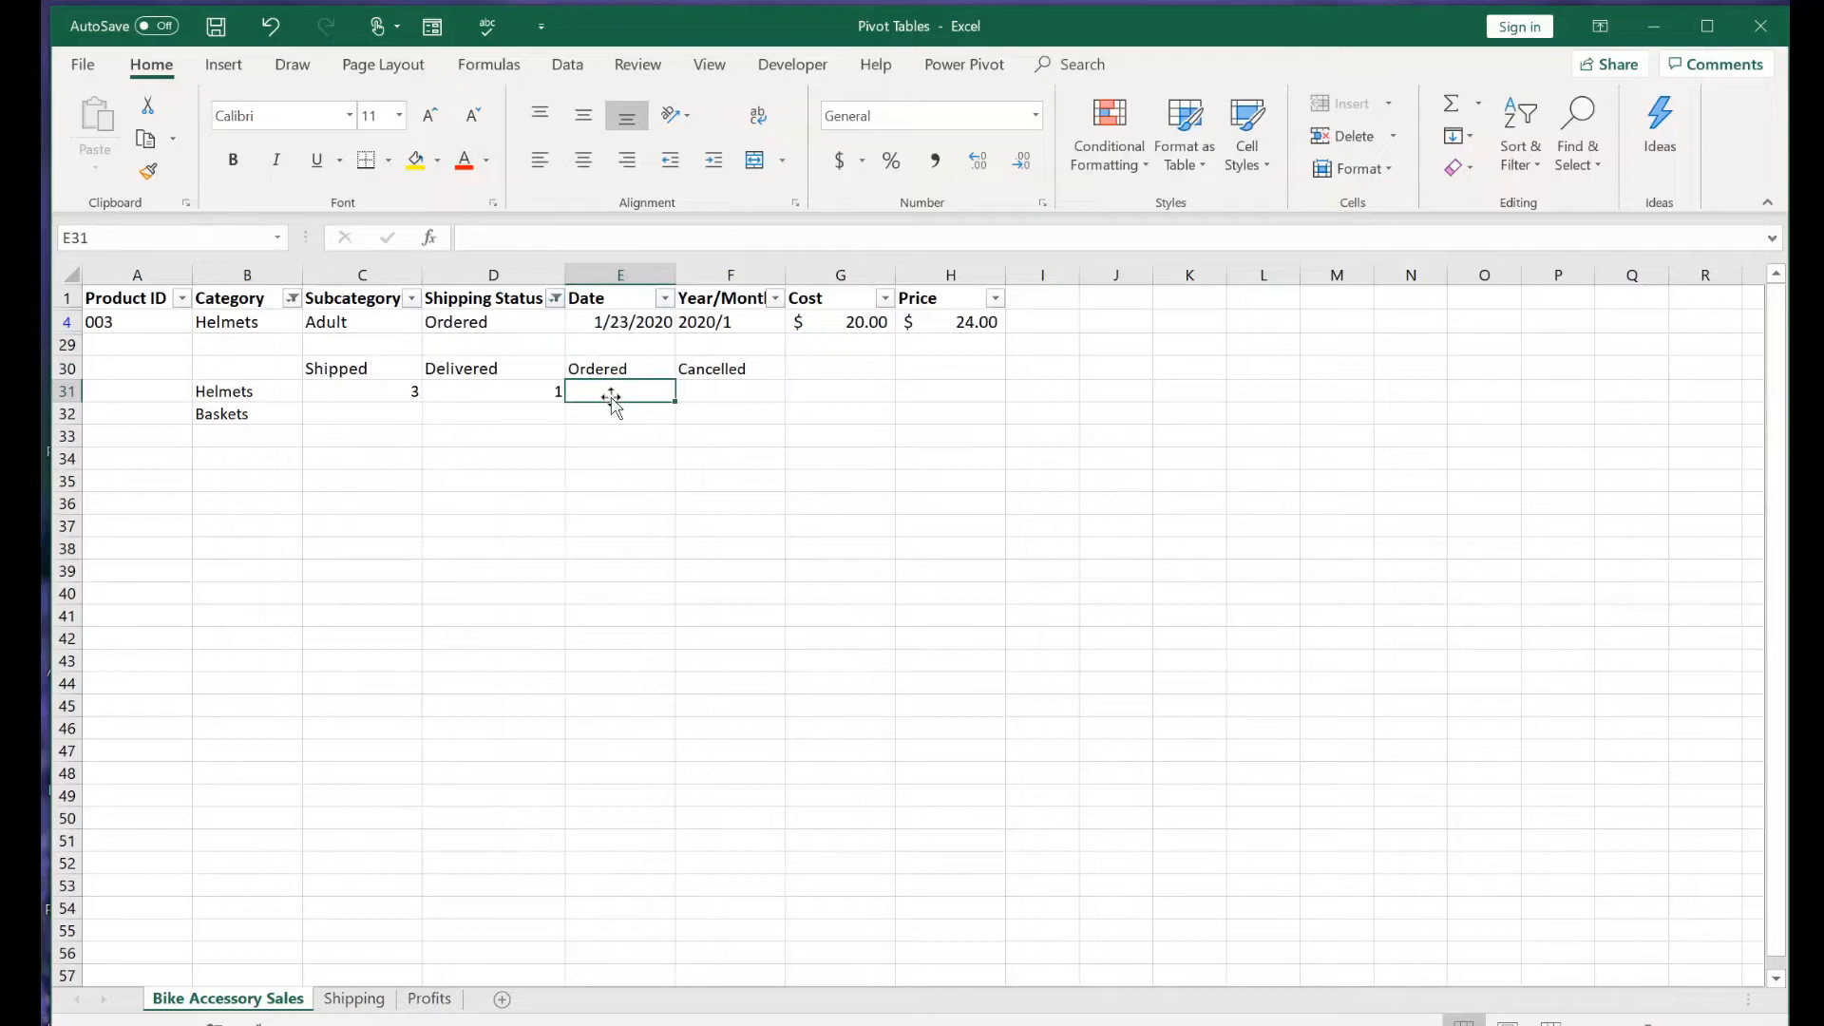
{"action": "type", "text": "1"}
{"action": "key", "text": "Tab"}
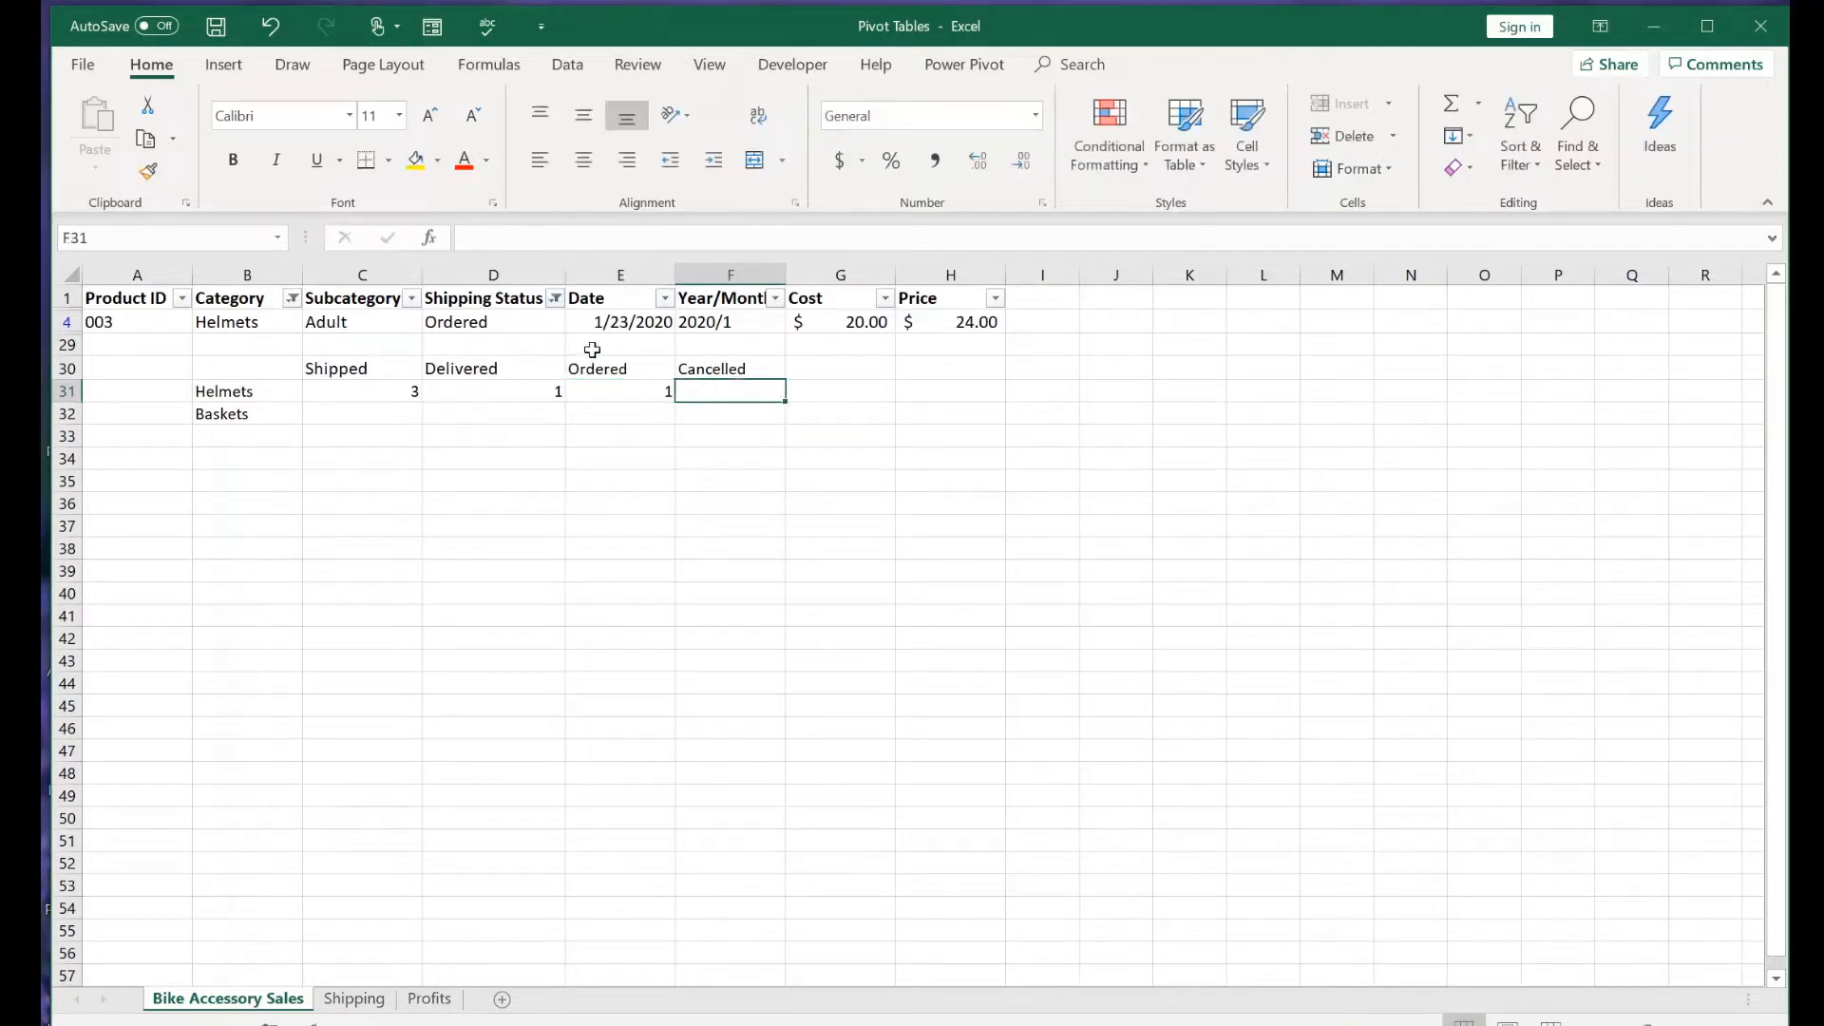
Check the Shipping Status filter options for Cancelled and enter 0 as the Helmets Cancelled count in F31
{"action": "left_click", "coordinate": [555, 298]}
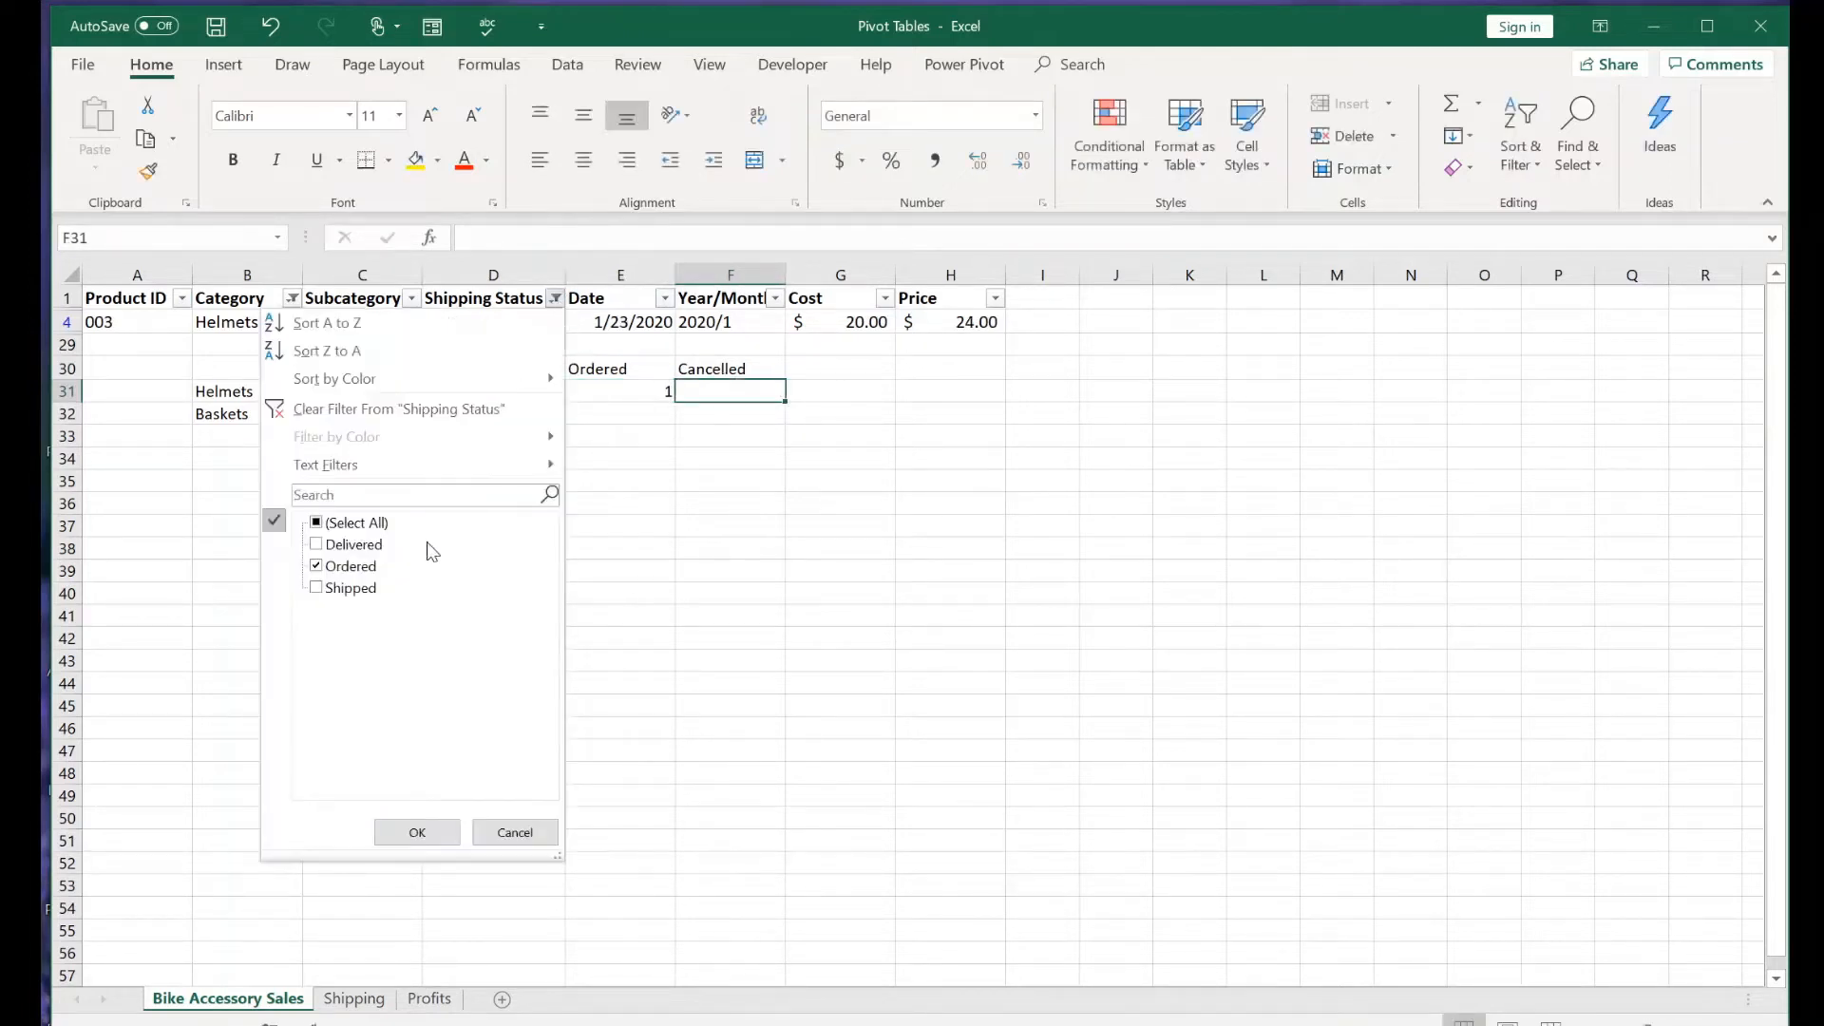
{"action": "left_click", "coordinate": [737, 397]}
{"action": "type", "text": "0"}
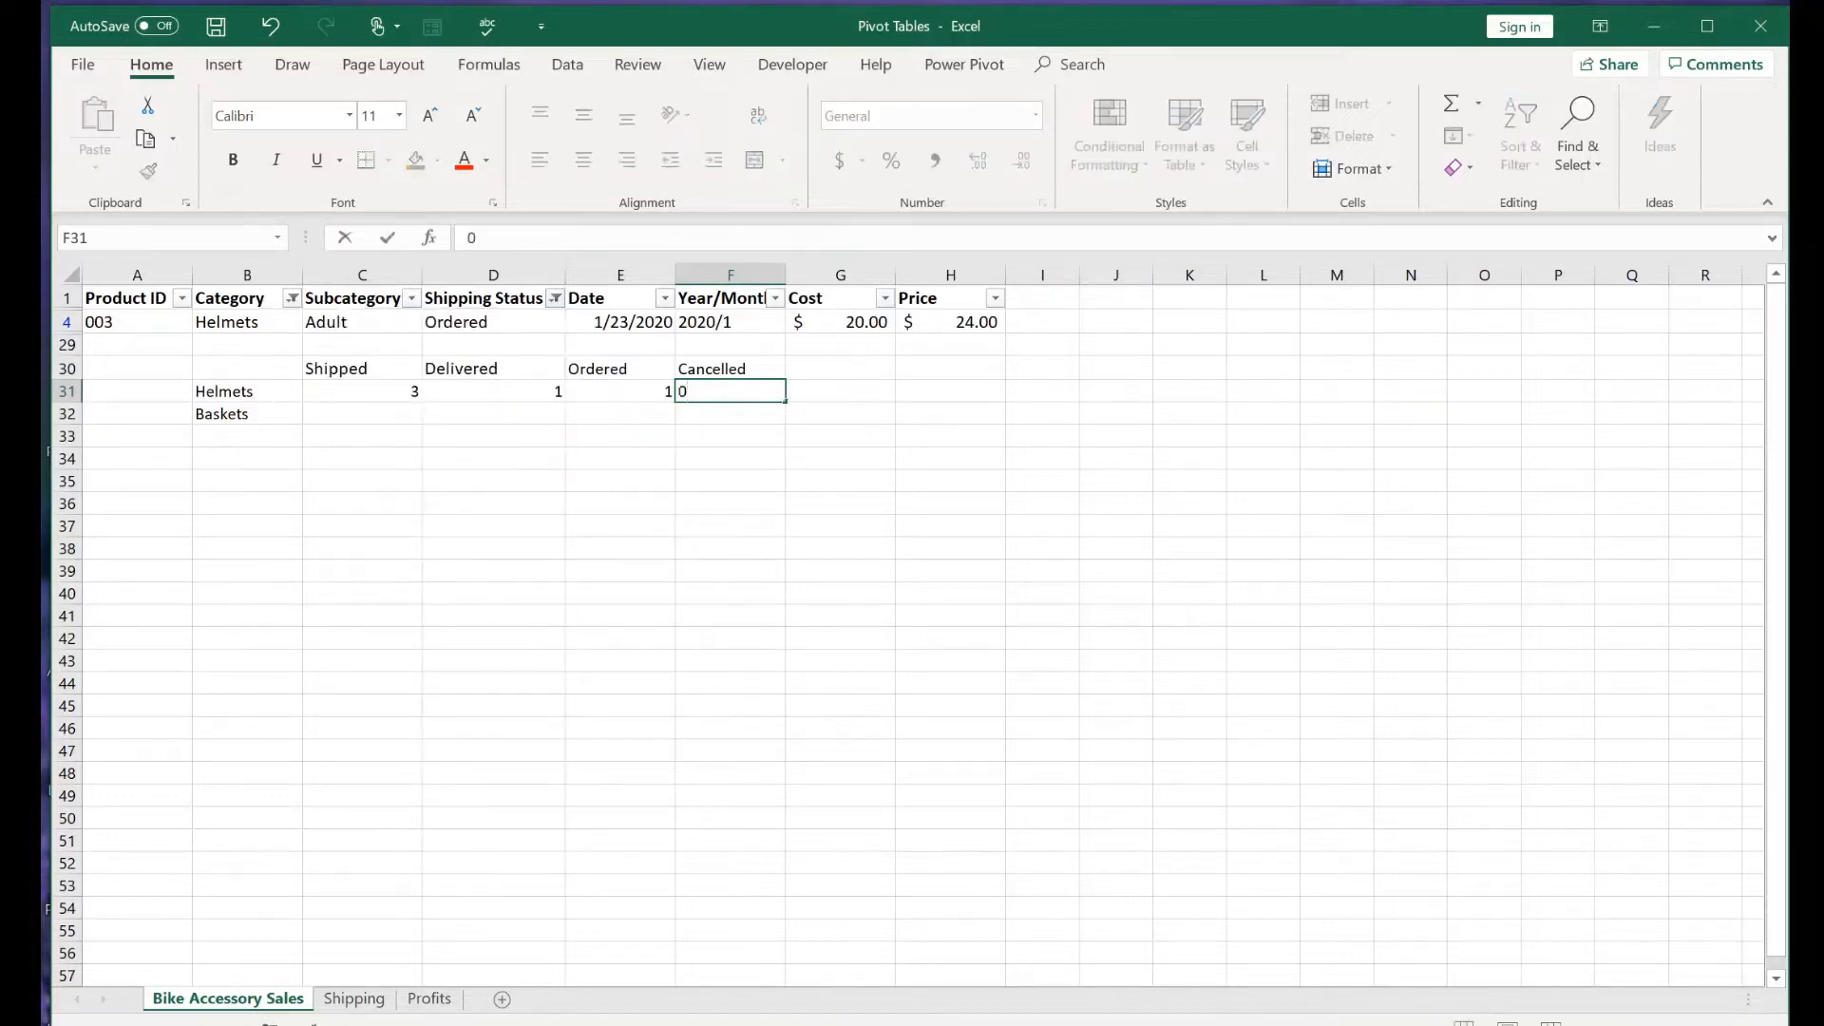
{"action": "key", "text": "Return"}
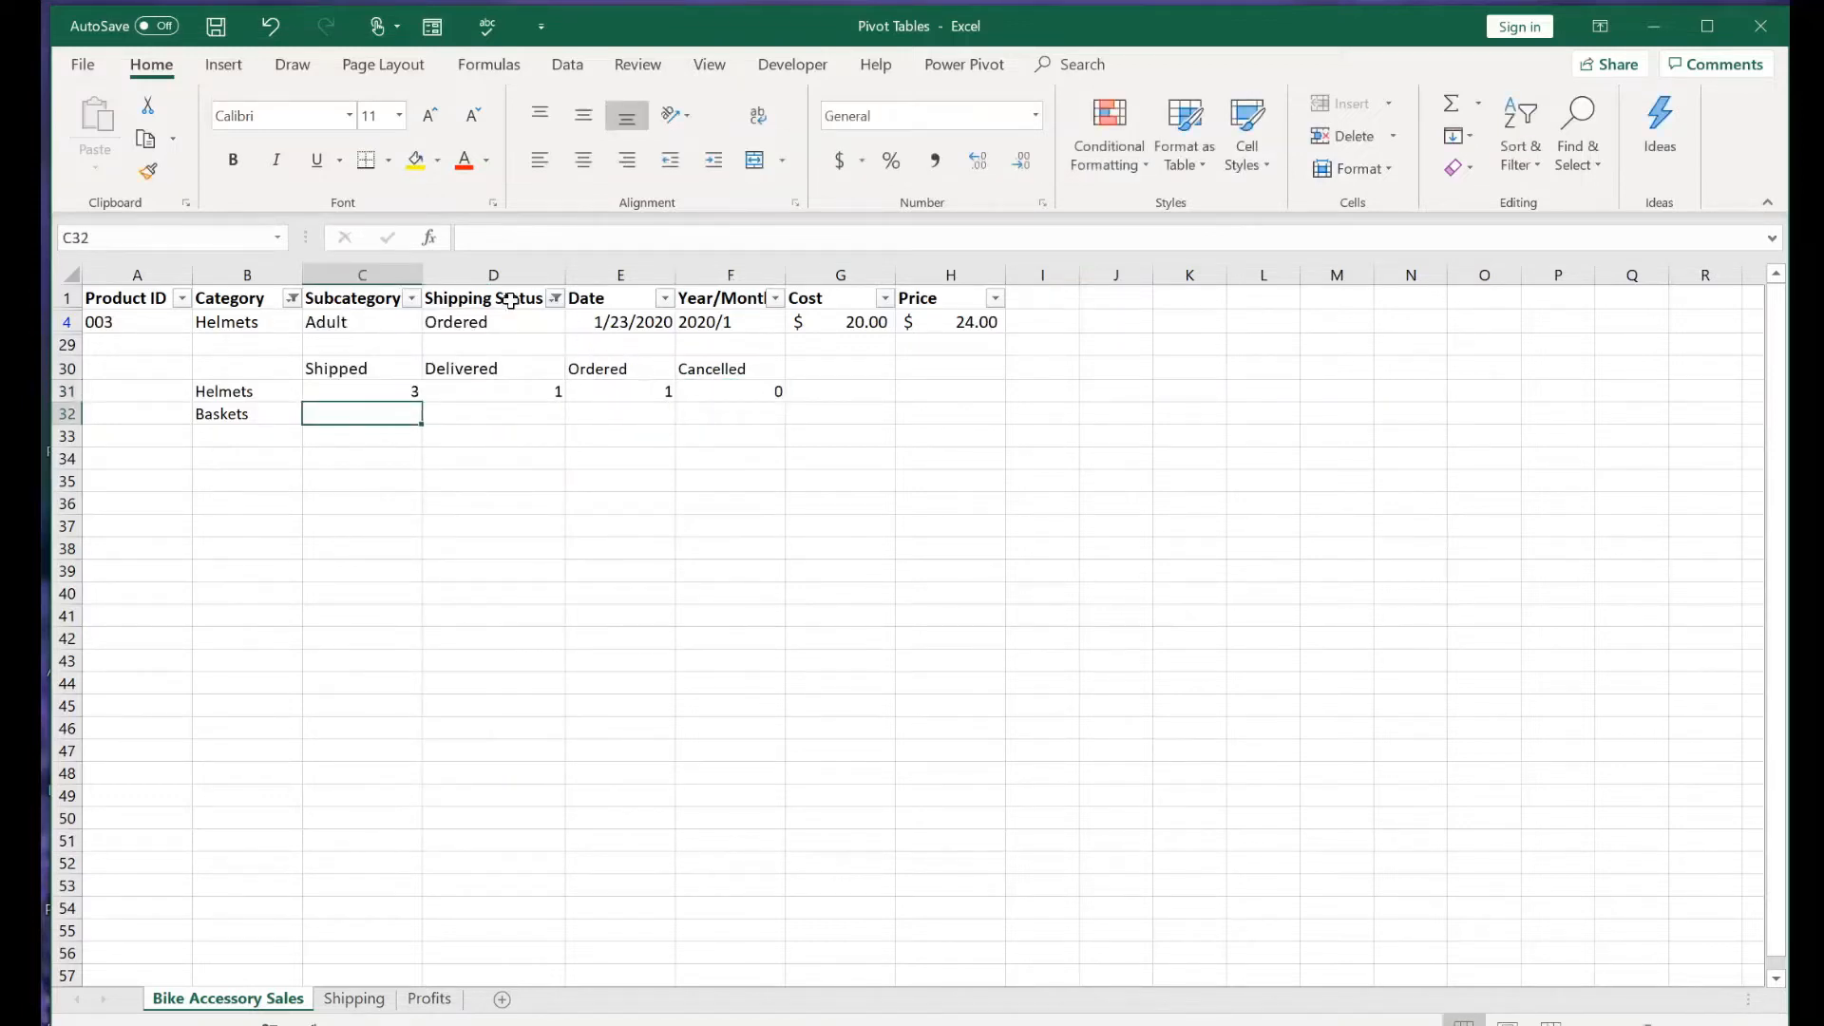
Clear the Shipping Status filter and switch the Category filter from Helmets to Baskets only
{"action": "left_click", "coordinate": [556, 299]}
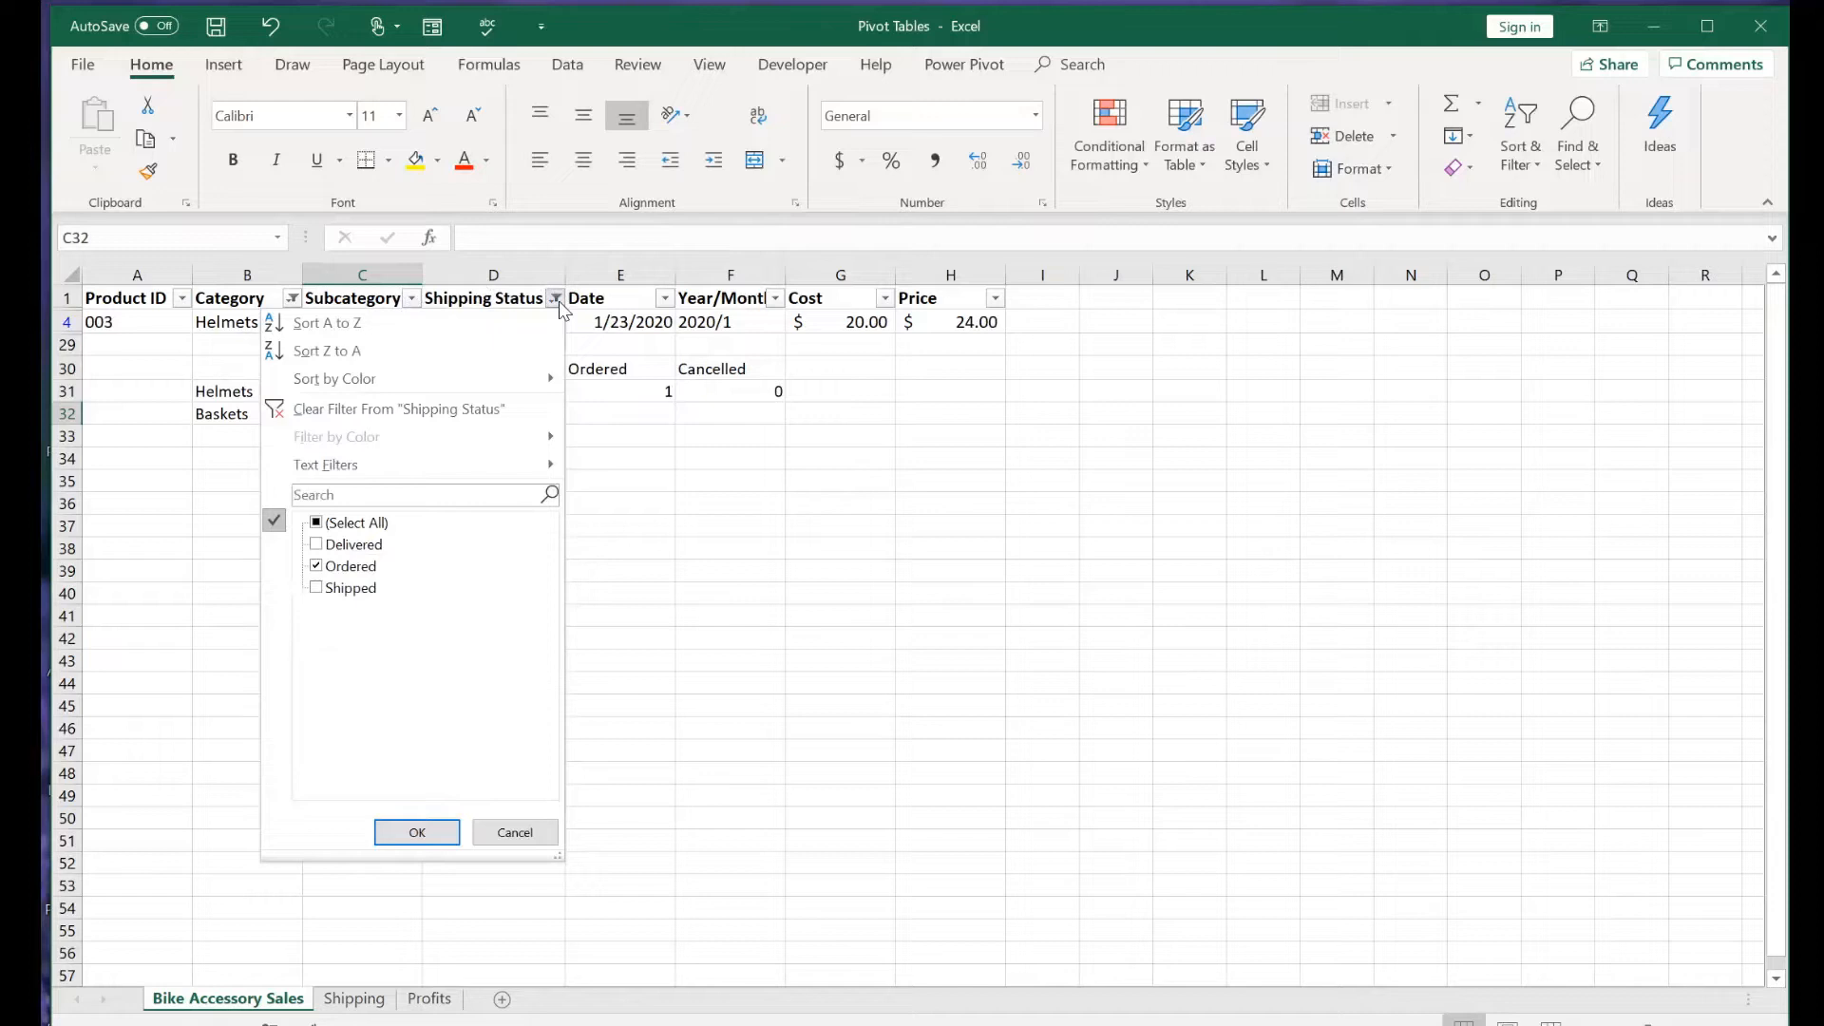
{"action": "left_click", "coordinate": [419, 407]}
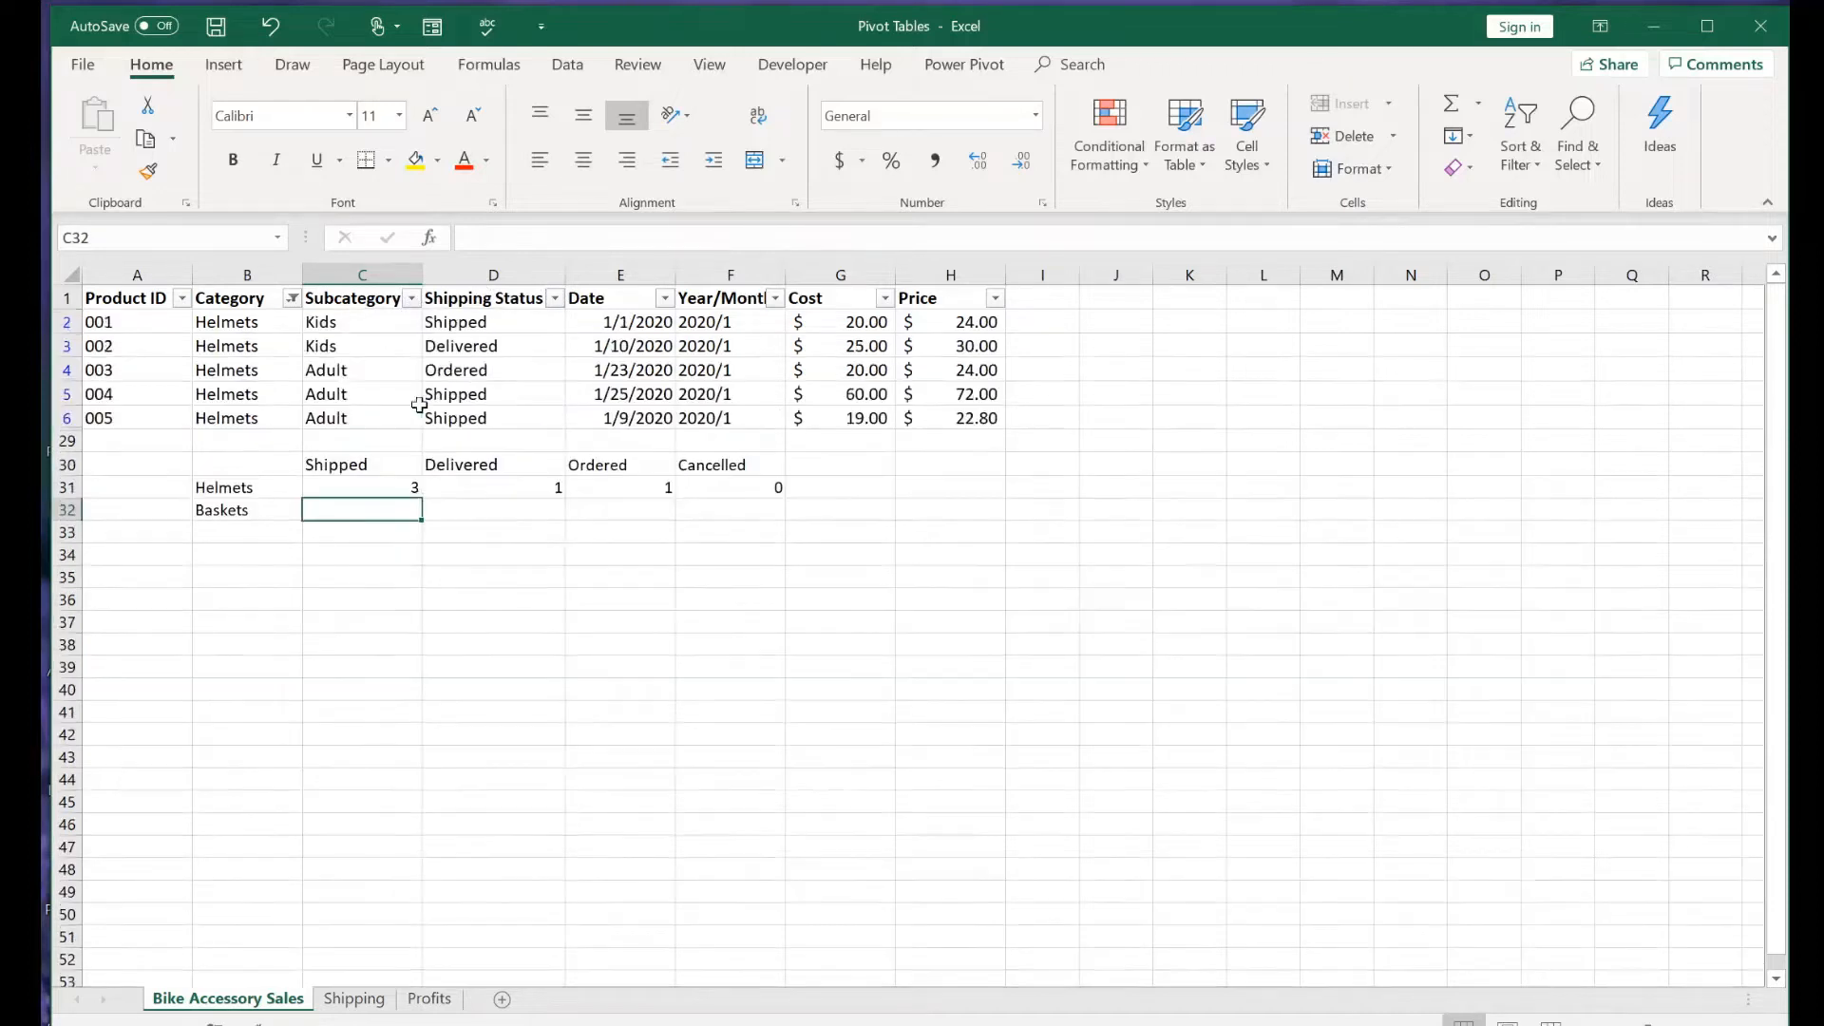
{"action": "left_click", "coordinate": [292, 300]}
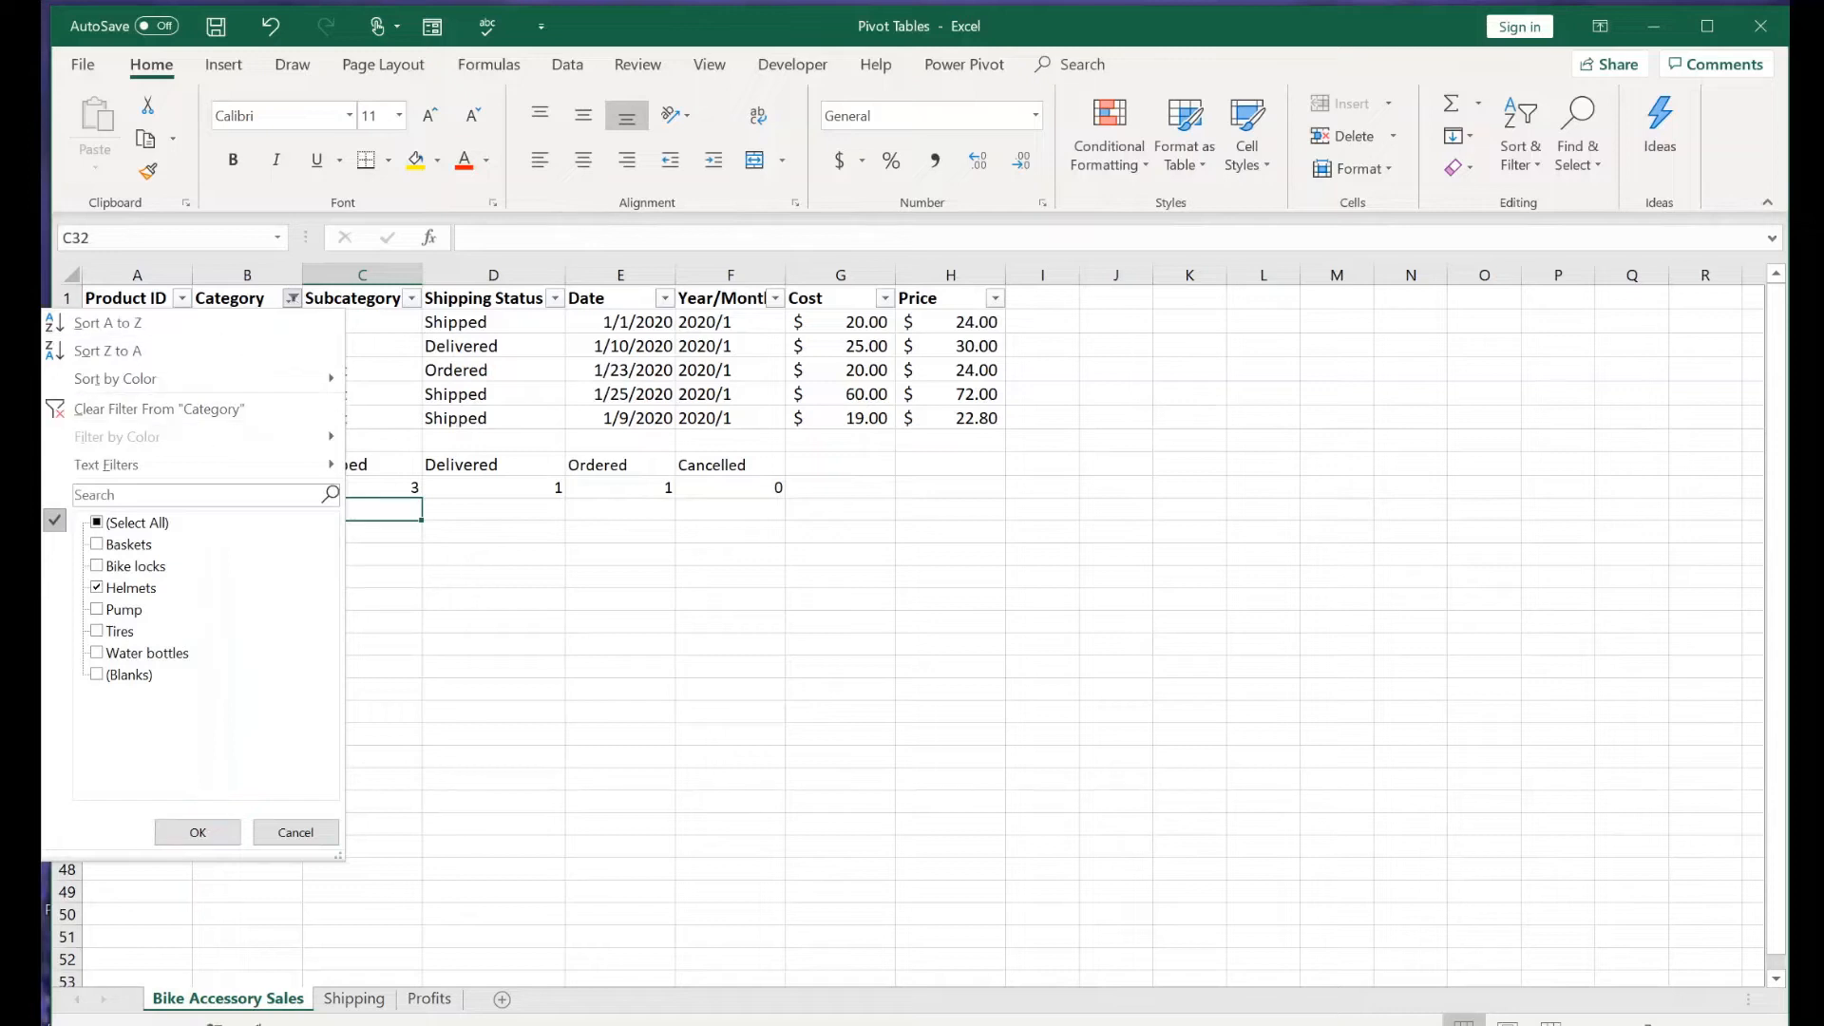
{"action": "left_click", "coordinate": [148, 524]}
{"action": "left_click", "coordinate": [142, 523]}
{"action": "left_click", "coordinate": [128, 544]}
{"action": "left_click", "coordinate": [211, 828]}
{"action": "left_click", "coordinate": [210, 829]}
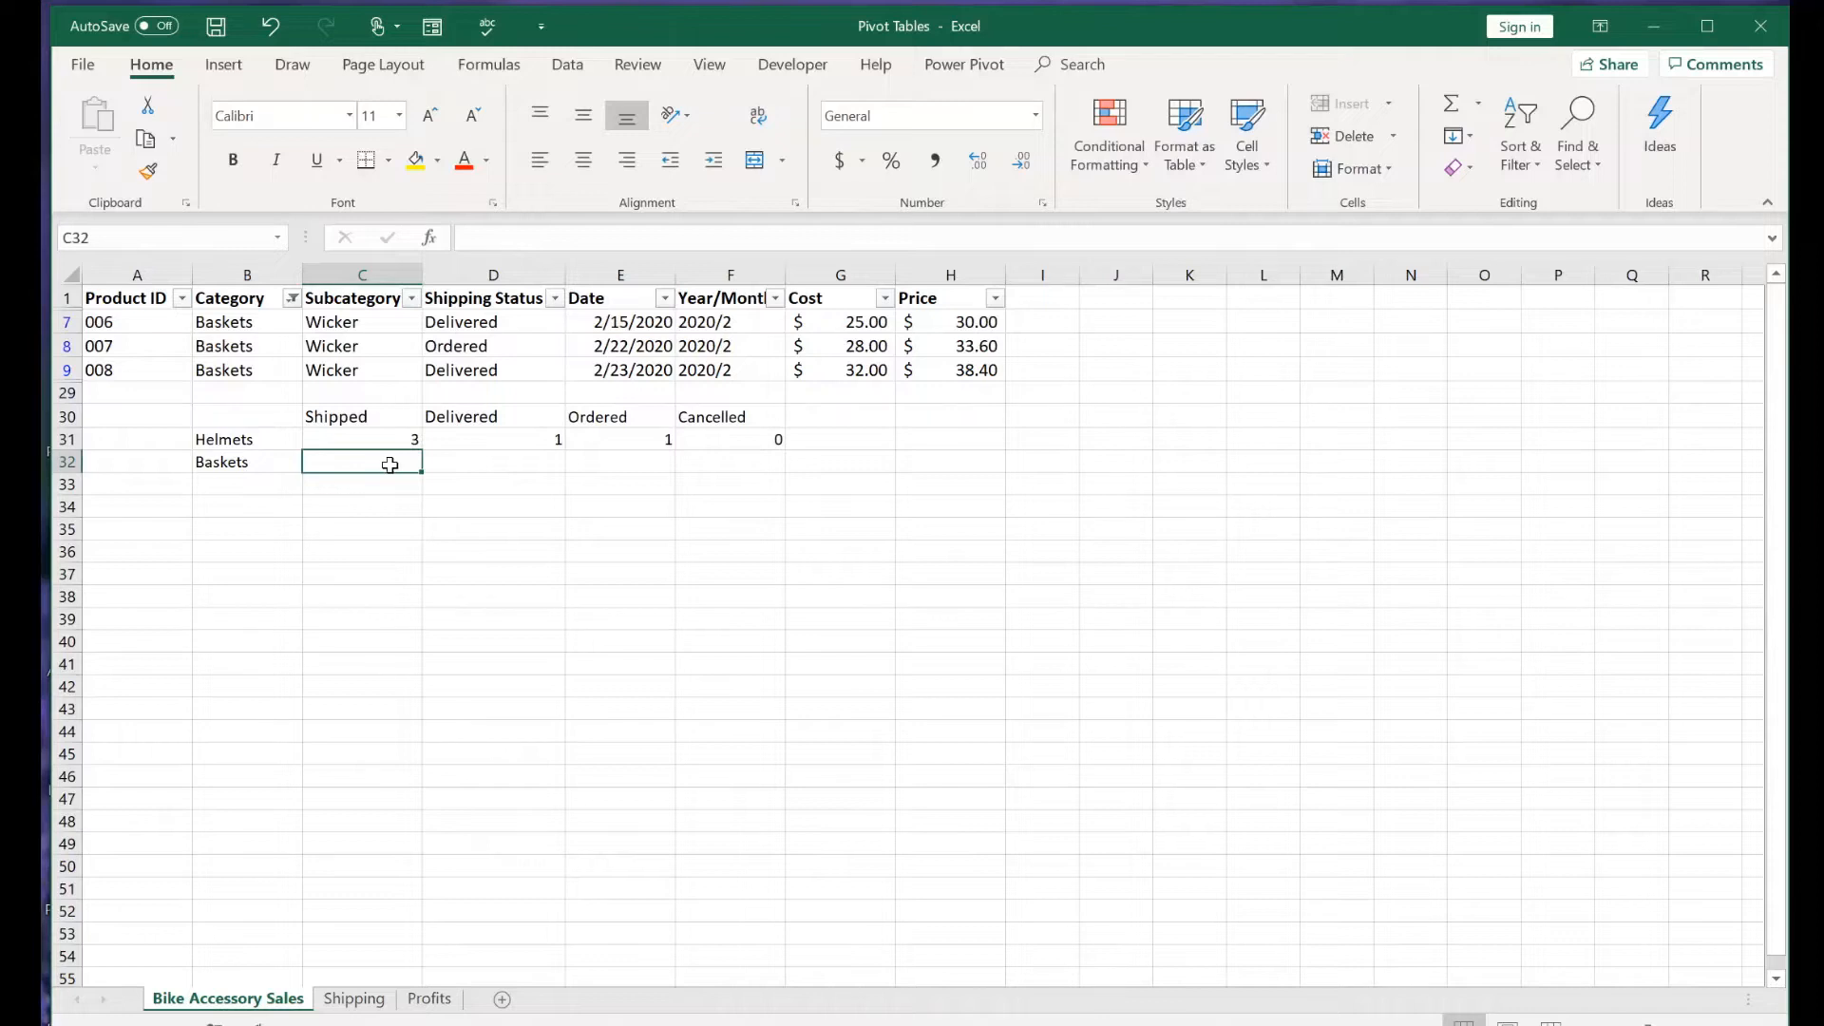
Enter the Baskets counts in C32:F32: 0 Shipped, 2 Delivered, 1 Ordered and 0 Cancelled
{"action": "type", "text": "0"}
{"action": "key", "text": "Tab"}
{"action": "type", "text": "2"}
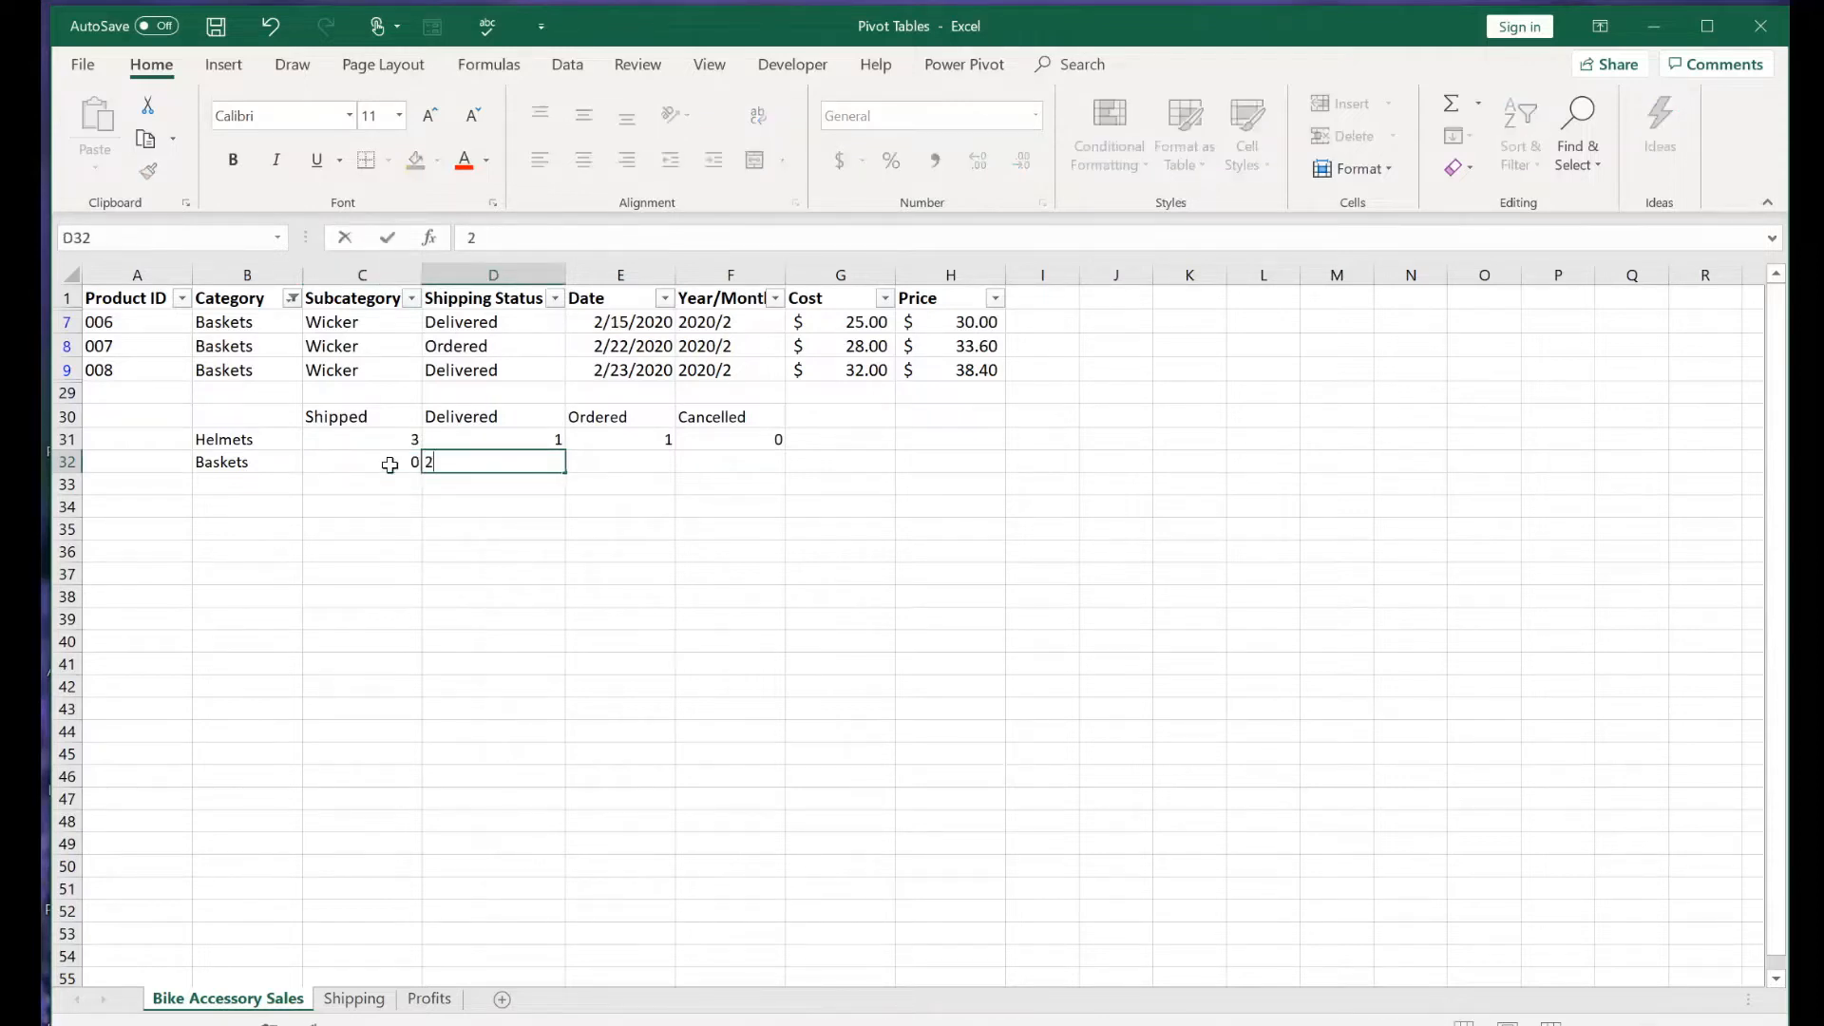
{"action": "key", "text": "Tab"}
{"action": "type", "text": "1"}
{"action": "key", "text": "Tab"}
{"action": "type", "text": "0"}
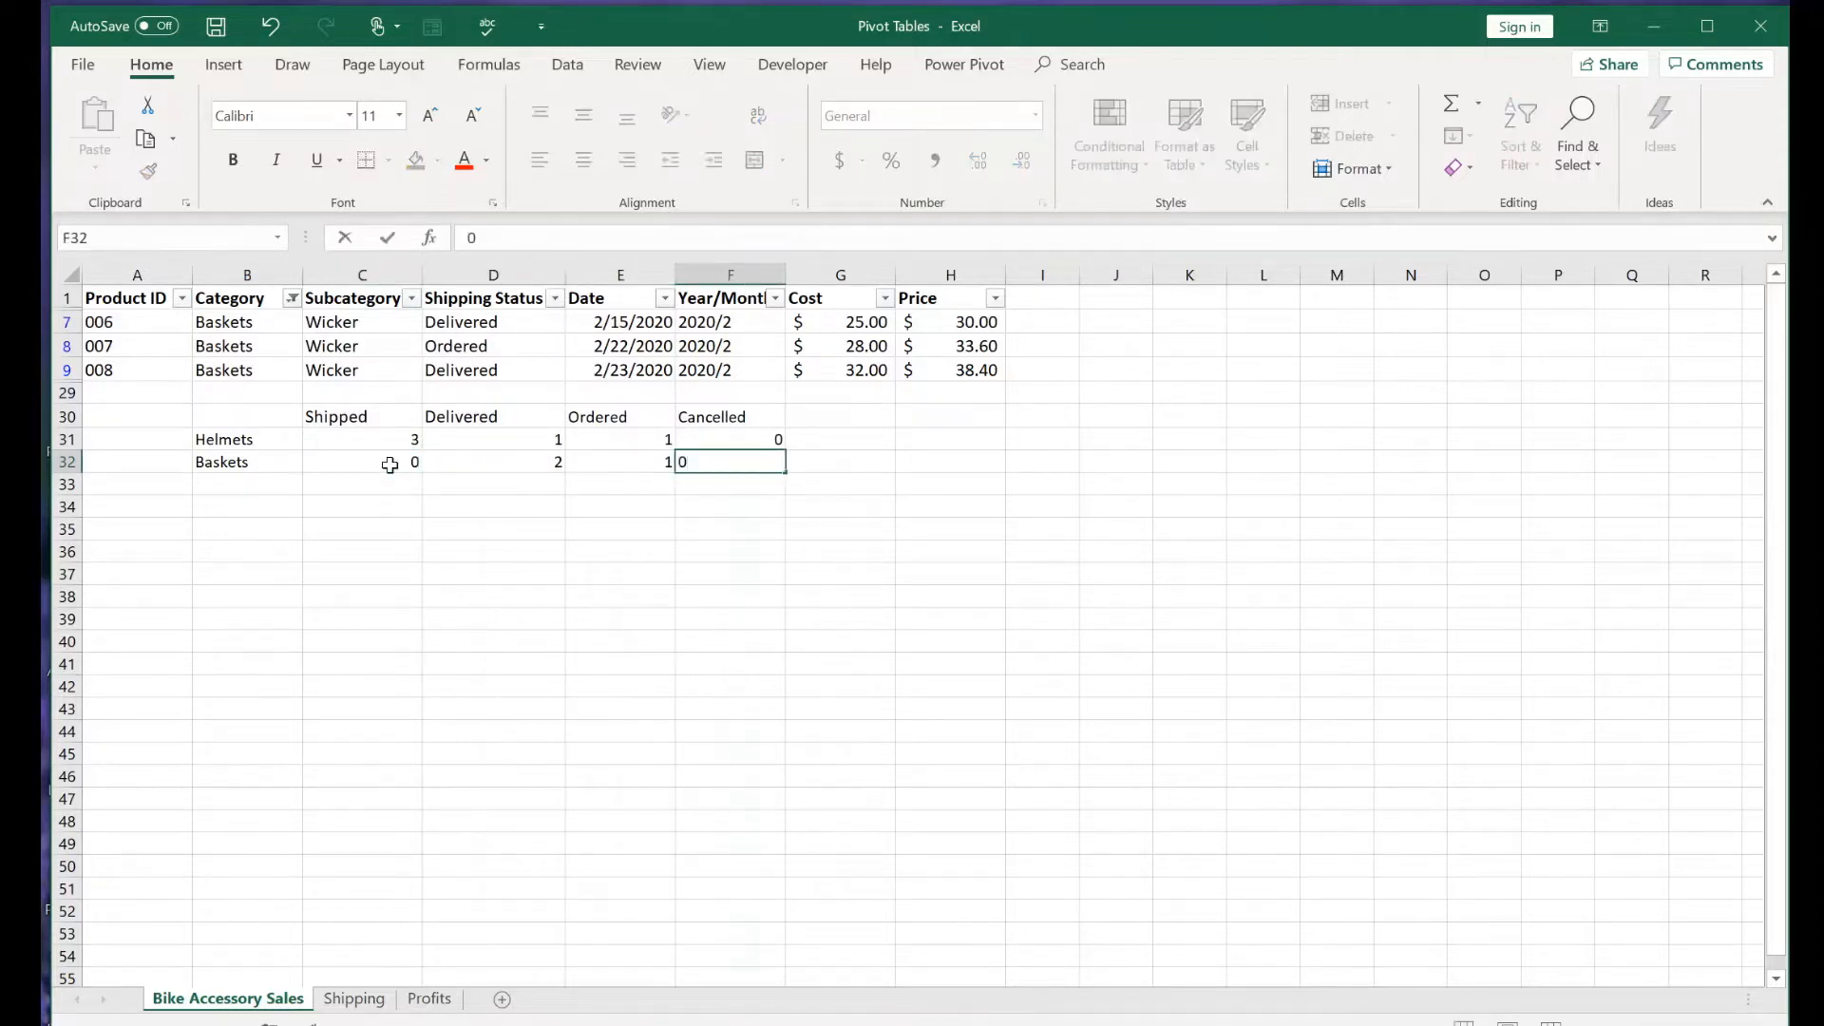
{"action": "key", "text": "Return"}
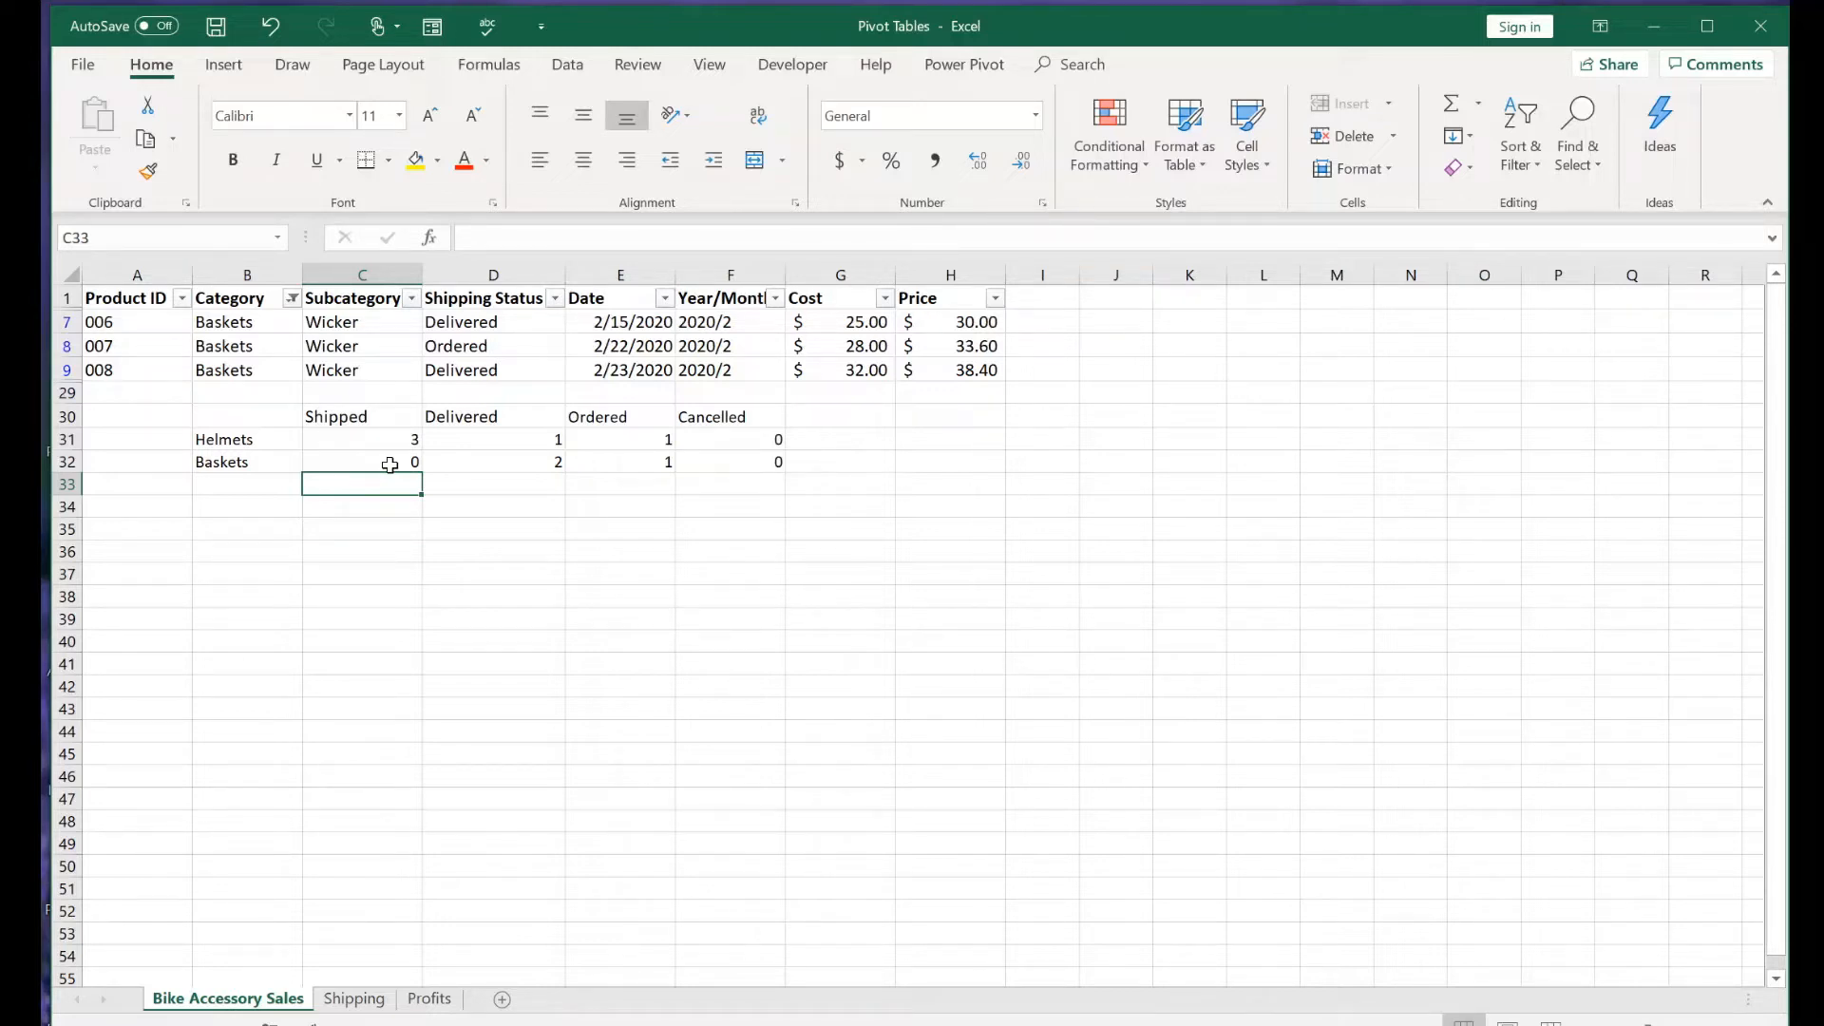
Clear the Category filter from the sales data, with the Product ID header cell selected
{"action": "left_click", "coordinate": [133, 298]}
{"action": "left_click", "coordinate": [292, 298]}
{"action": "left_click", "coordinate": [217, 415]}
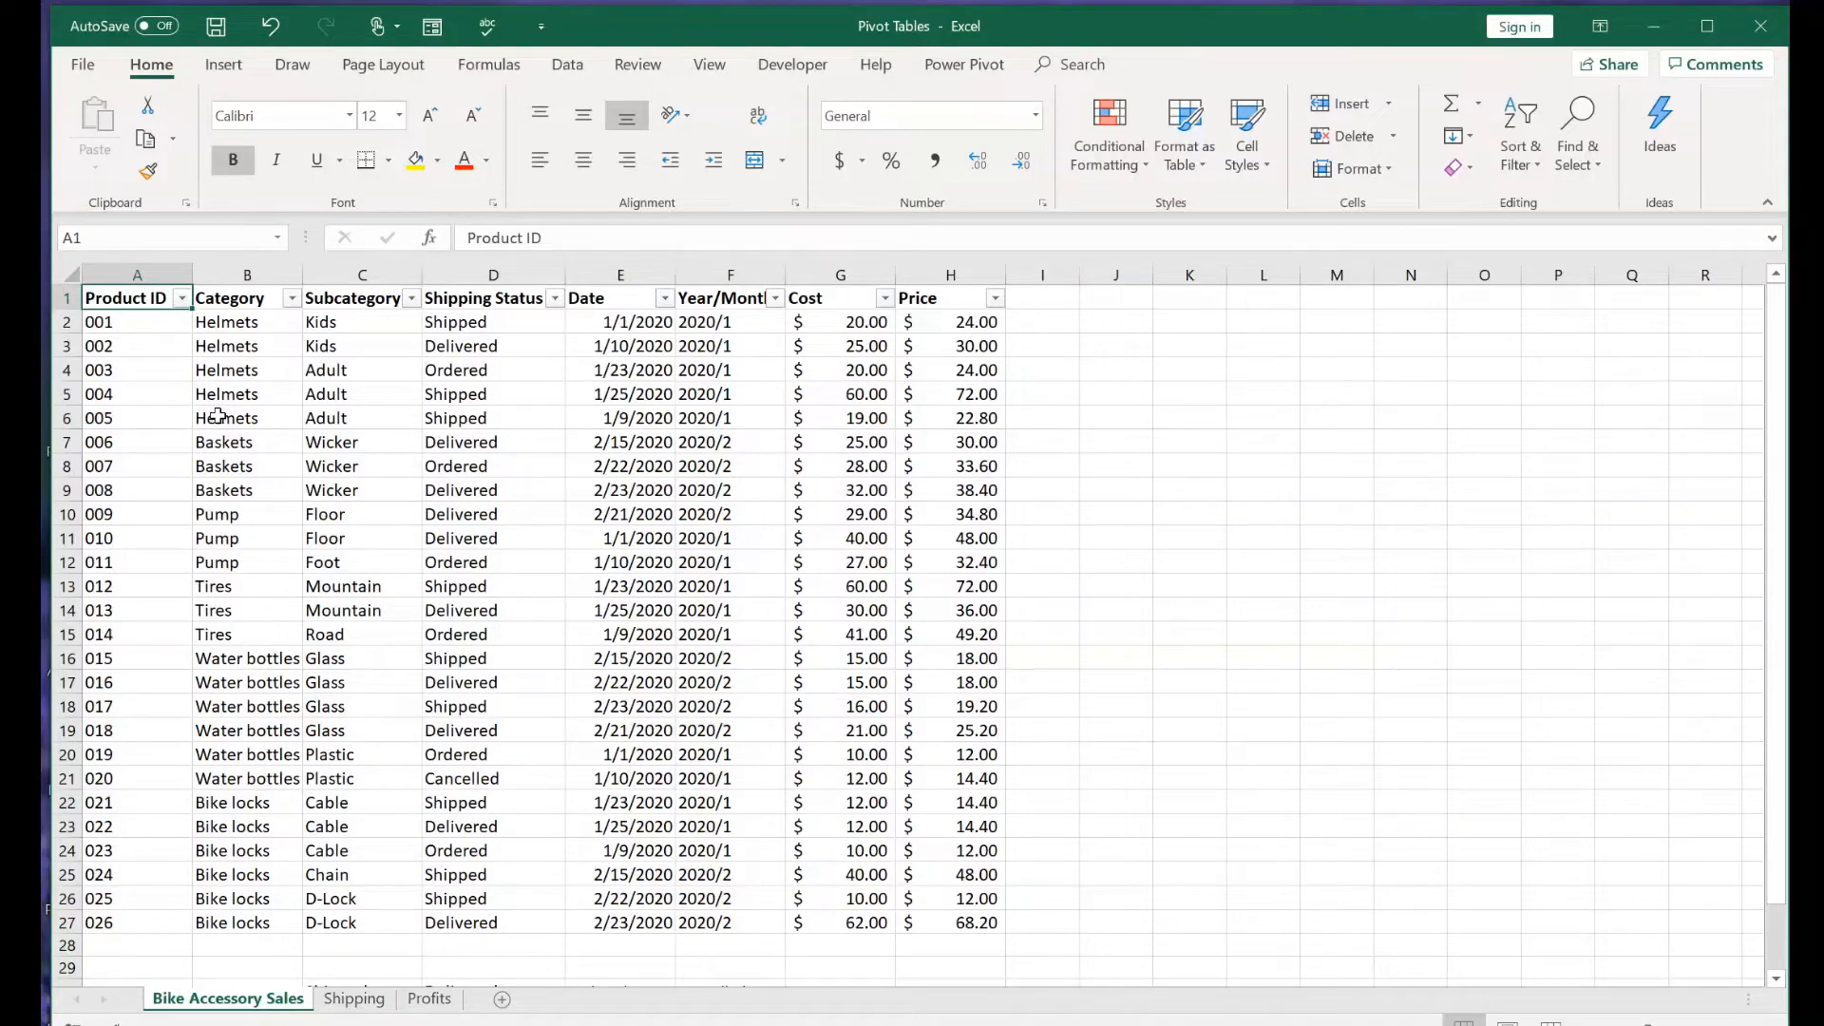
Create a PivotTable on a new worksheet from the Bike Accessory Sales range A1:H27
{"action": "left_click", "coordinate": [224, 65]}
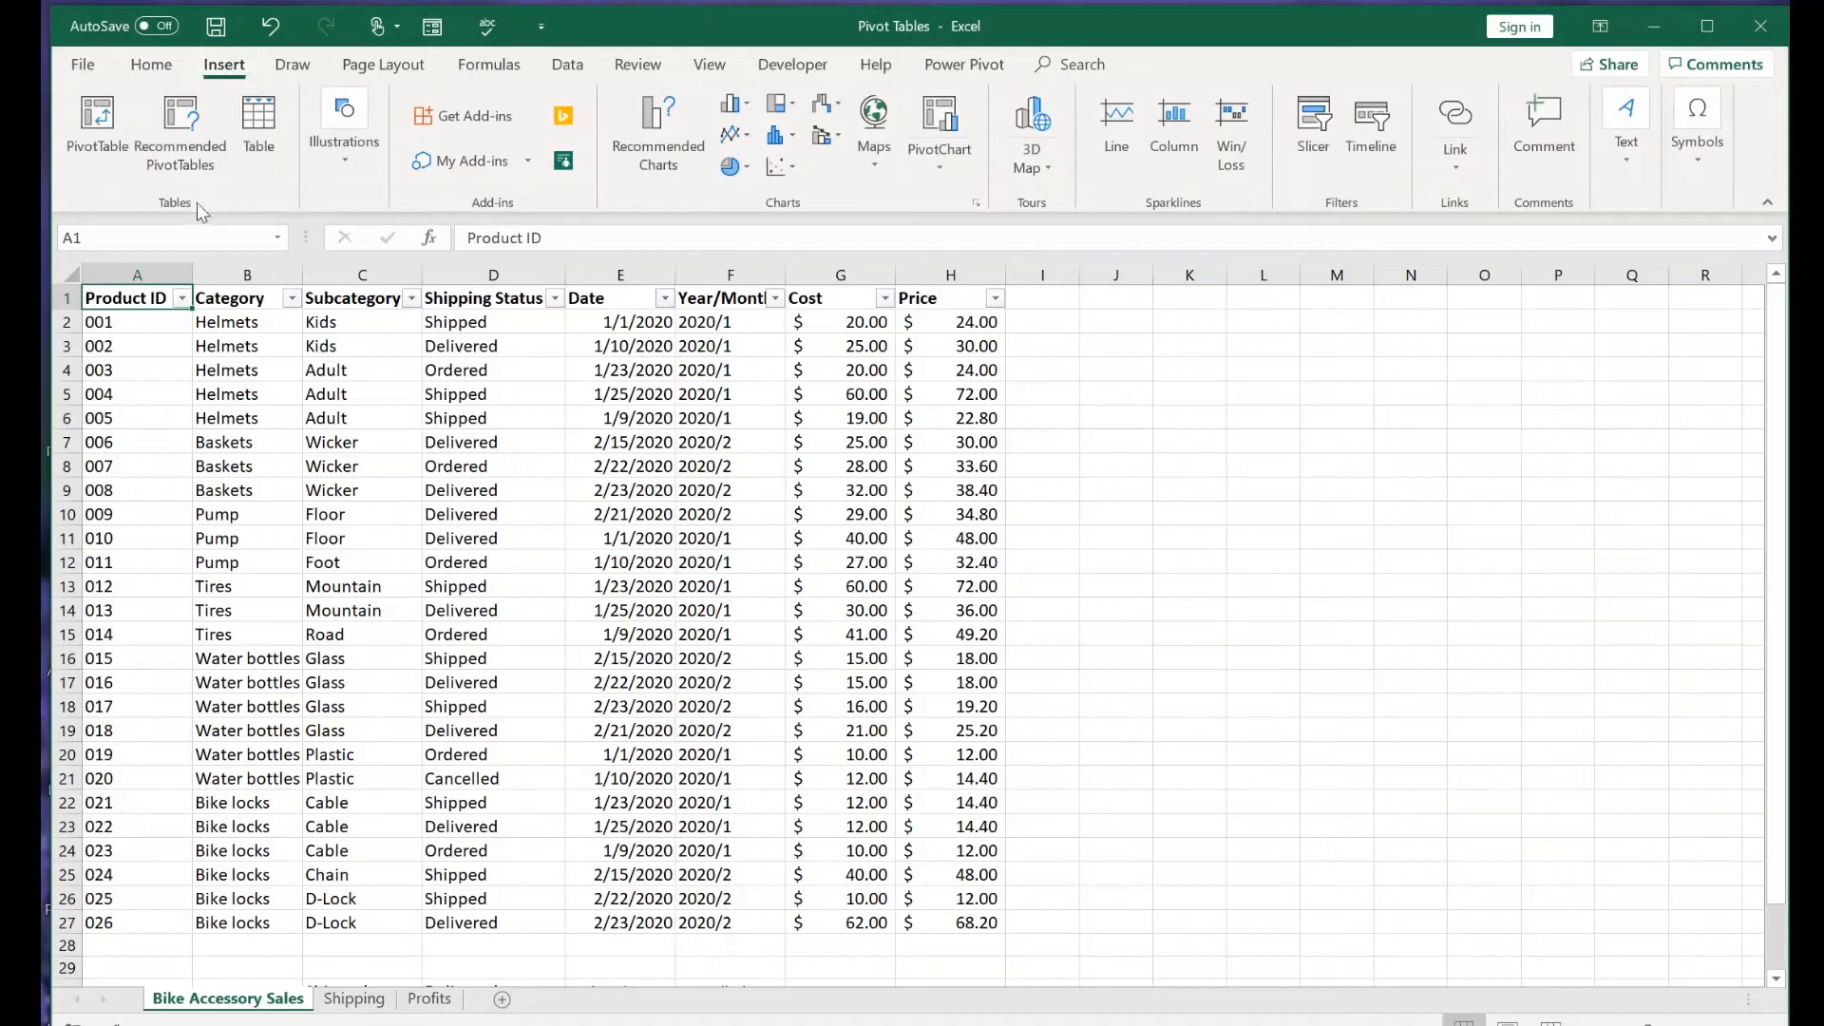
{"action": "left_click", "coordinate": [98, 133]}
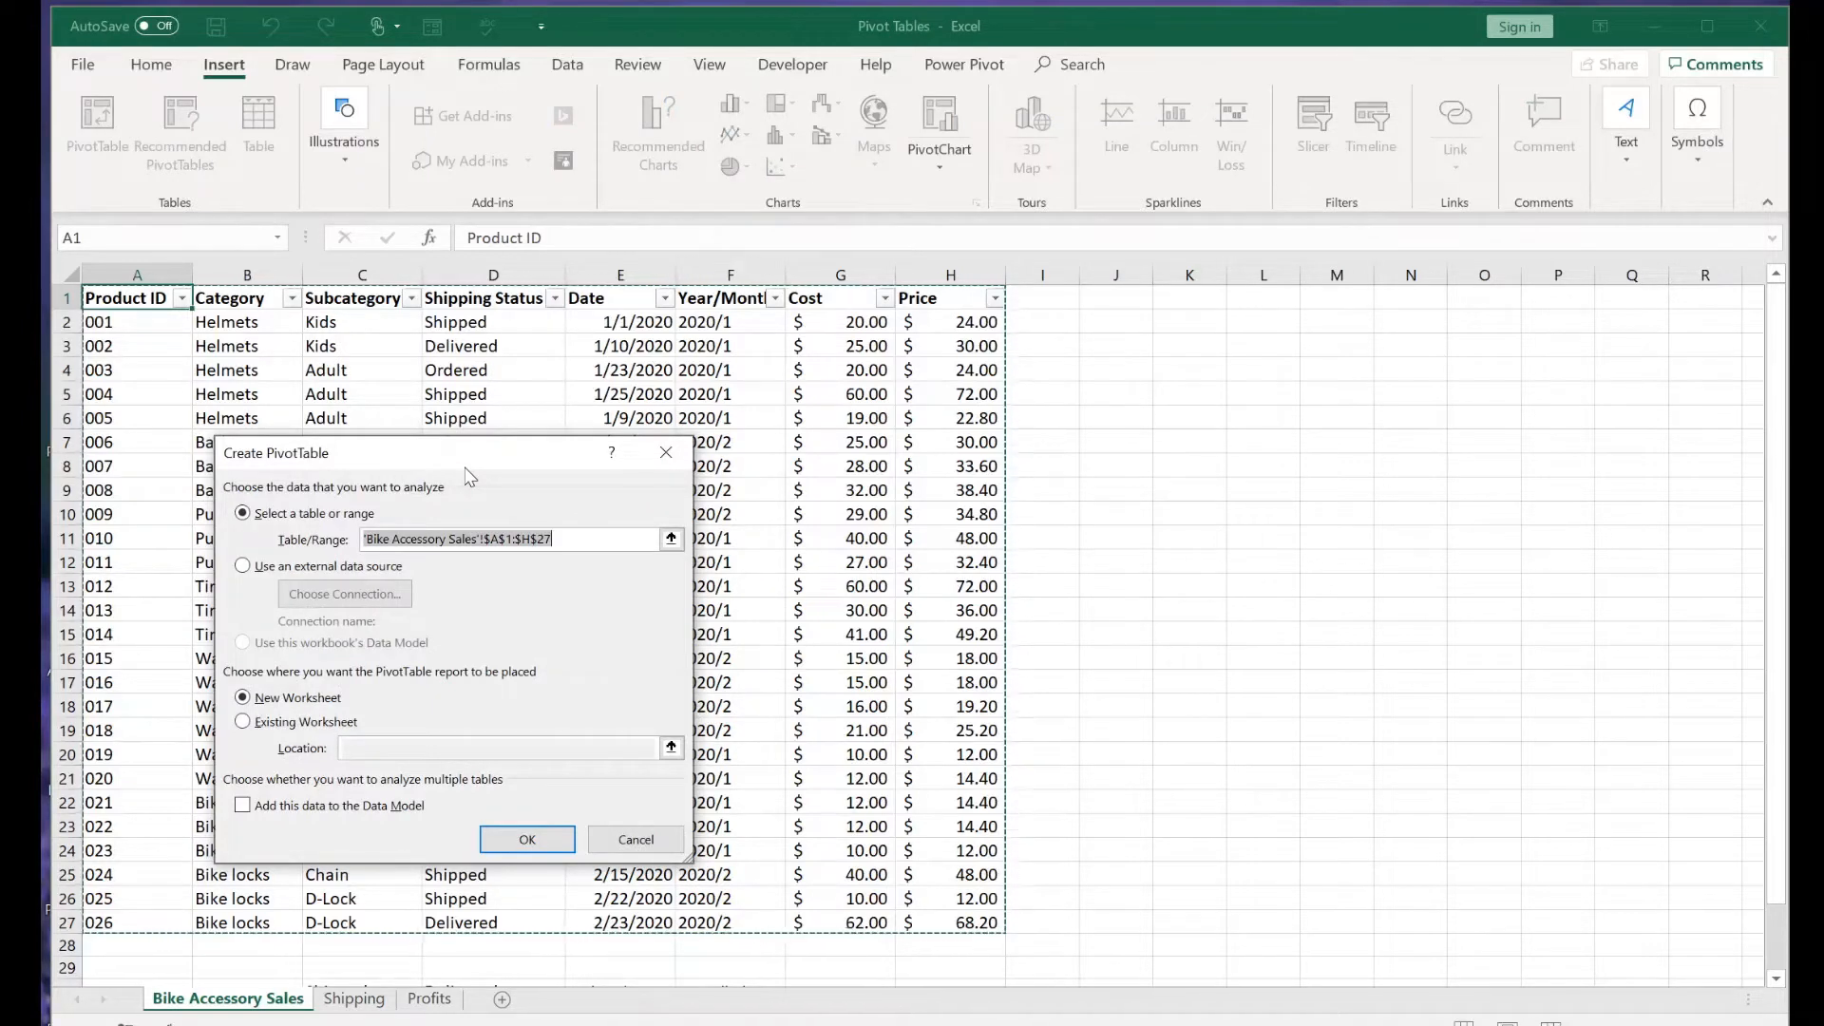
{"action": "left_click", "coordinate": [131, 304]}
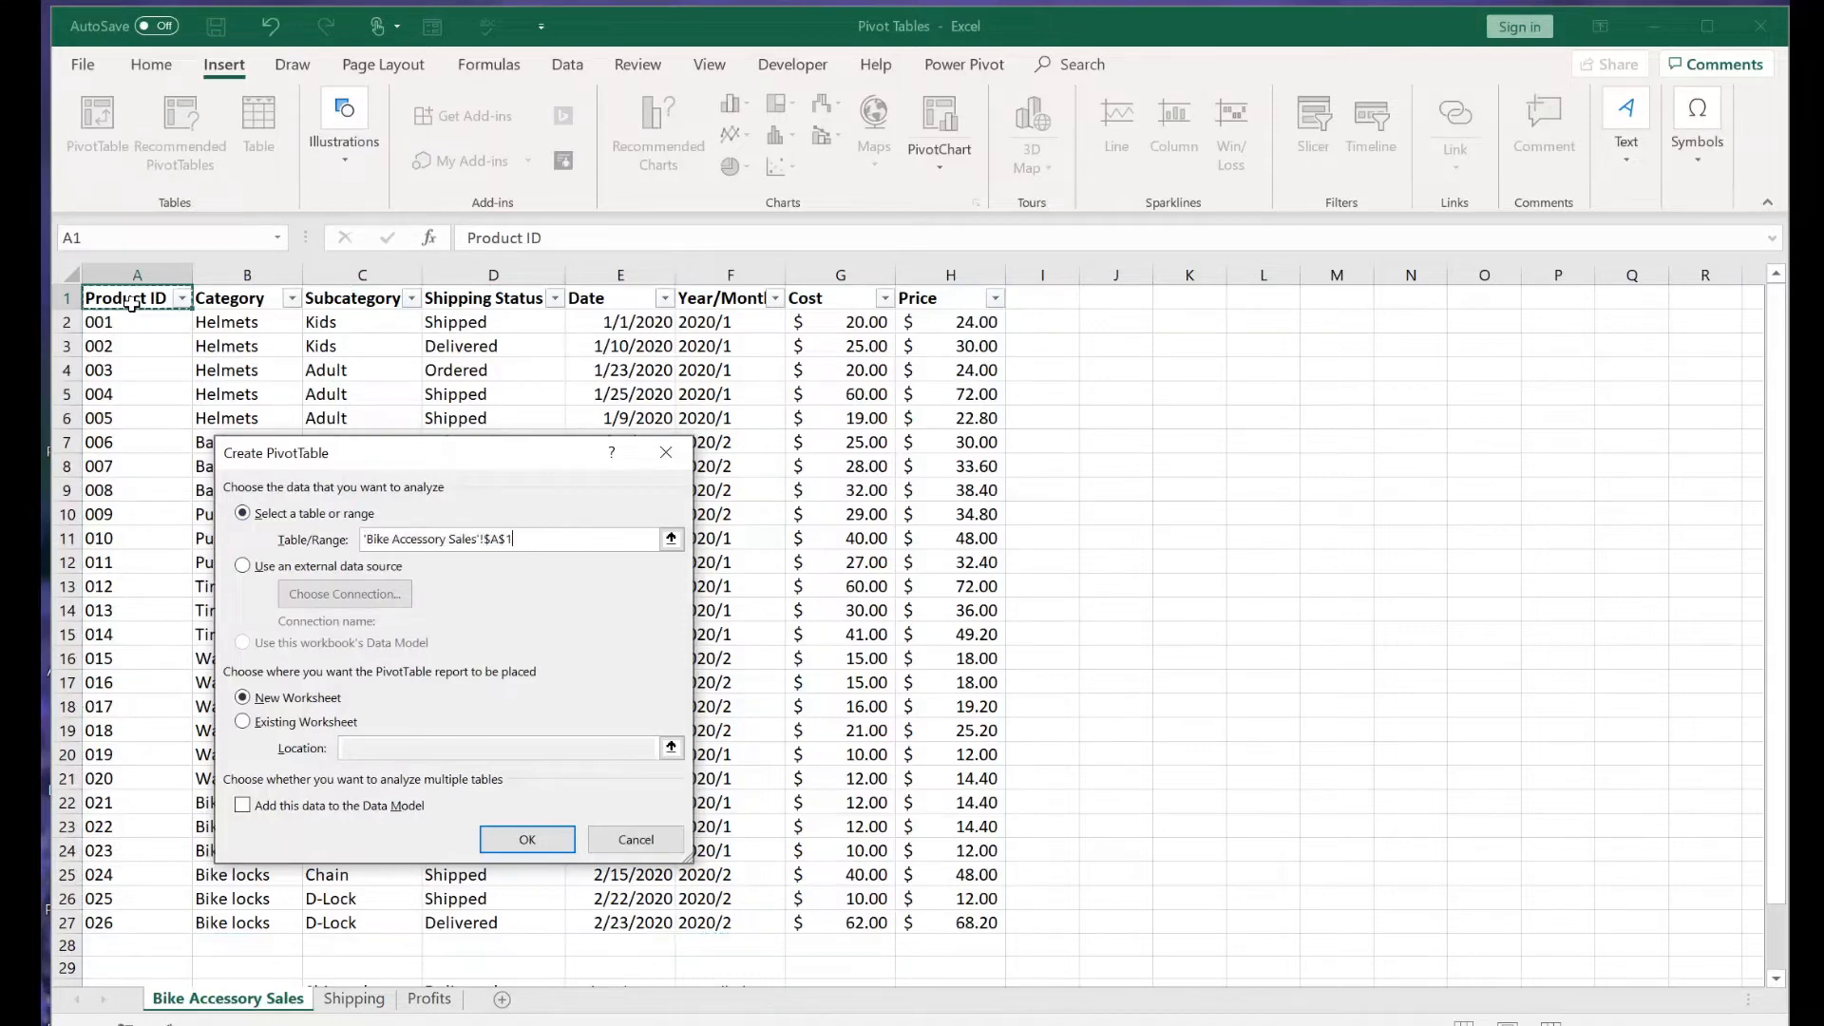
{"action": "key", "text": "ctrl+shift+Right"}
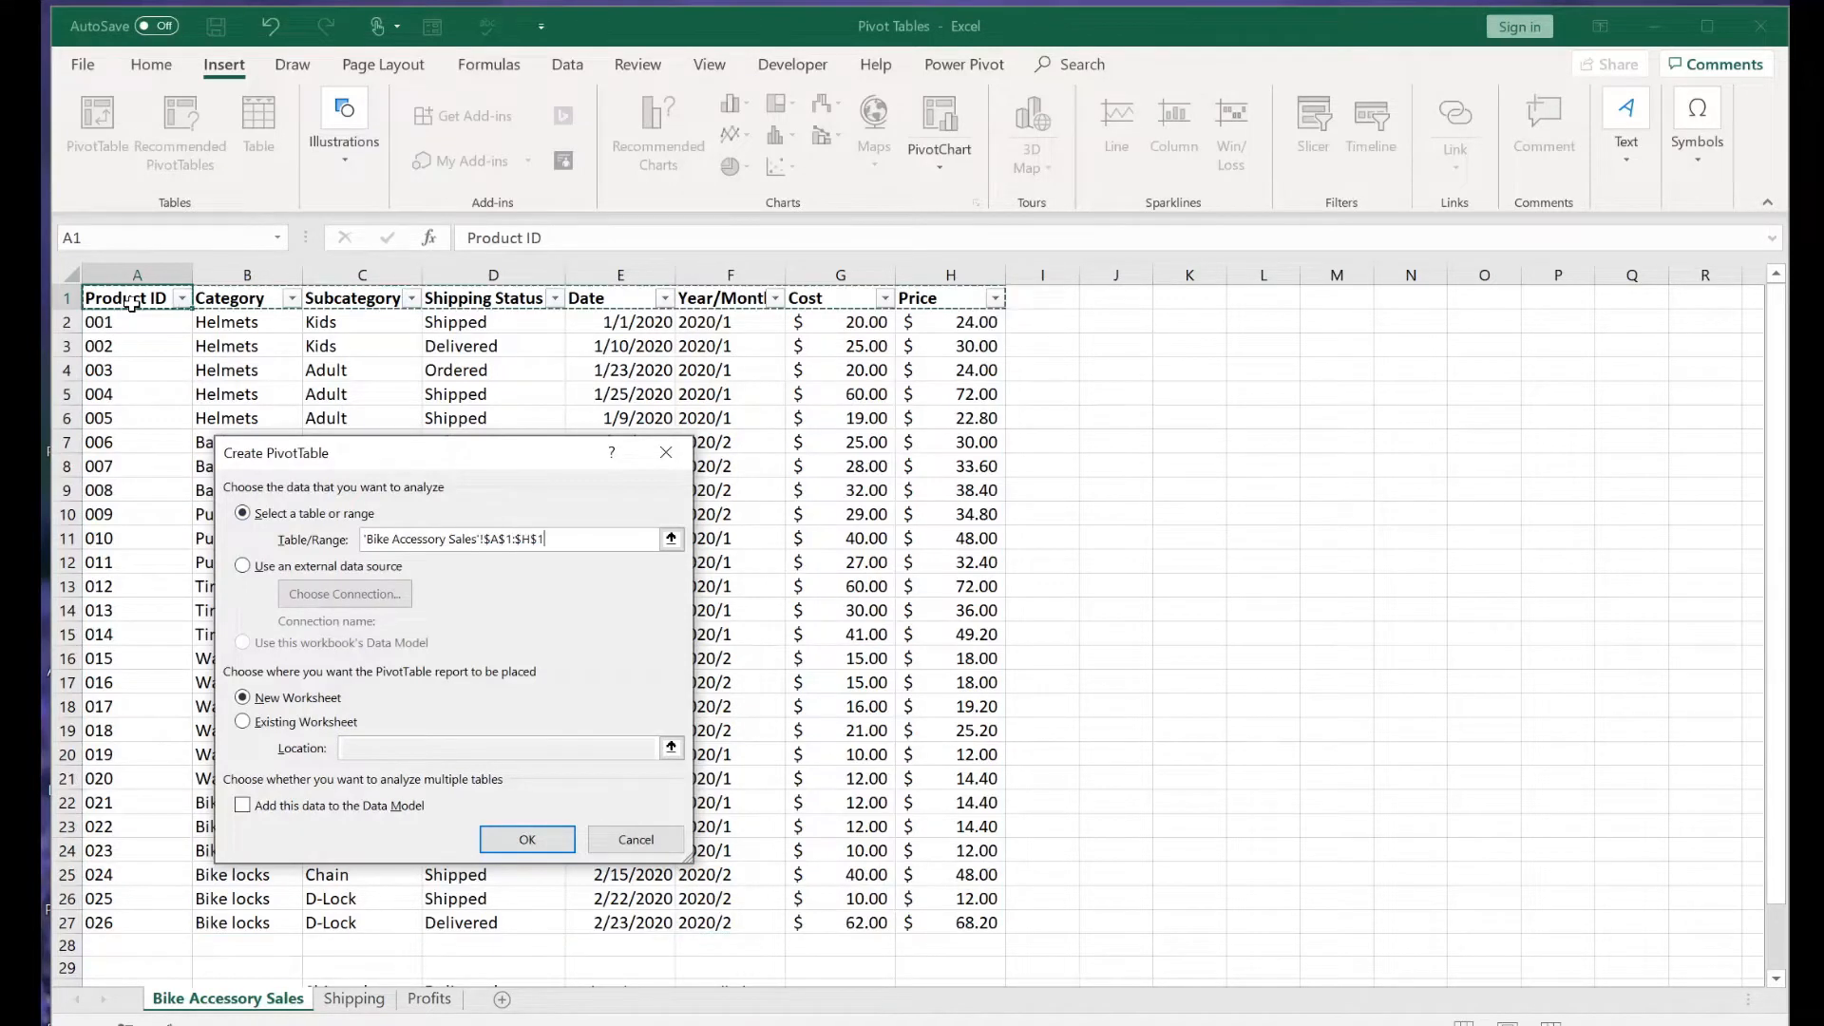
{"action": "key", "text": "ctrl+shift+Down"}
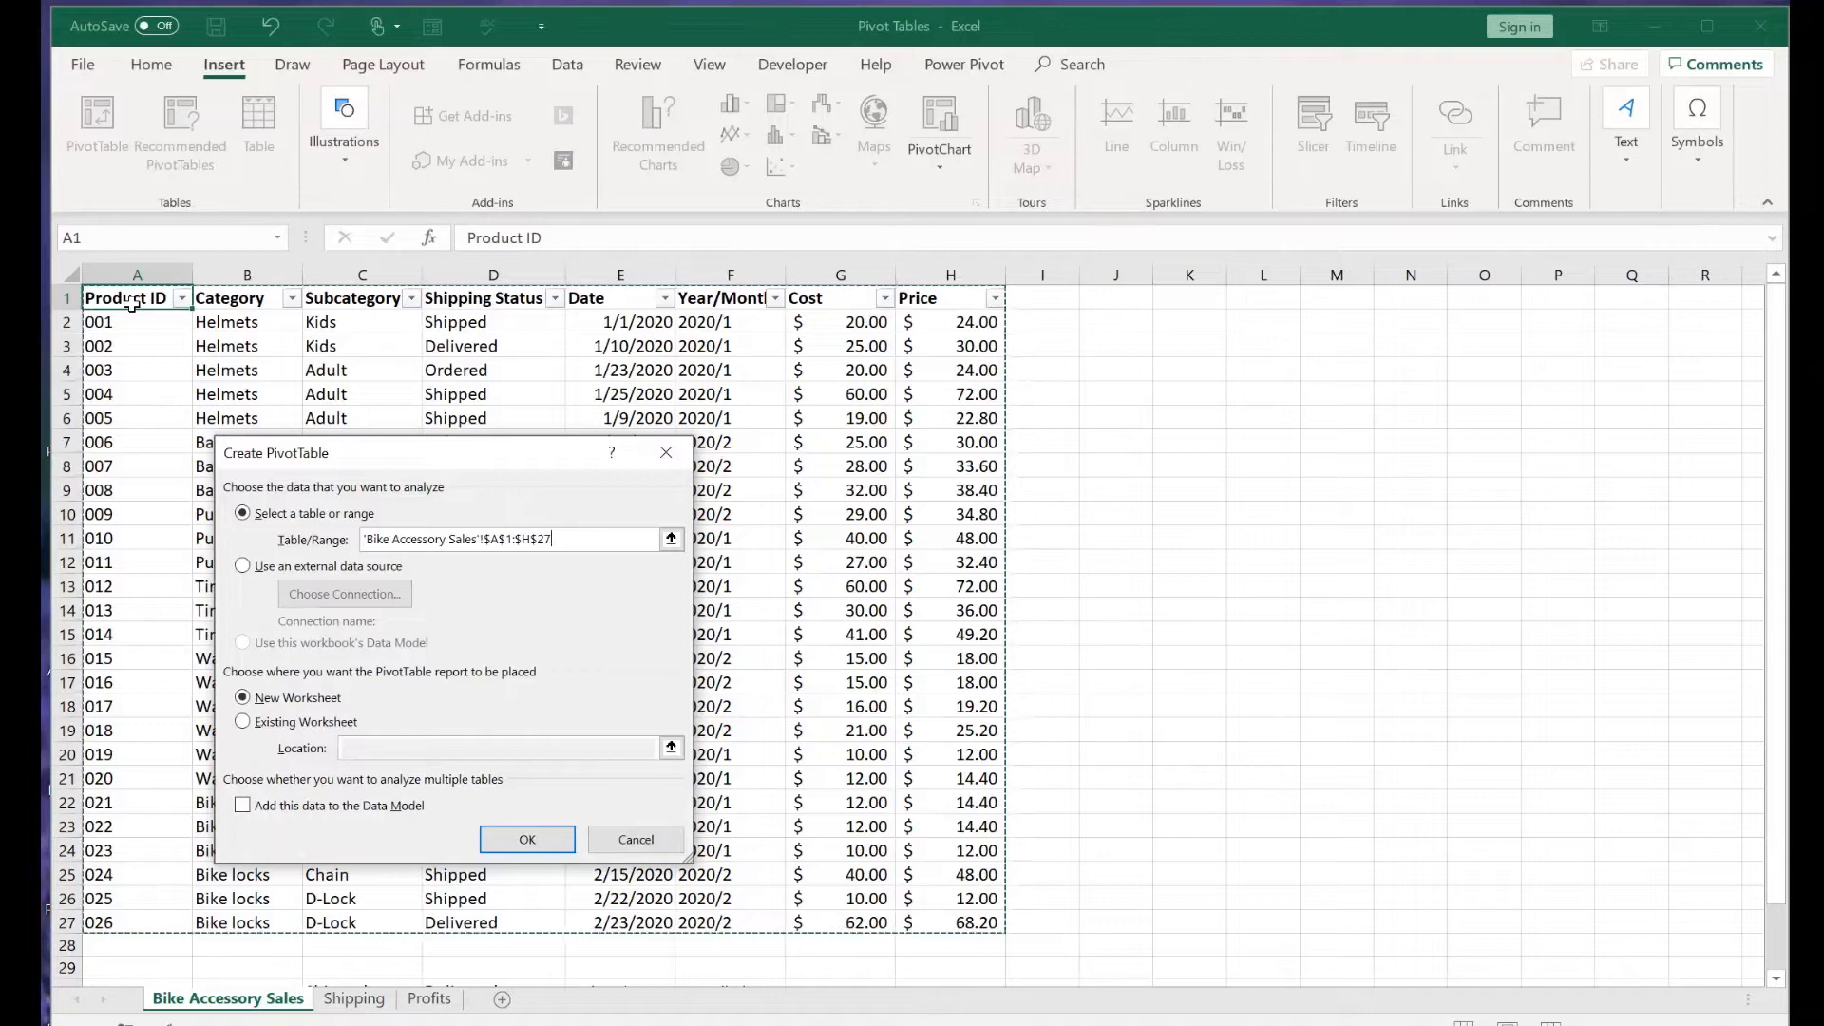
{"action": "left_click", "coordinate": [283, 701]}
{"action": "left_click", "coordinate": [527, 840]}
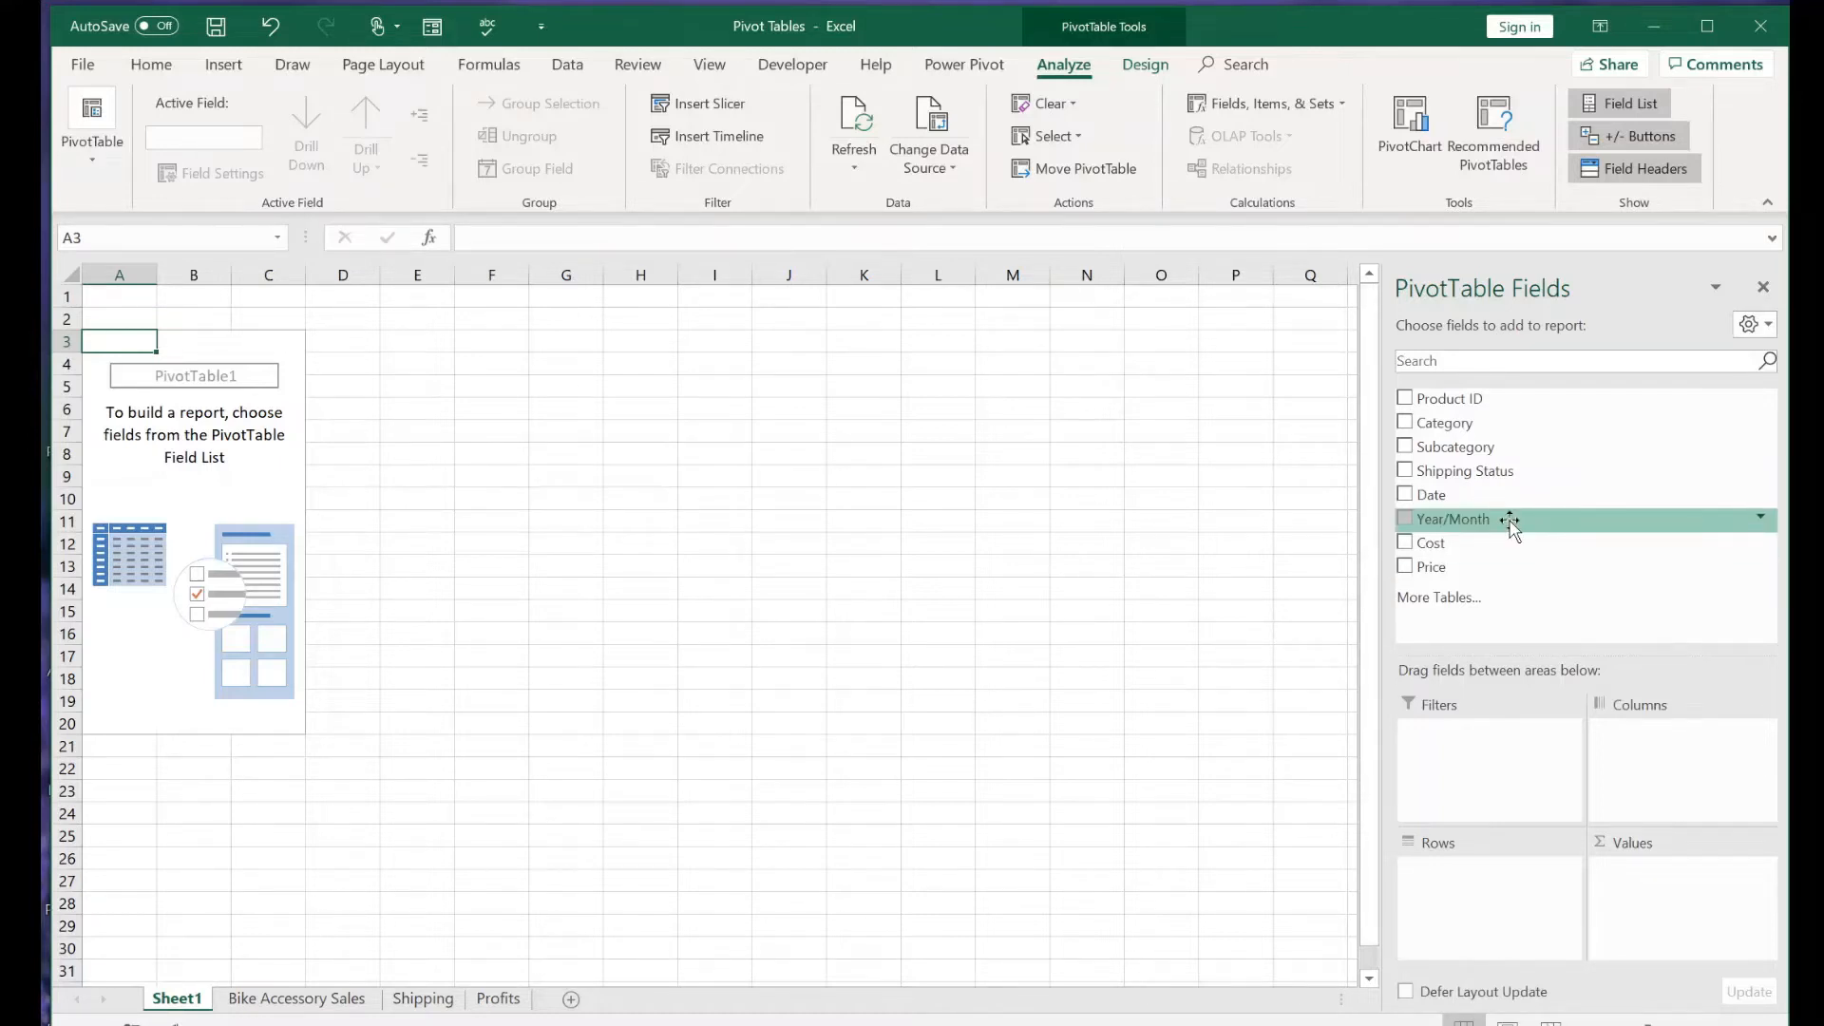
Lay out the PivotTable with Category as rows, Shipping Status as columns and Count of Category as values
{"action": "left_click_drag", "start_coordinate": [1501, 423], "coordinate": [1485, 924]}
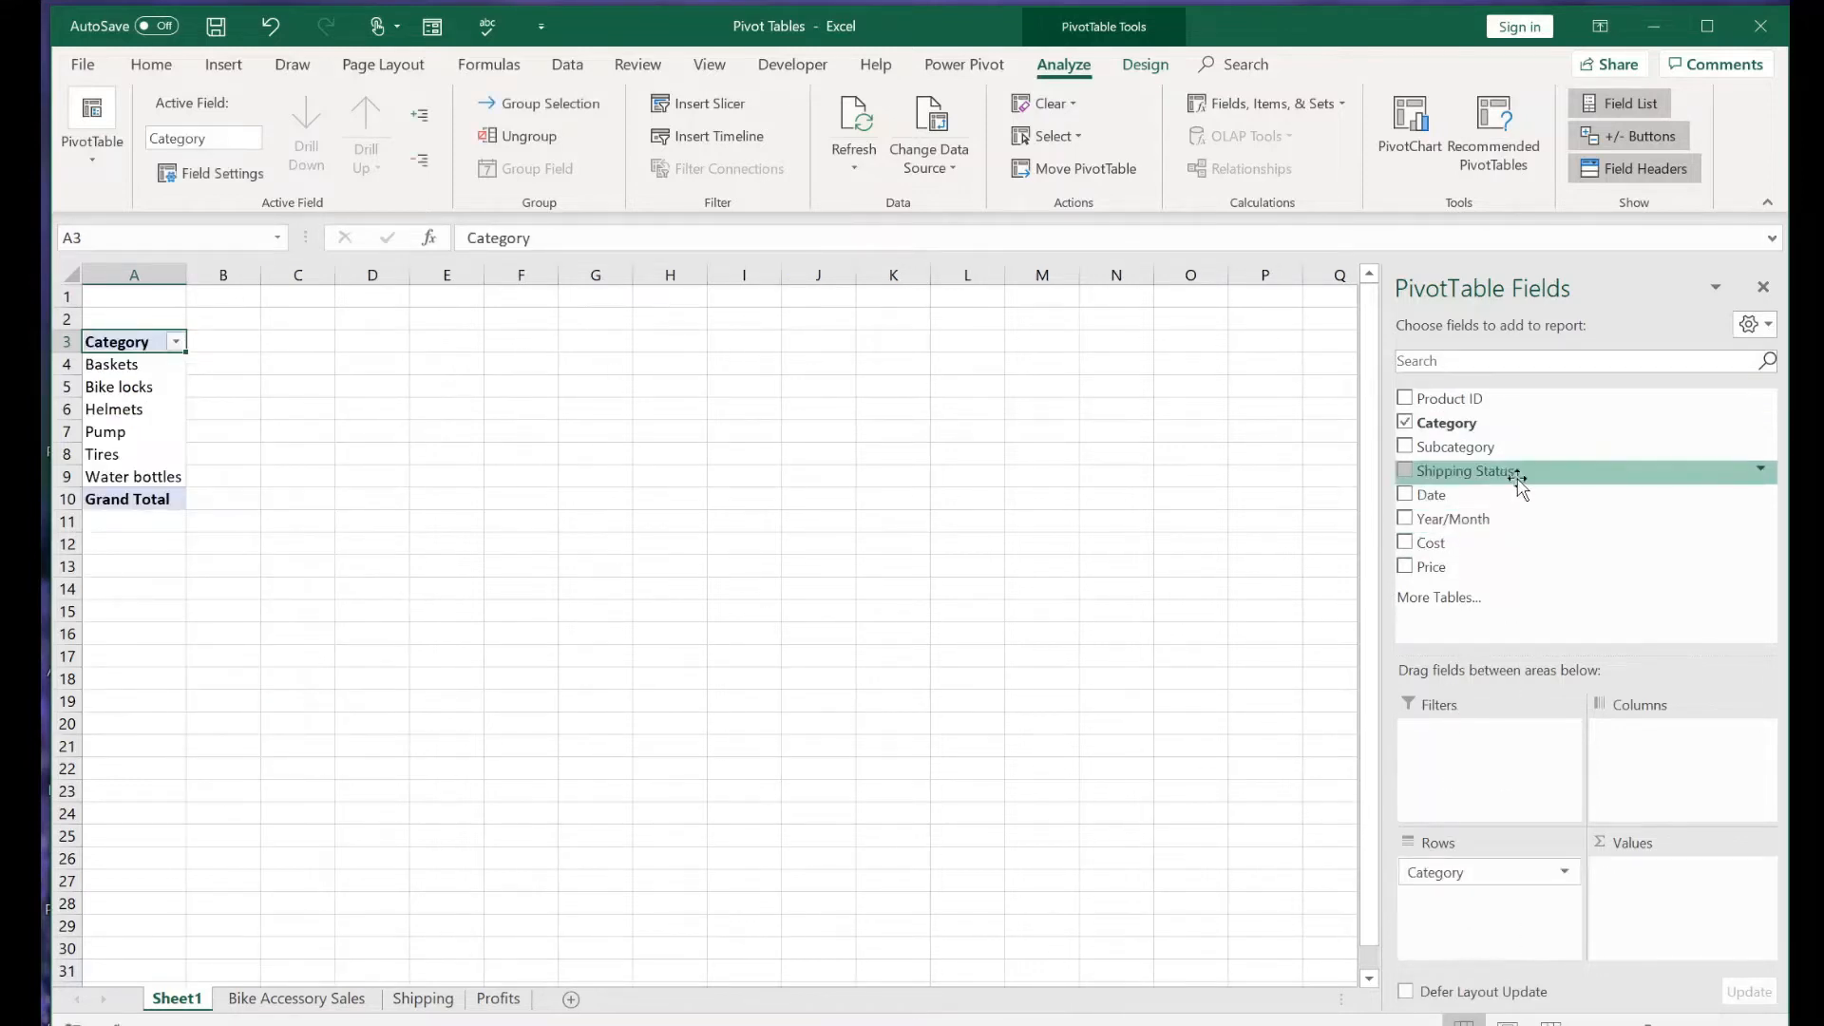
{"action": "left_click_drag", "start_coordinate": [1517, 480], "coordinate": [1658, 739]}
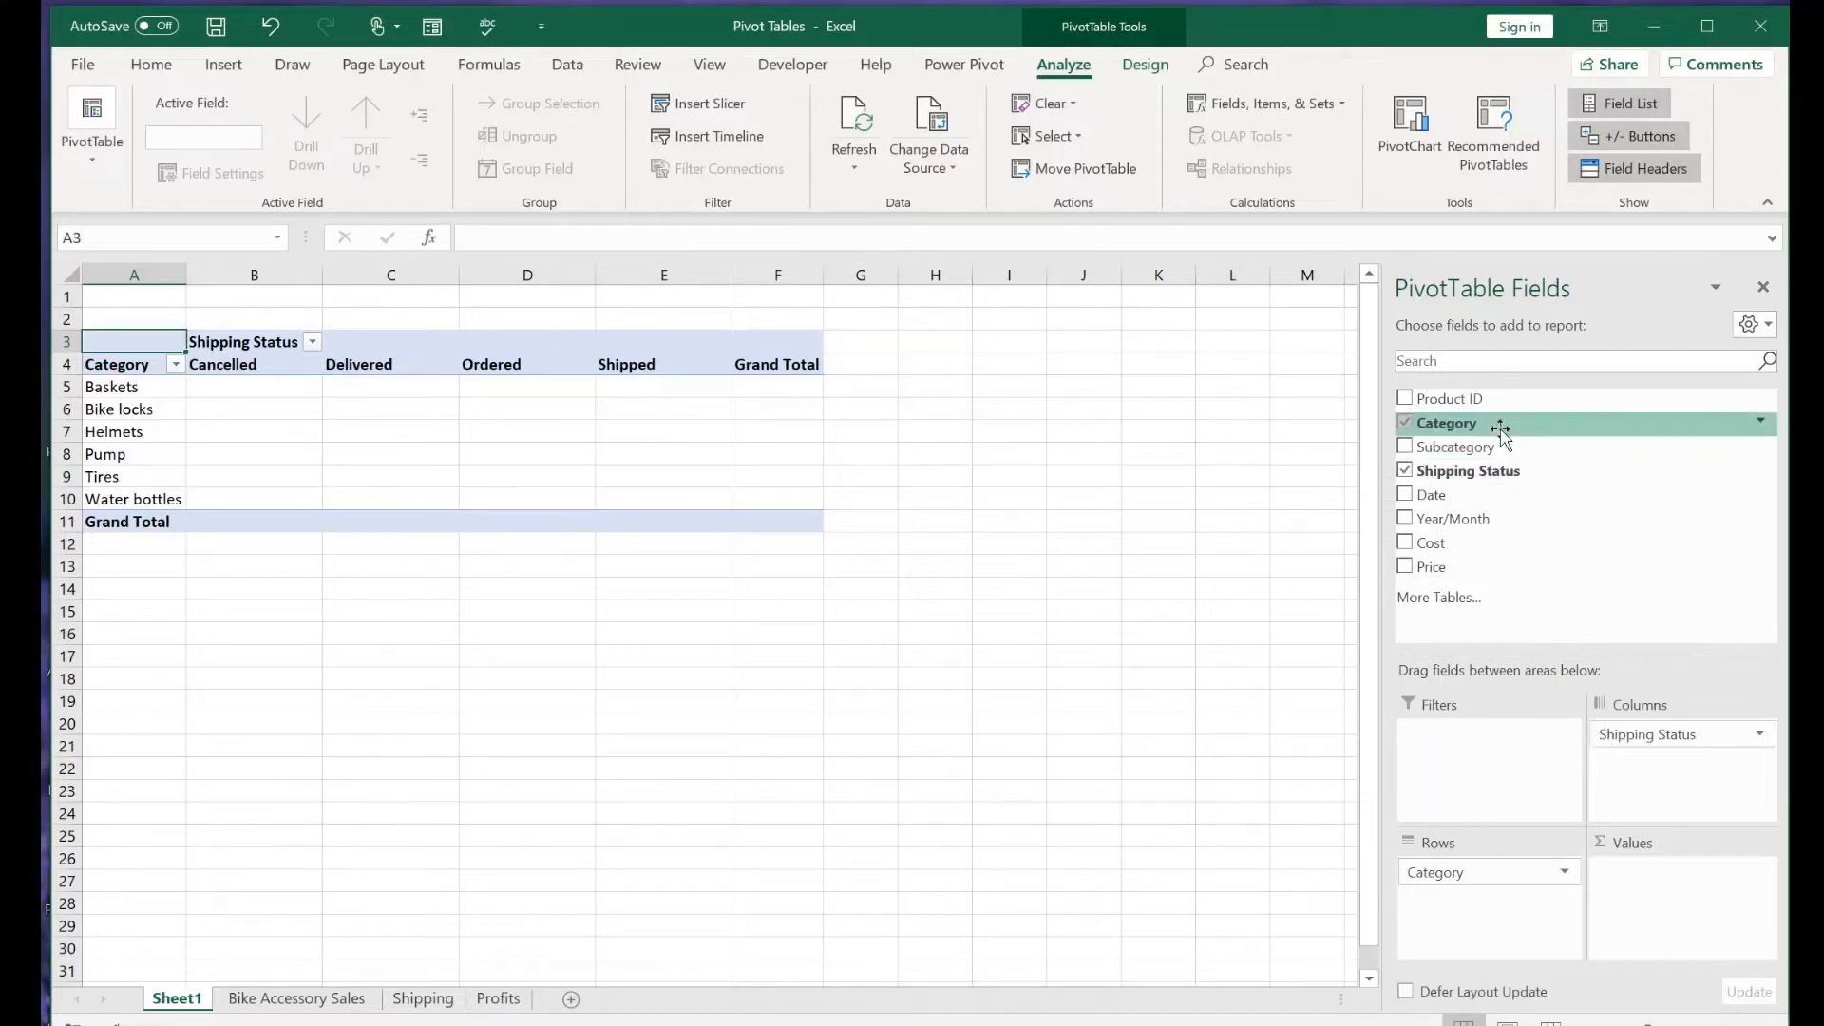
{"action": "left_click_drag", "start_coordinate": [1501, 430], "coordinate": [1661, 884]}
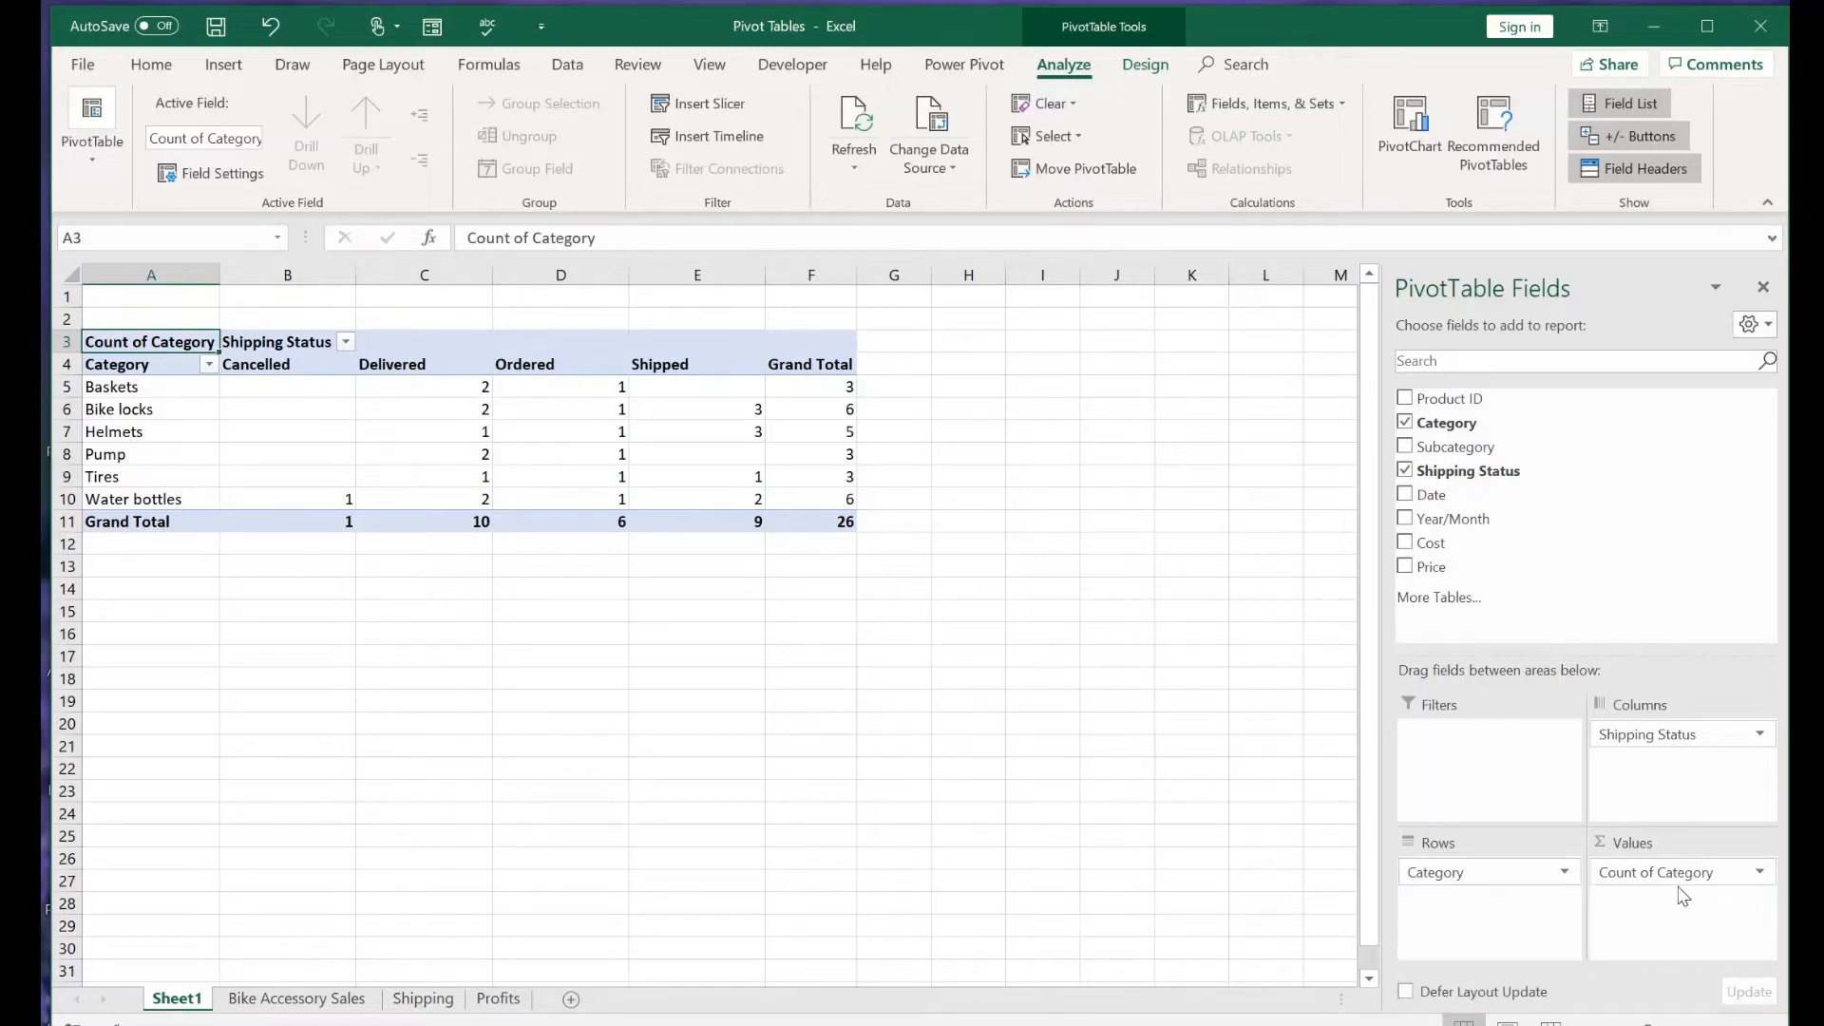
Check the value field settings of Count of Category and keep Count as the summary calculation
{"action": "left_click", "coordinate": [1762, 878]}
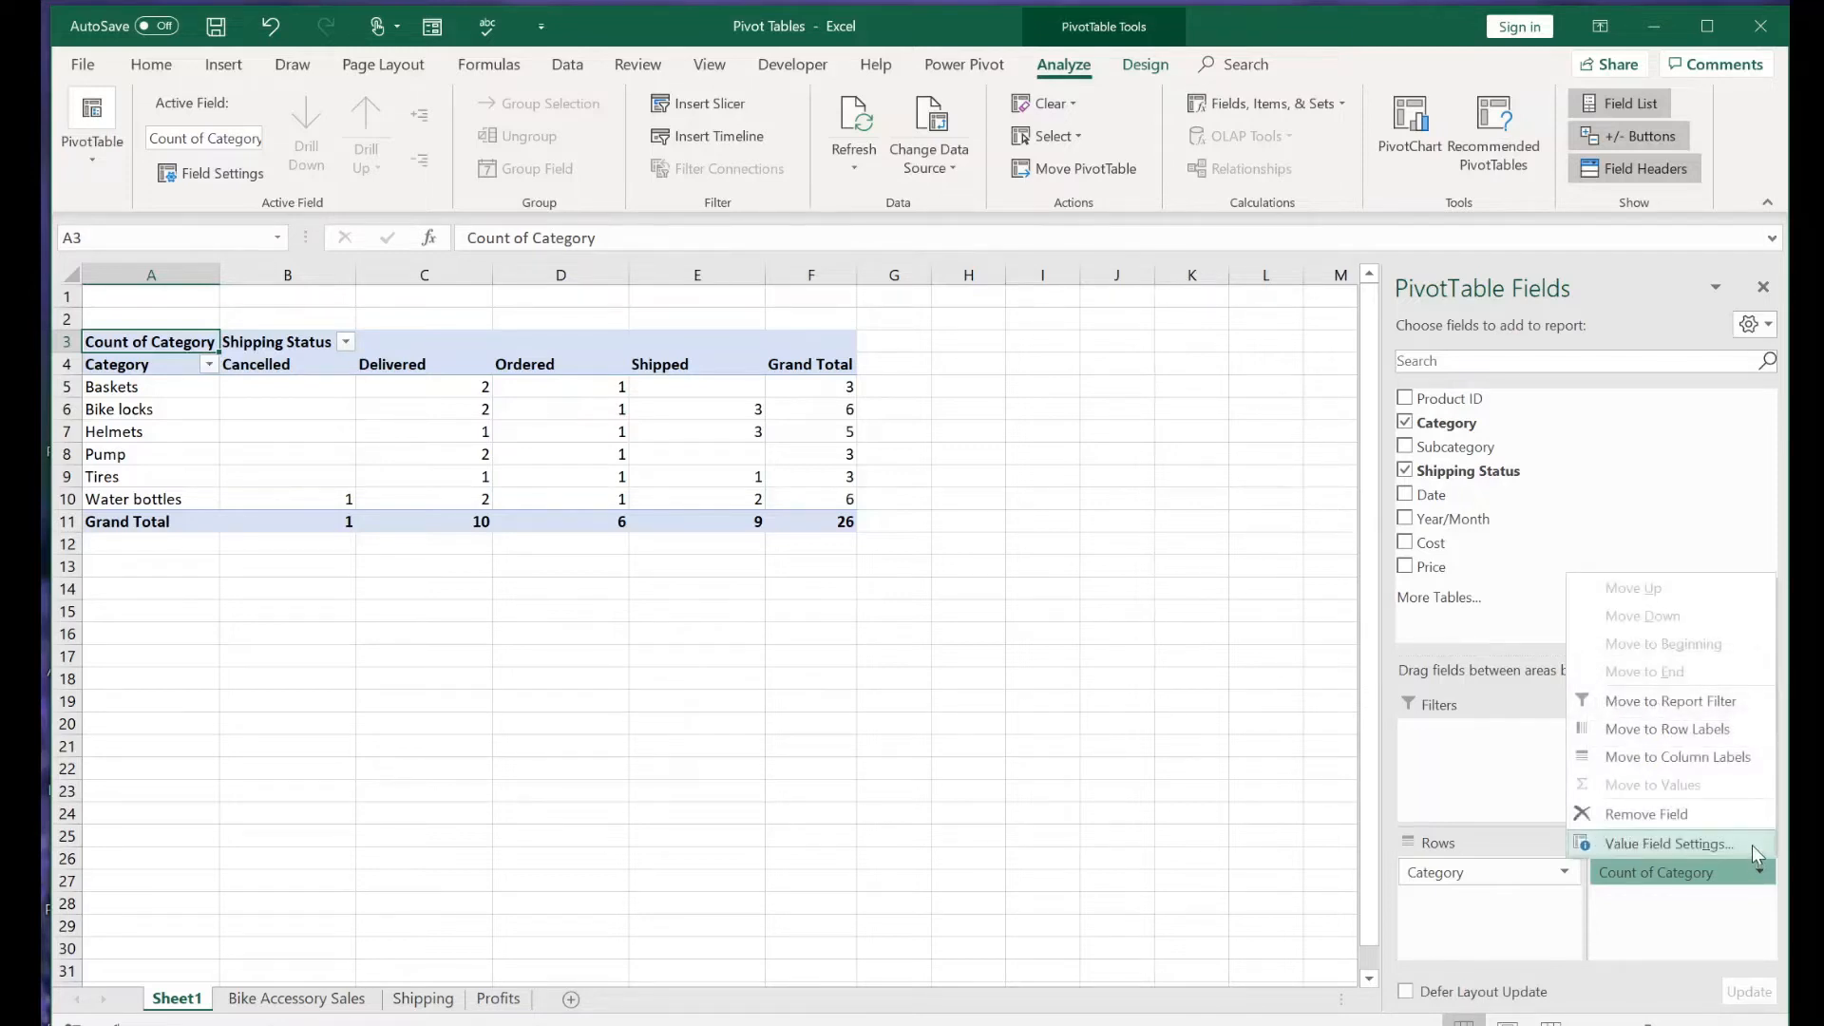
{"action": "left_click", "coordinate": [1752, 843]}
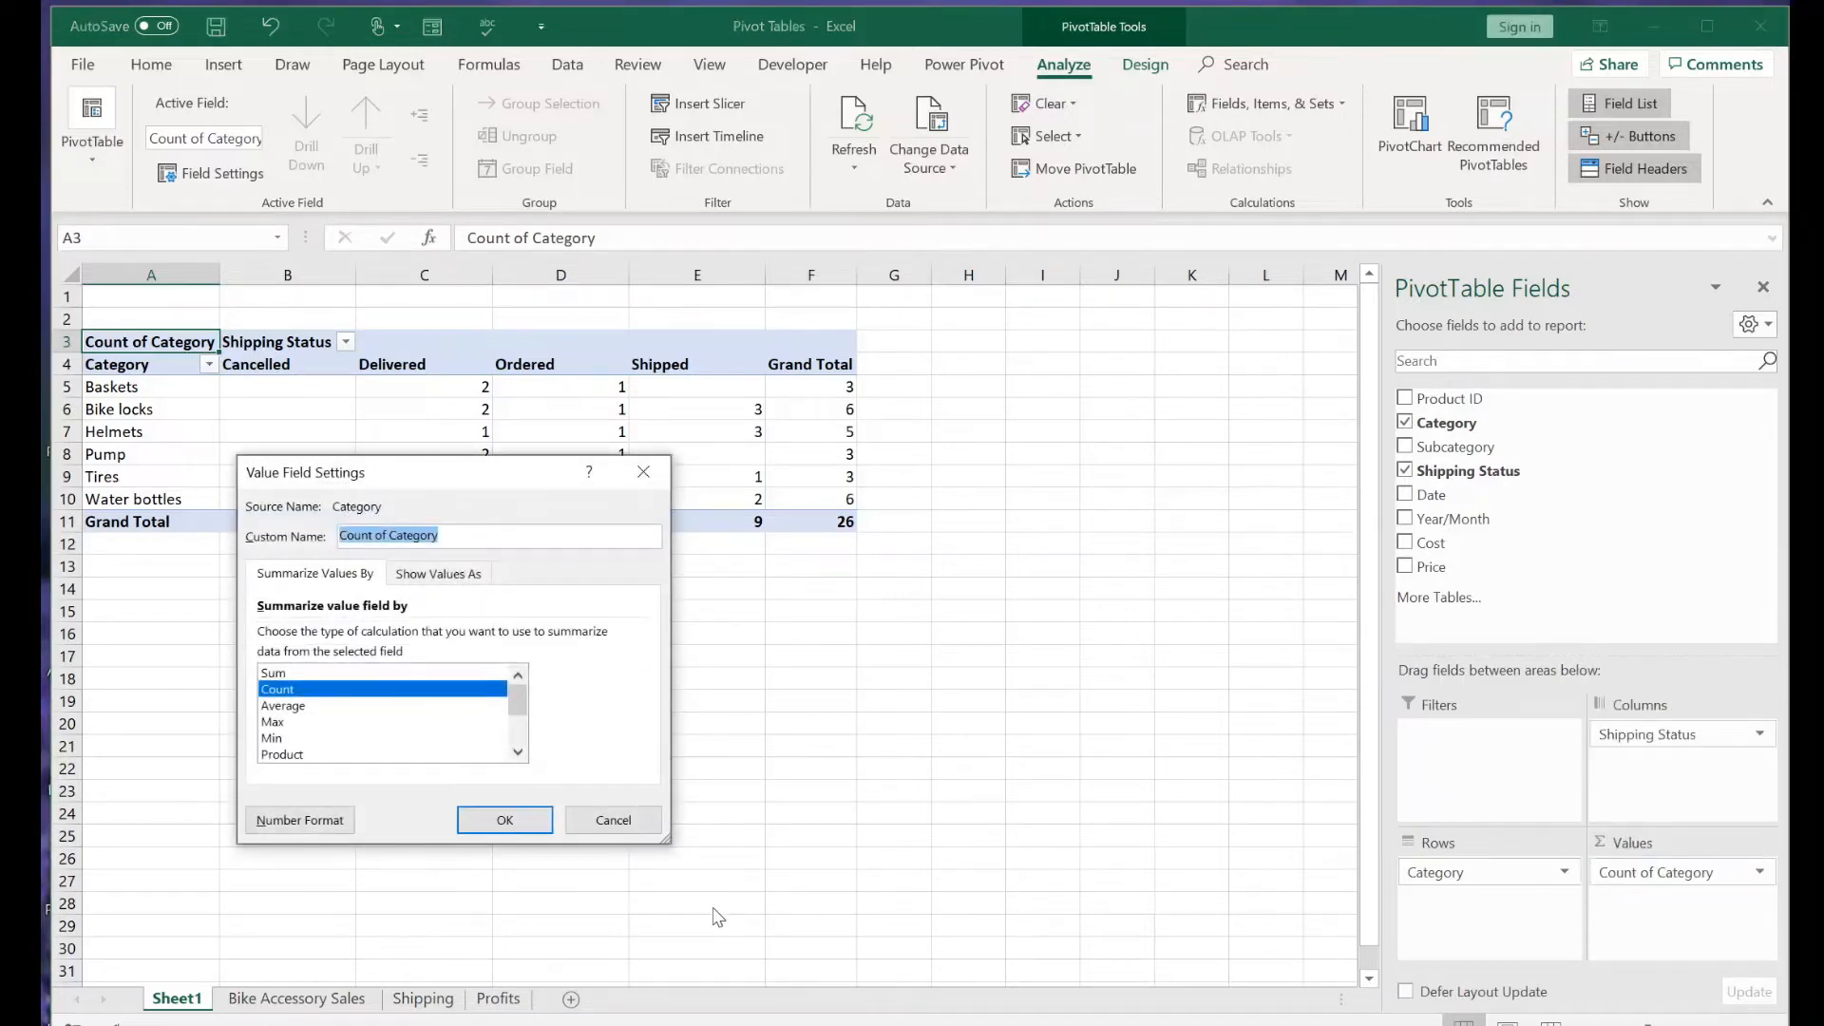
{"action": "left_click", "coordinate": [525, 820]}
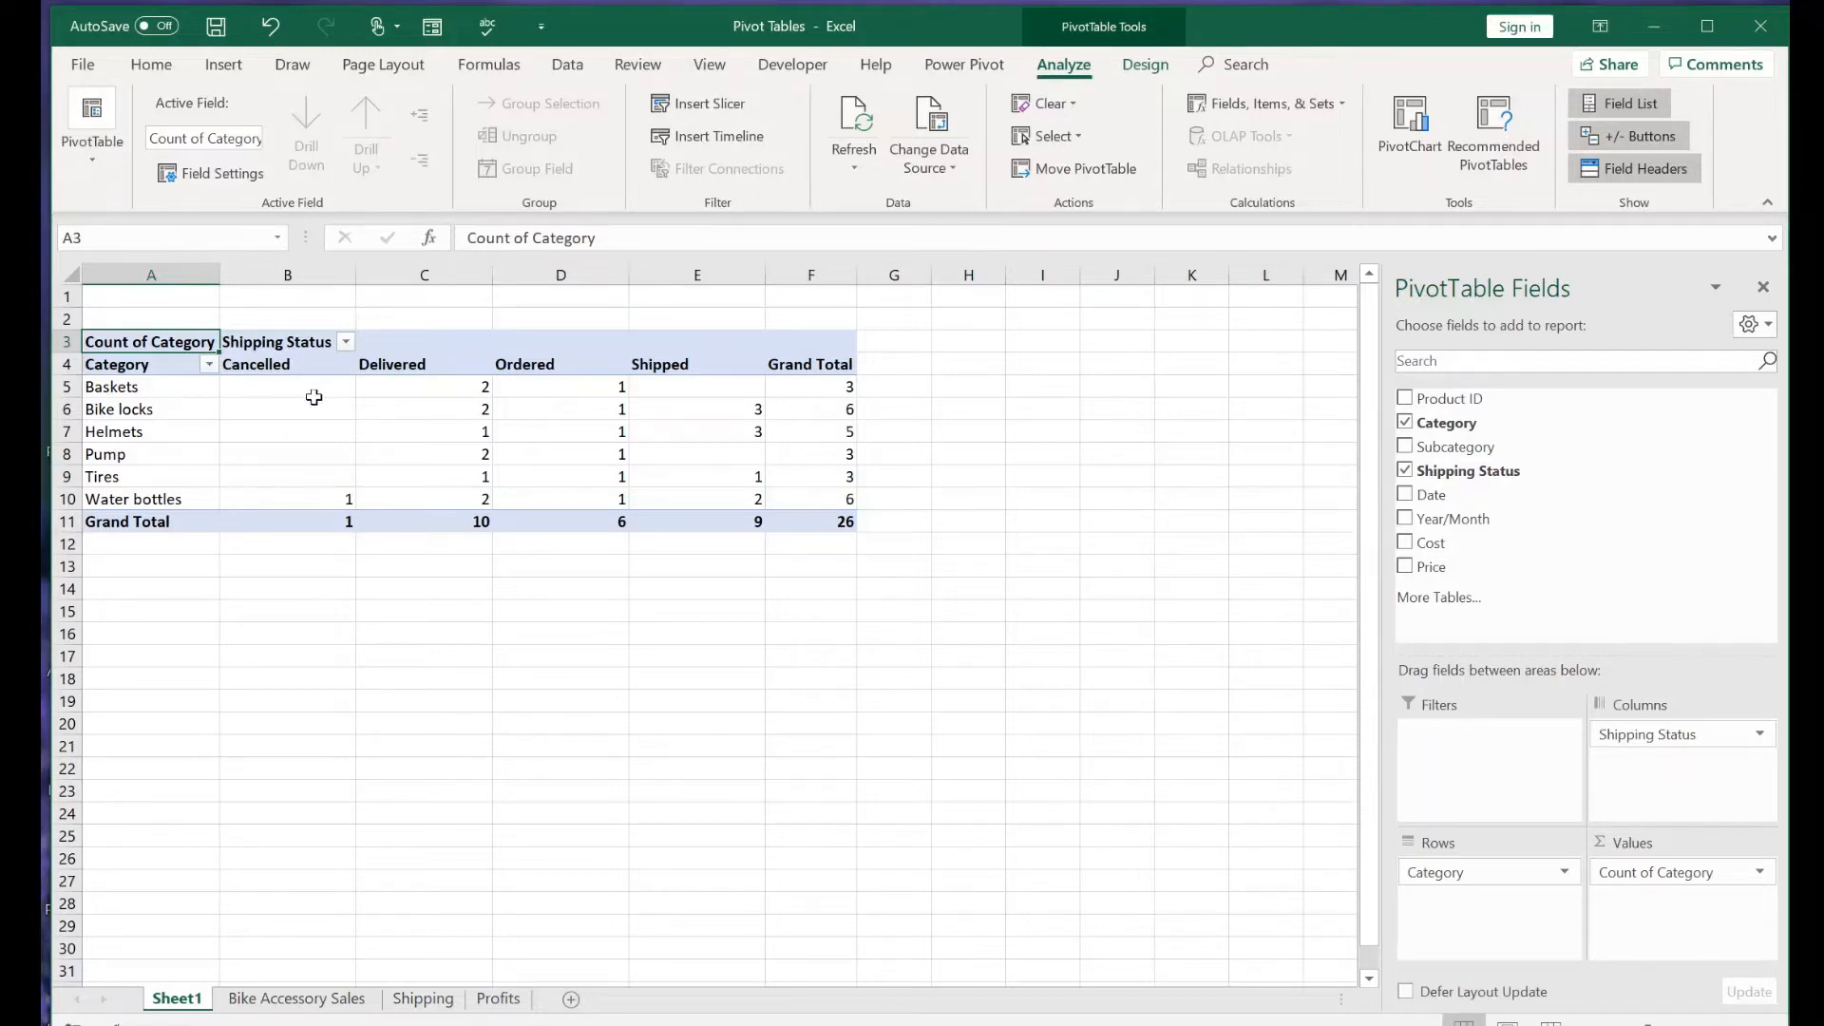
Examine the Delivered counts for Baskets, Bike locks and Helmets in the PivotTable
{"action": "mouse_move", "coordinate": [311, 398]}
{"action": "left_click", "coordinate": [407, 393]}
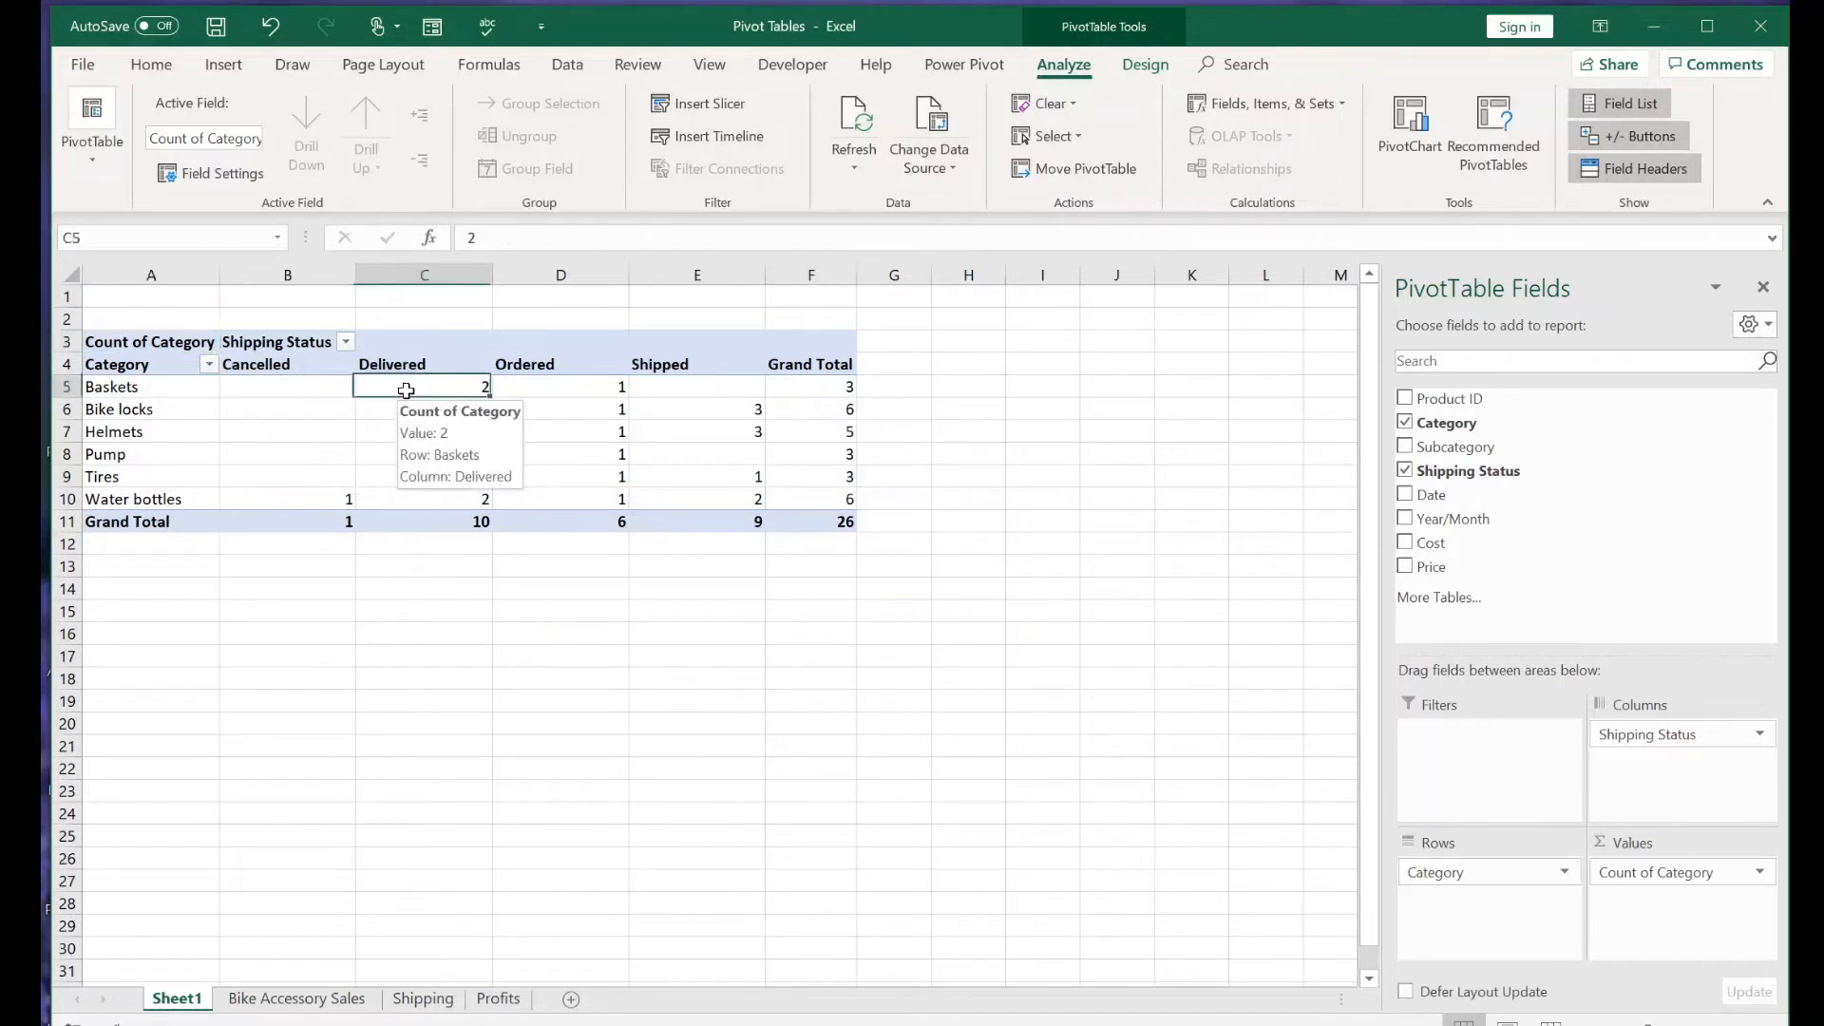
{"action": "key", "text": "Down"}
{"action": "mouse_move", "coordinate": [548, 391]}
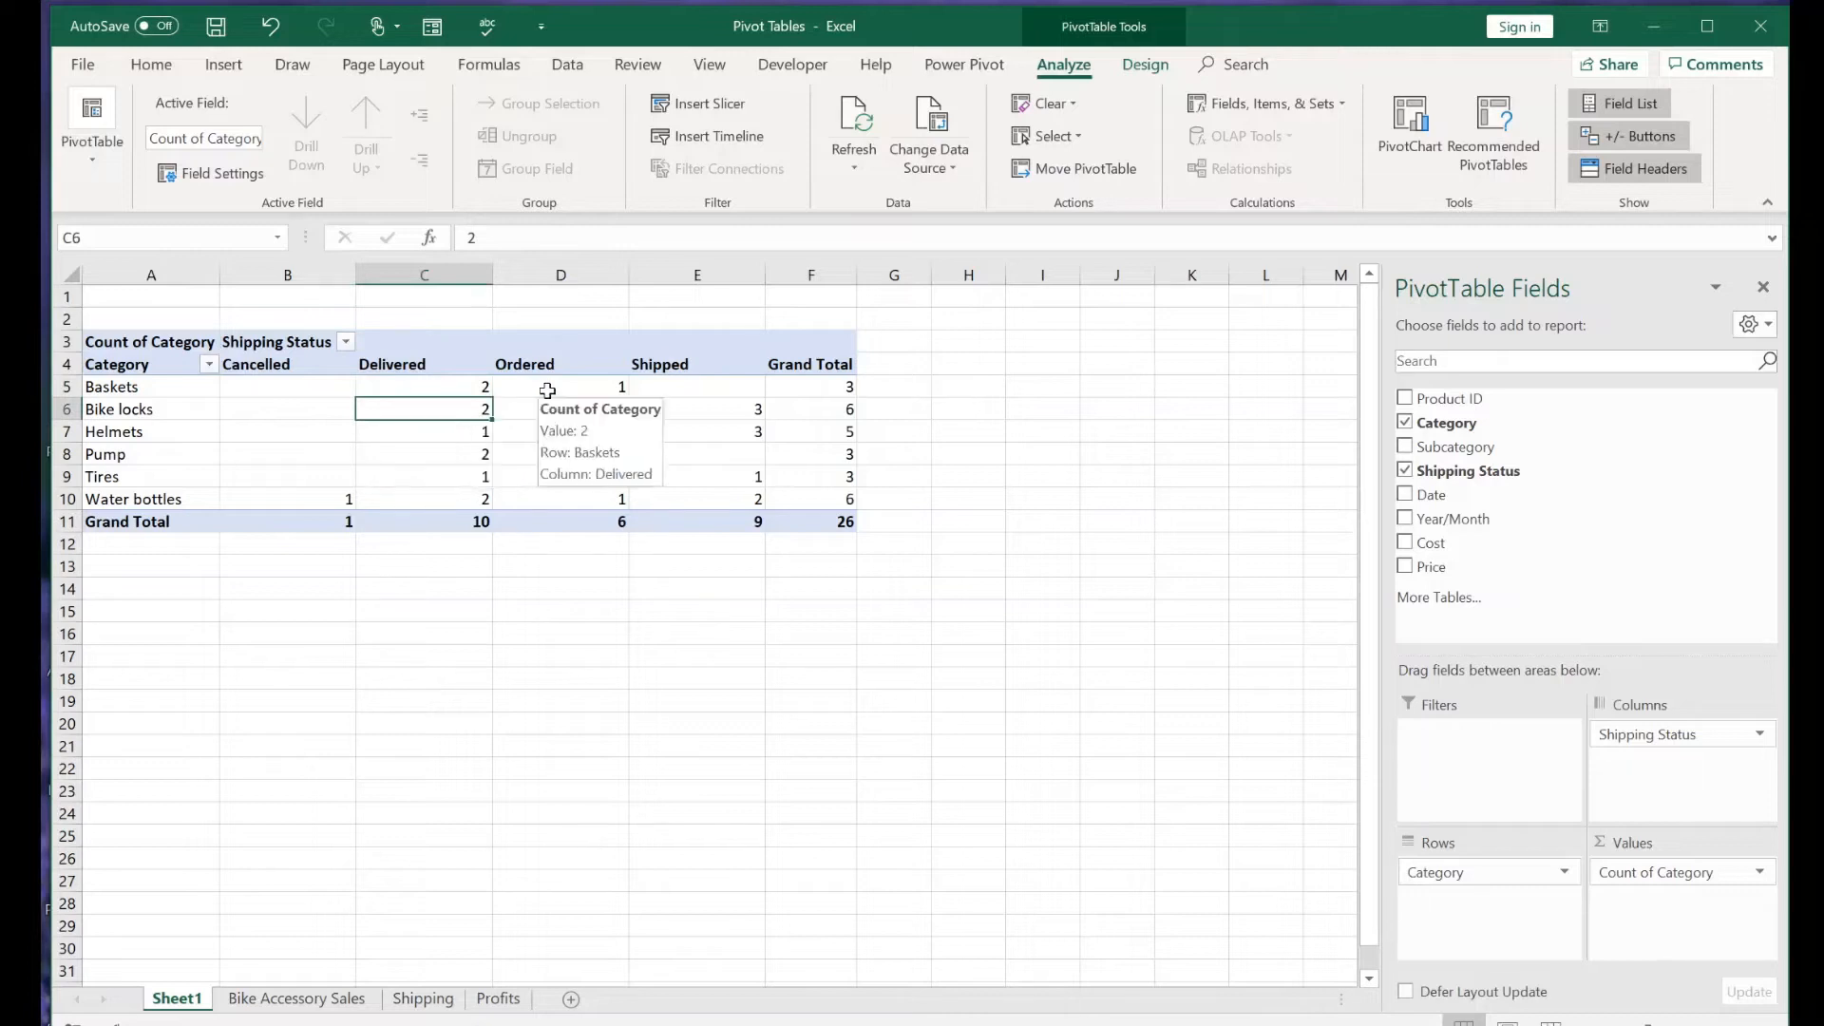
{"action": "key", "text": "Down"}
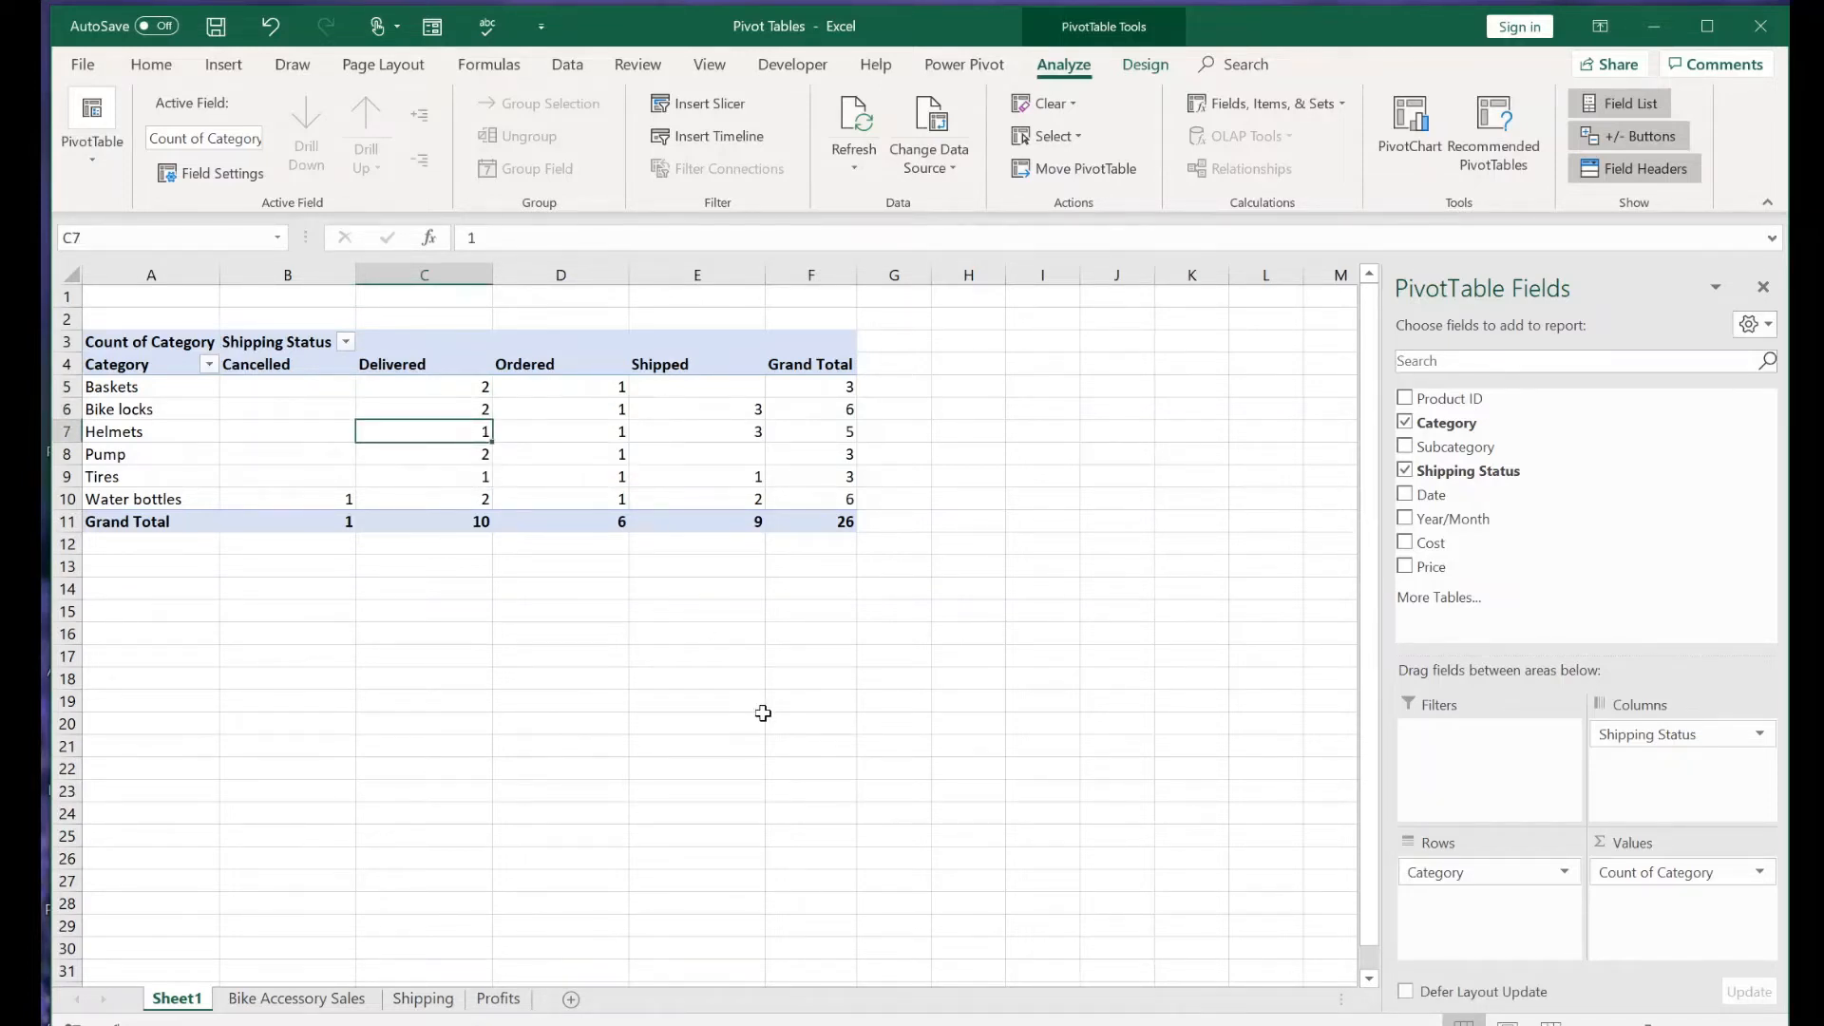
Filter the Category column on the Bike Accessory Sales sheet to Baskets only
{"action": "left_click", "coordinate": [326, 998]}
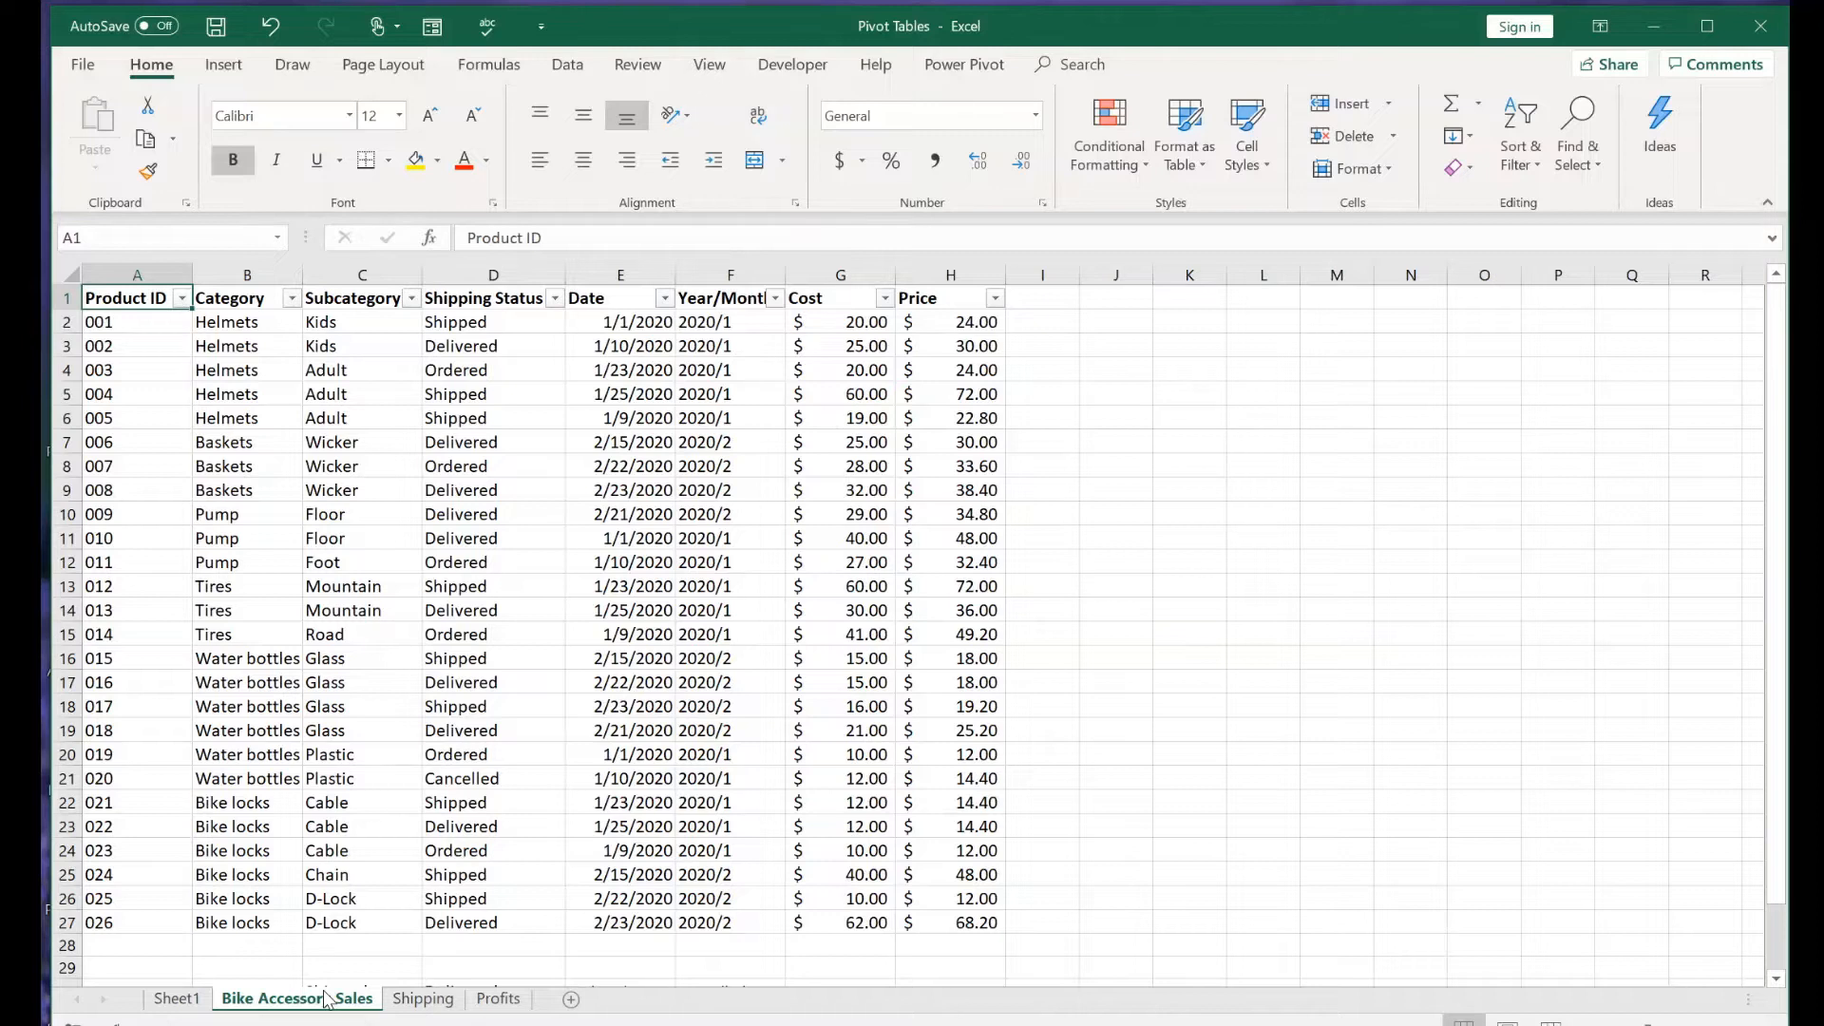
{"action": "left_click", "coordinate": [291, 298]}
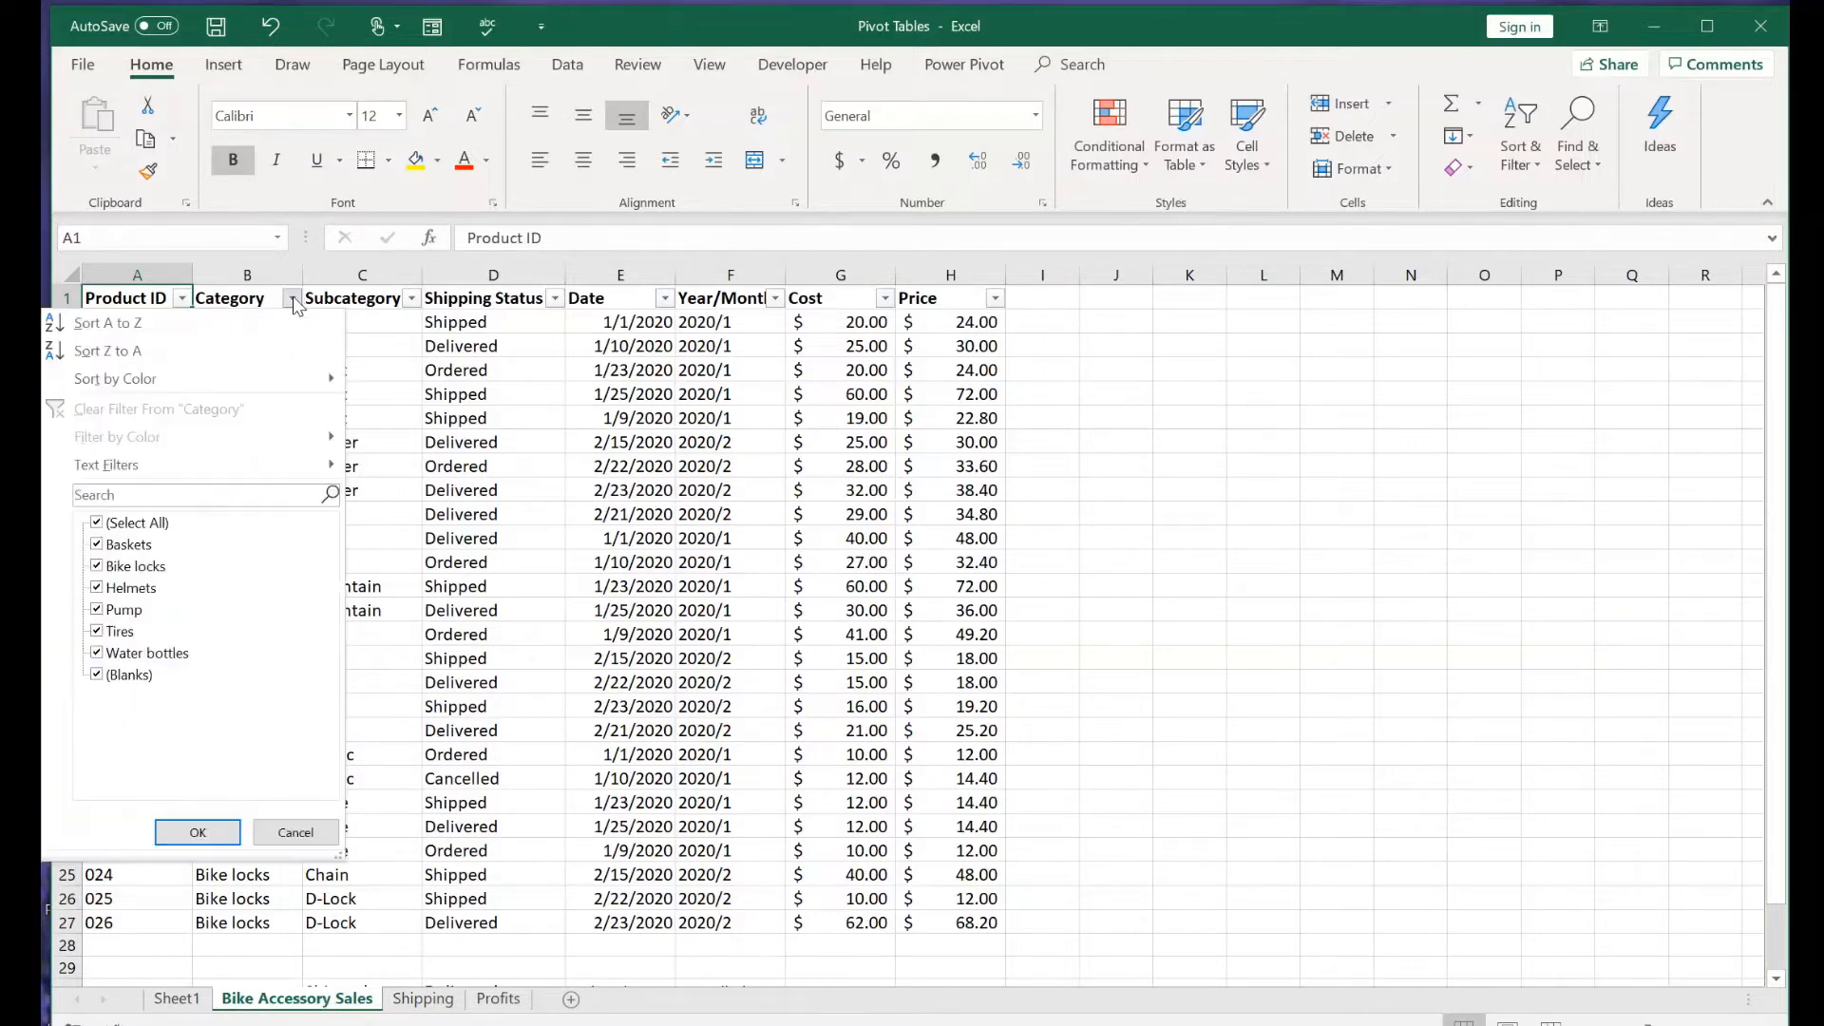
{"action": "left_click", "coordinate": [138, 523]}
{"action": "left_click", "coordinate": [129, 545]}
{"action": "left_click", "coordinate": [198, 832]}
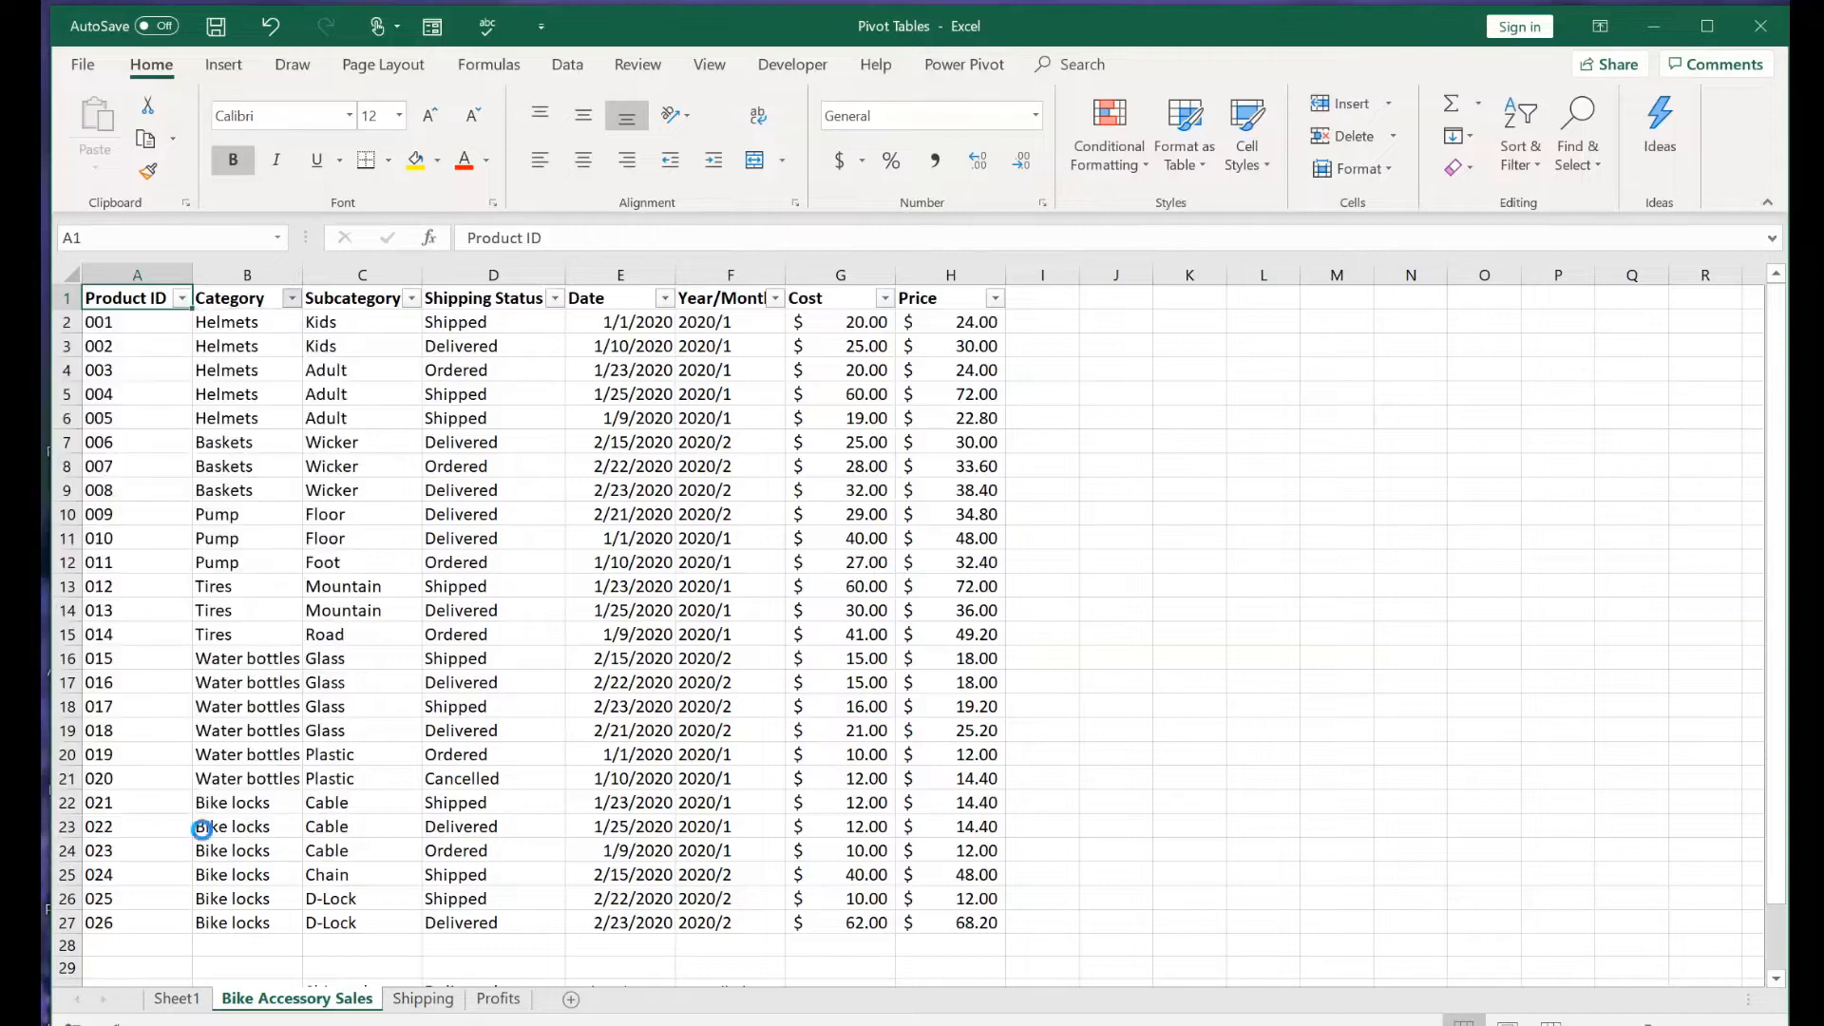
Filter the Shipping Status column to Delivered only to cross-check the PivotTable's Baskets count
{"action": "left_click", "coordinate": [556, 300]}
{"action": "left_click", "coordinate": [375, 522]}
{"action": "left_click", "coordinate": [374, 547]}
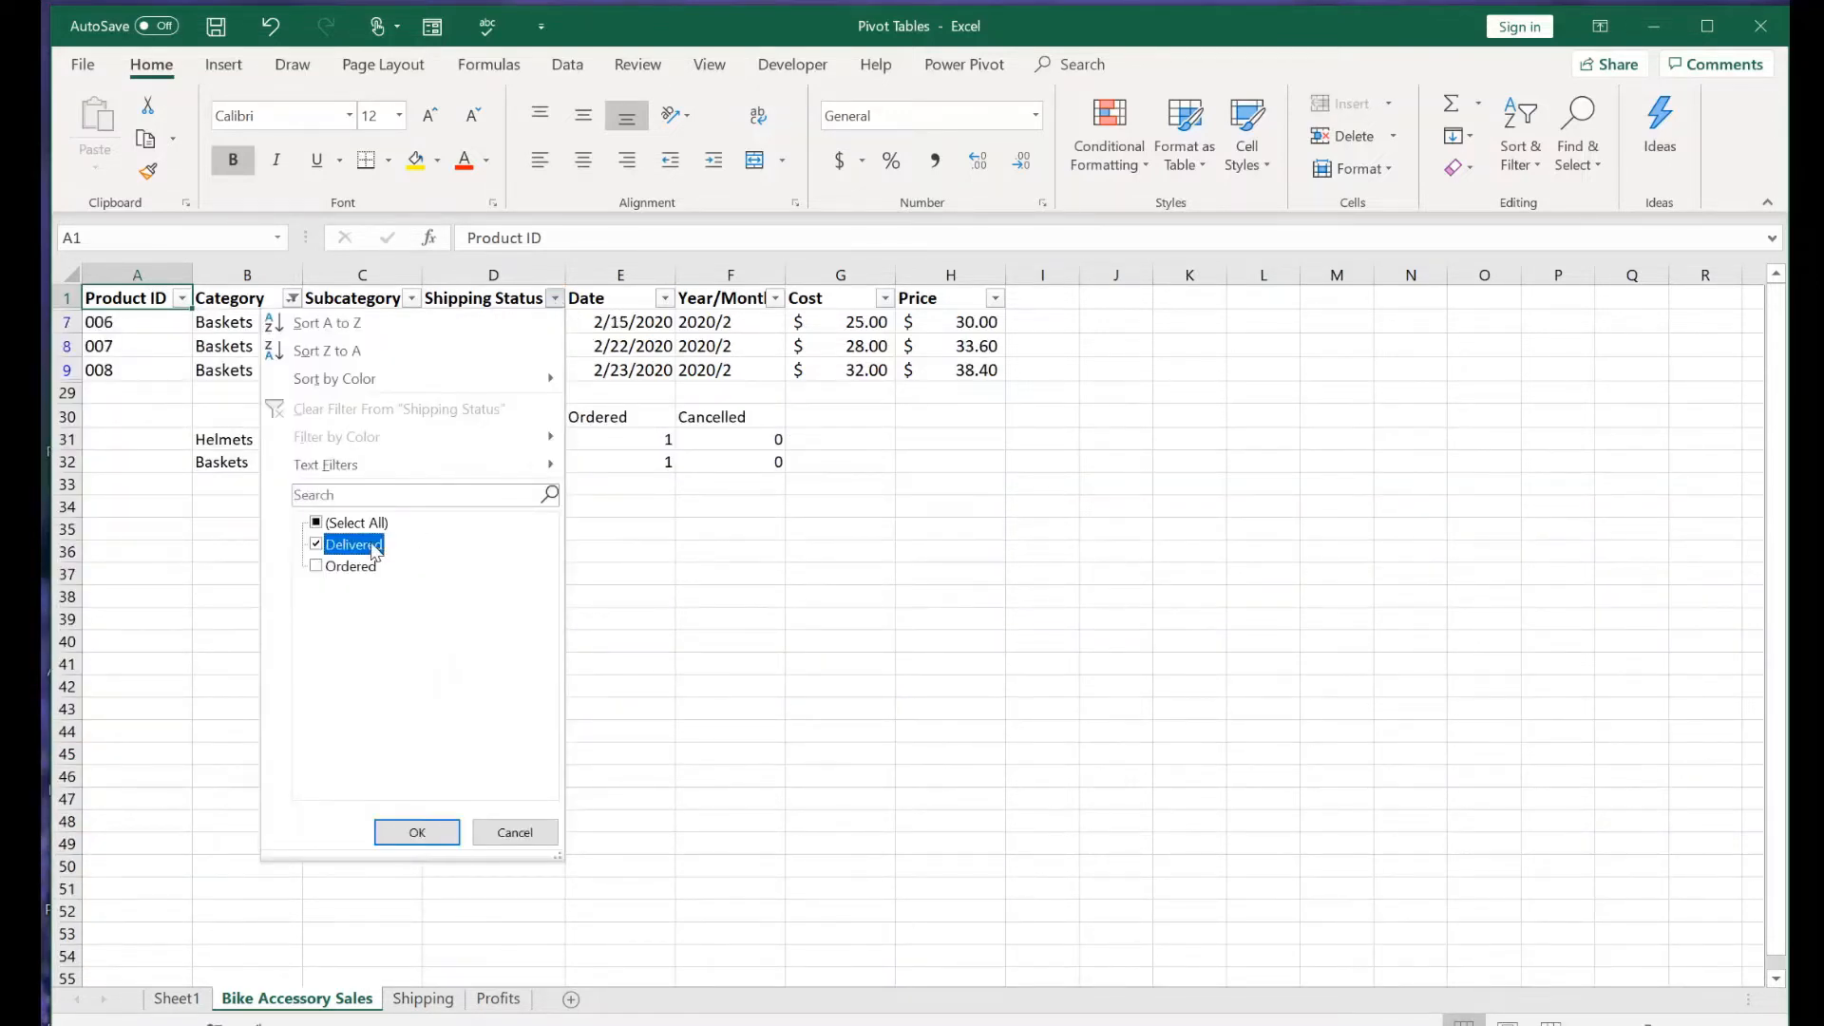
{"action": "left_click", "coordinate": [418, 832]}
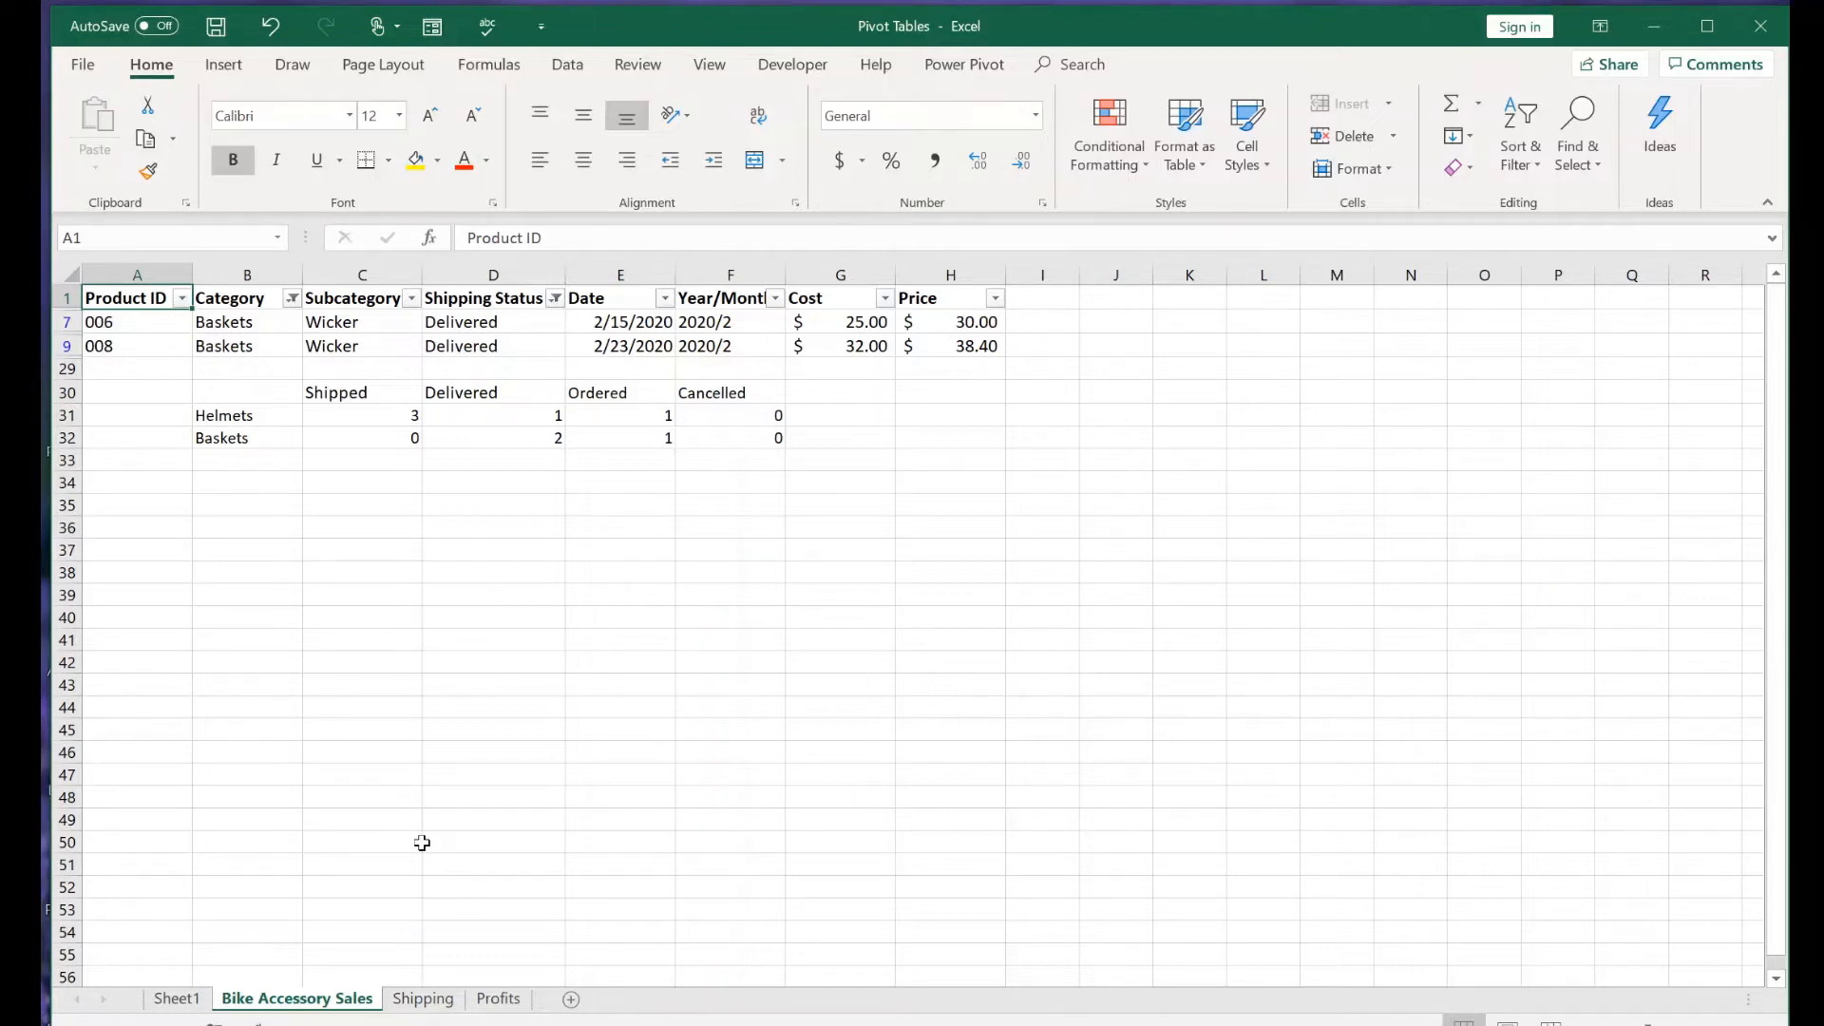
Return to the PivotTable sheet and add Subcategory as a second row field below Category
{"action": "left_click", "coordinate": [178, 999]}
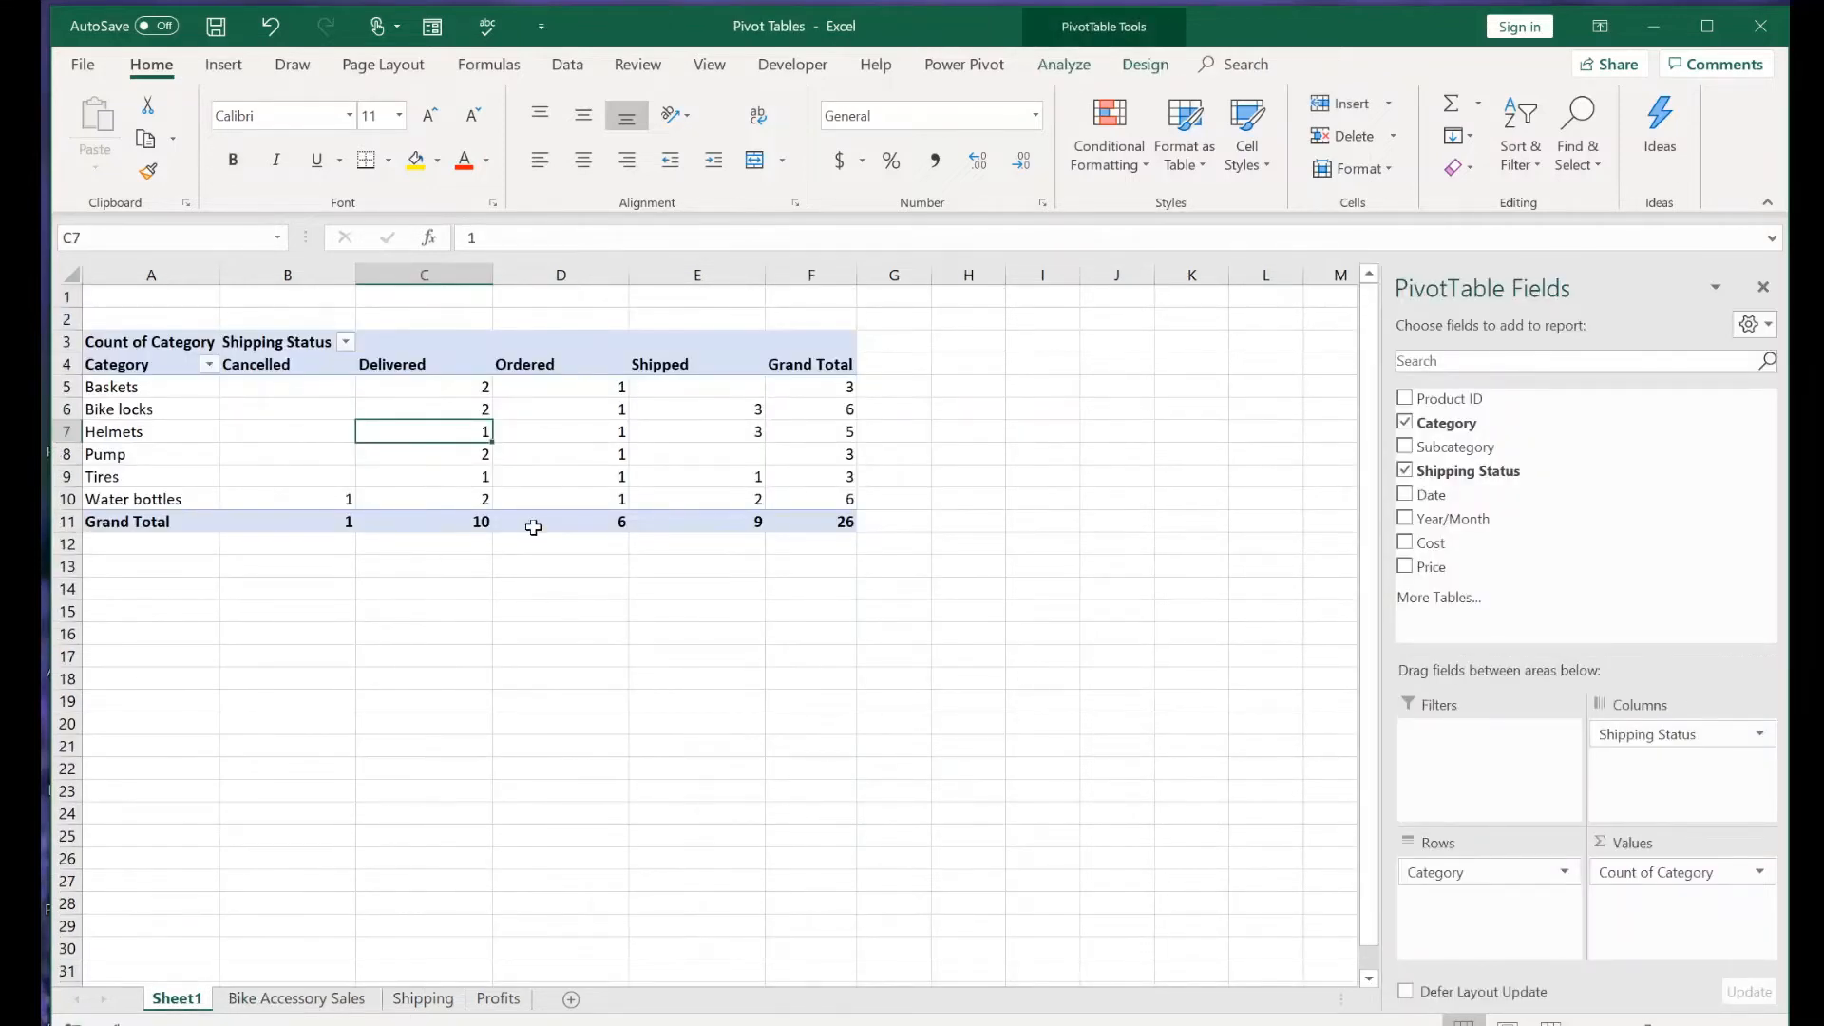
{"action": "left_click_drag", "start_coordinate": [1448, 447], "coordinate": [1467, 917]}
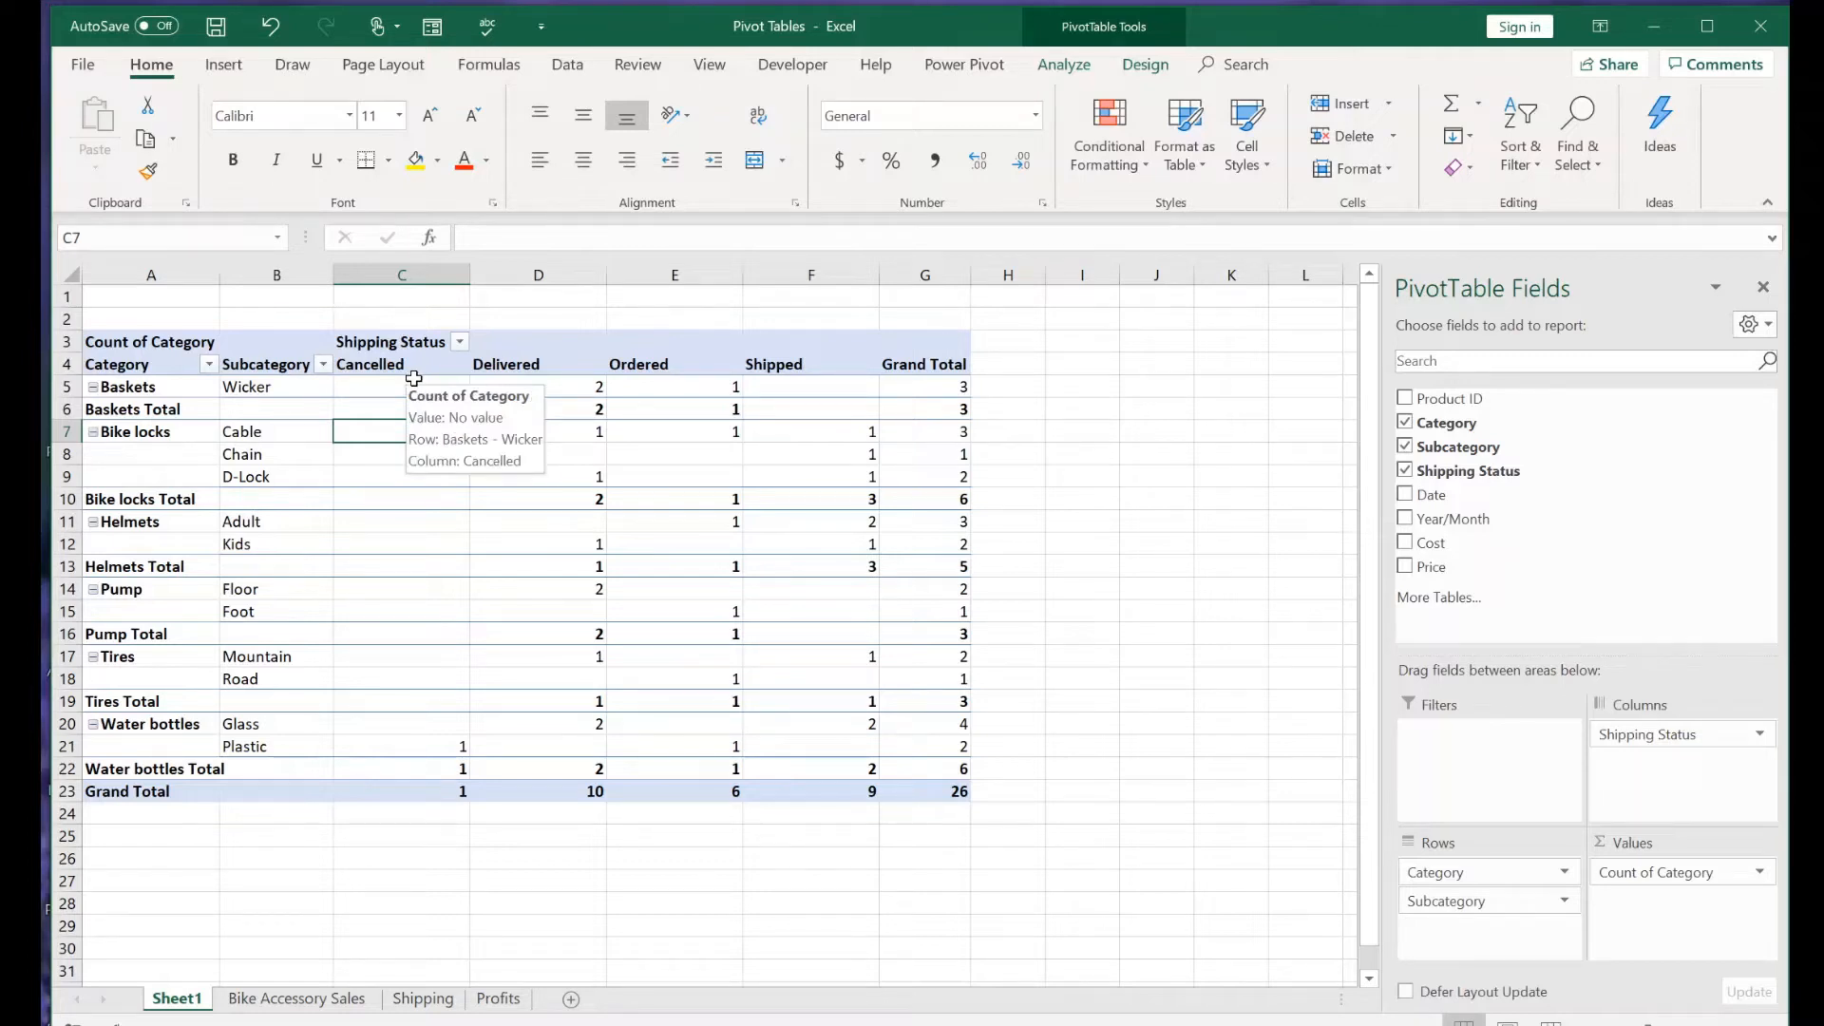
Examine the category subtotal rows and the Shipped counts of the Bike locks and Helmets subcategories
{"action": "left_click", "coordinate": [133, 409]}
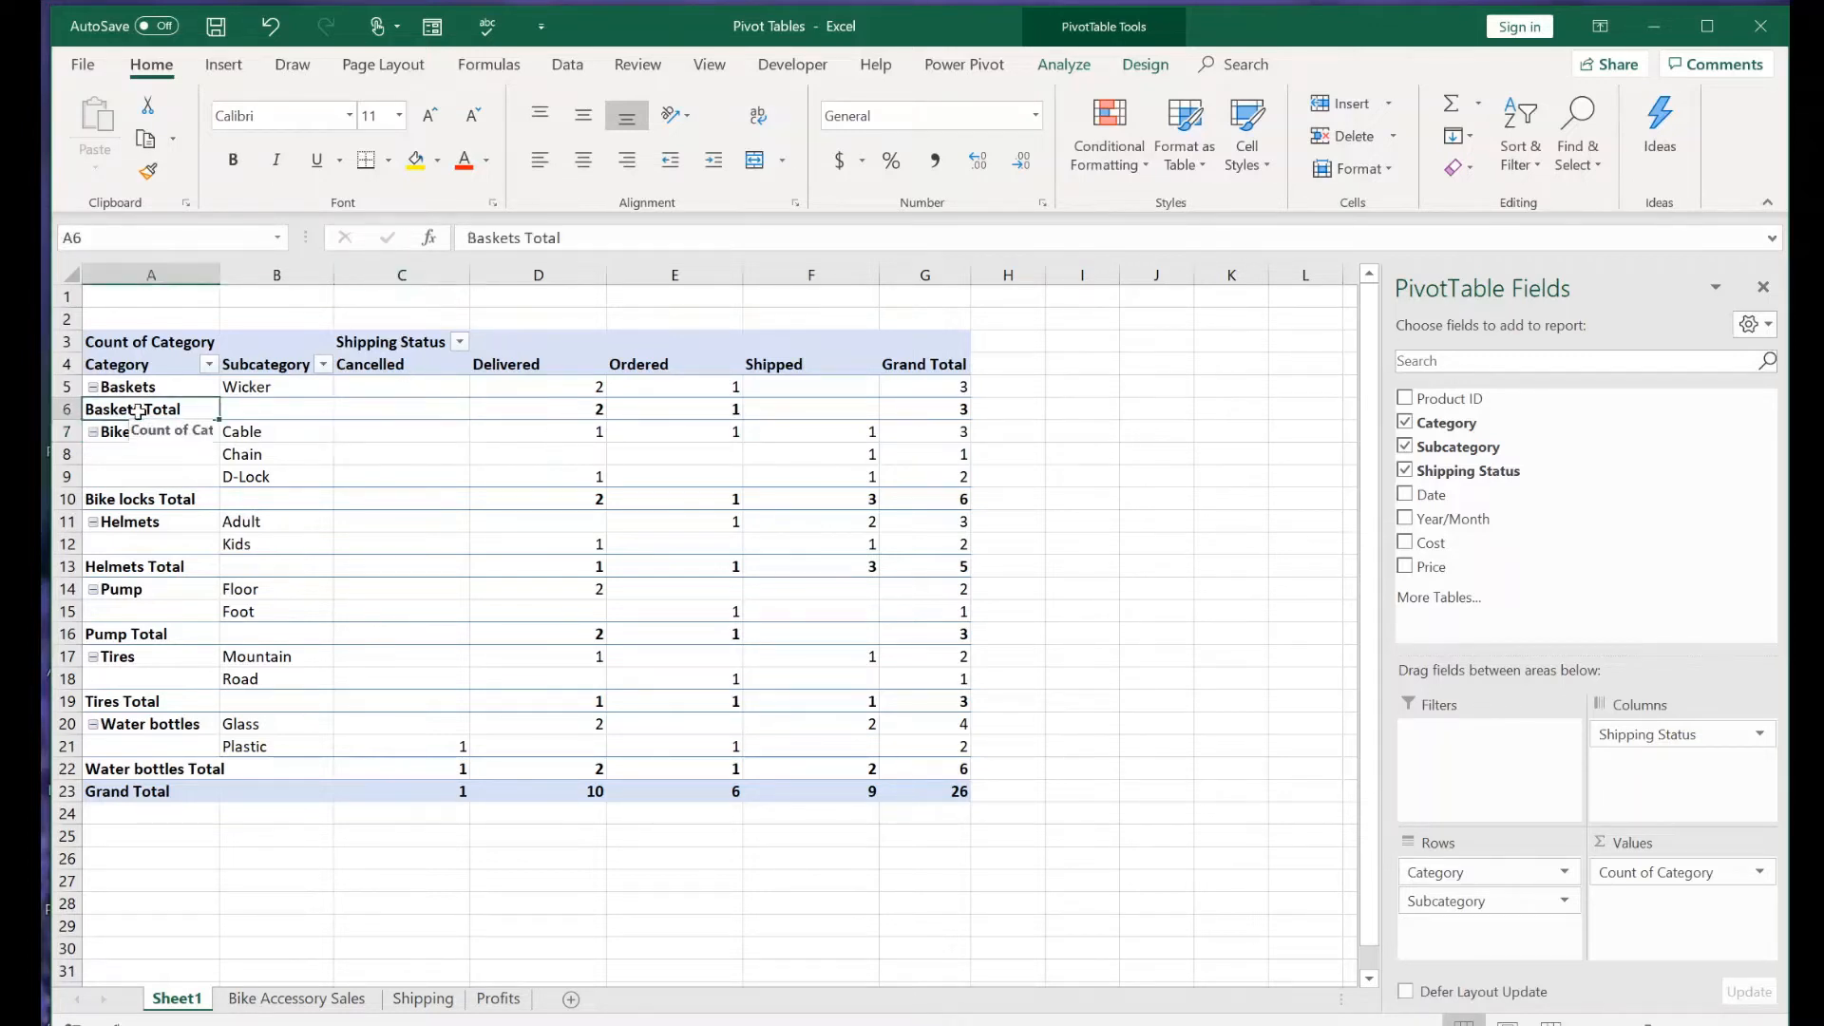
{"action": "left_click", "coordinate": [87, 410]}
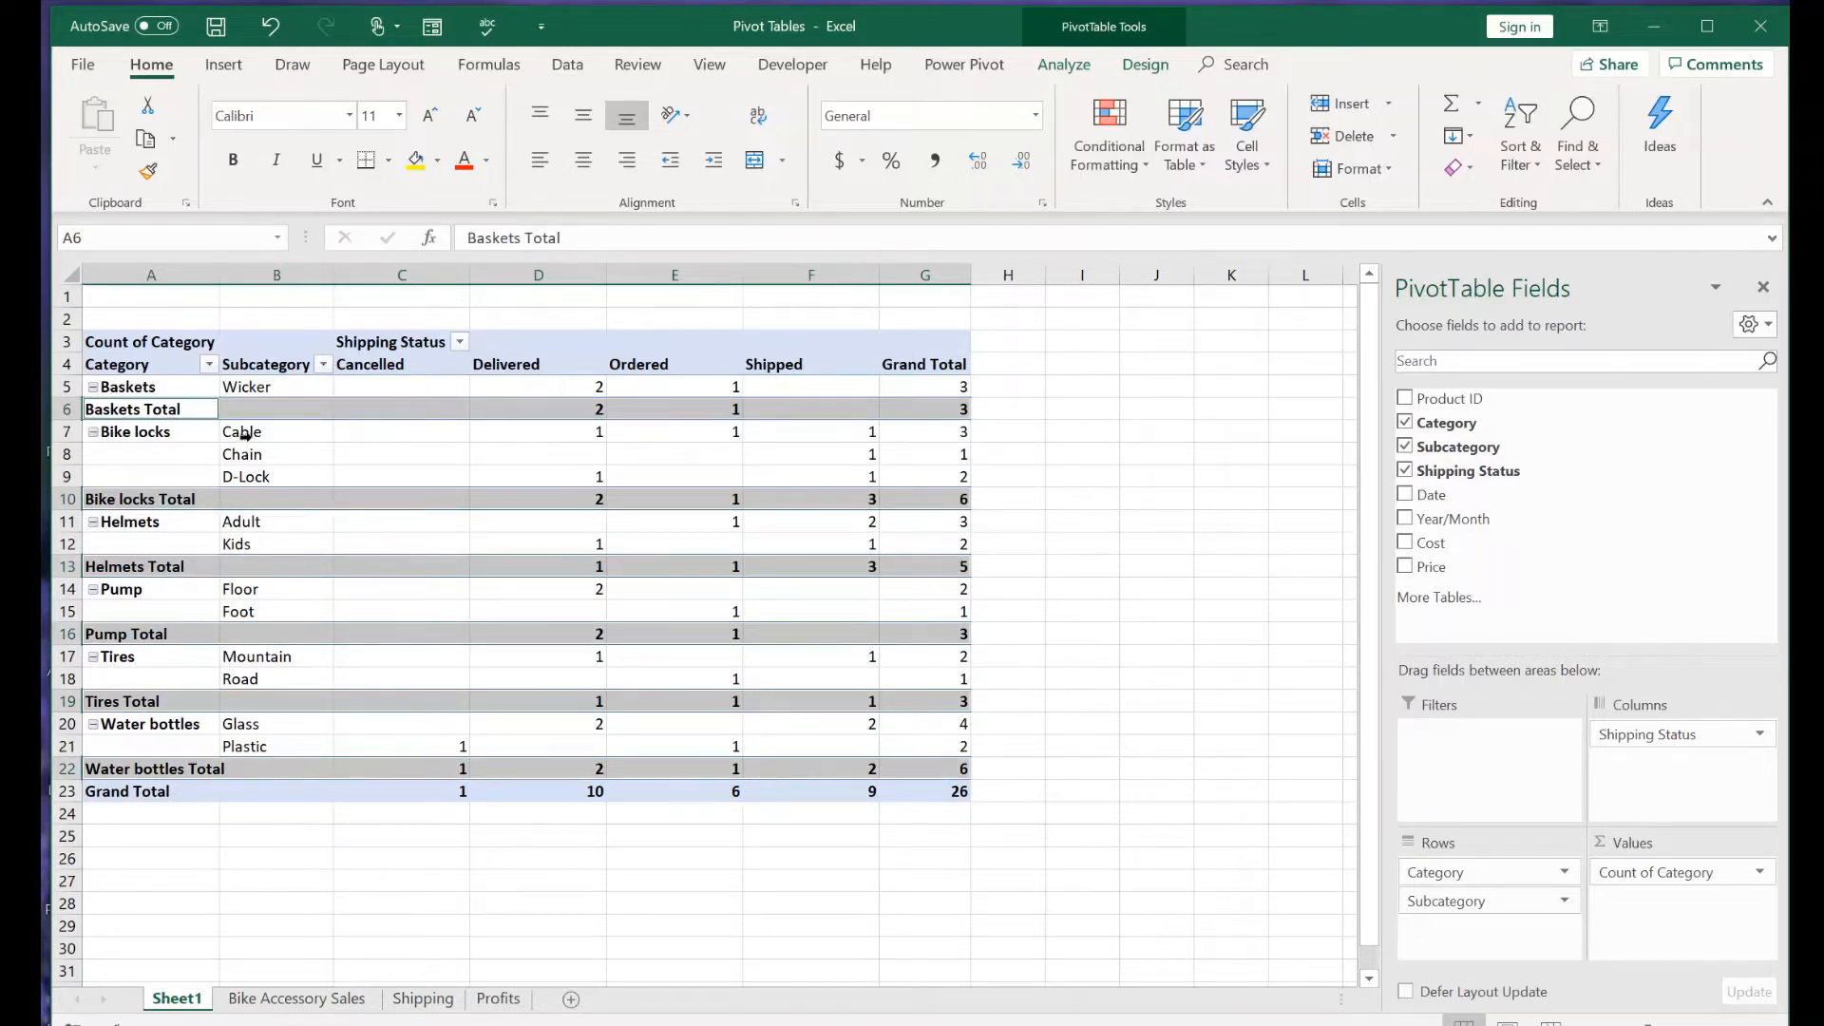
{"action": "left_click", "coordinate": [782, 439]}
{"action": "left_click", "coordinate": [786, 458]}
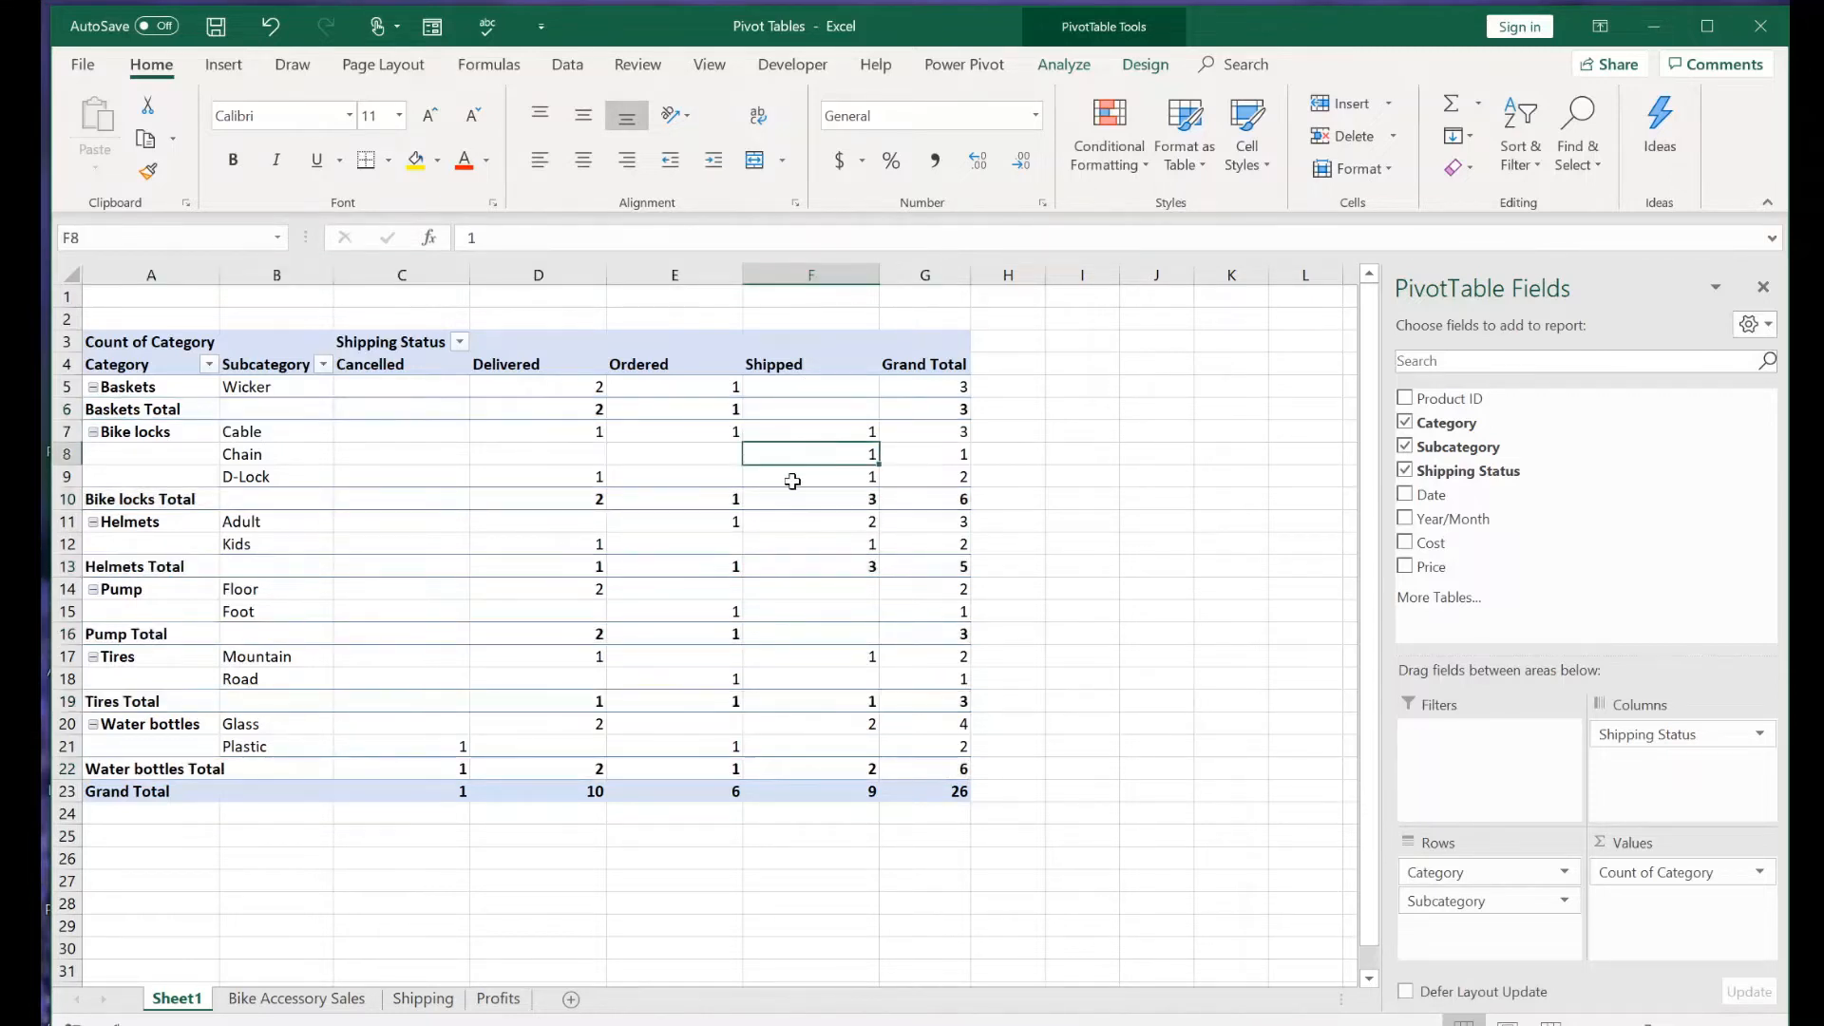
{"action": "left_click", "coordinate": [792, 478]}
{"action": "left_click", "coordinate": [770, 502]}
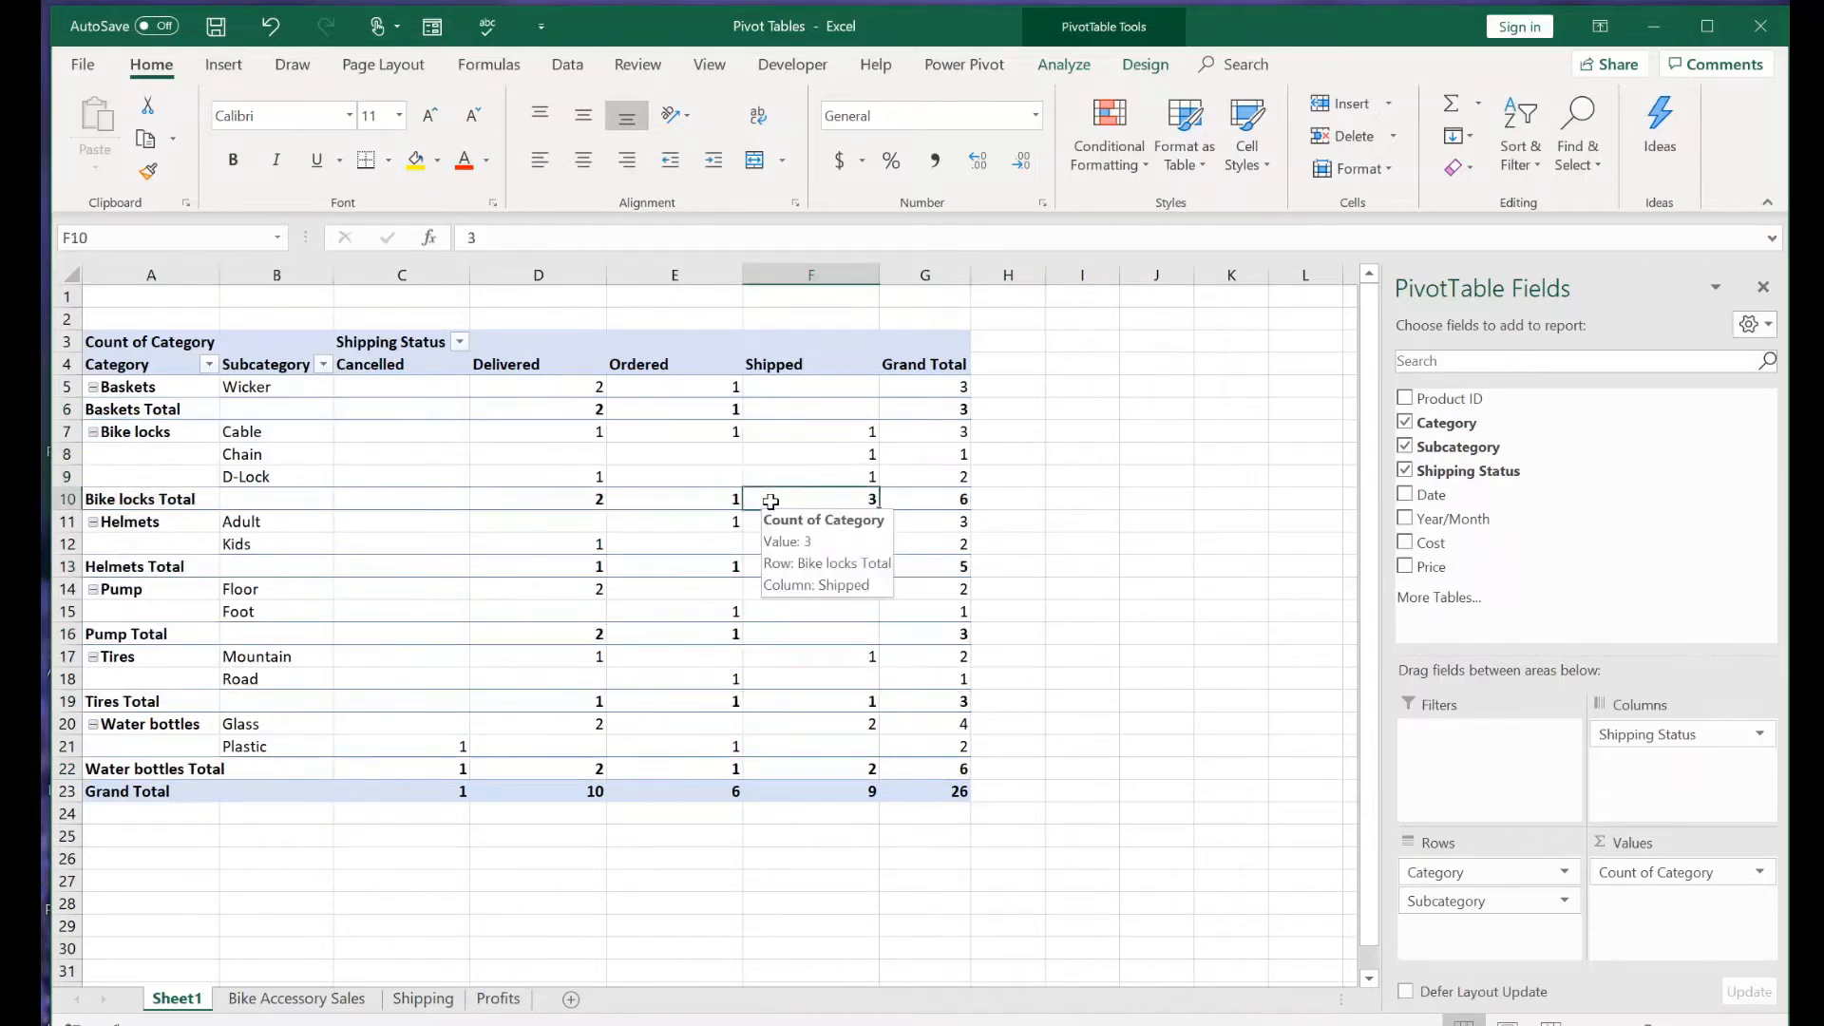
{"action": "mouse_move", "coordinate": [791, 633]}
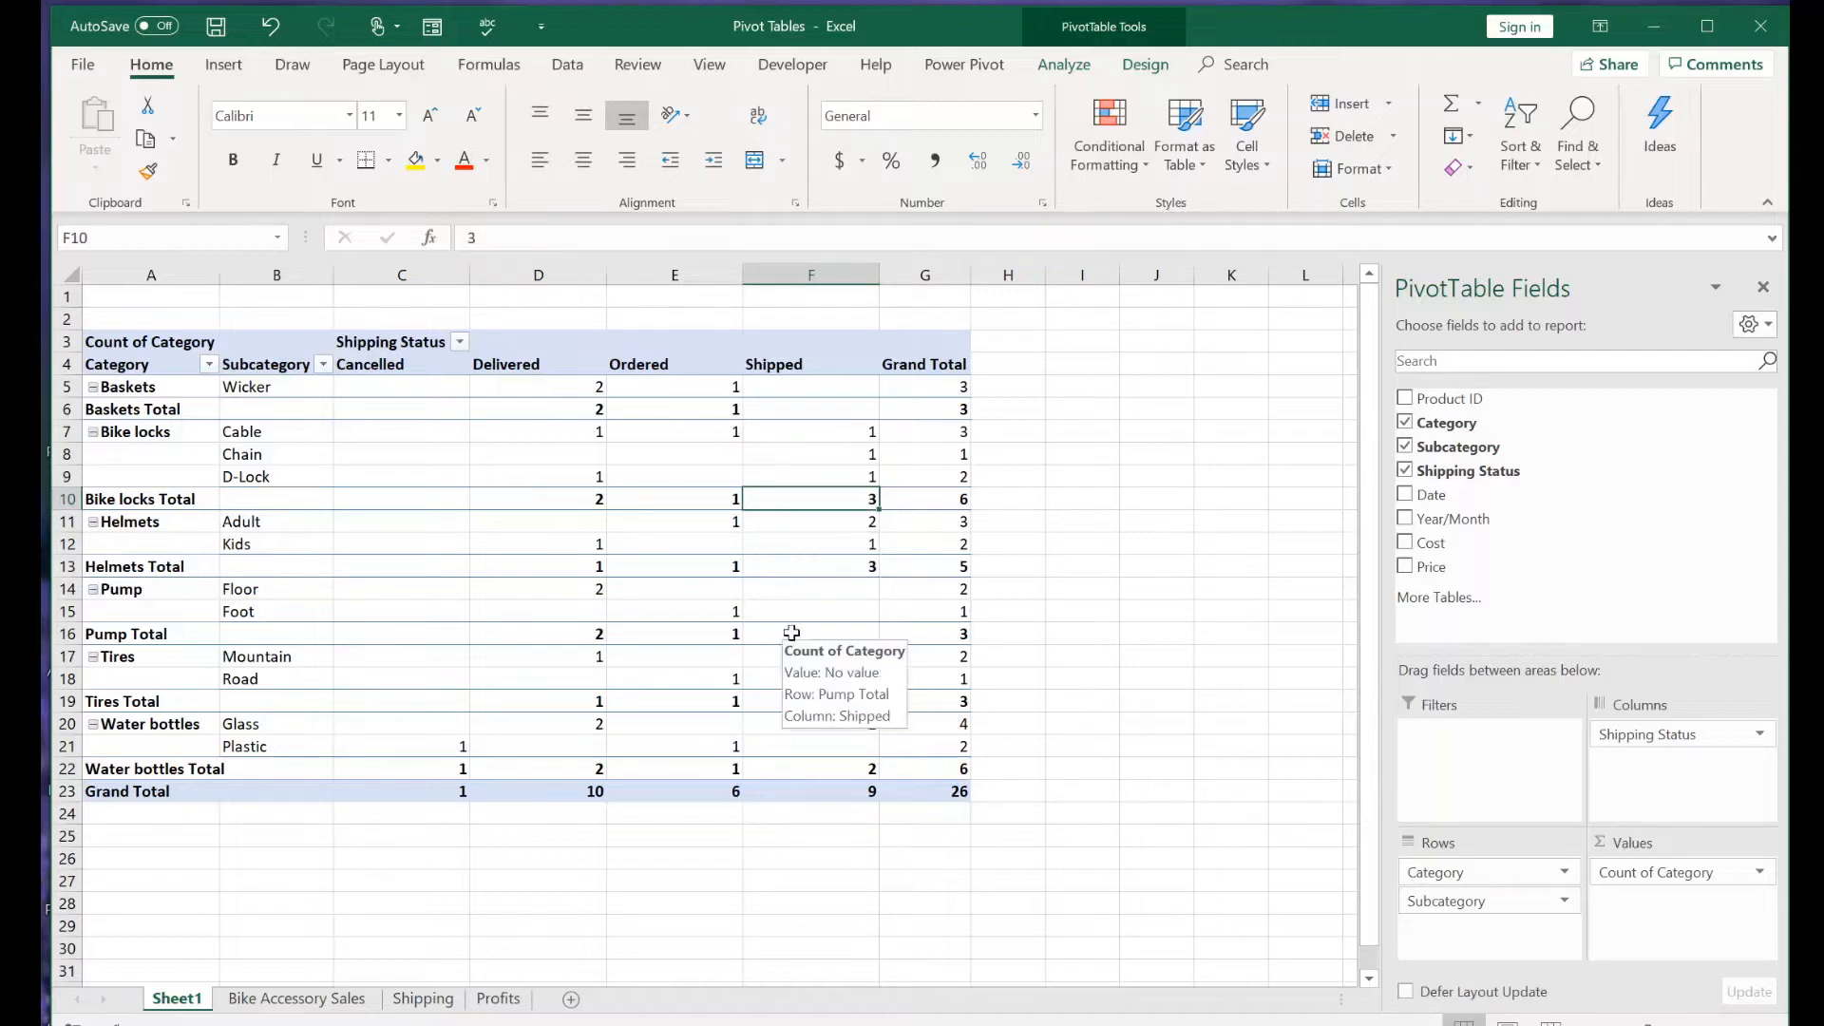
{"action": "left_click", "coordinate": [1007, 513]}
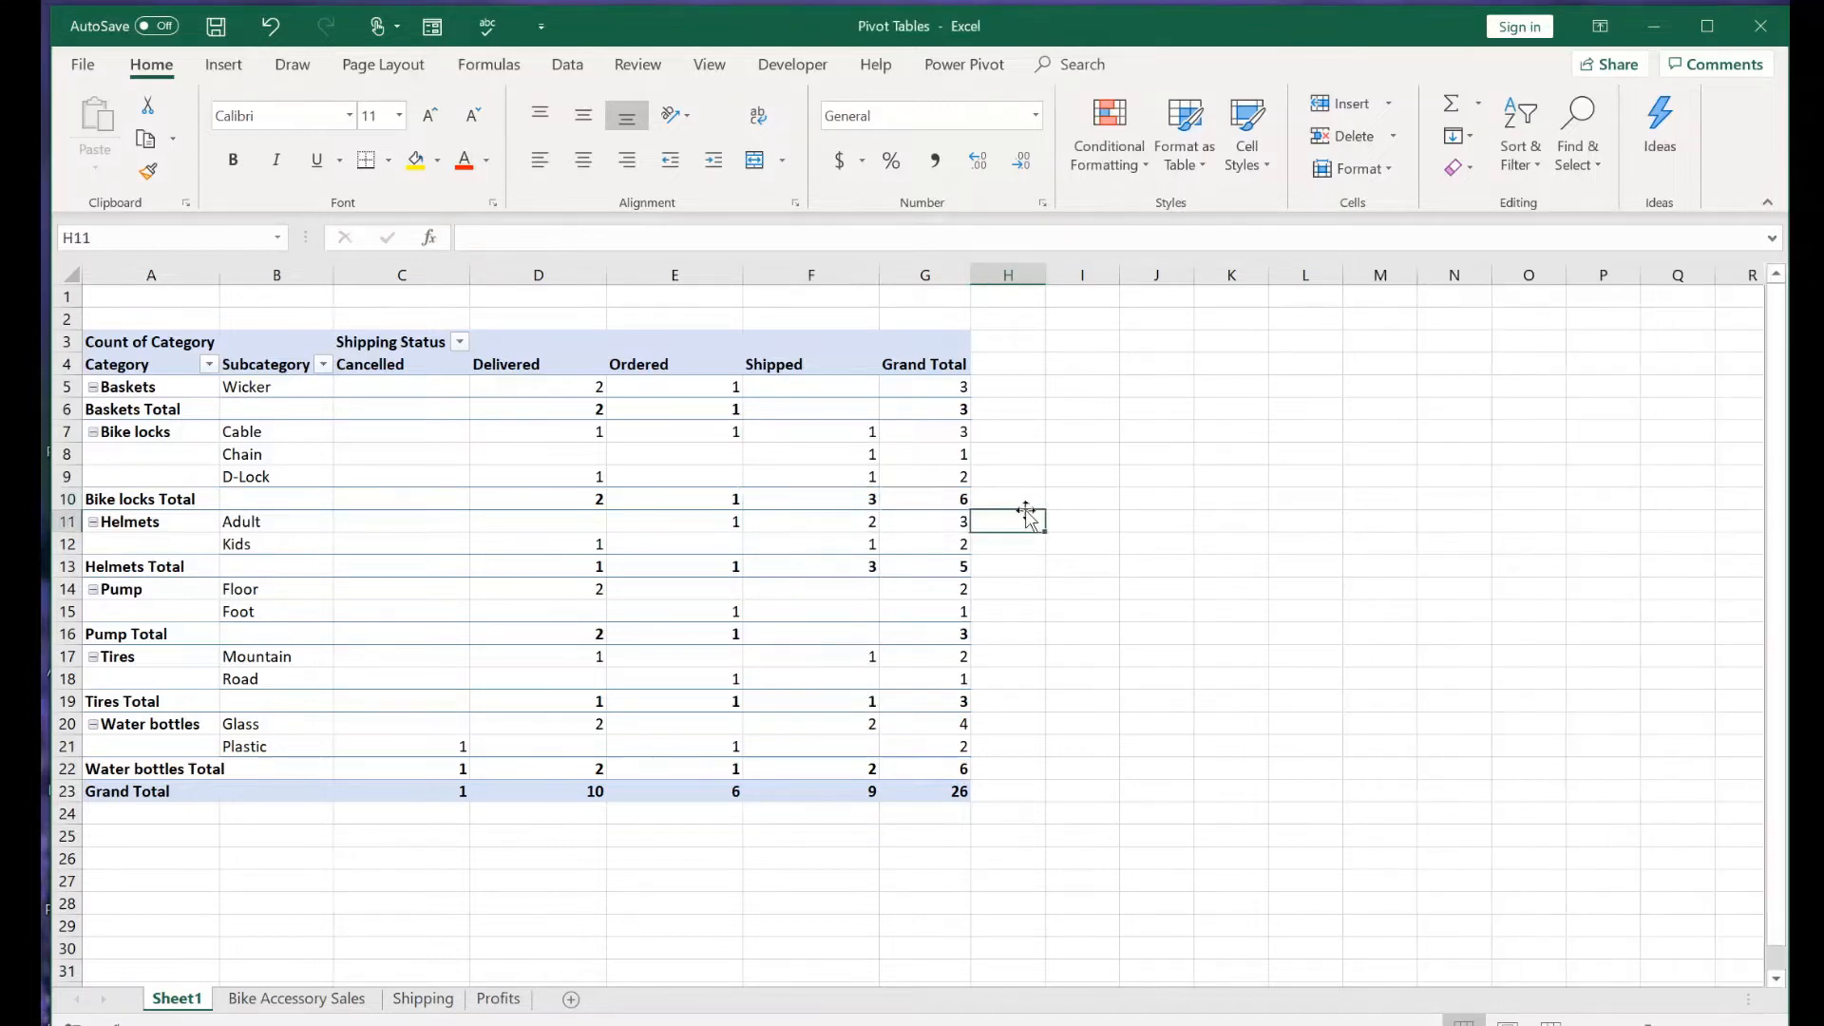
{"action": "left_click", "coordinate": [780, 524]}
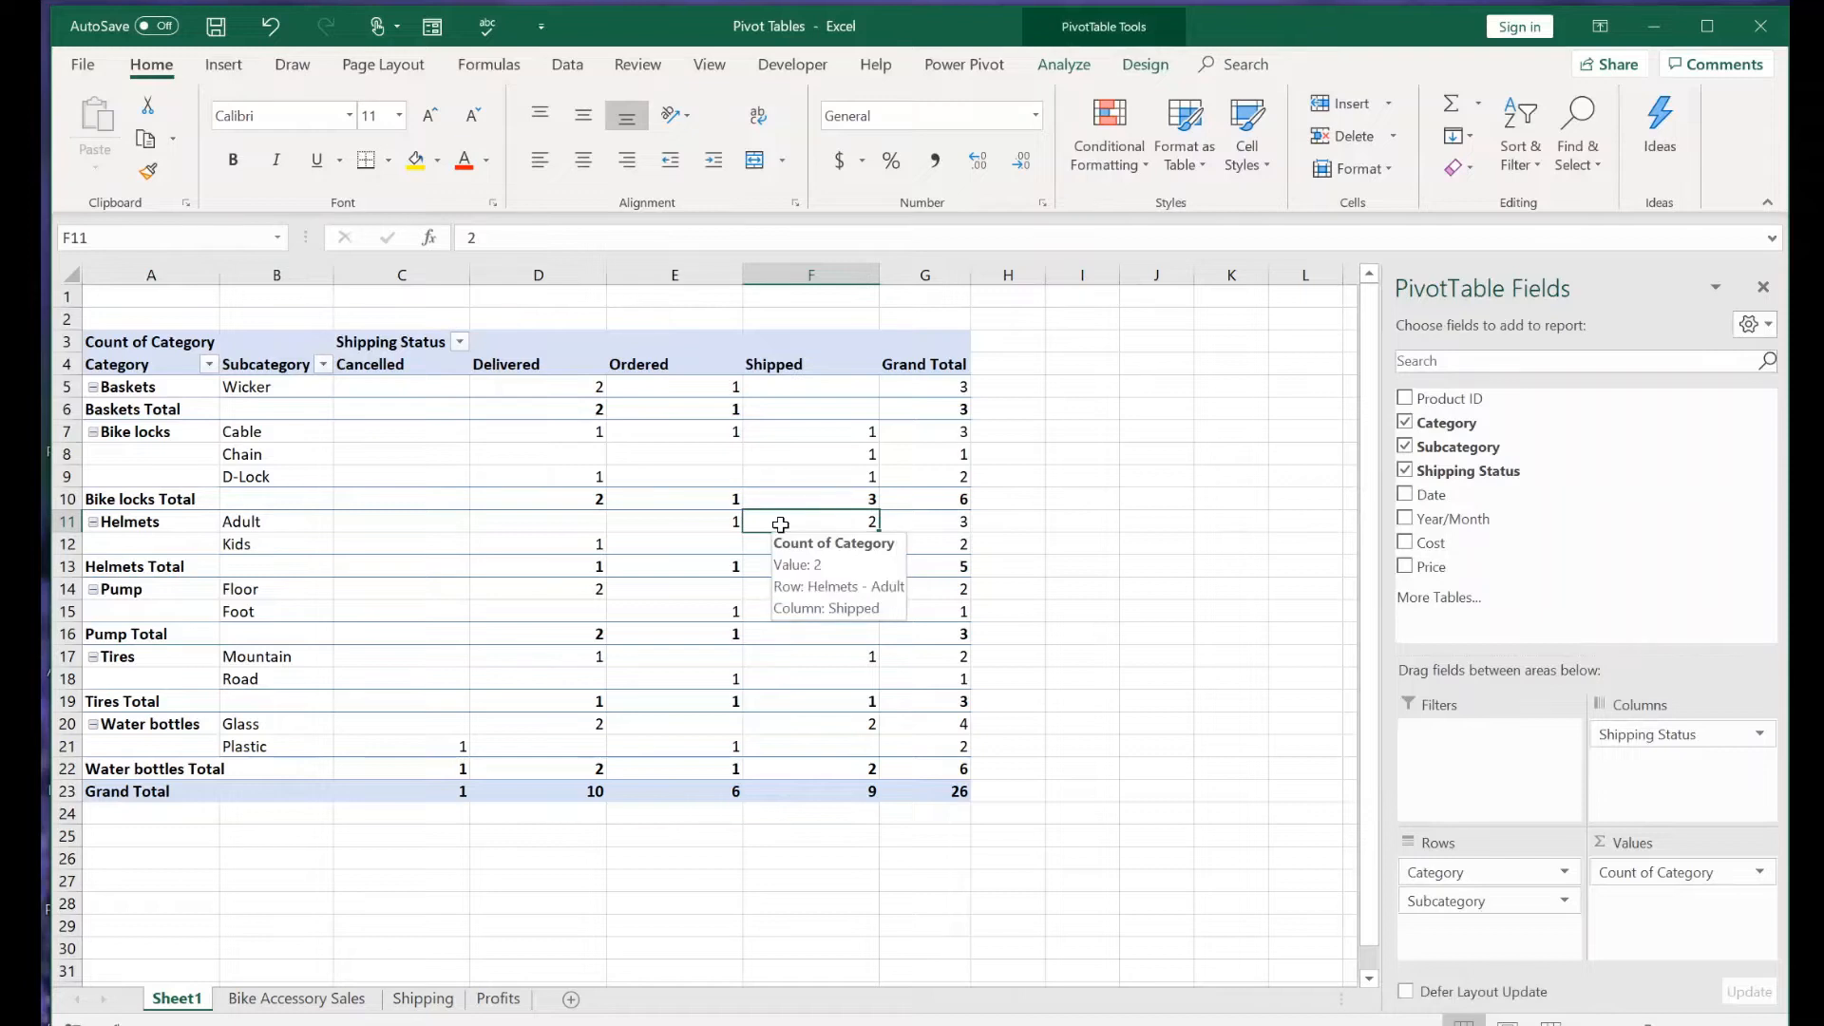
Add Year/Month as a report filter on the PivotTable, enable multiple item selection, and filter it to 2020/1 only
{"action": "left_click_drag", "start_coordinate": [1434, 519], "coordinate": [1451, 771]}
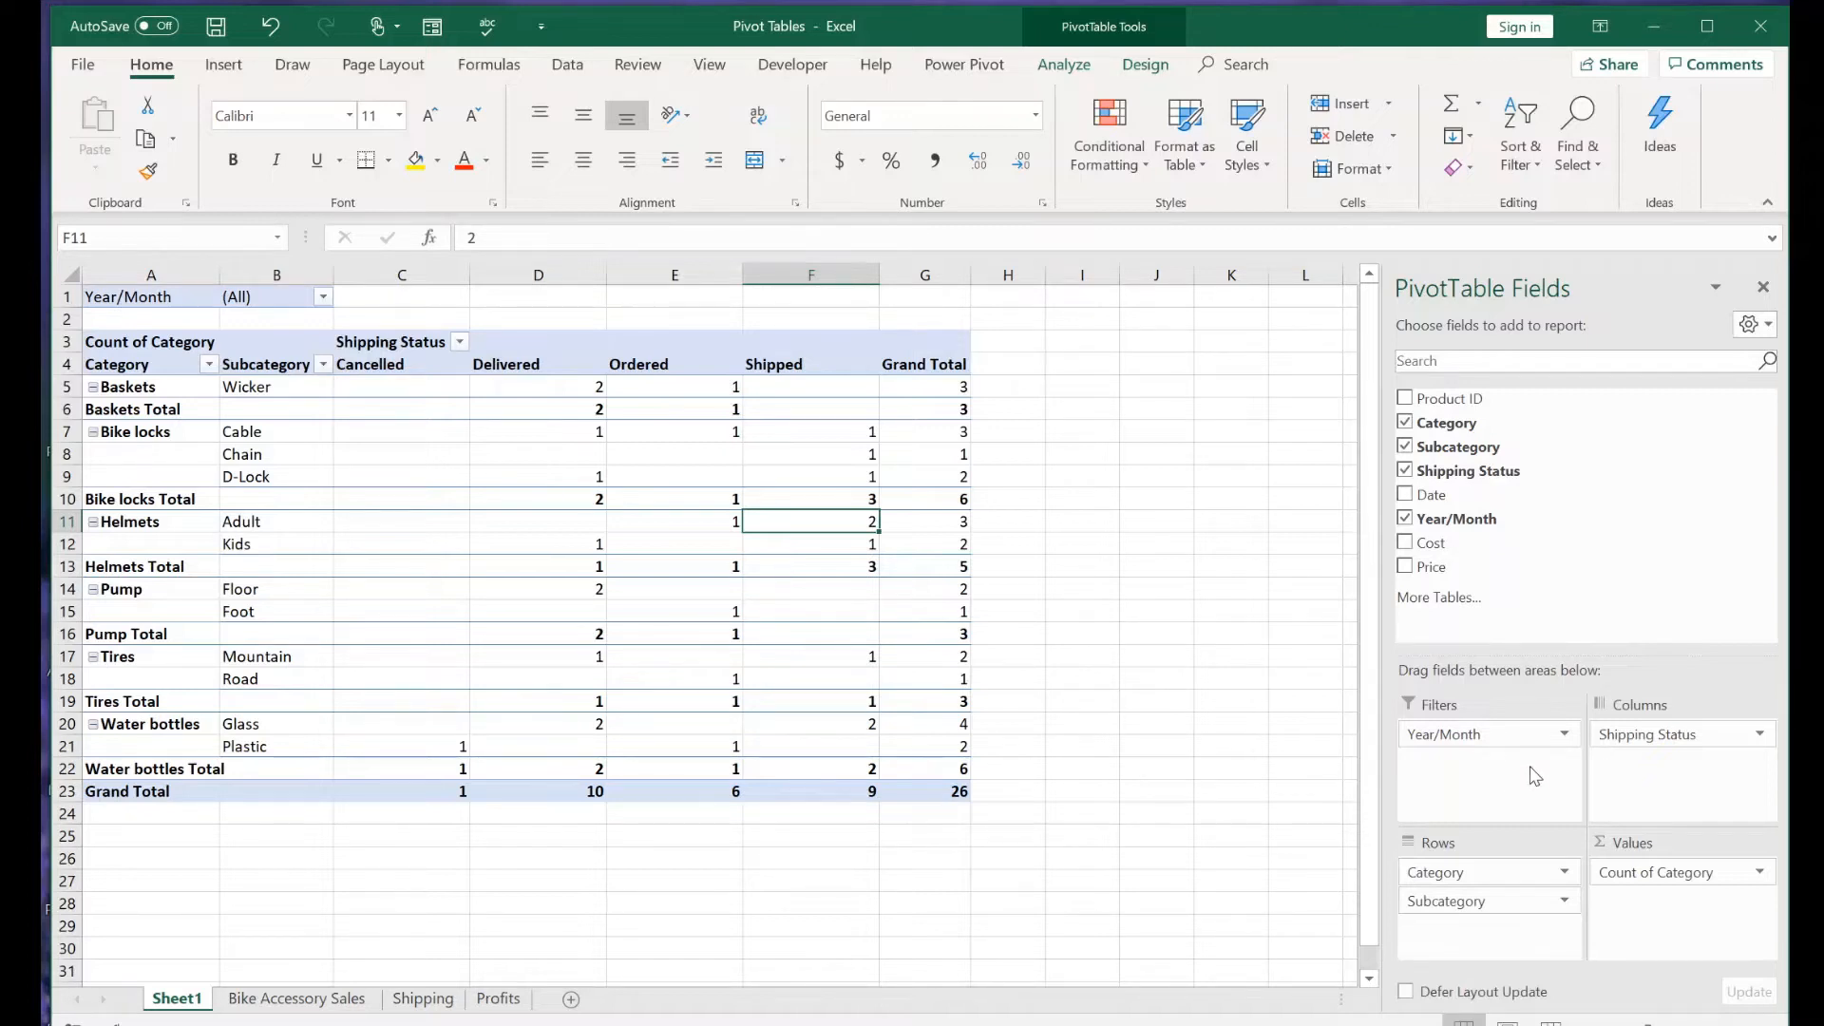
{"action": "left_click", "coordinate": [323, 297]}
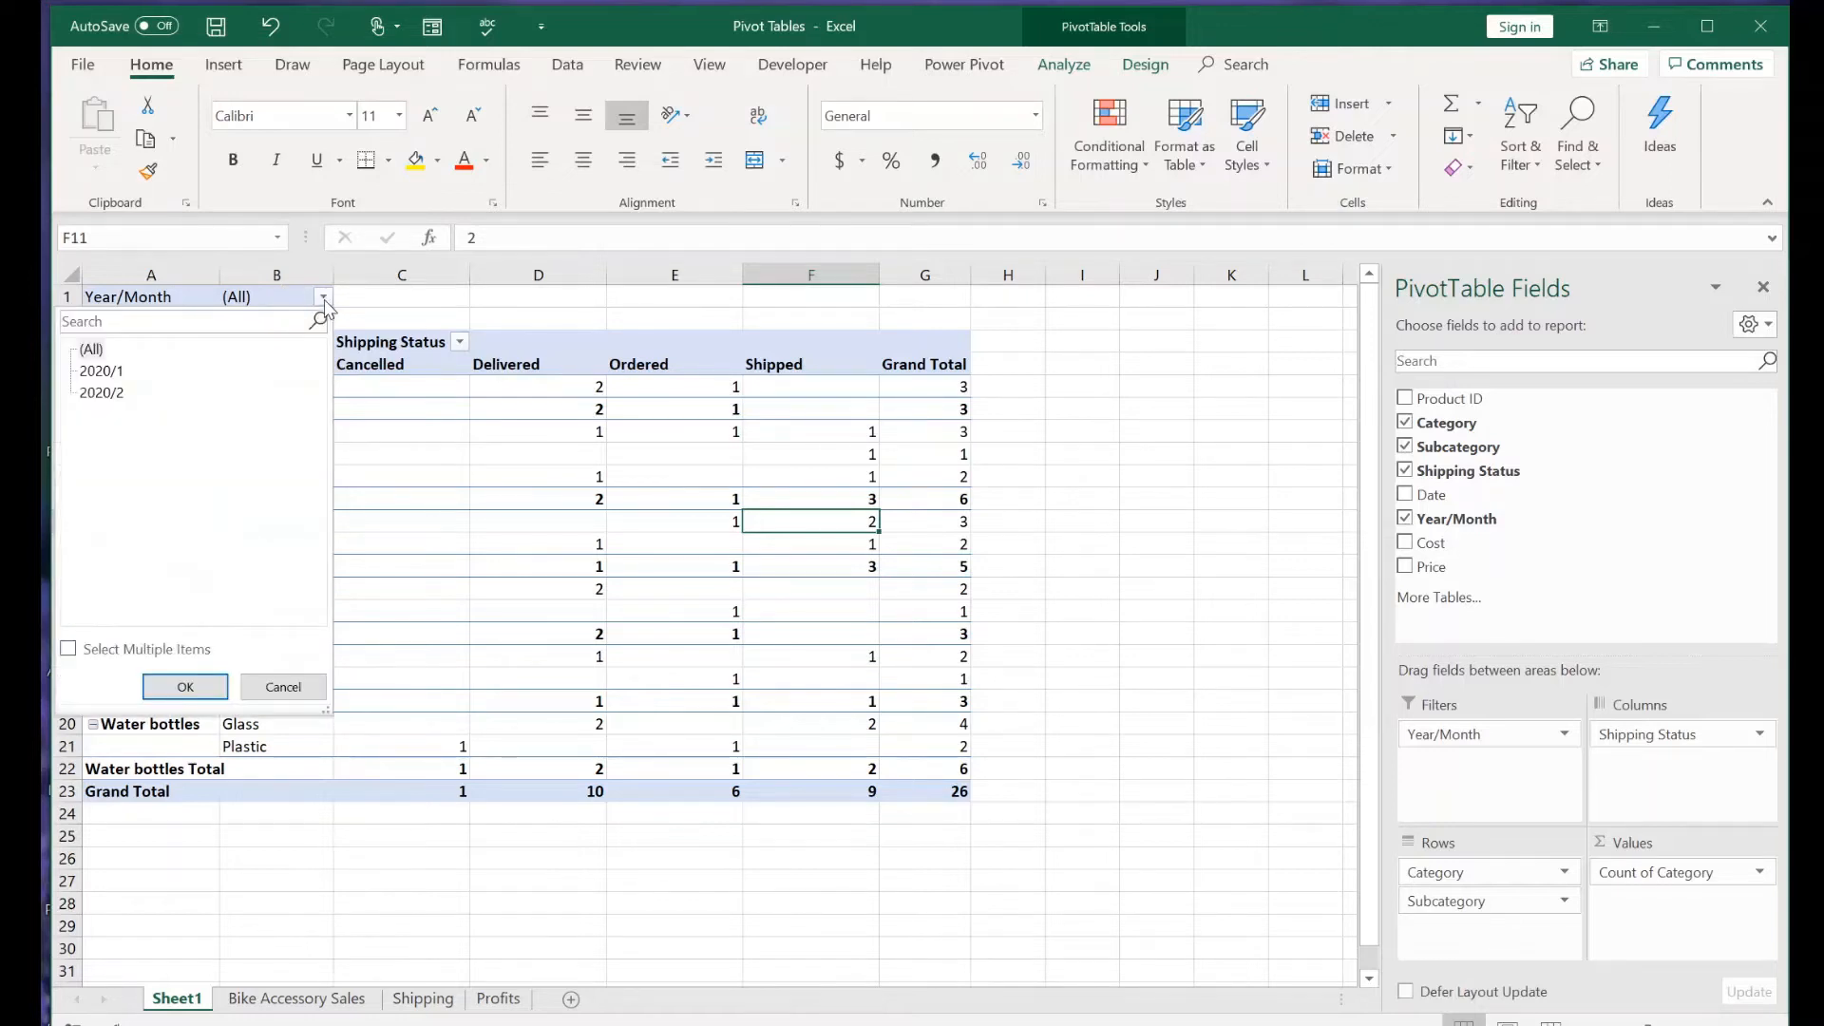
{"action": "left_click", "coordinate": [117, 651]}
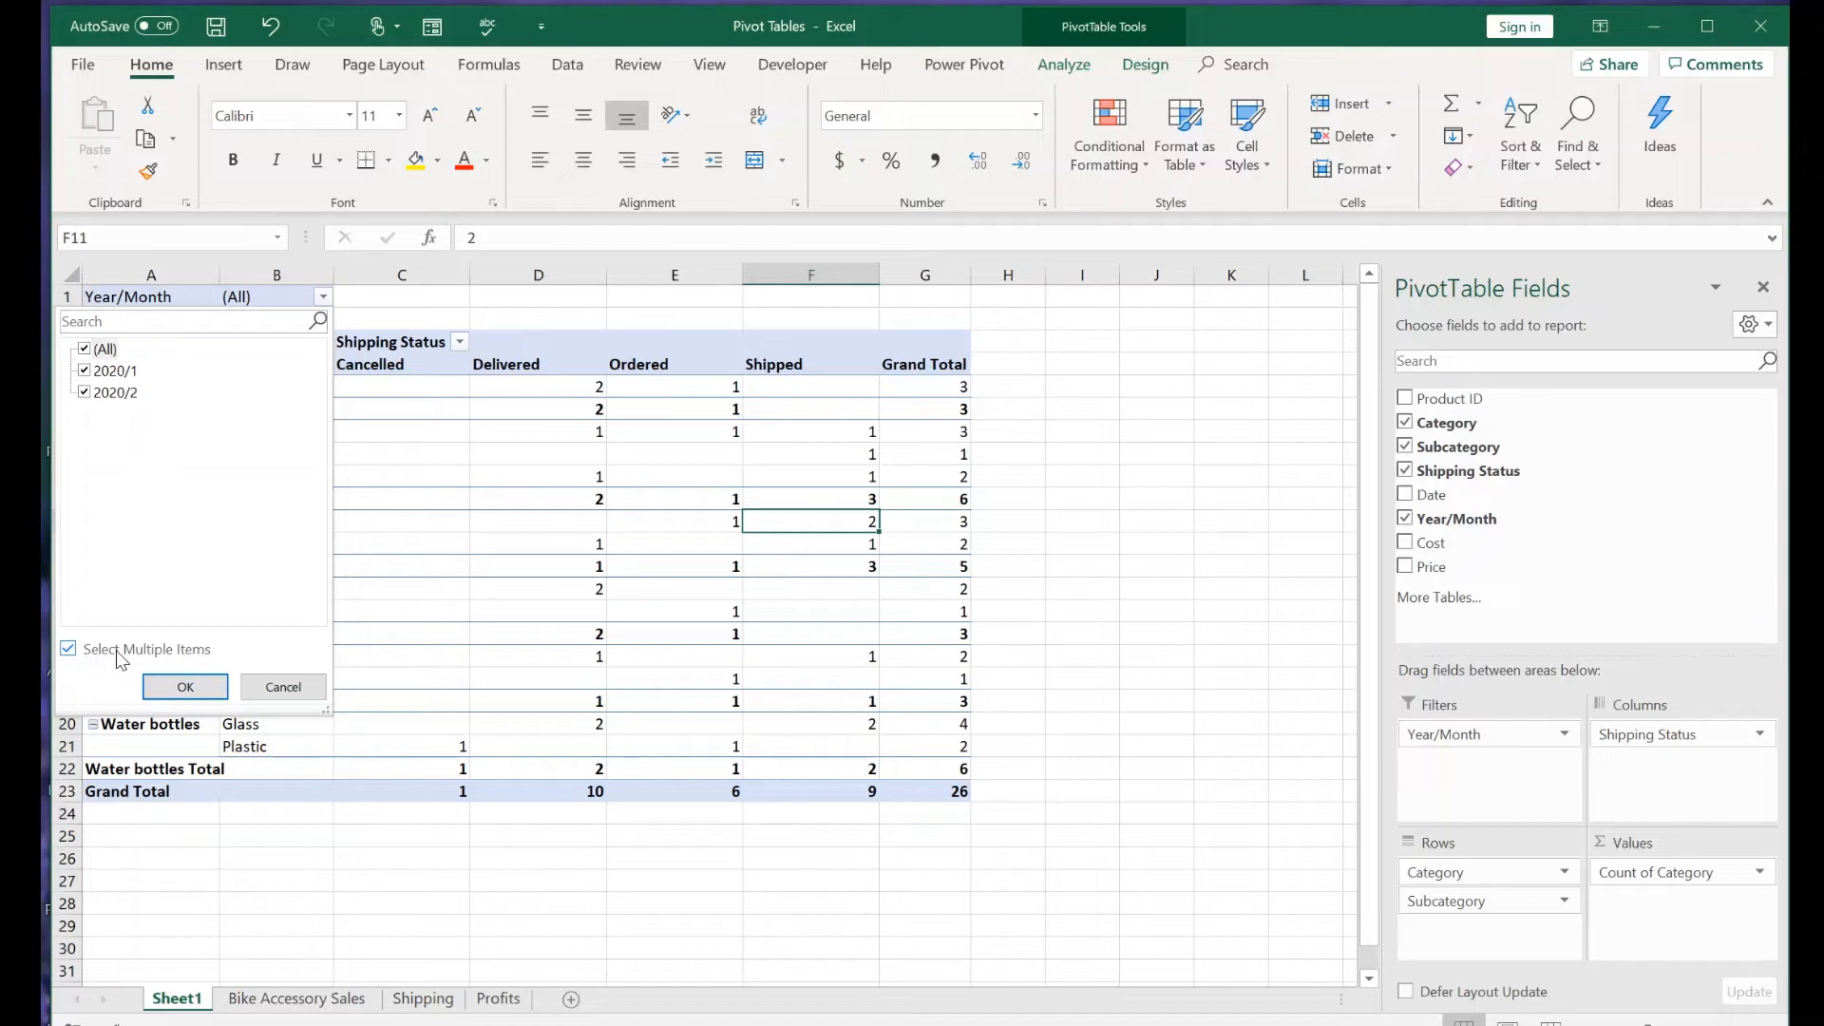
{"action": "left_click", "coordinate": [86, 351]}
{"action": "left_click", "coordinate": [89, 371]}
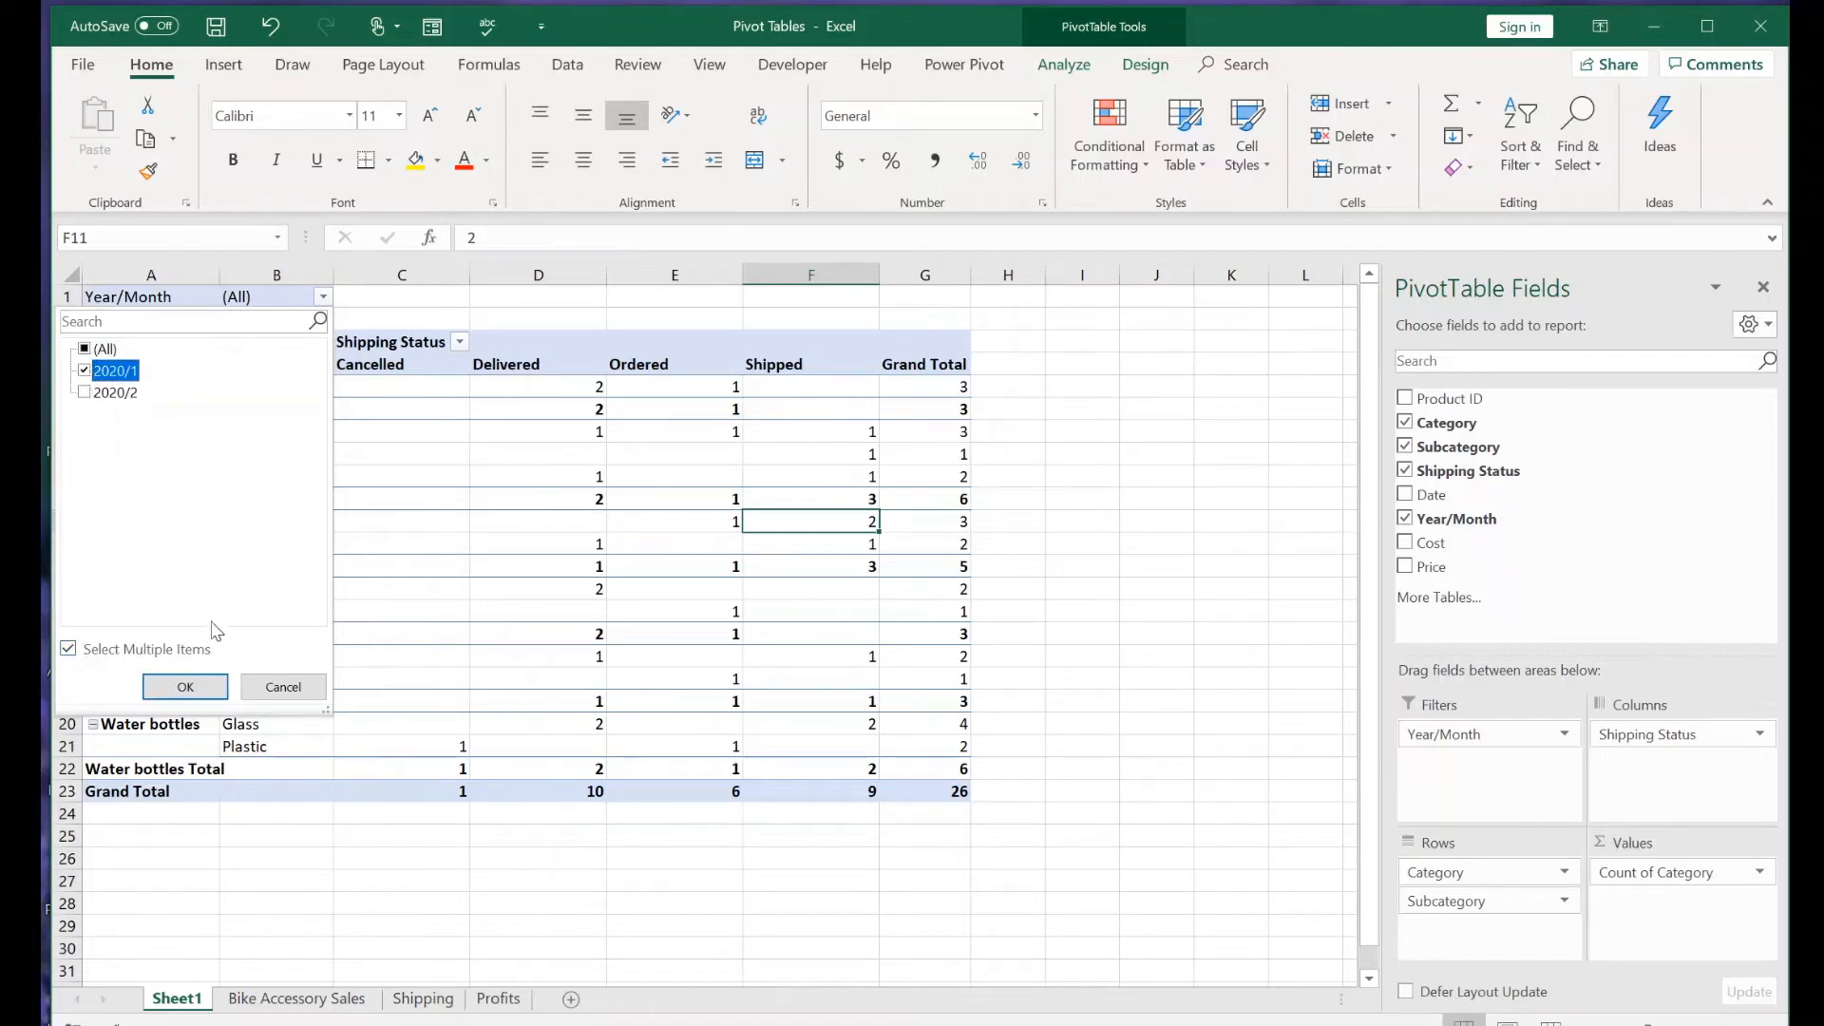
{"action": "left_click", "coordinate": [187, 688]}
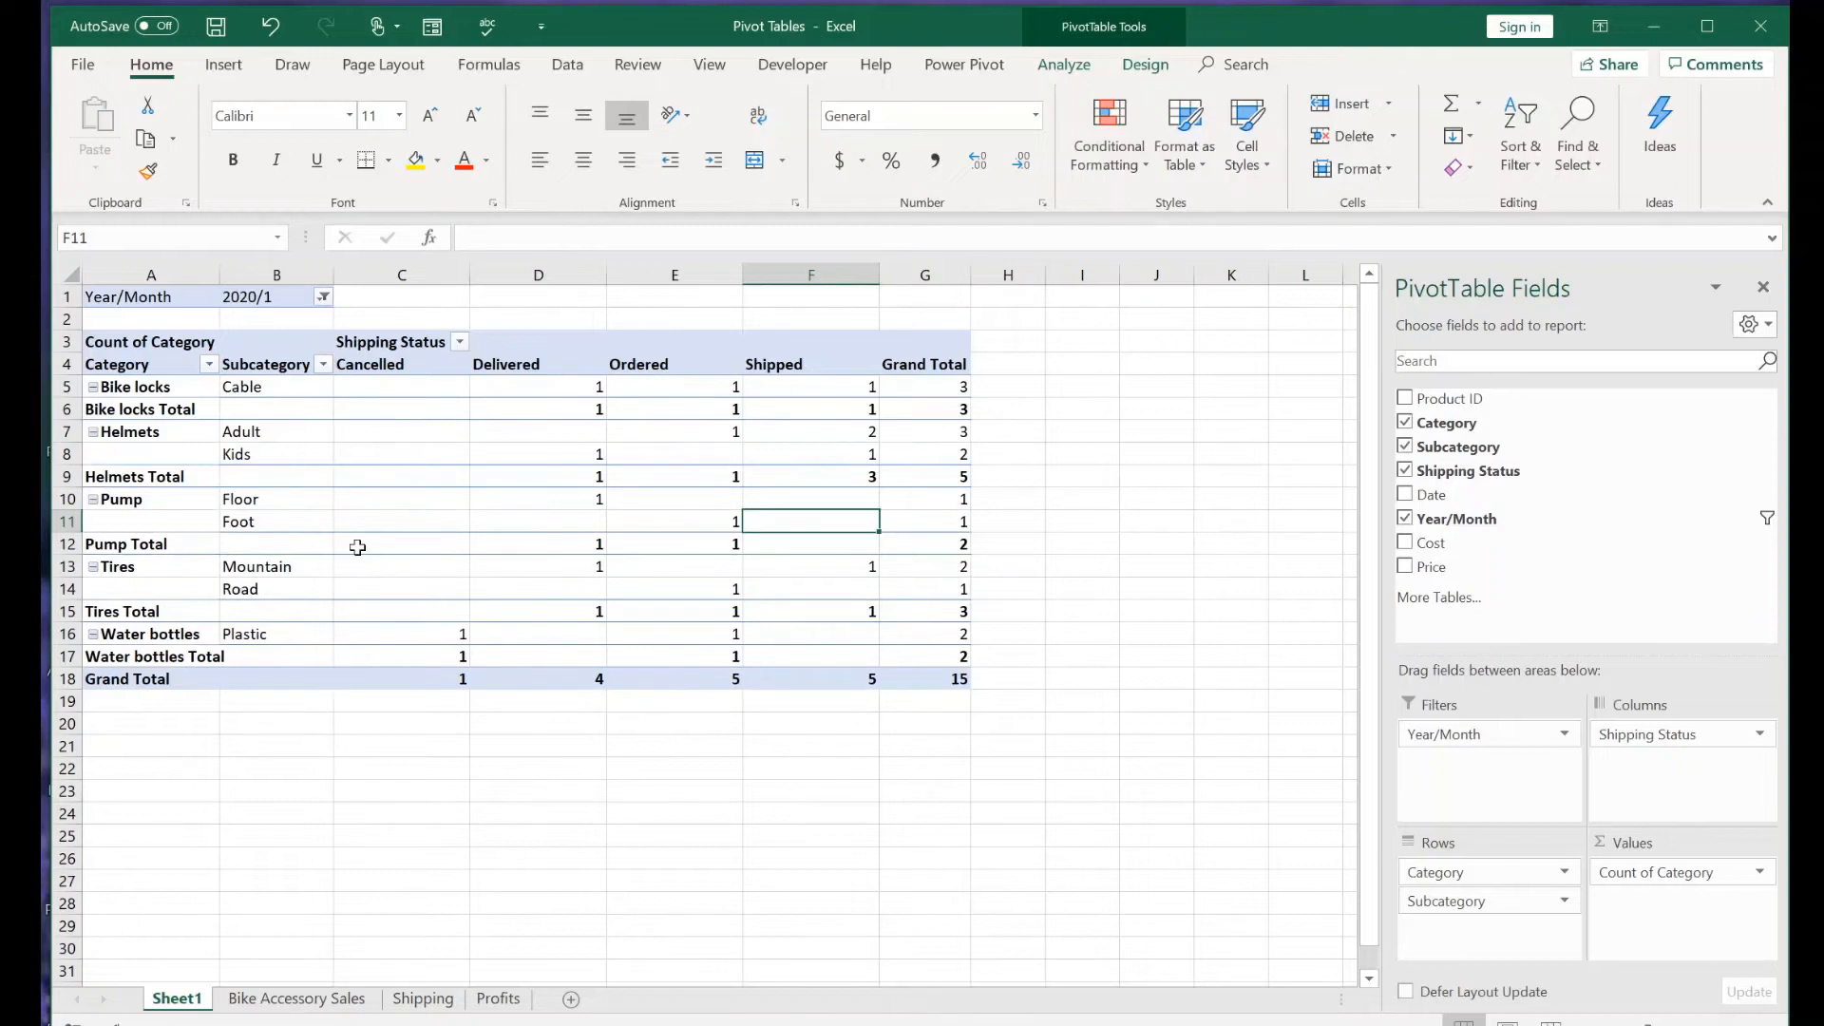
{"action": "mouse_move", "coordinate": [357, 547]}
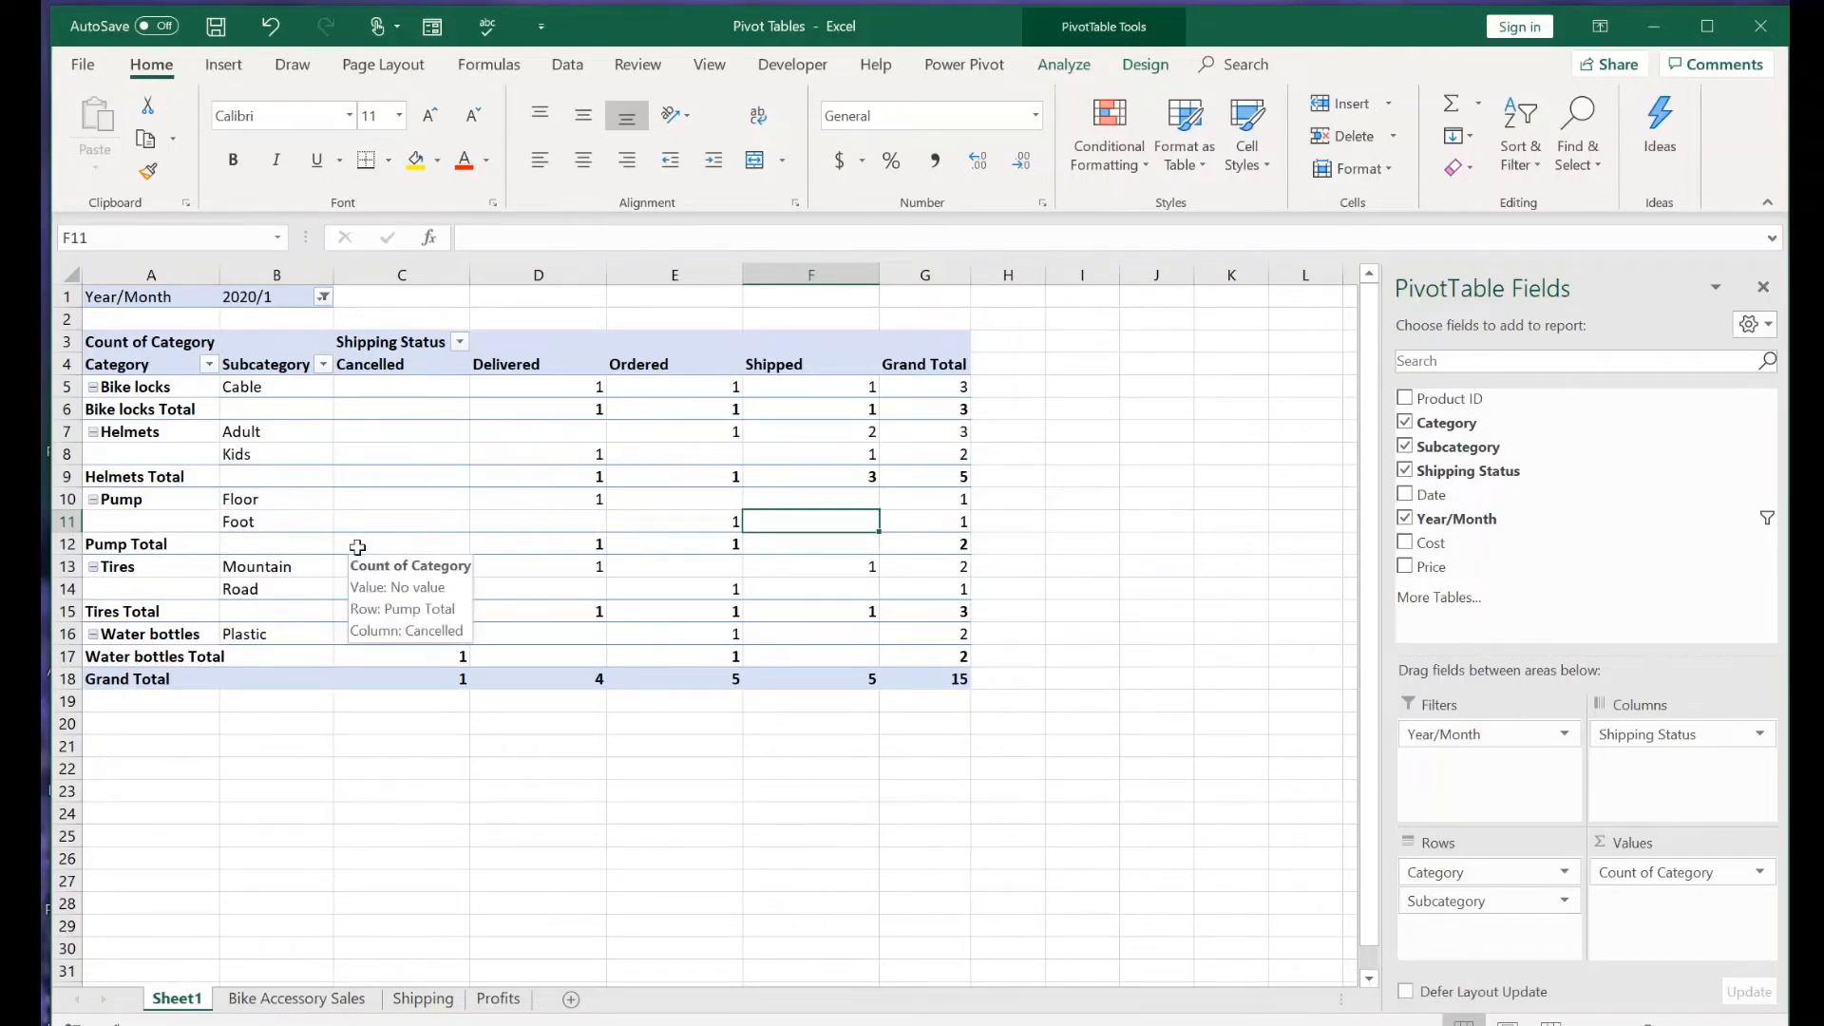
Clear the Category and Shipping Status column filters on the Bike Accessory Sales sheet
{"action": "left_click", "coordinate": [299, 1000]}
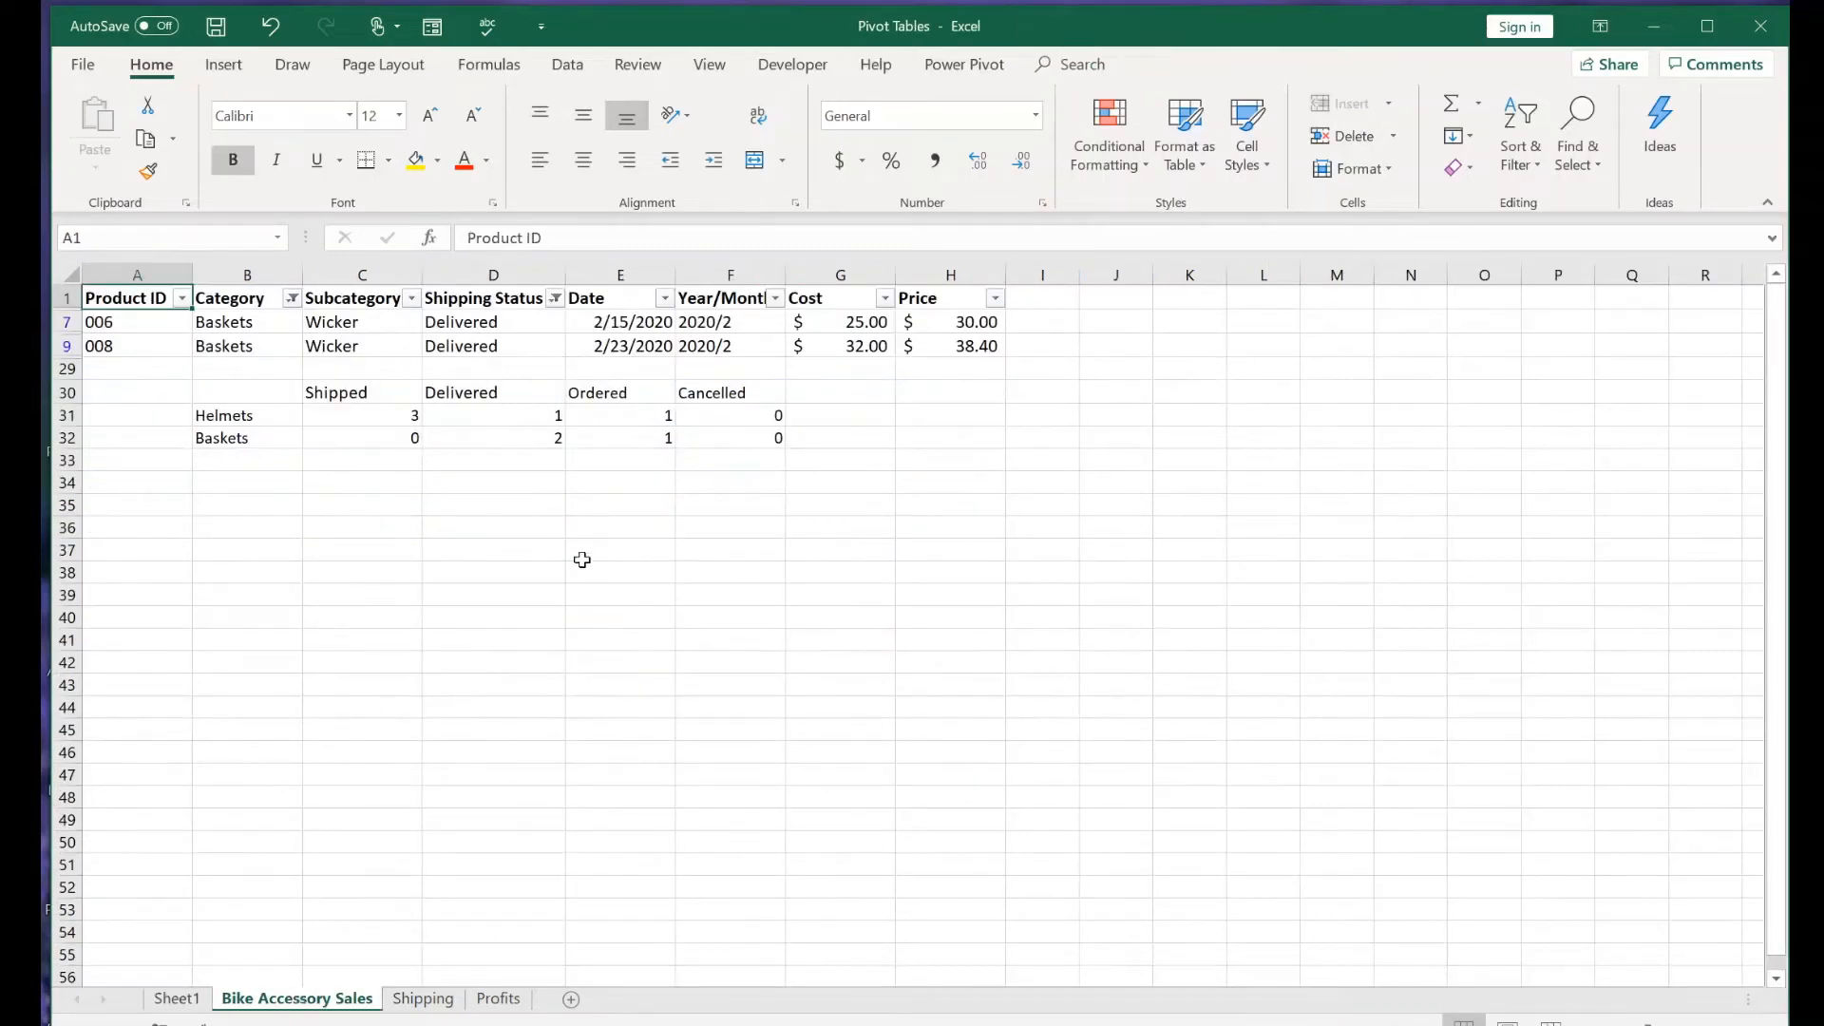
{"action": "left_click", "coordinate": [290, 298]}
{"action": "left_click", "coordinate": [234, 411]}
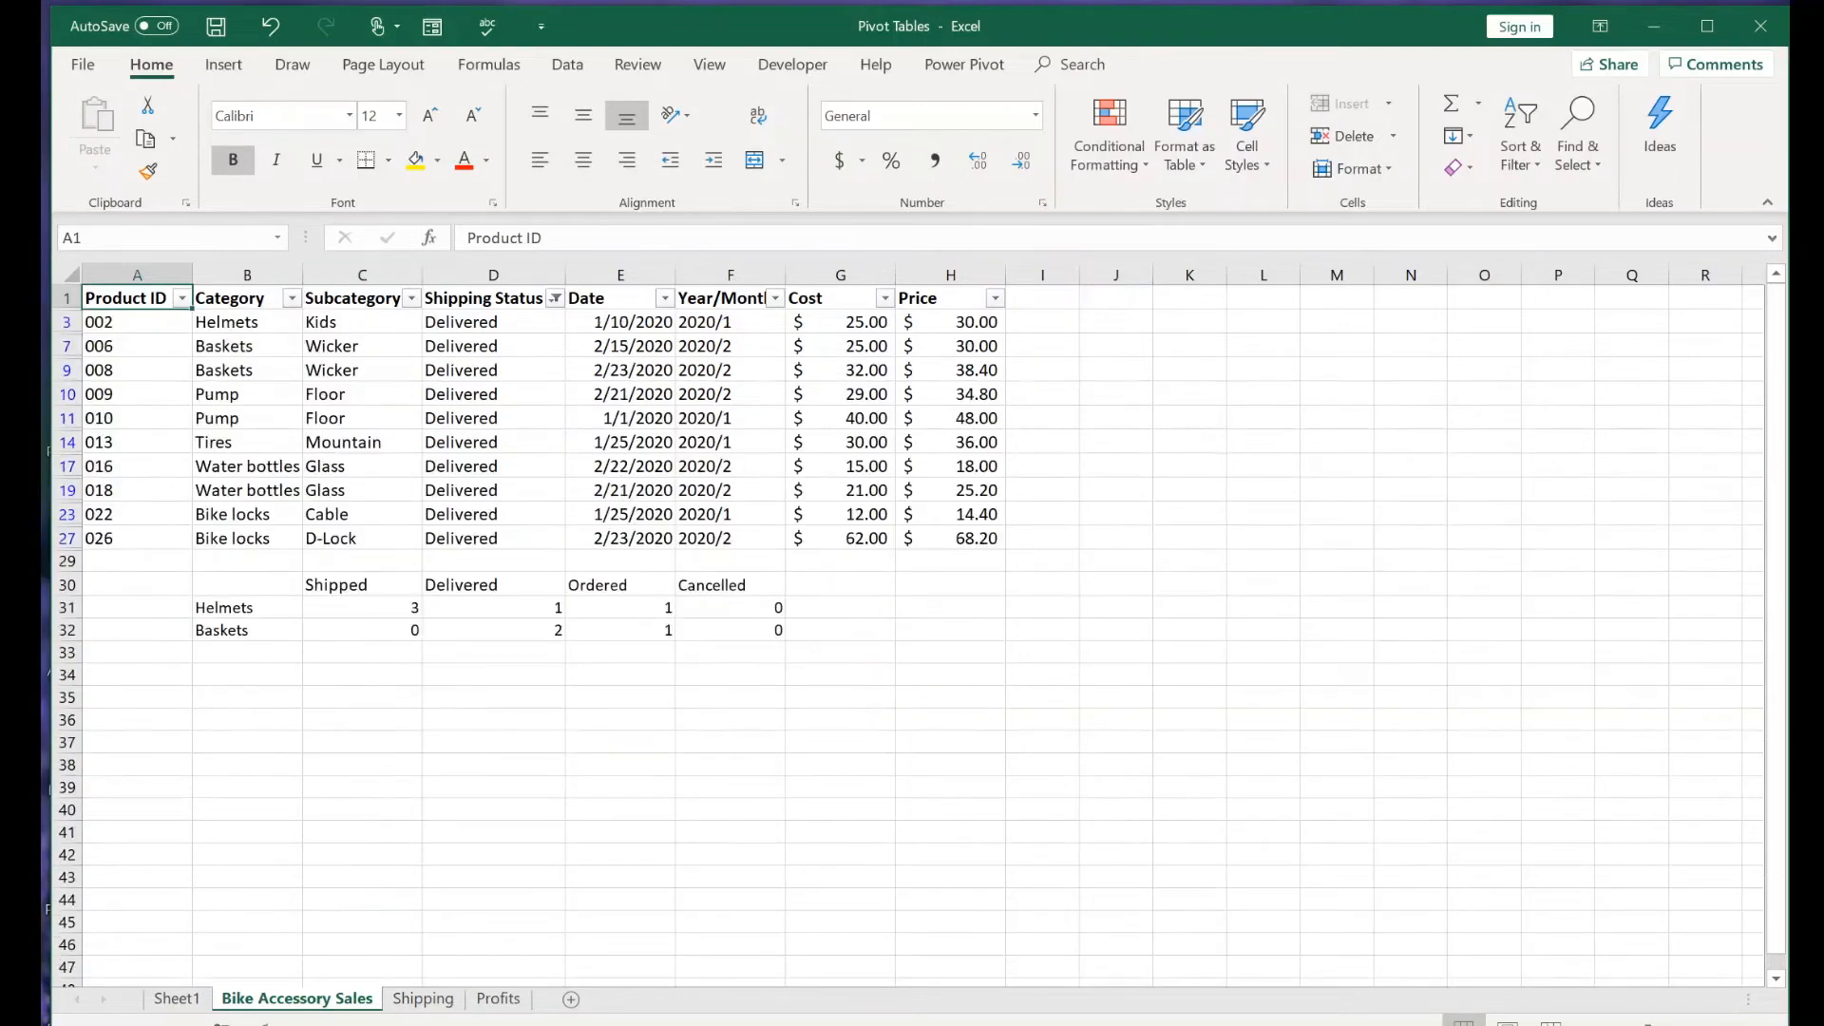
{"action": "left_click", "coordinate": [554, 299]}
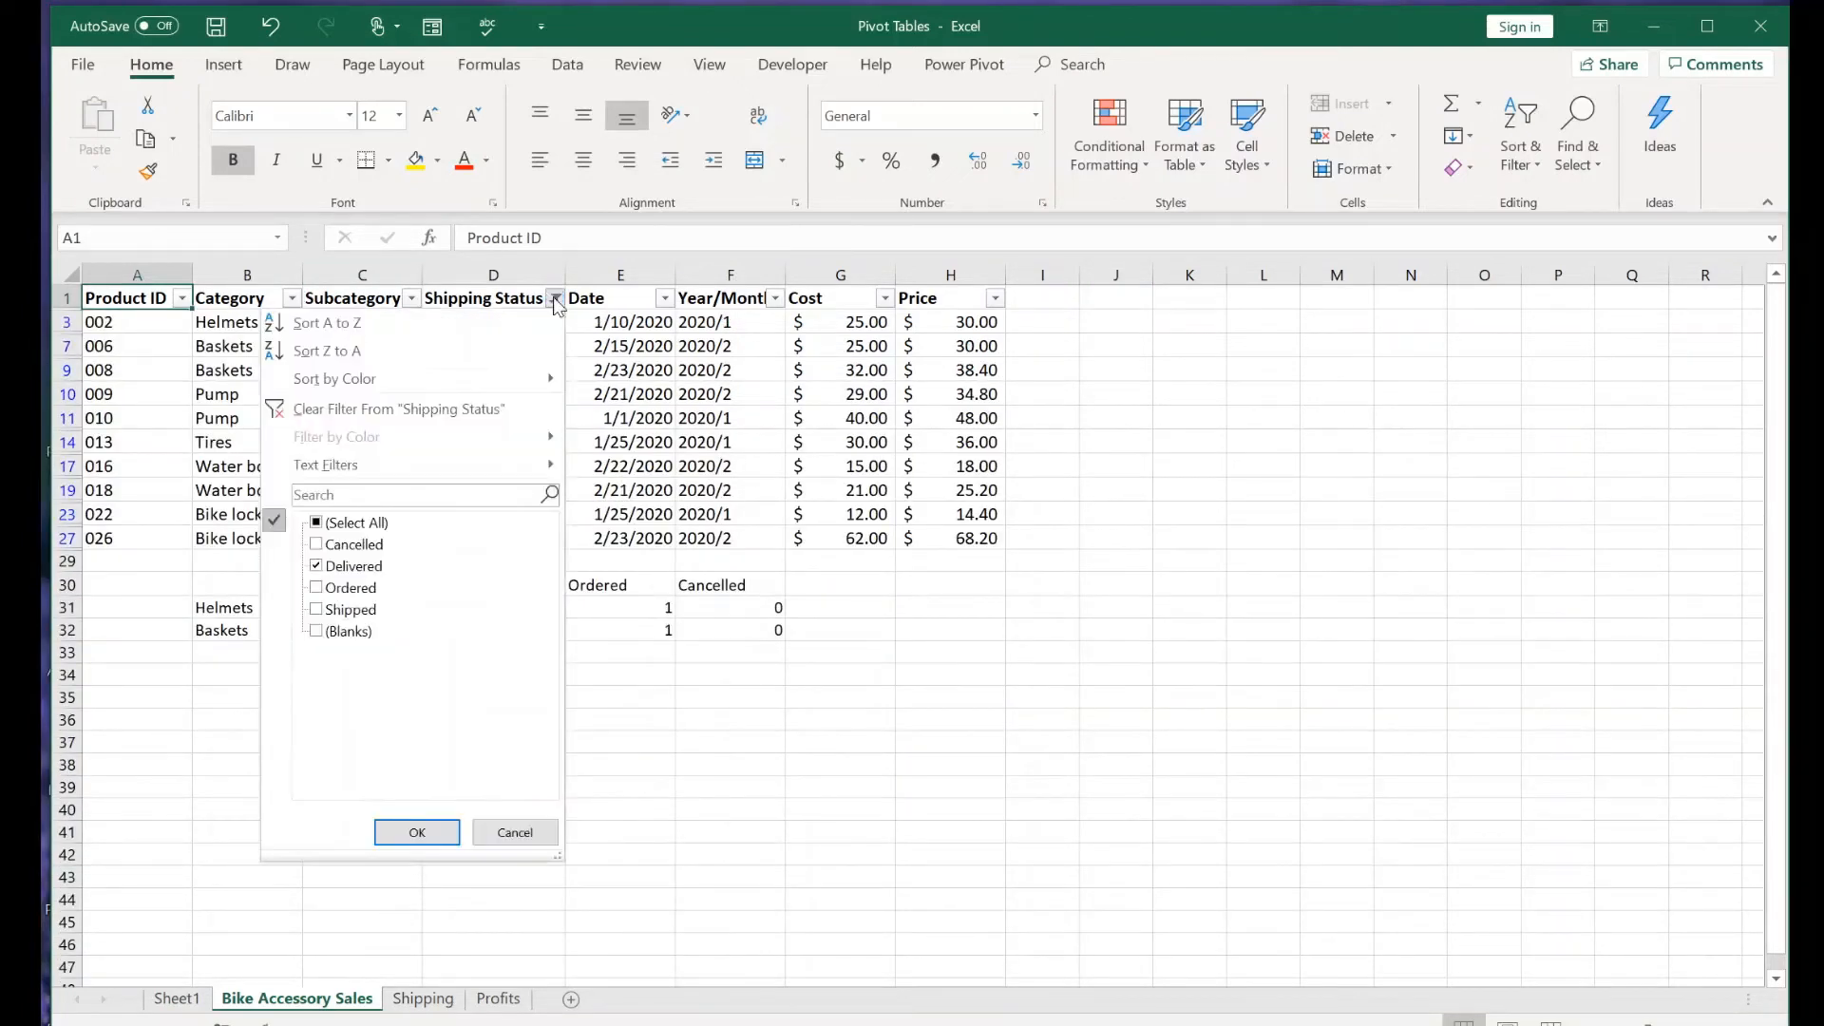
{"action": "left_click", "coordinate": [399, 409]}
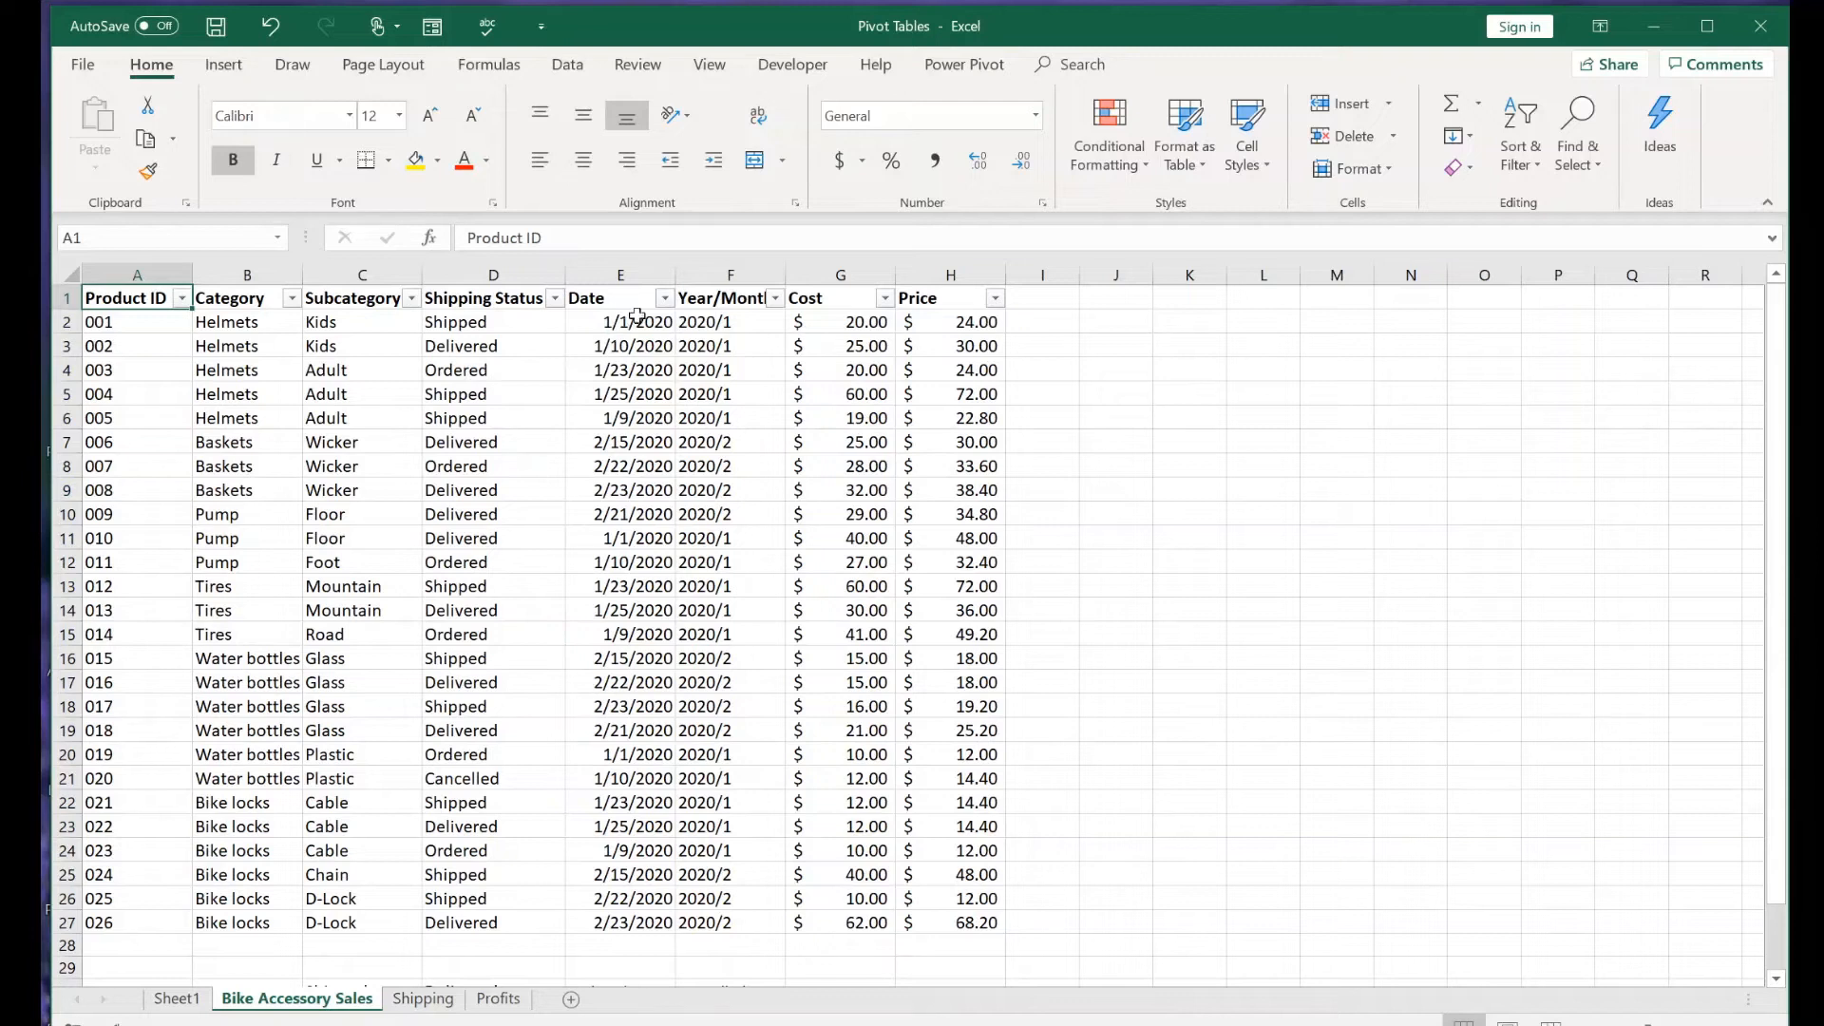
Filter the Year/Month column of the sales data to 2020/2 only
{"action": "left_click", "coordinate": [775, 299]}
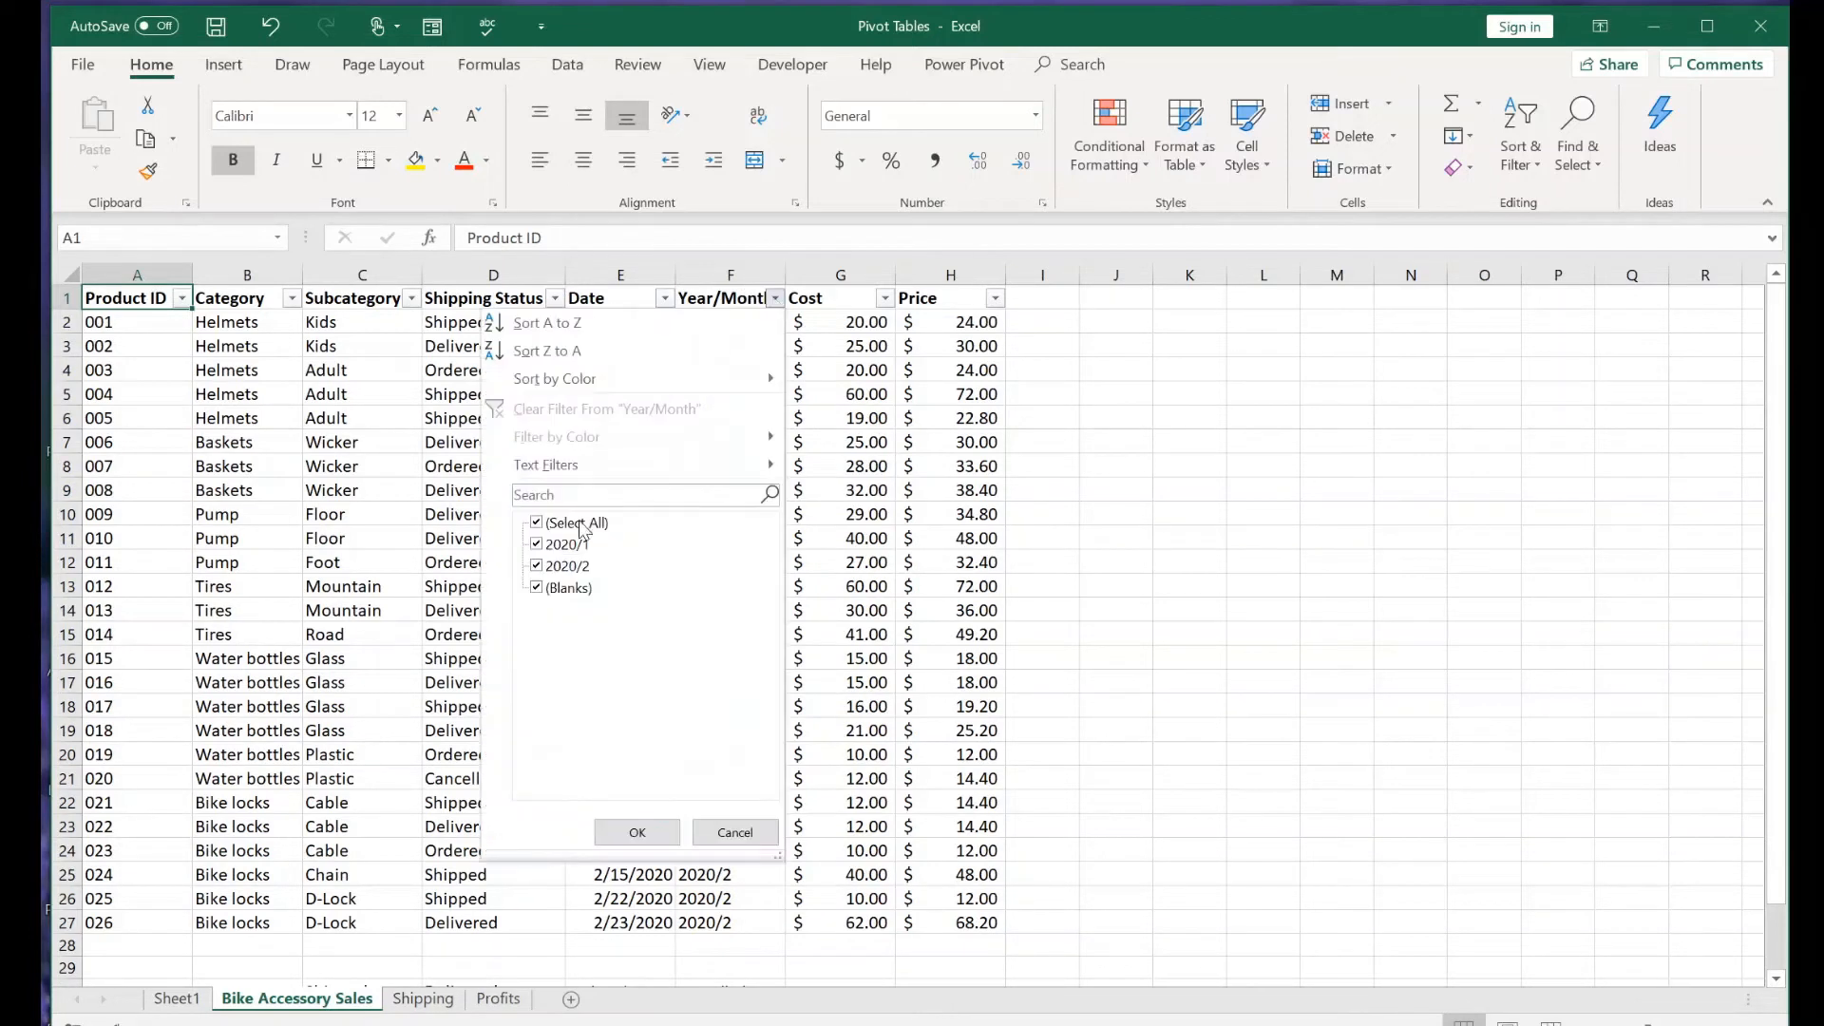
{"action": "left_click", "coordinate": [570, 523]}
{"action": "left_click", "coordinate": [581, 566]}
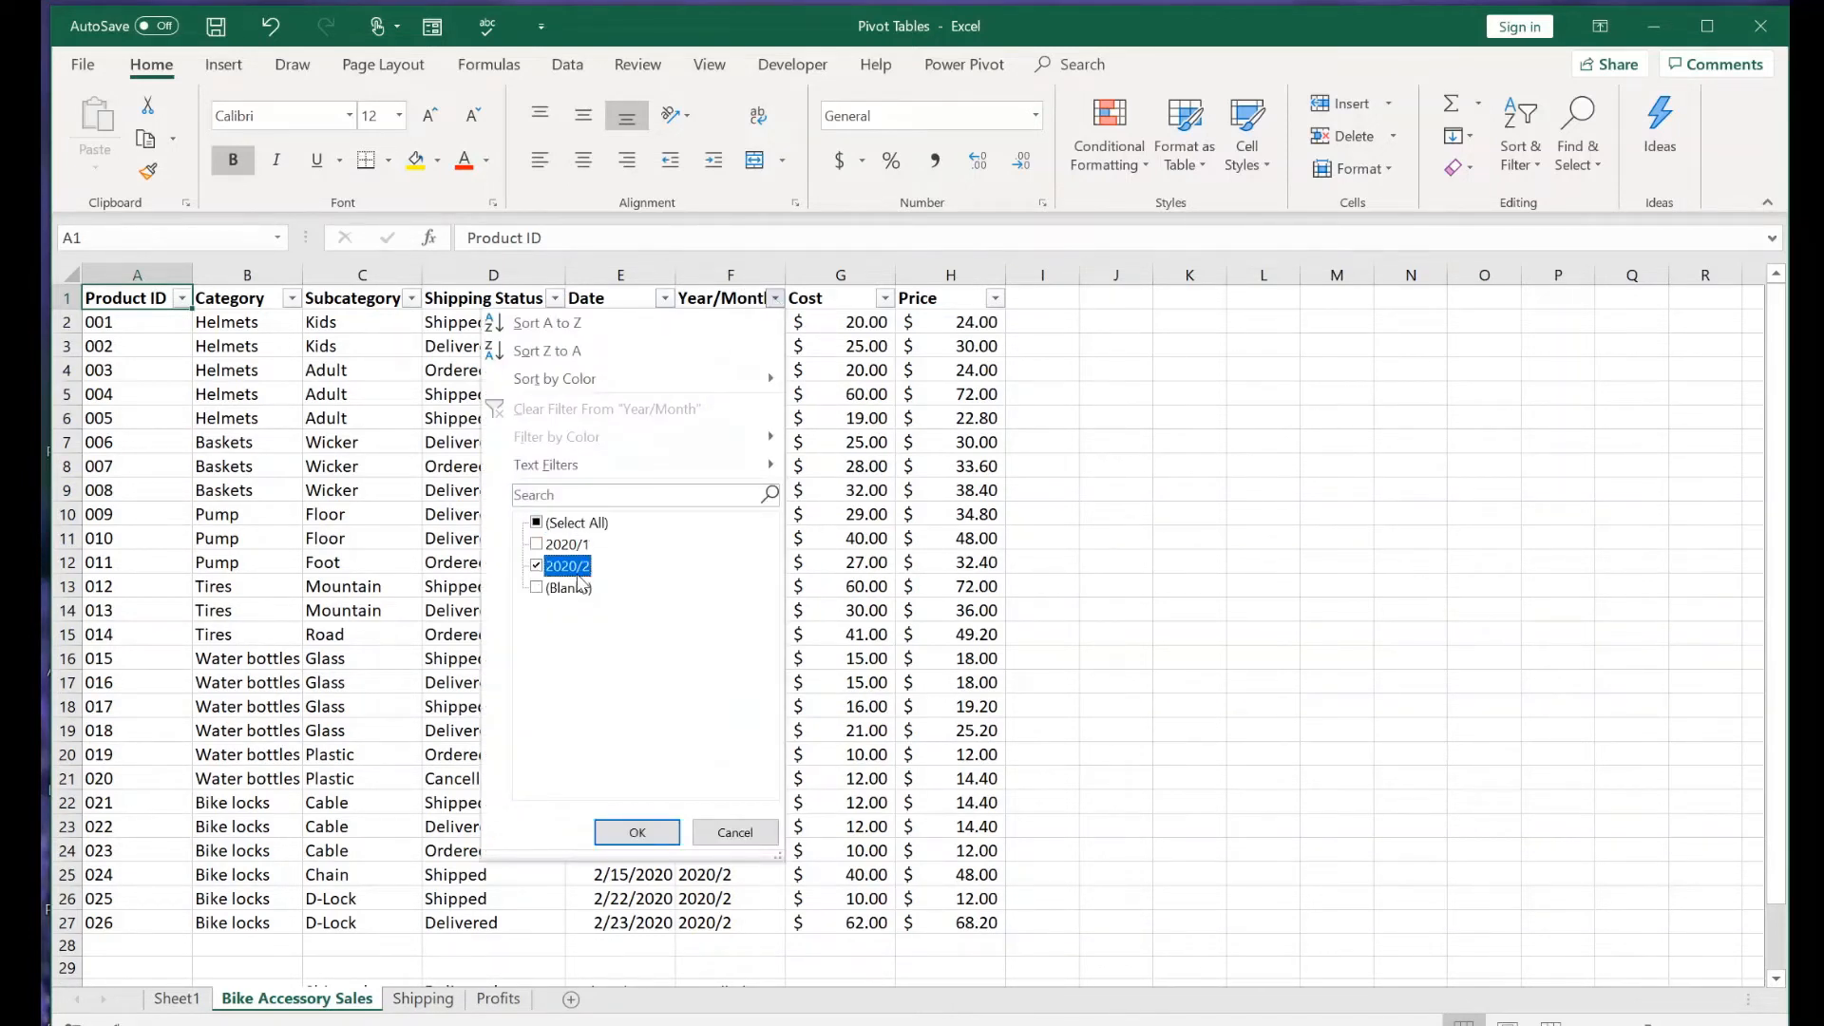
{"action": "left_click", "coordinate": [638, 832]}
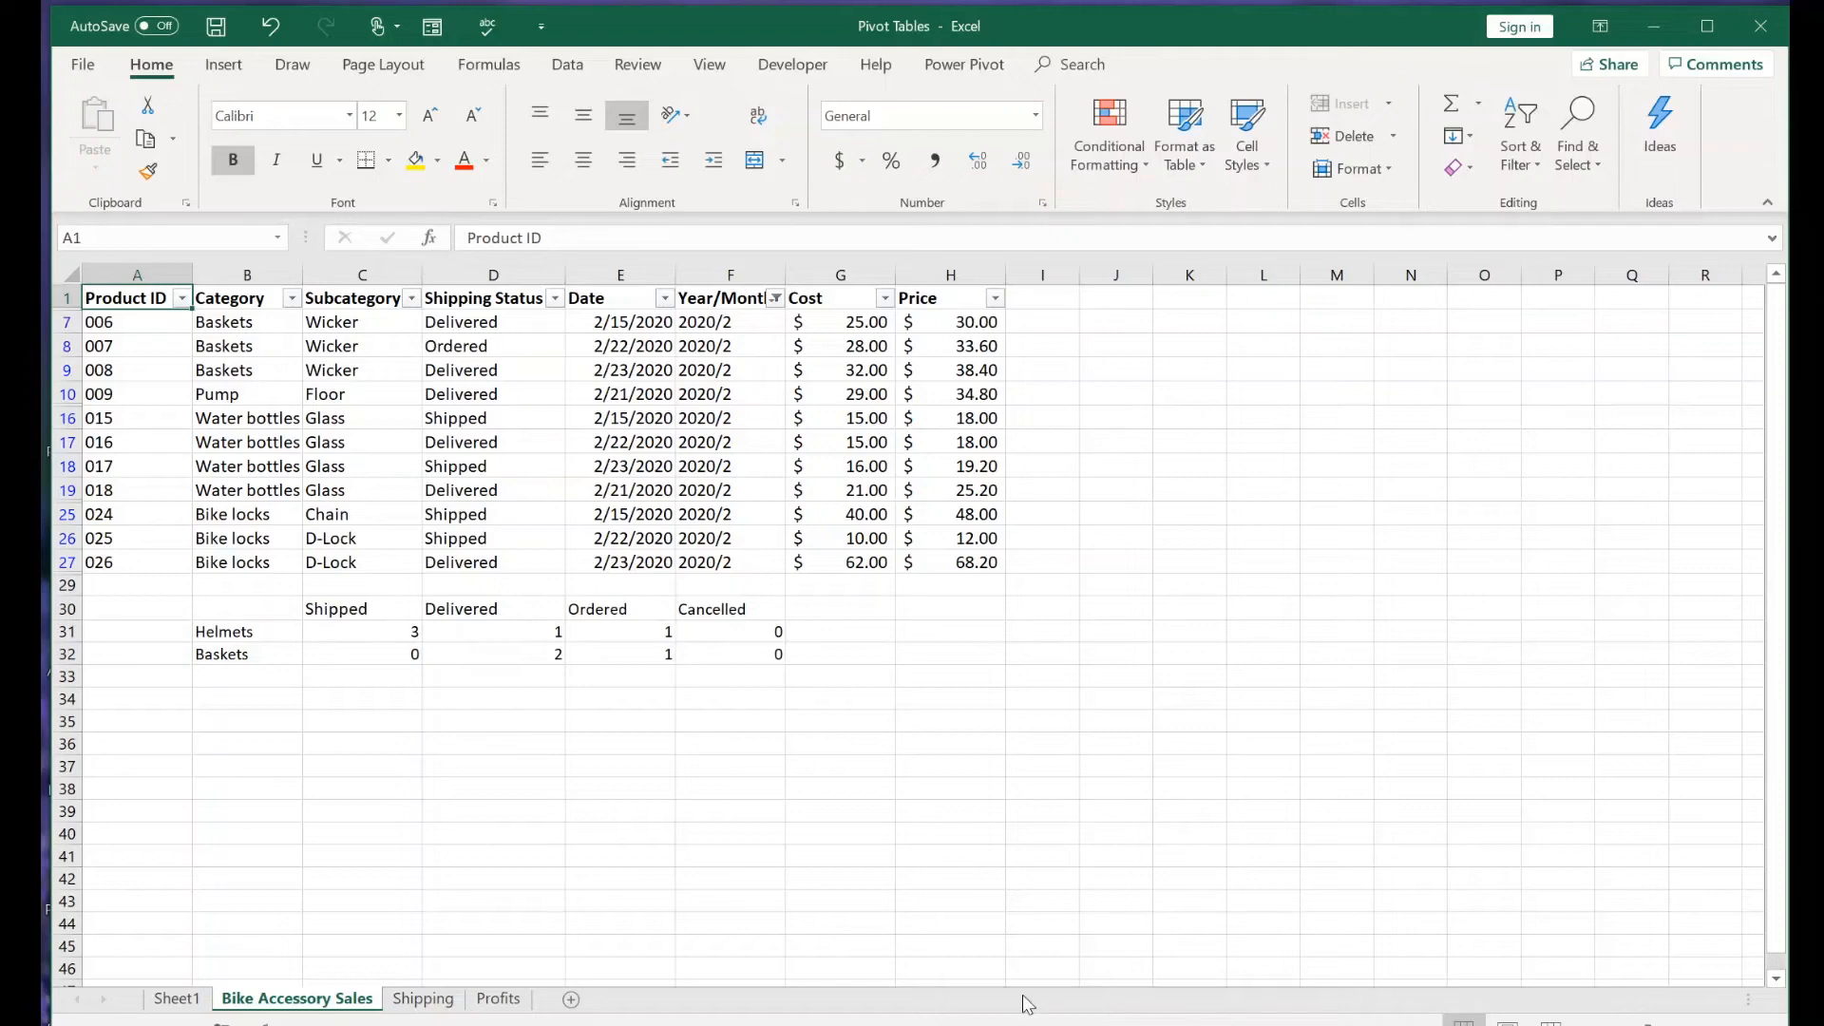
Examine the PivotTable on the Profits sheet and the fields it uses
{"action": "left_click", "coordinate": [498, 999]}
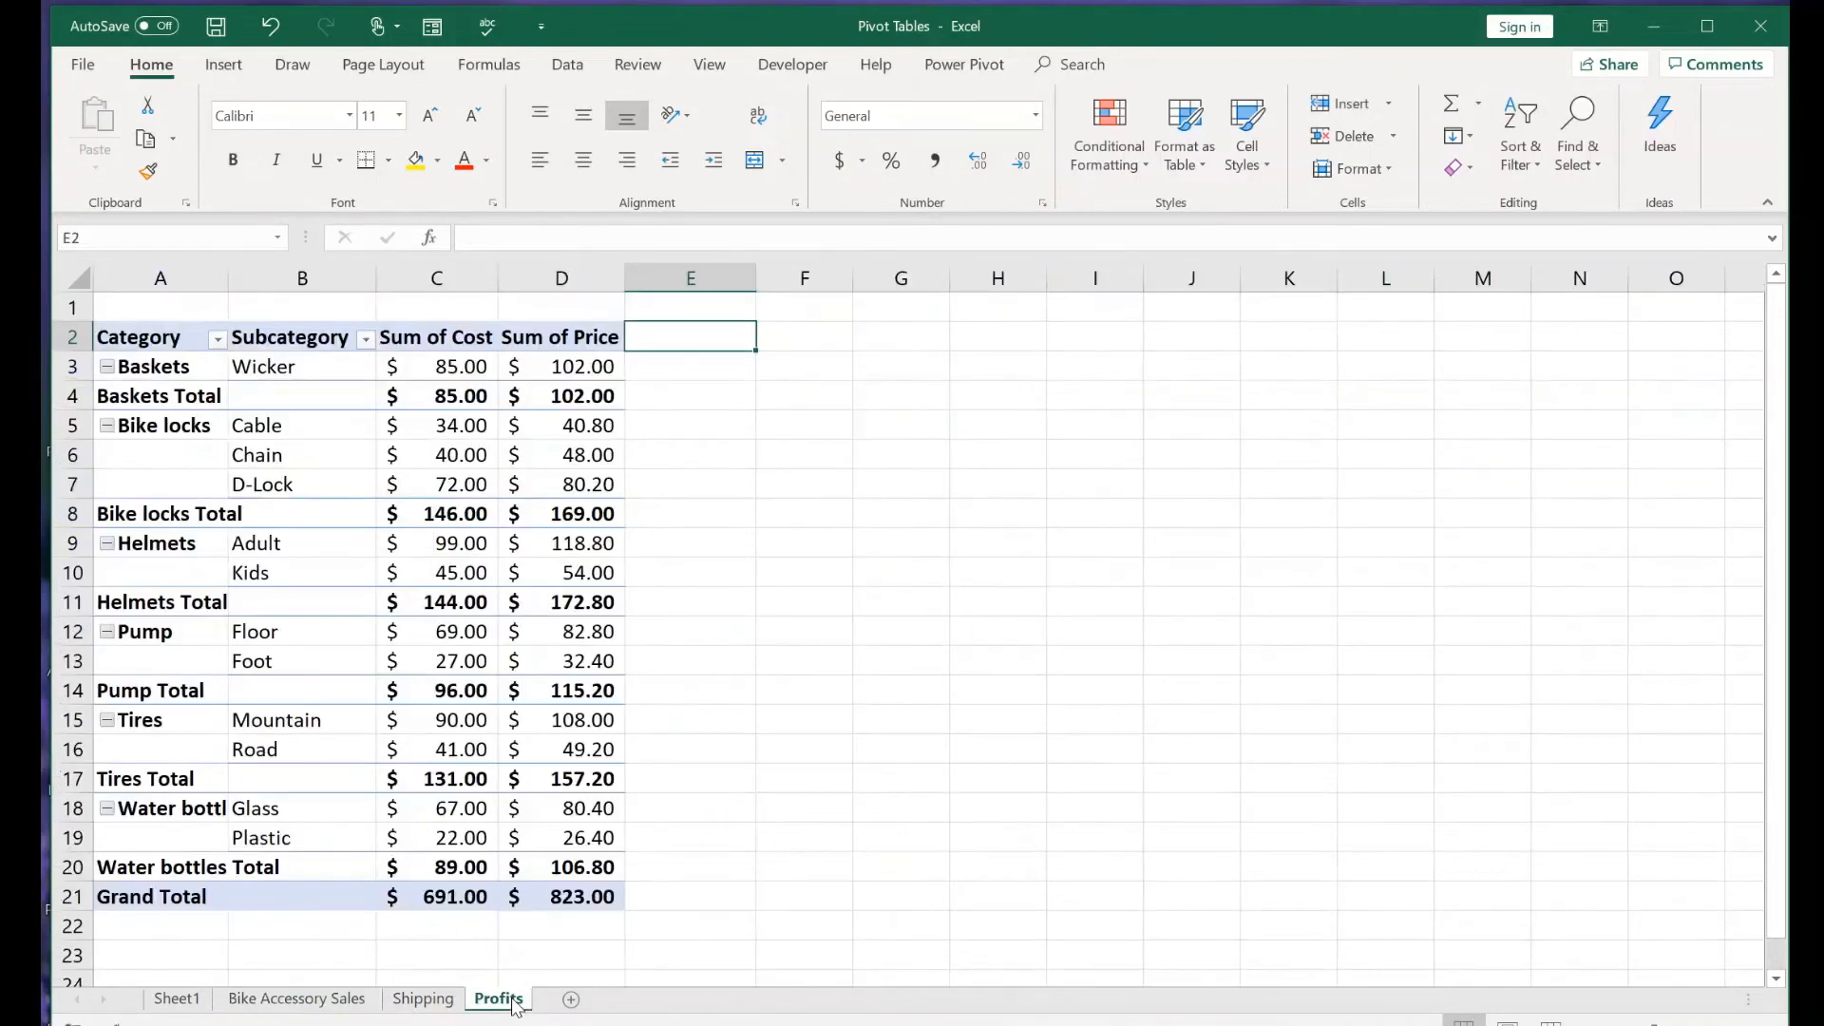
{"action": "left_click", "coordinate": [432, 789]}
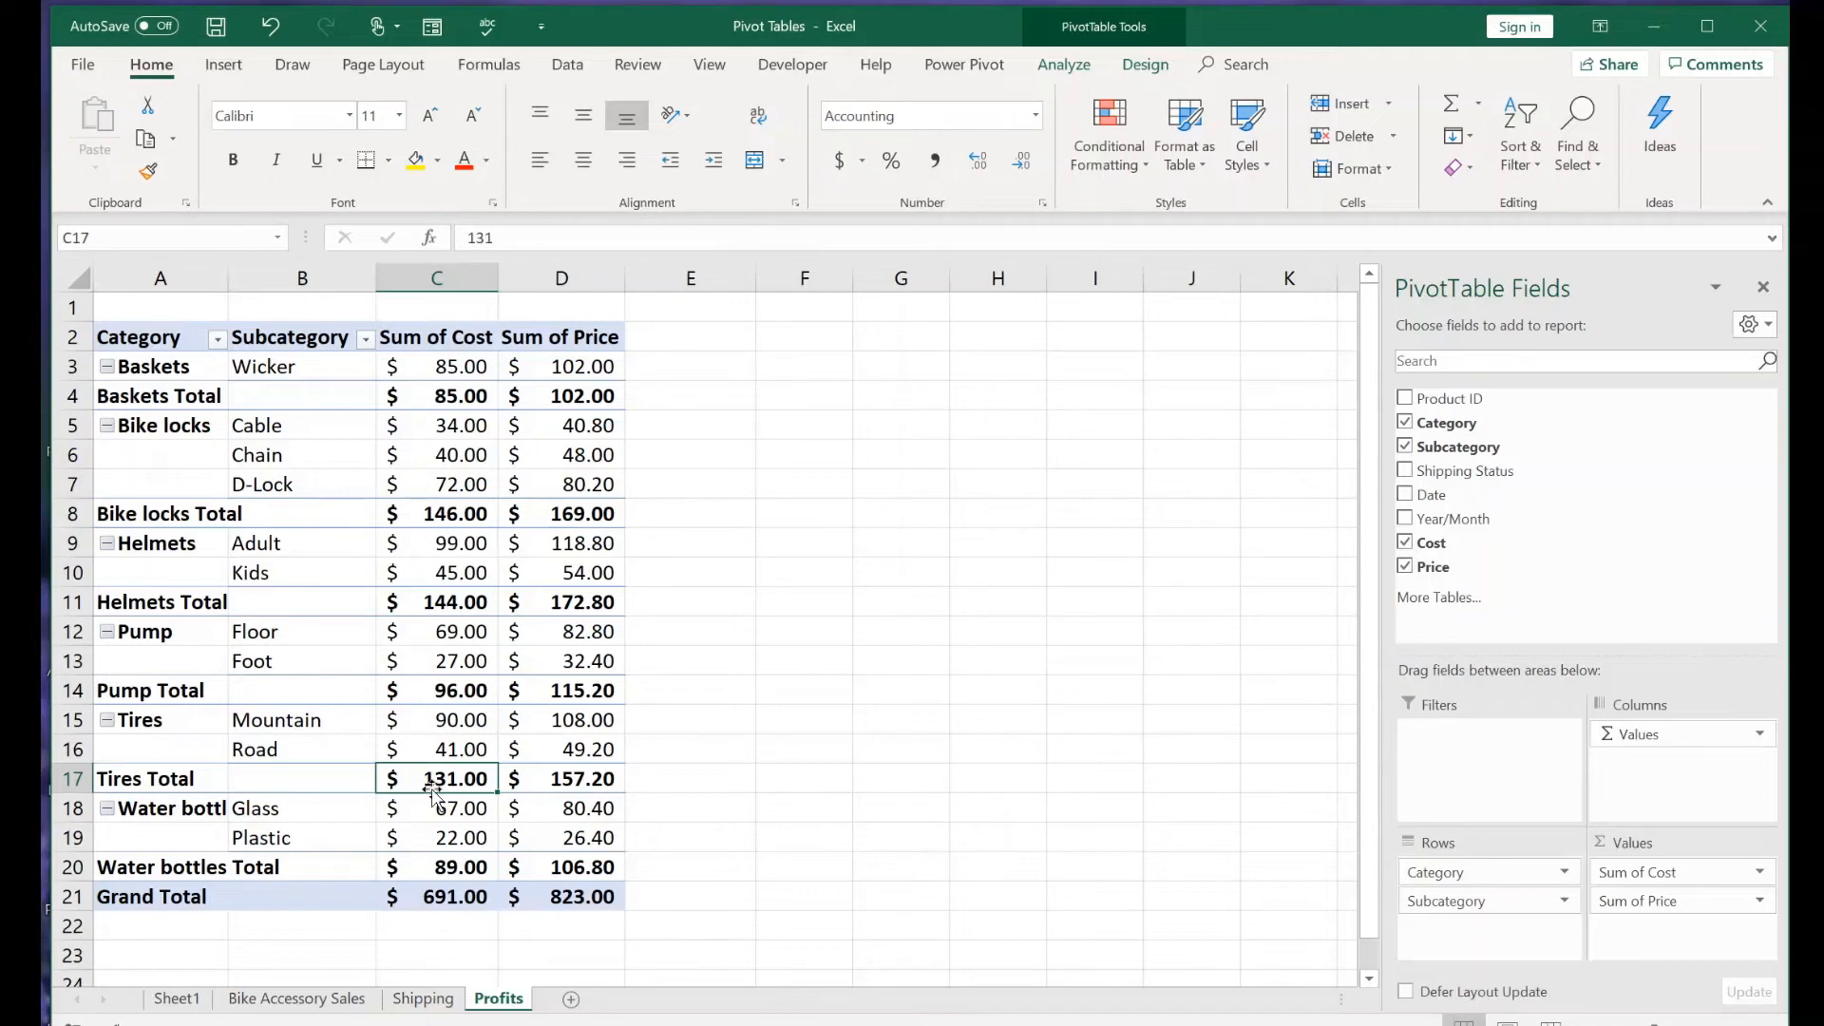
Return to the Bike Accessory Sales sheet and clear the Year/Month column filter
{"action": "left_click", "coordinate": [266, 999]}
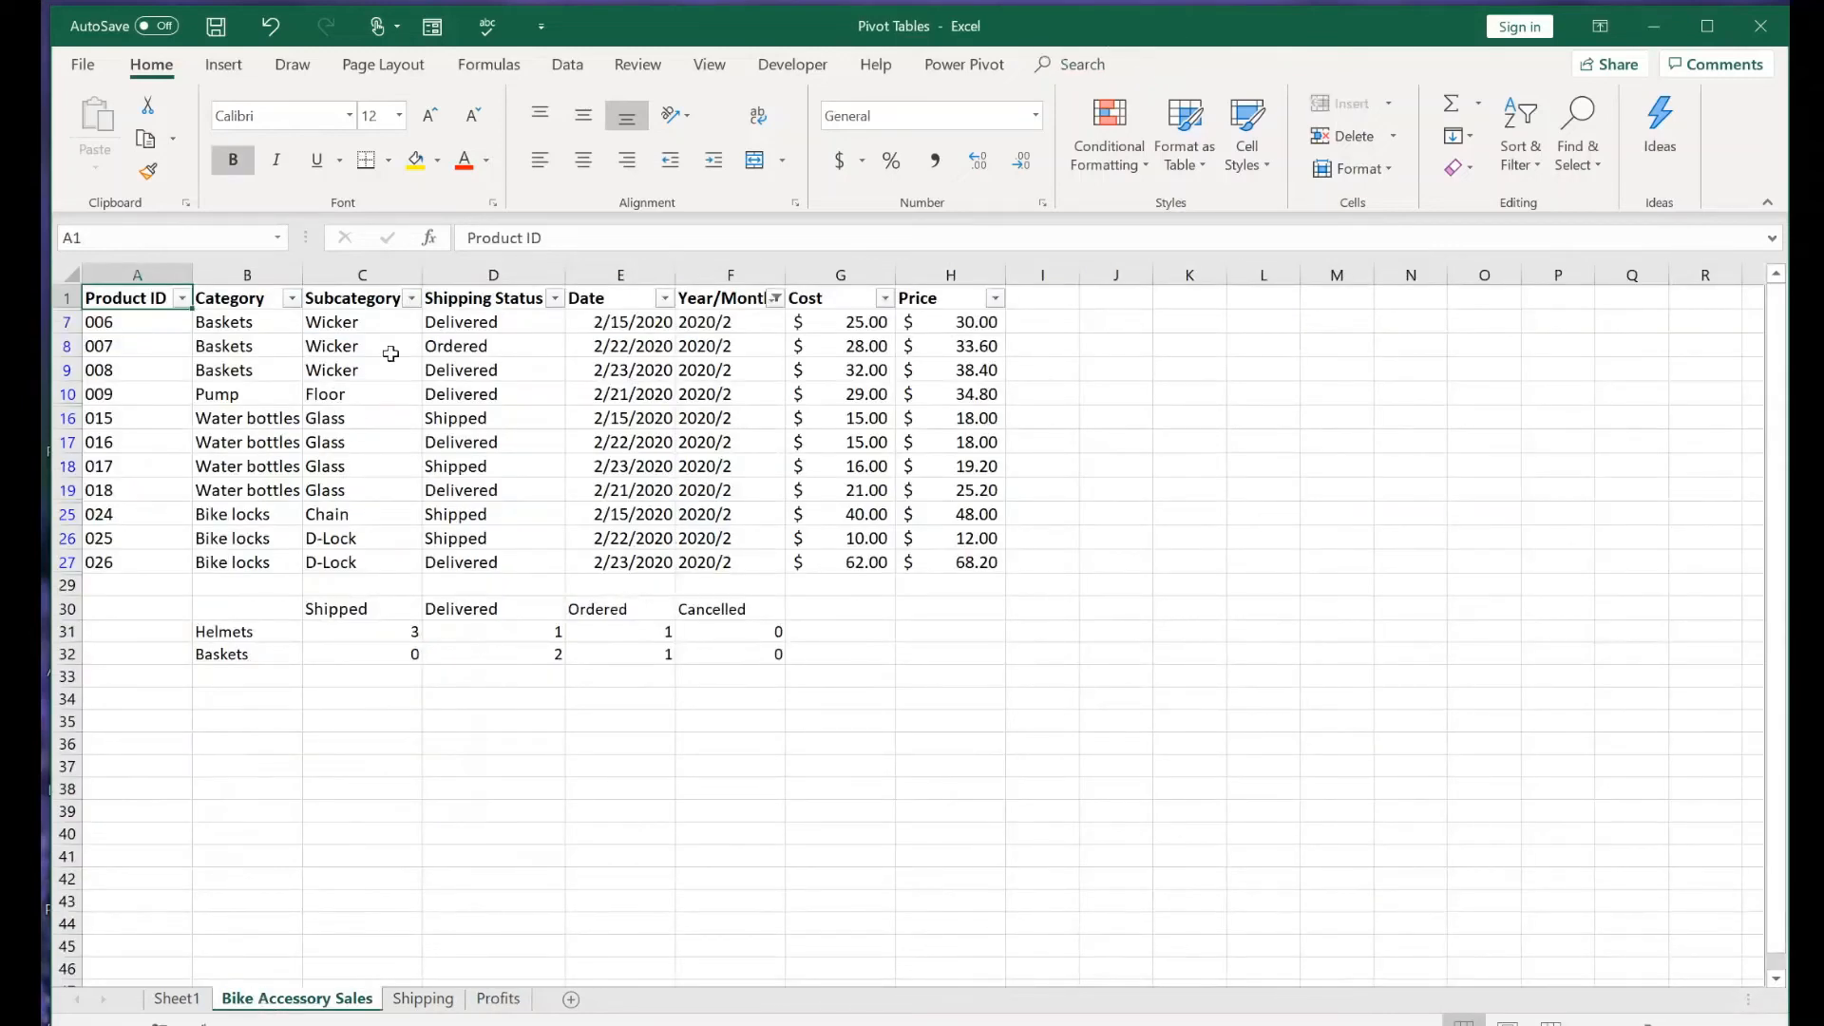
{"action": "left_click", "coordinate": [776, 298]}
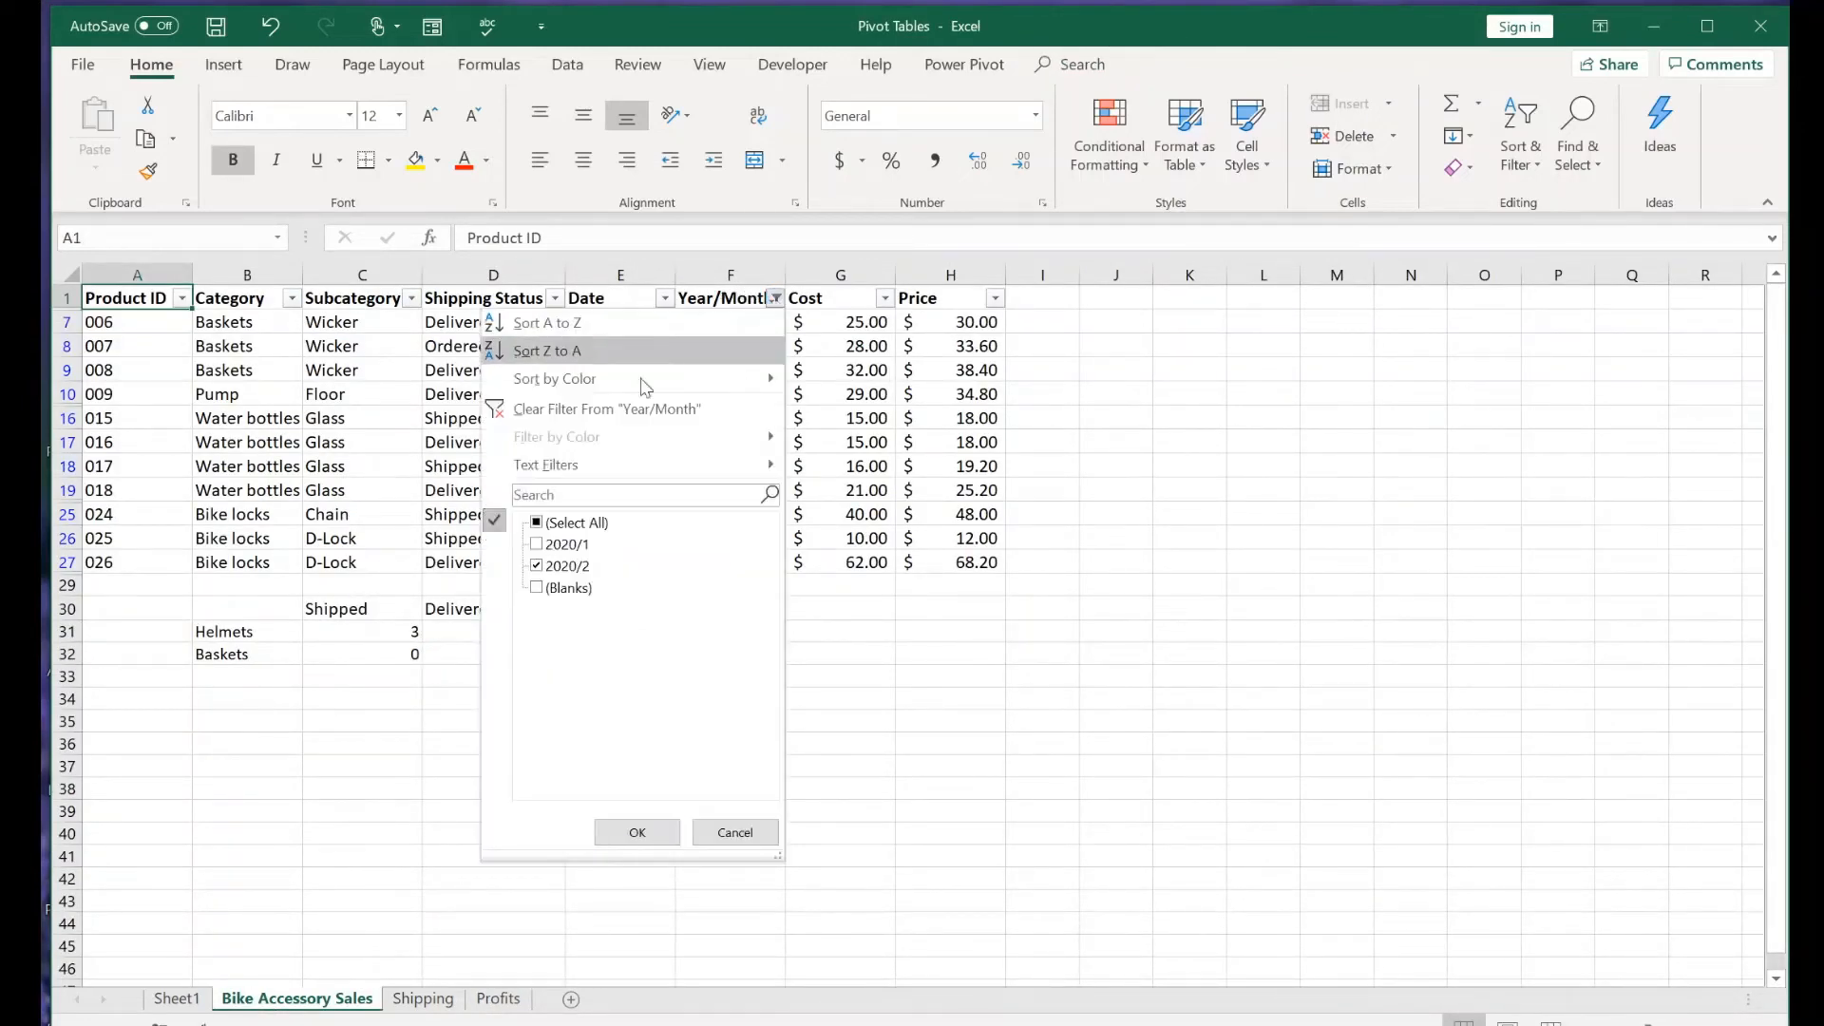
{"action": "left_click", "coordinate": [608, 408]}
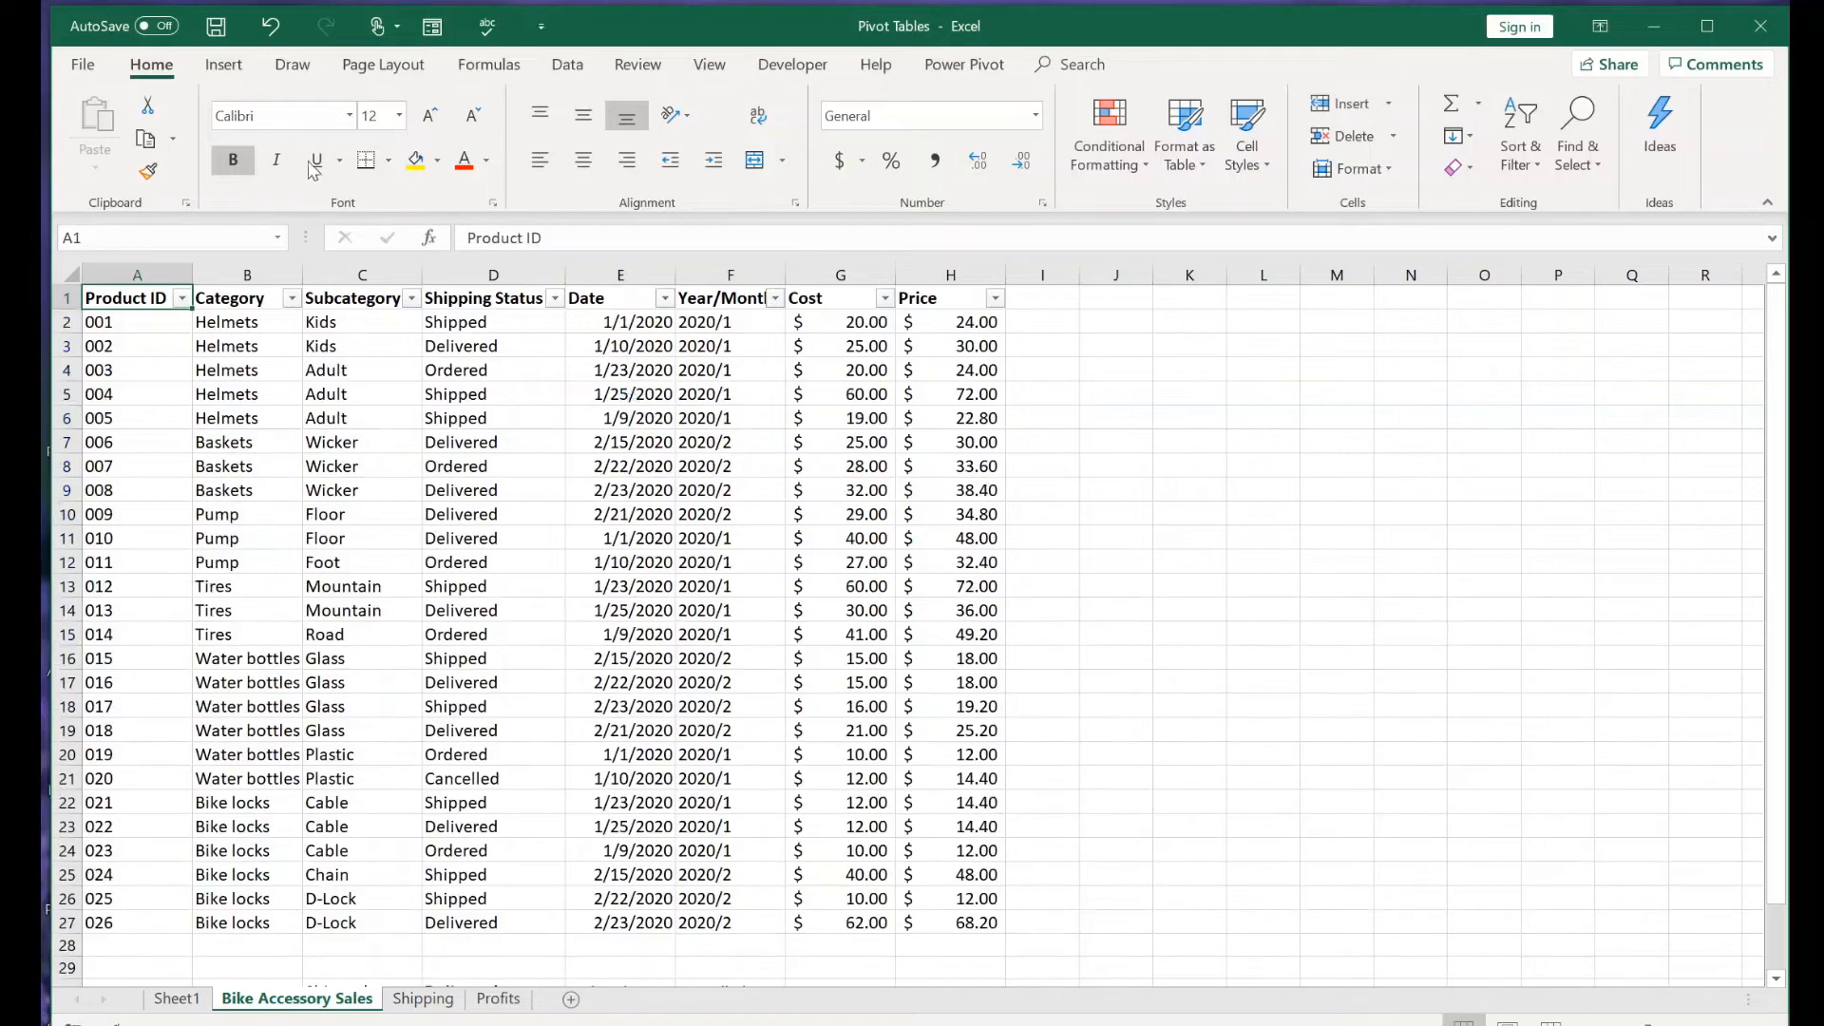
Create a PivotTable from the sales data range A1:H27 on a new worksheet
{"action": "left_click", "coordinate": [224, 64]}
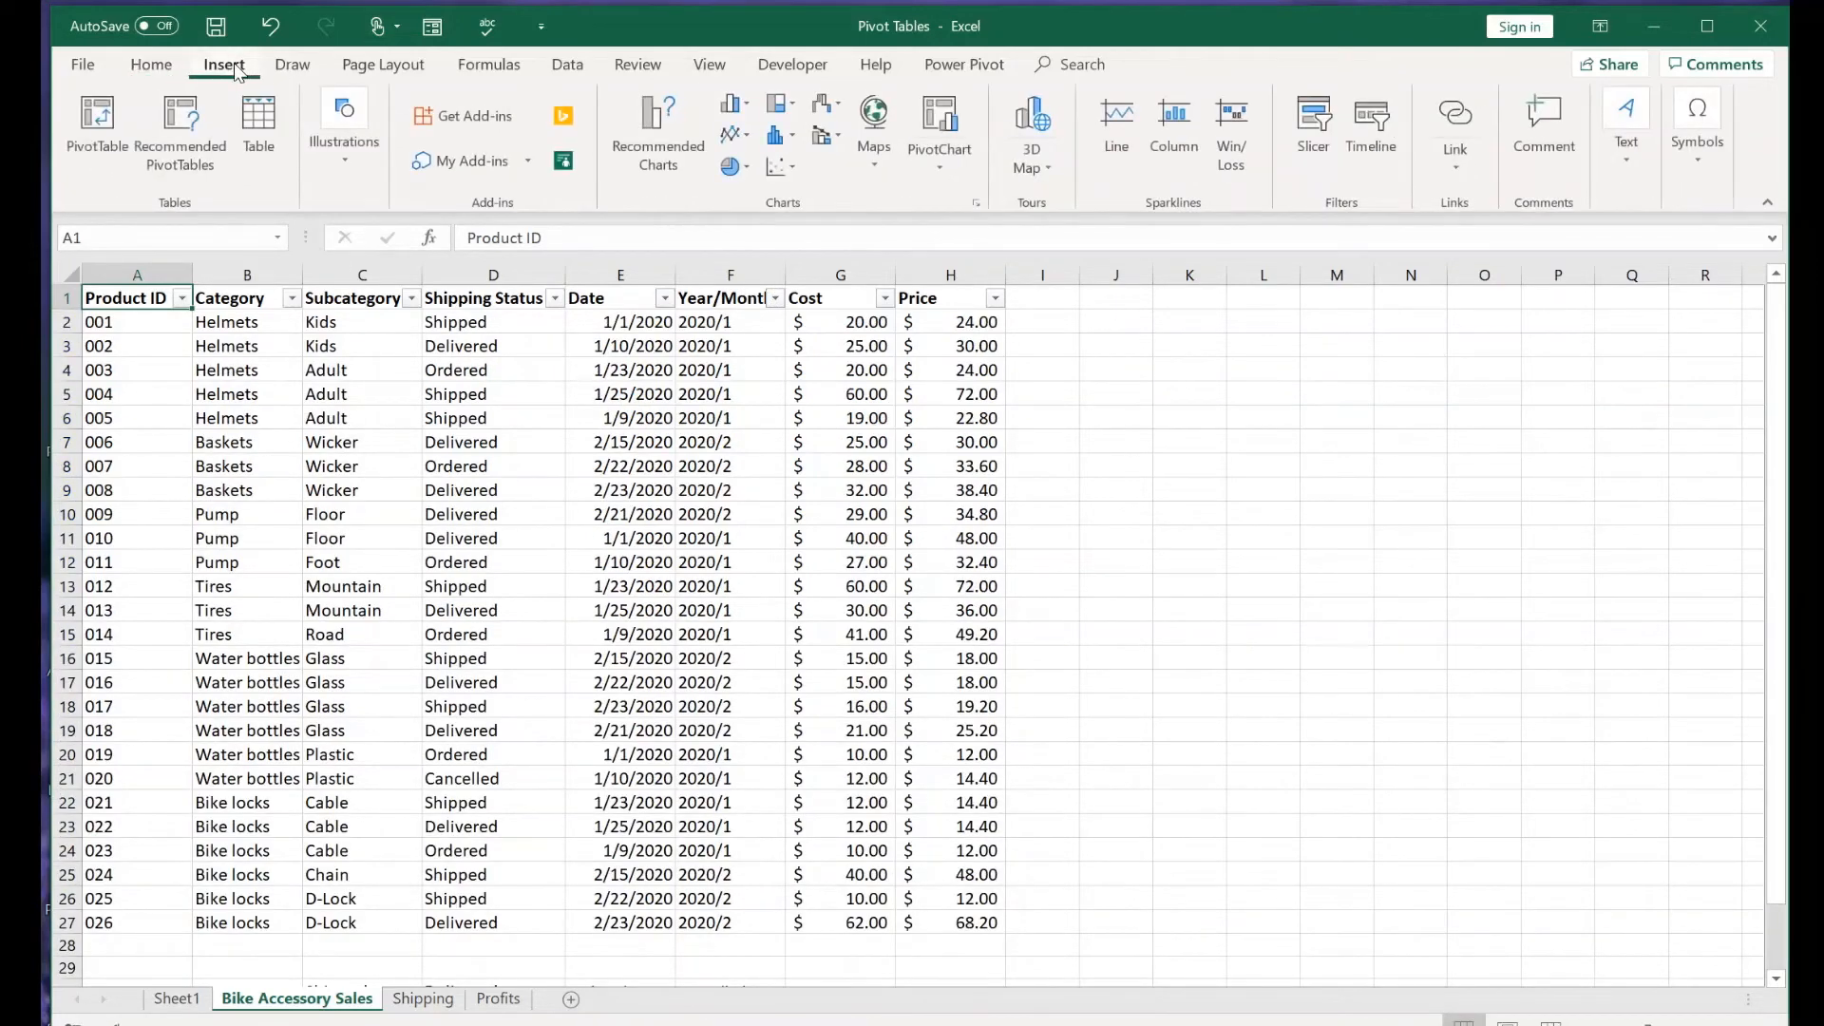
{"action": "left_click", "coordinate": [107, 122]}
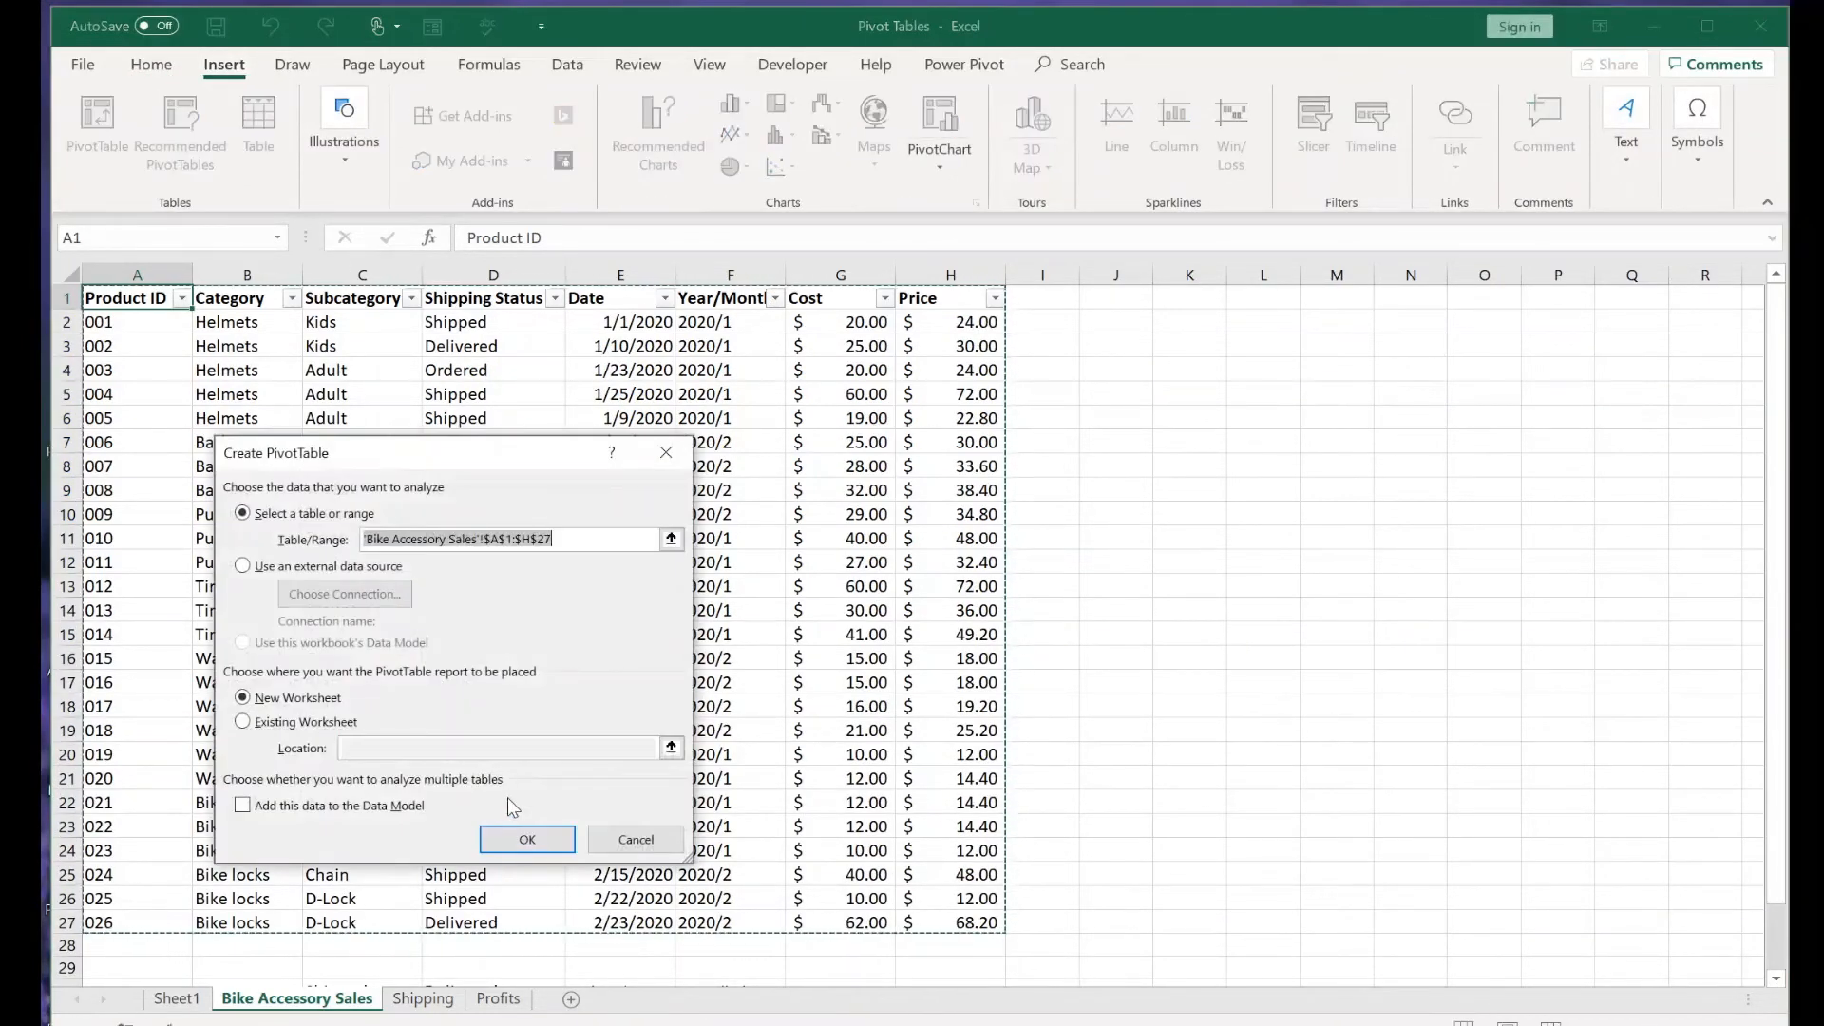
{"action": "left_click", "coordinate": [524, 838]}
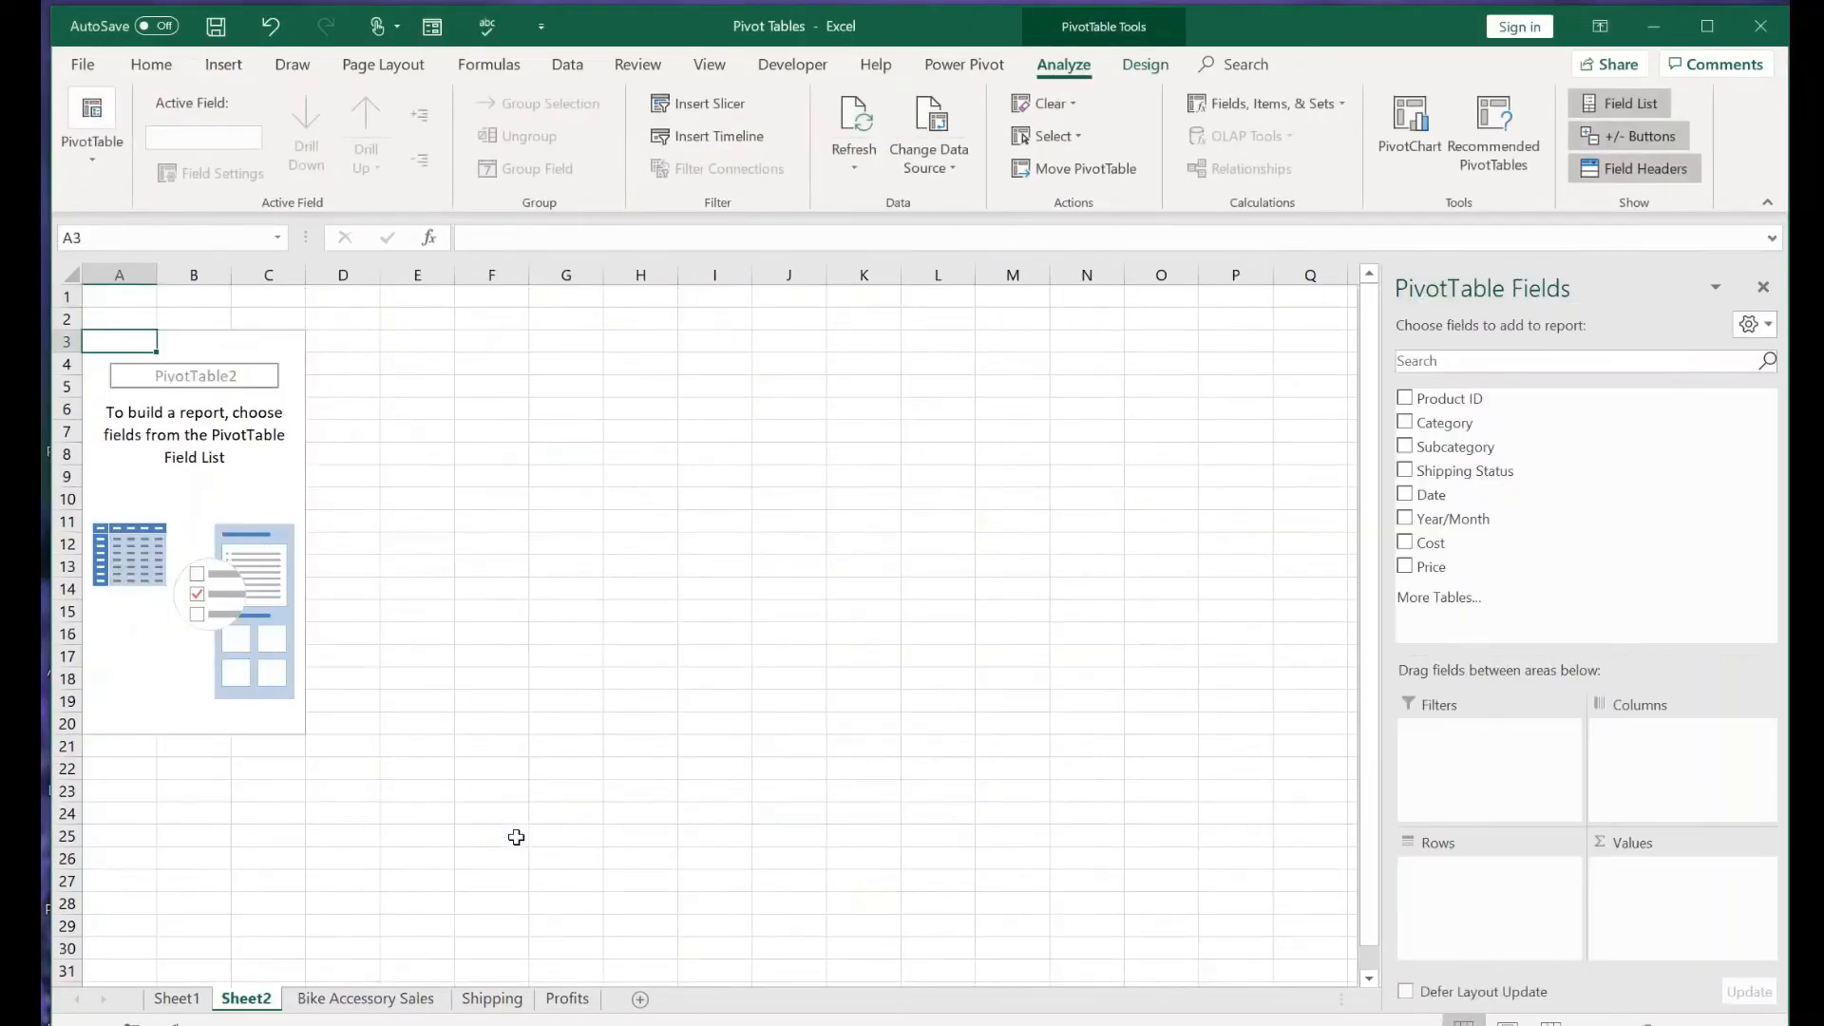
Lay out the new PivotTable with Category and Subcategory as rows and the sums of Cost and Price as values
{"action": "left_click_drag", "start_coordinate": [1444, 423], "coordinate": [1471, 874]}
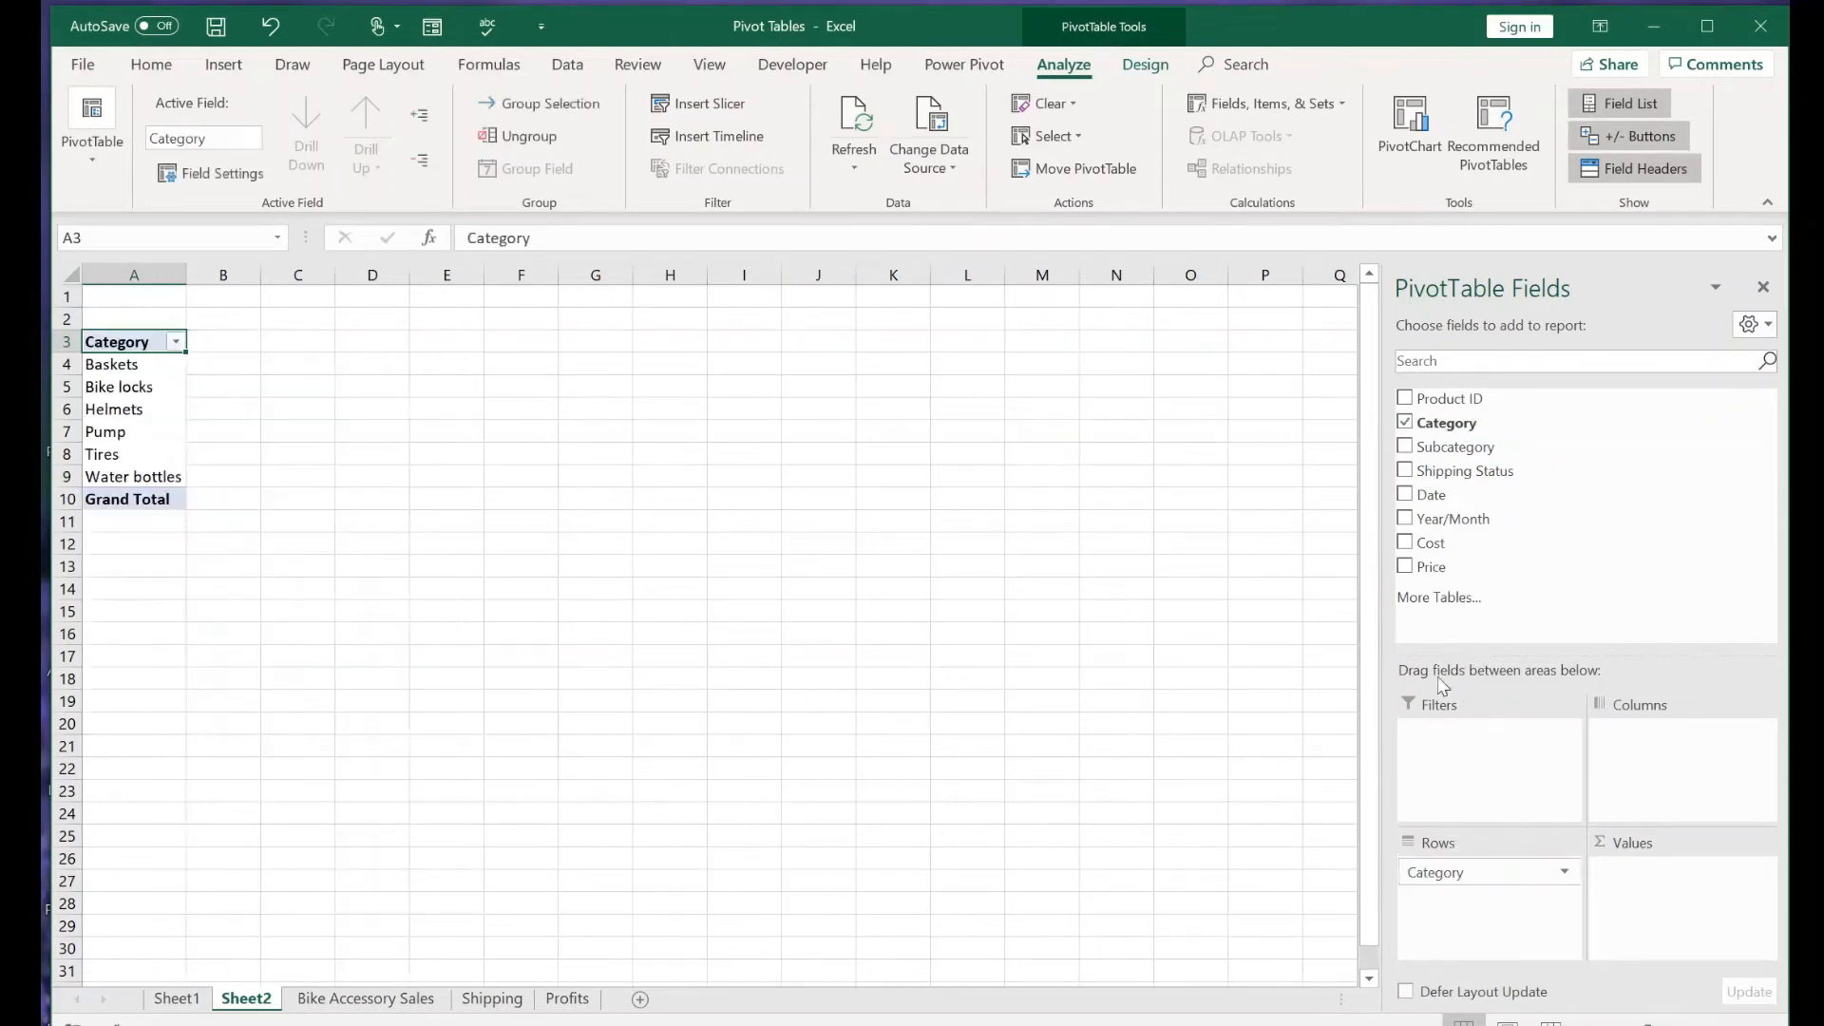
{"action": "left_click_drag", "start_coordinate": [1508, 456], "coordinate": [1524, 900]}
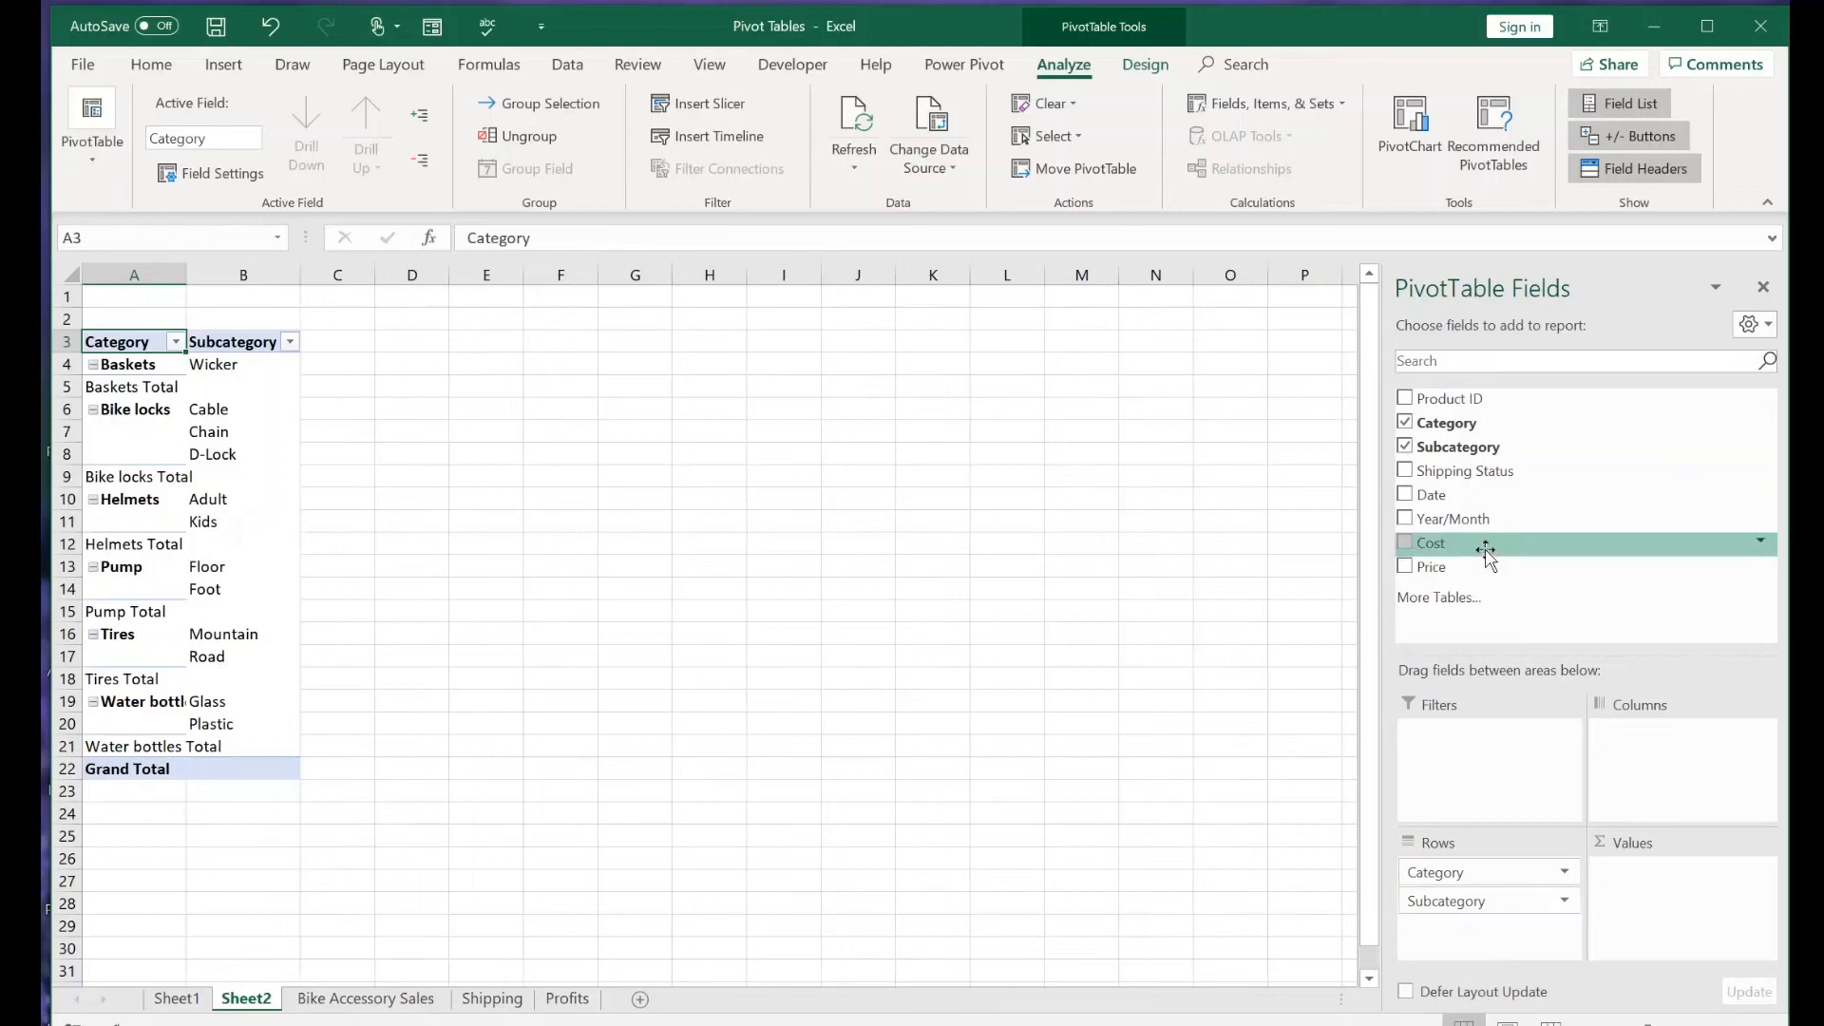
{"action": "left_click_drag", "start_coordinate": [1487, 554], "coordinate": [1672, 872]}
{"action": "left_click_drag", "start_coordinate": [1487, 567], "coordinate": [1654, 907]}
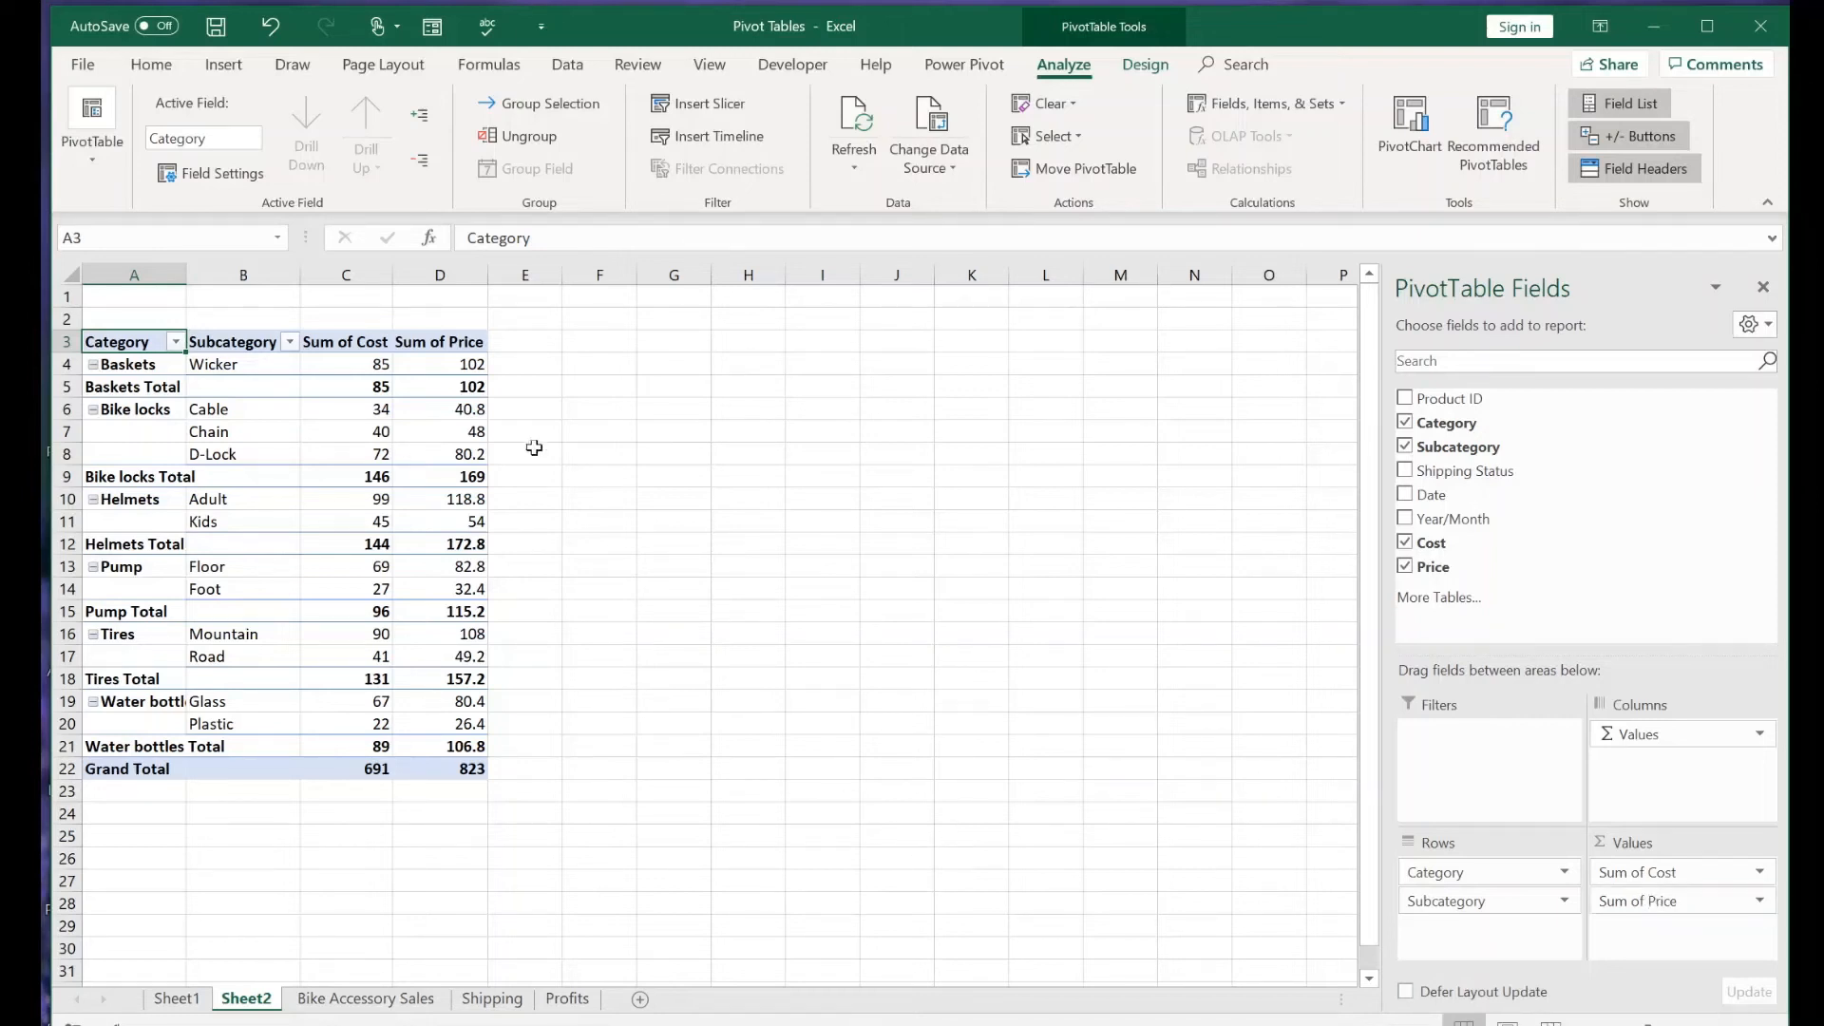
Add a calculated field named Profit with the formula Price - Cost to the PivotTable
{"action": "left_click", "coordinate": [477, 364]}
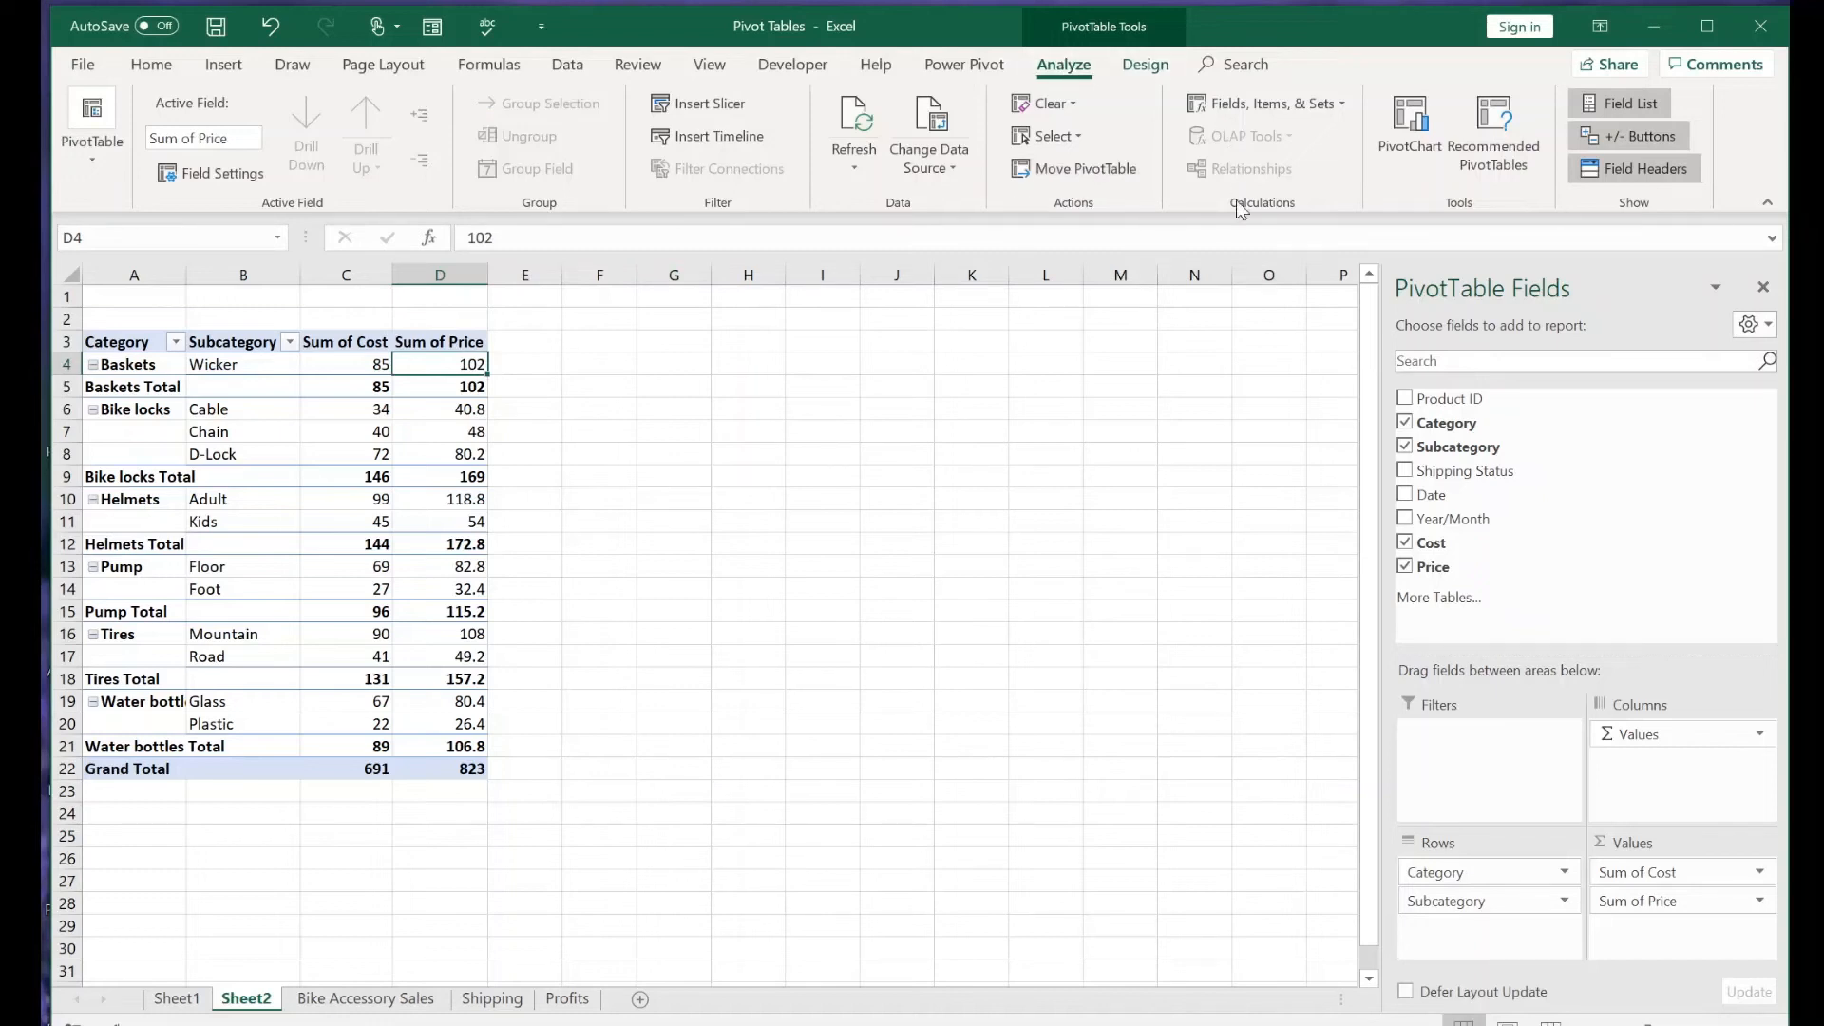
{"action": "left_click", "coordinate": [1239, 112]}
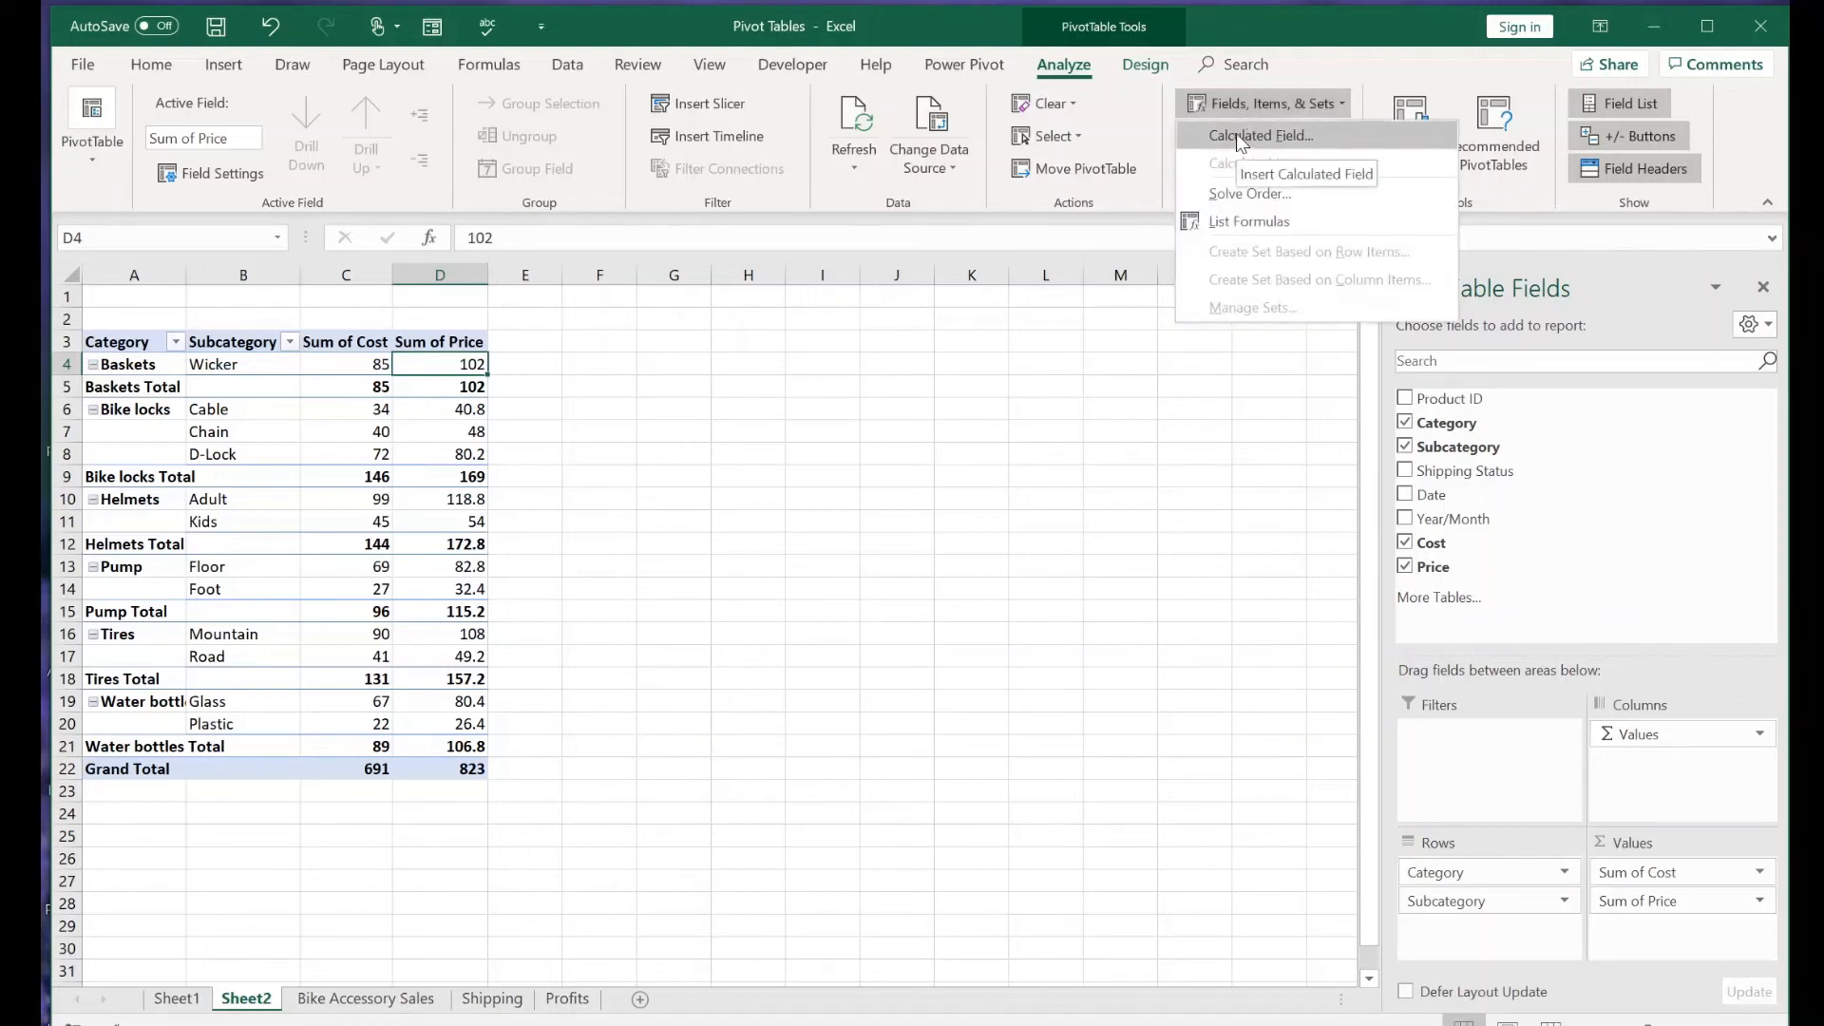
{"action": "left_click", "coordinate": [1238, 138]}
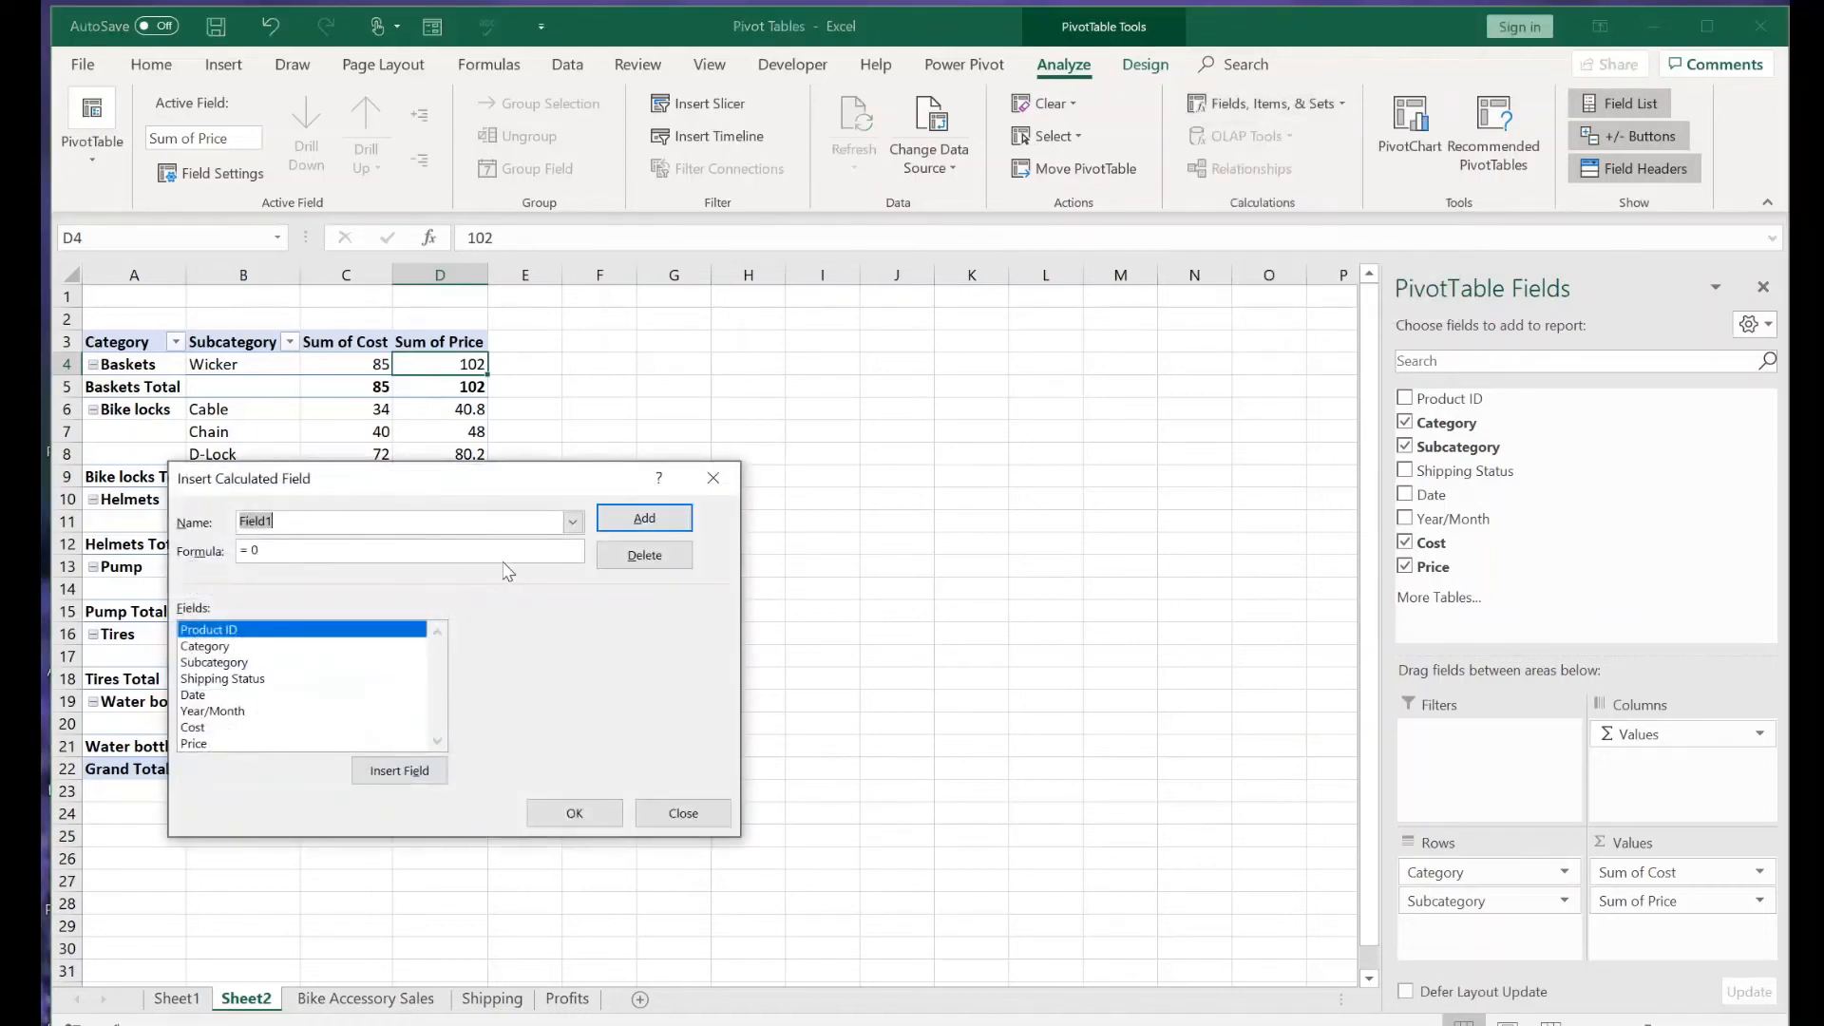
{"action": "type", "text": "Profi"}
{"action": "key", "text": "BackSpace"}
{"action": "left_click", "coordinate": [346, 745]}
{"action": "left_click", "coordinate": [382, 772]}
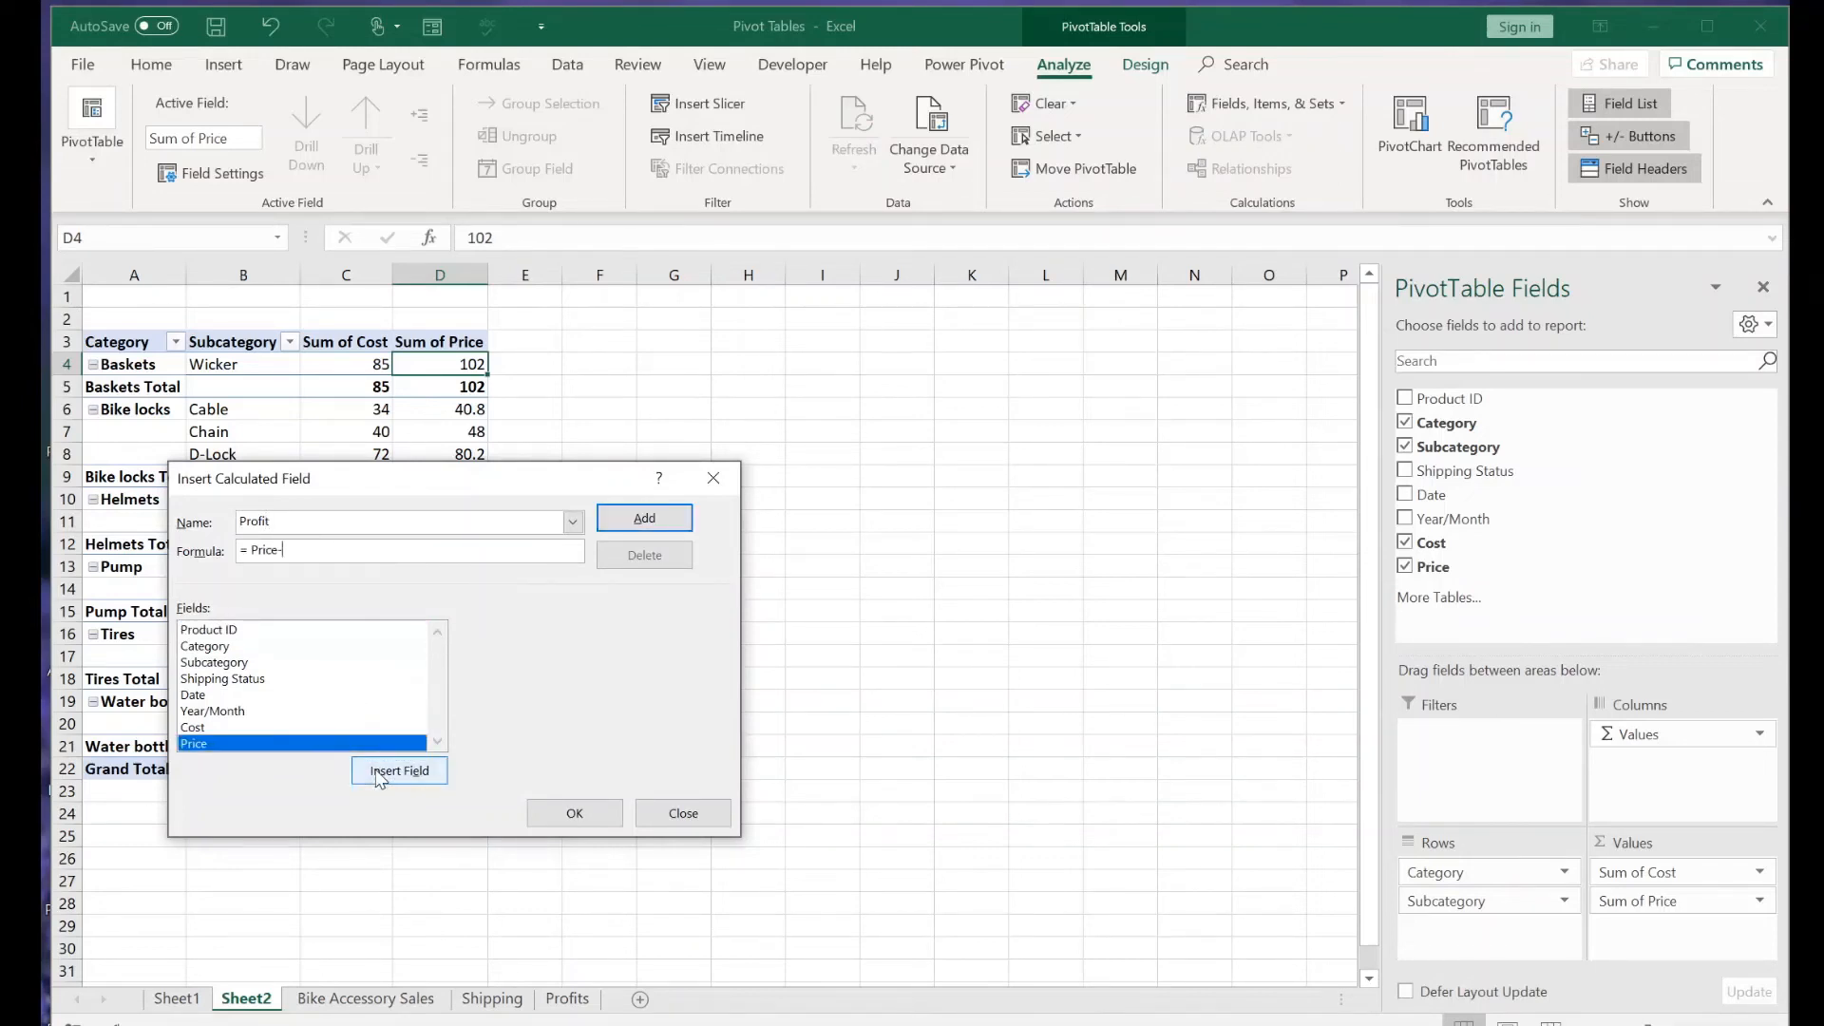
{"action": "type", "text": "-"}
{"action": "left_click", "coordinate": [205, 727]}
{"action": "left_click", "coordinate": [391, 773]}
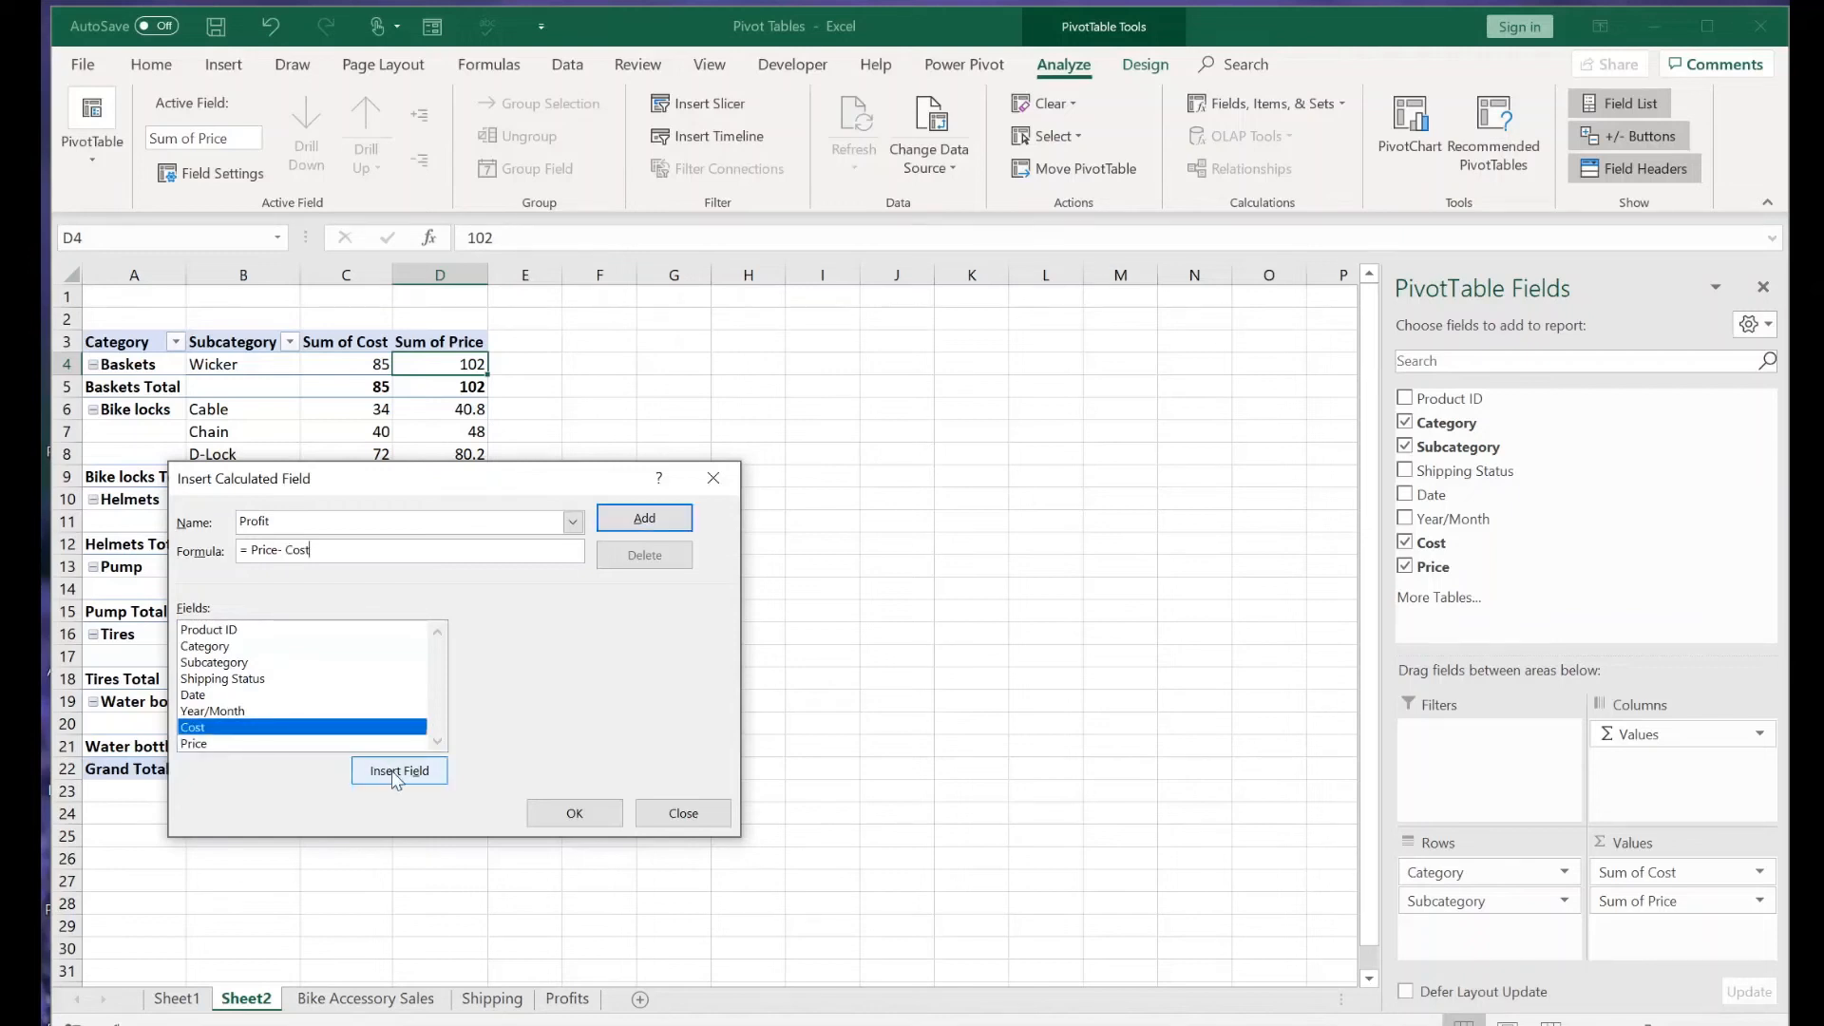
{"action": "left_click", "coordinate": [669, 521]}
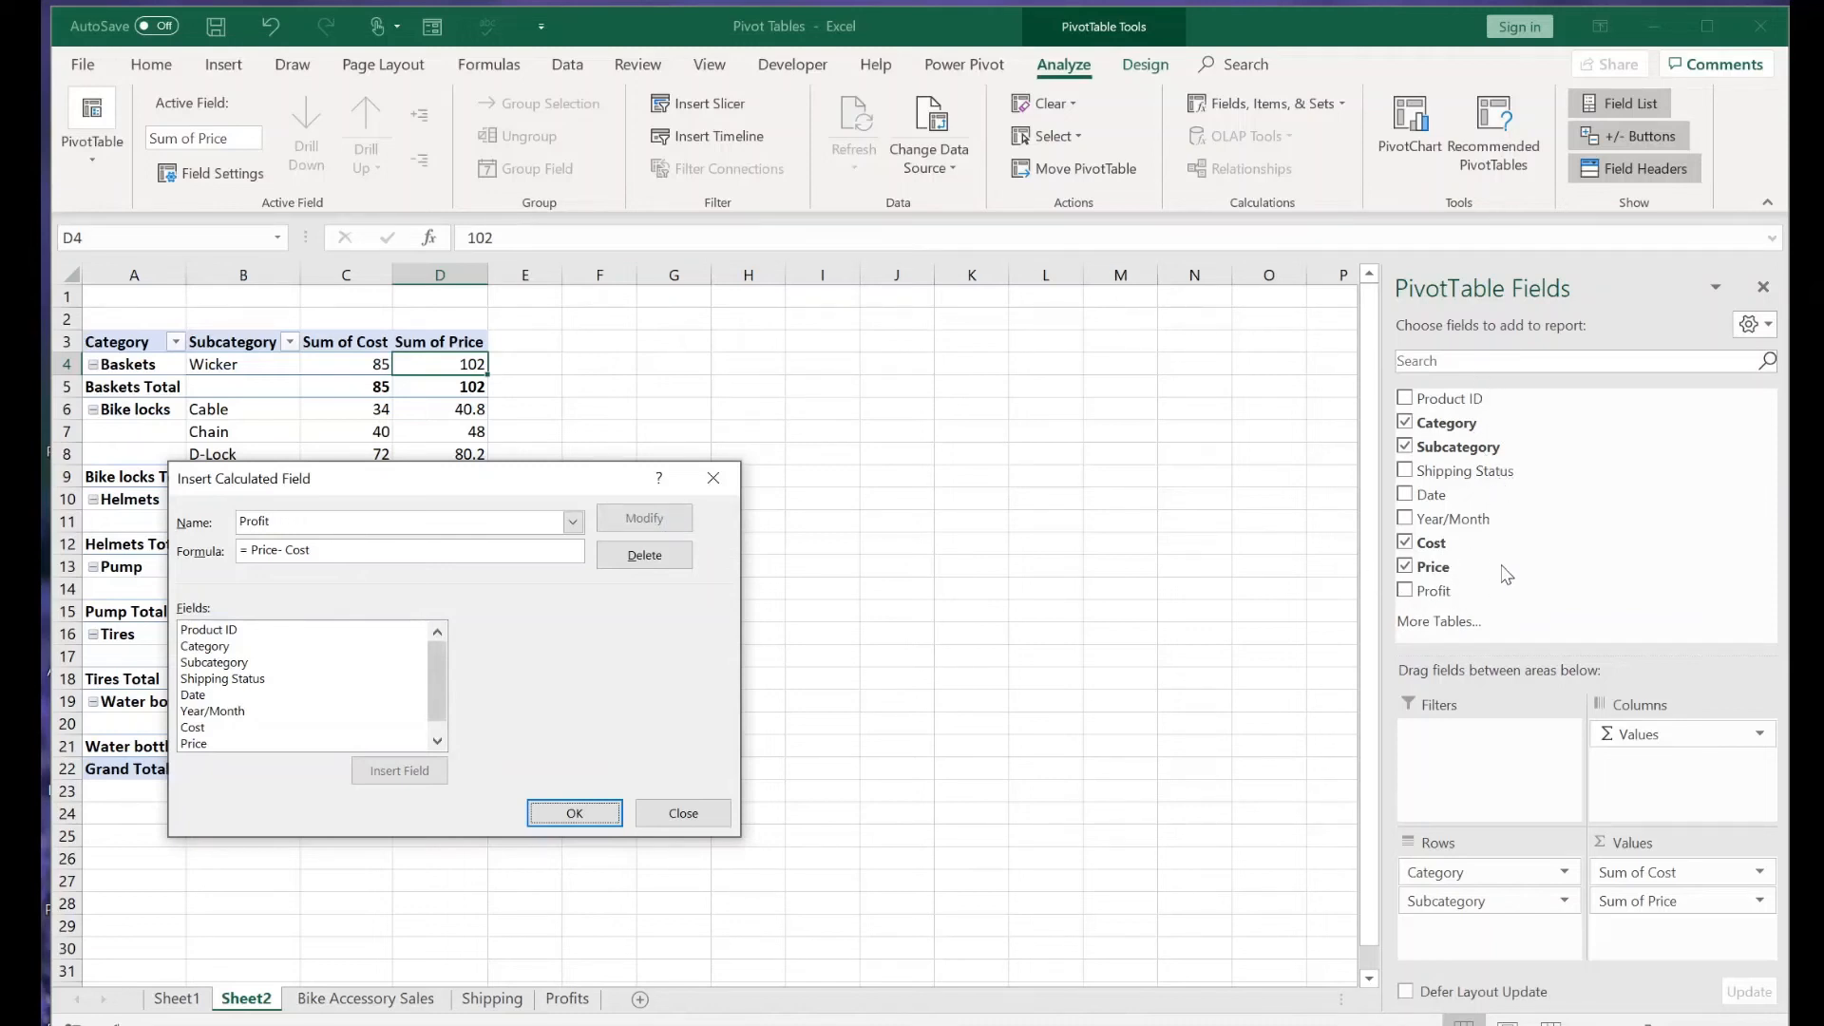
{"action": "left_click", "coordinate": [589, 812]}
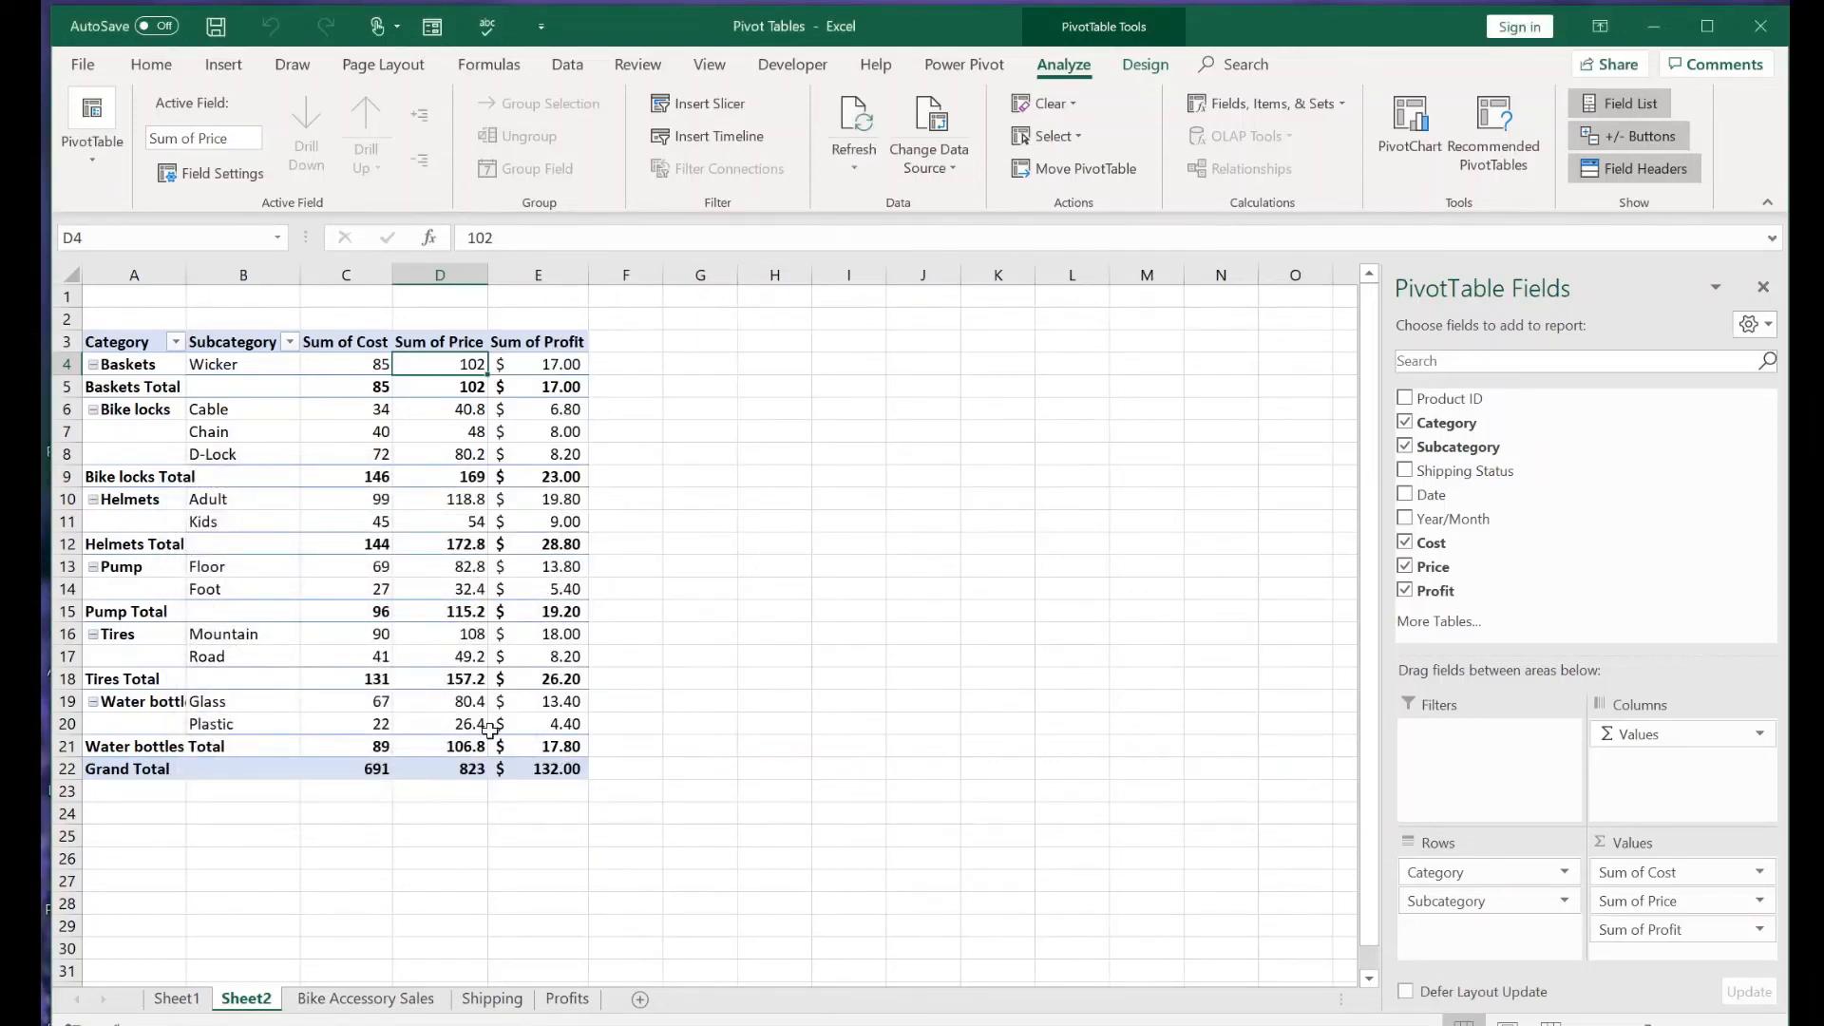
{"action": "mouse_move", "coordinate": [369, 522]}
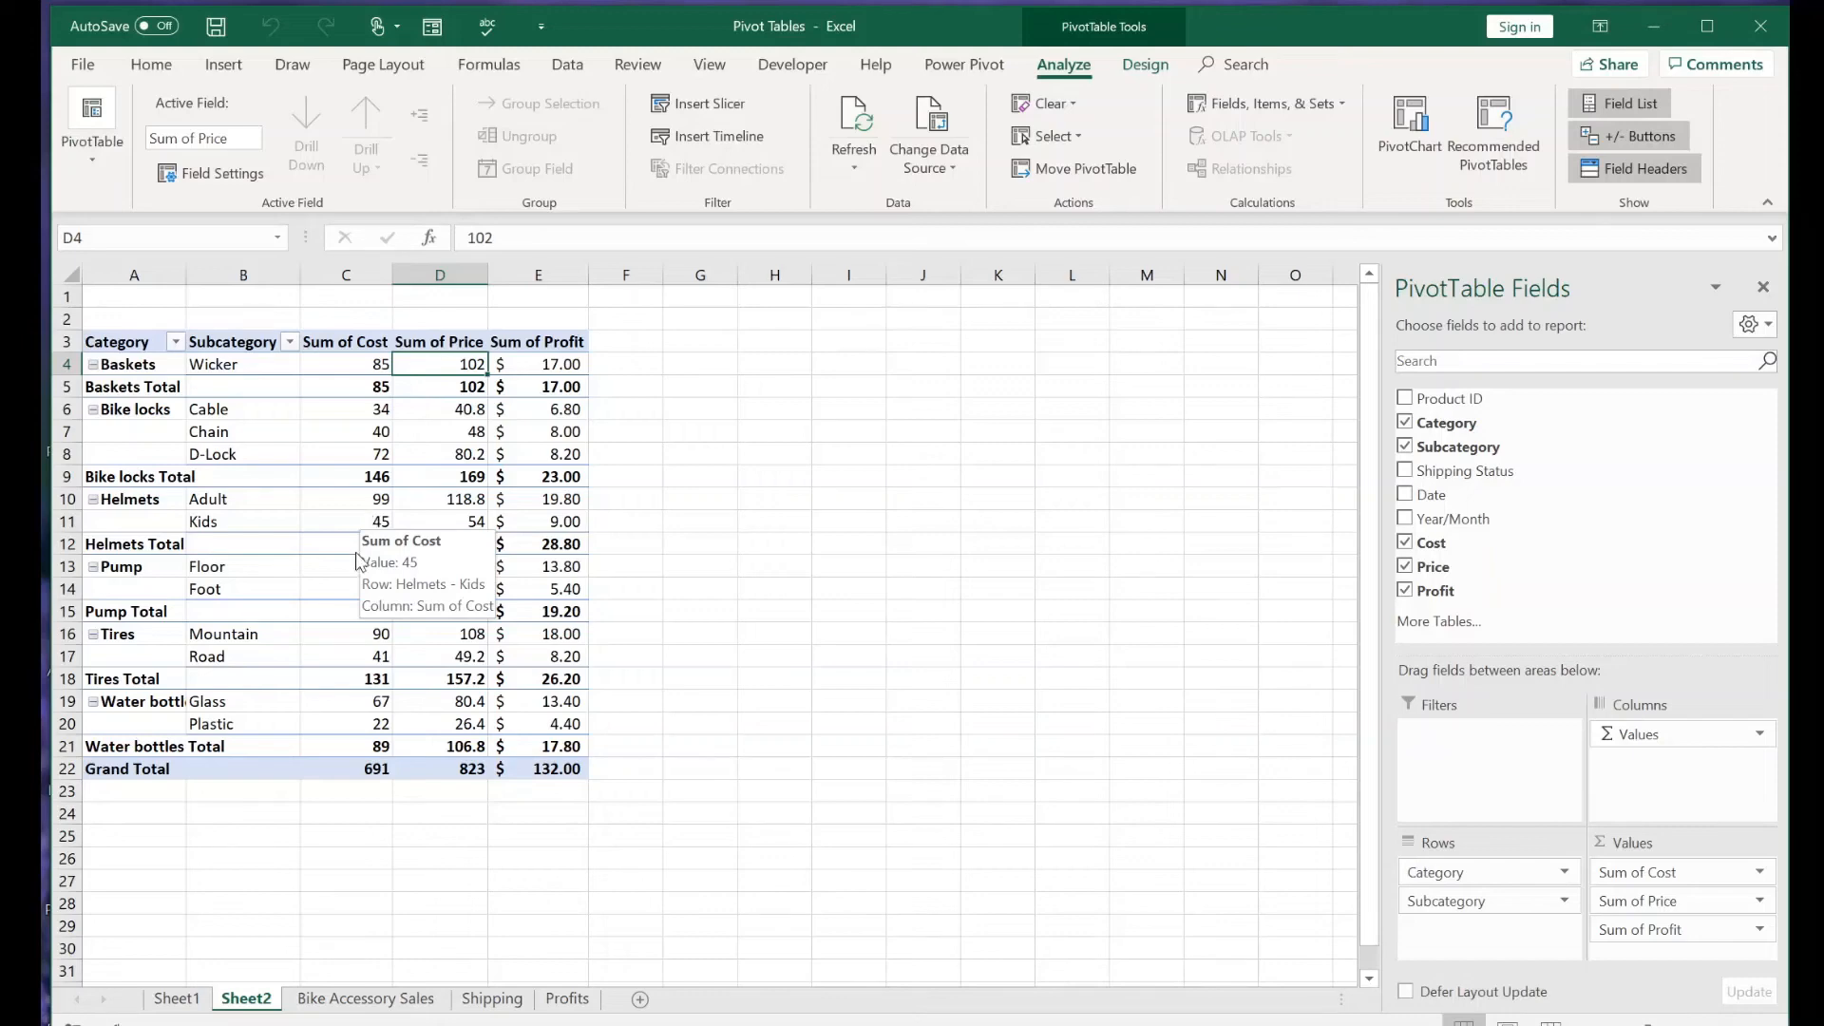
Add the column header Profit in cell I1 of the Bike Accessory Sales sheet
{"action": "left_click", "coordinate": [349, 1001]}
{"action": "left_click", "coordinate": [1044, 300]}
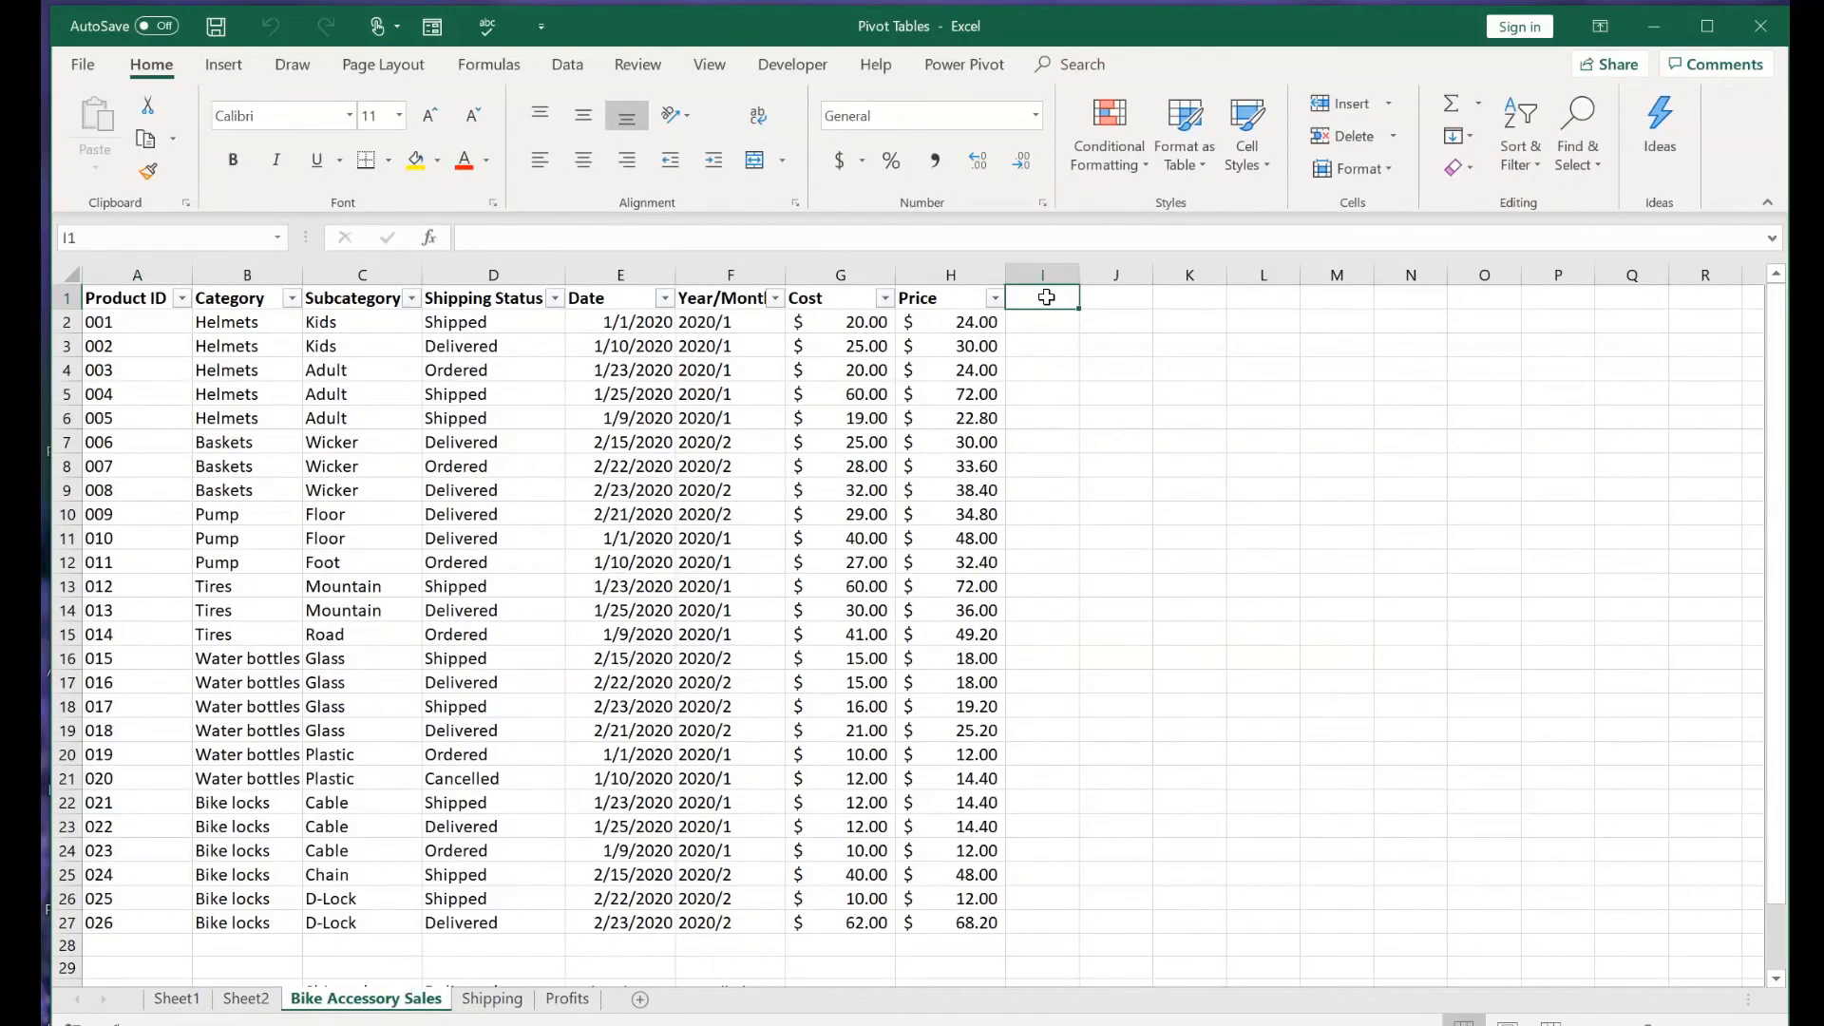
{"action": "type", "text": "Profit"}
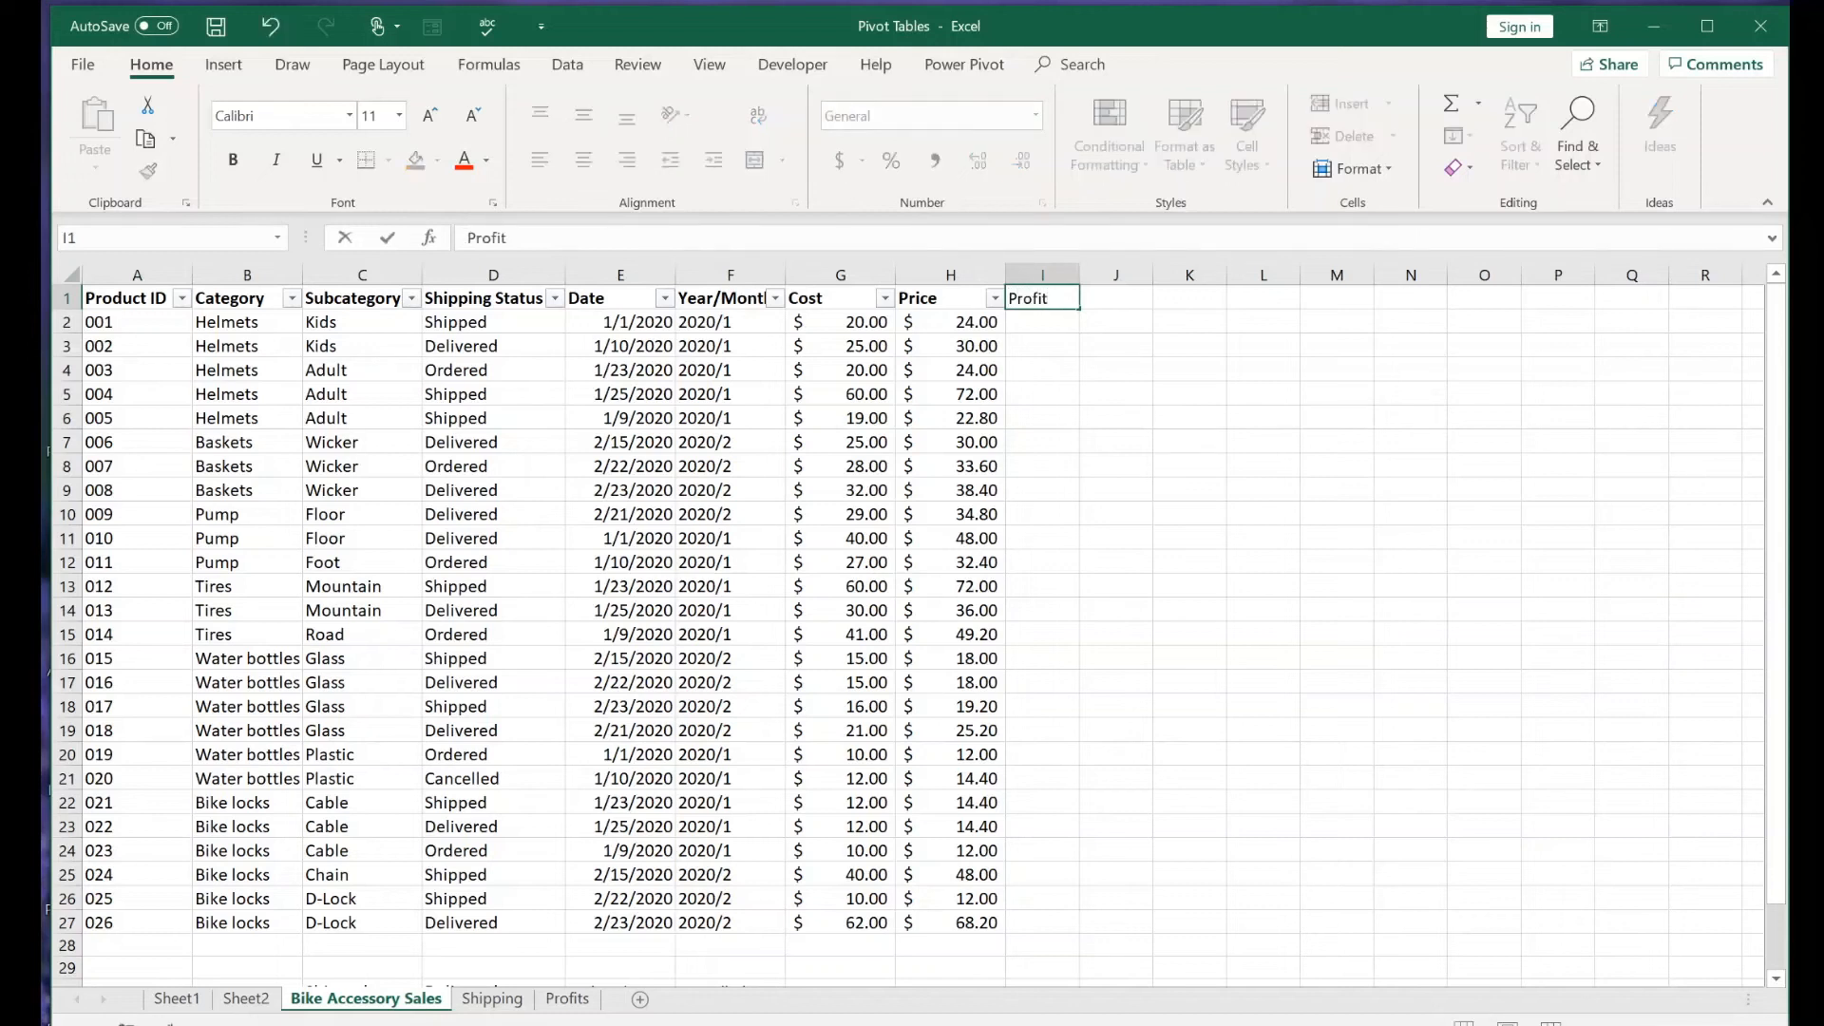
{"action": "key", "text": "Return"}
Enter the formula =H2-G2 in cell I2 and fill it down the Profit column
{"action": "type", "text": "="}
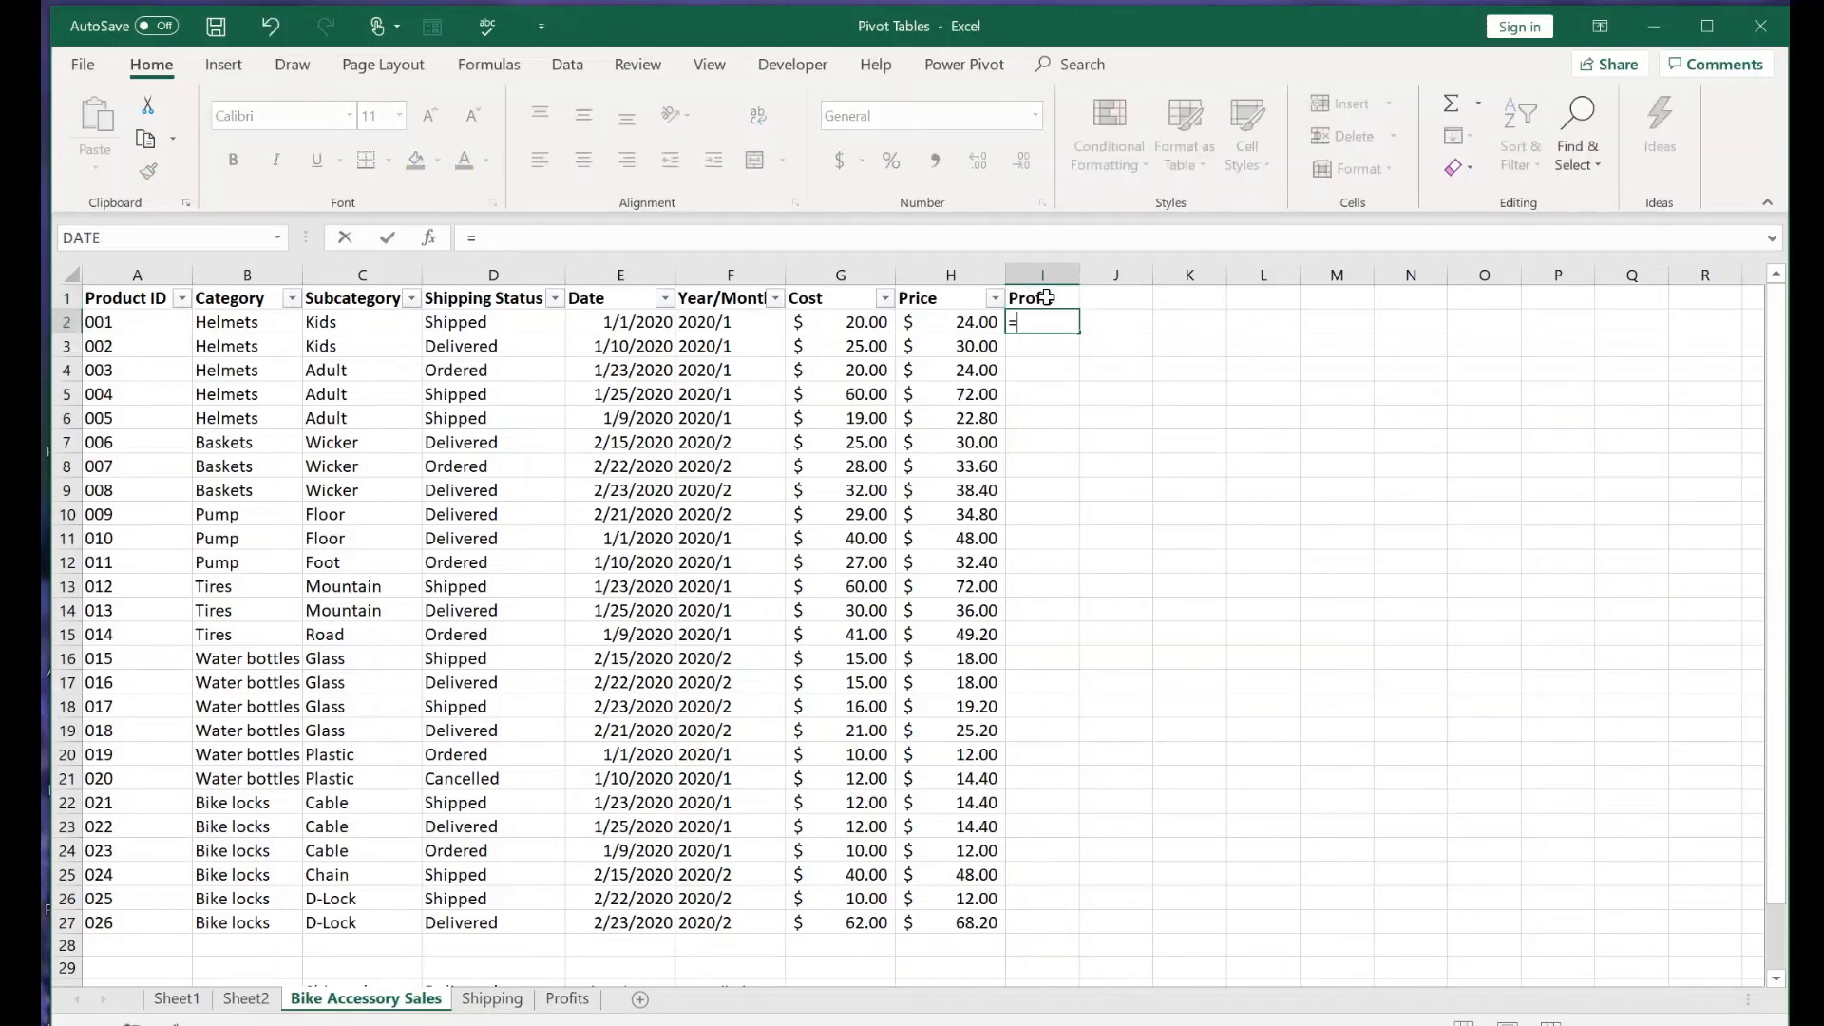
{"action": "left_click", "coordinate": [971, 321]}
{"action": "type", "text": "-"}
{"action": "key", "text": "Left"}
{"action": "key", "text": "Left"}
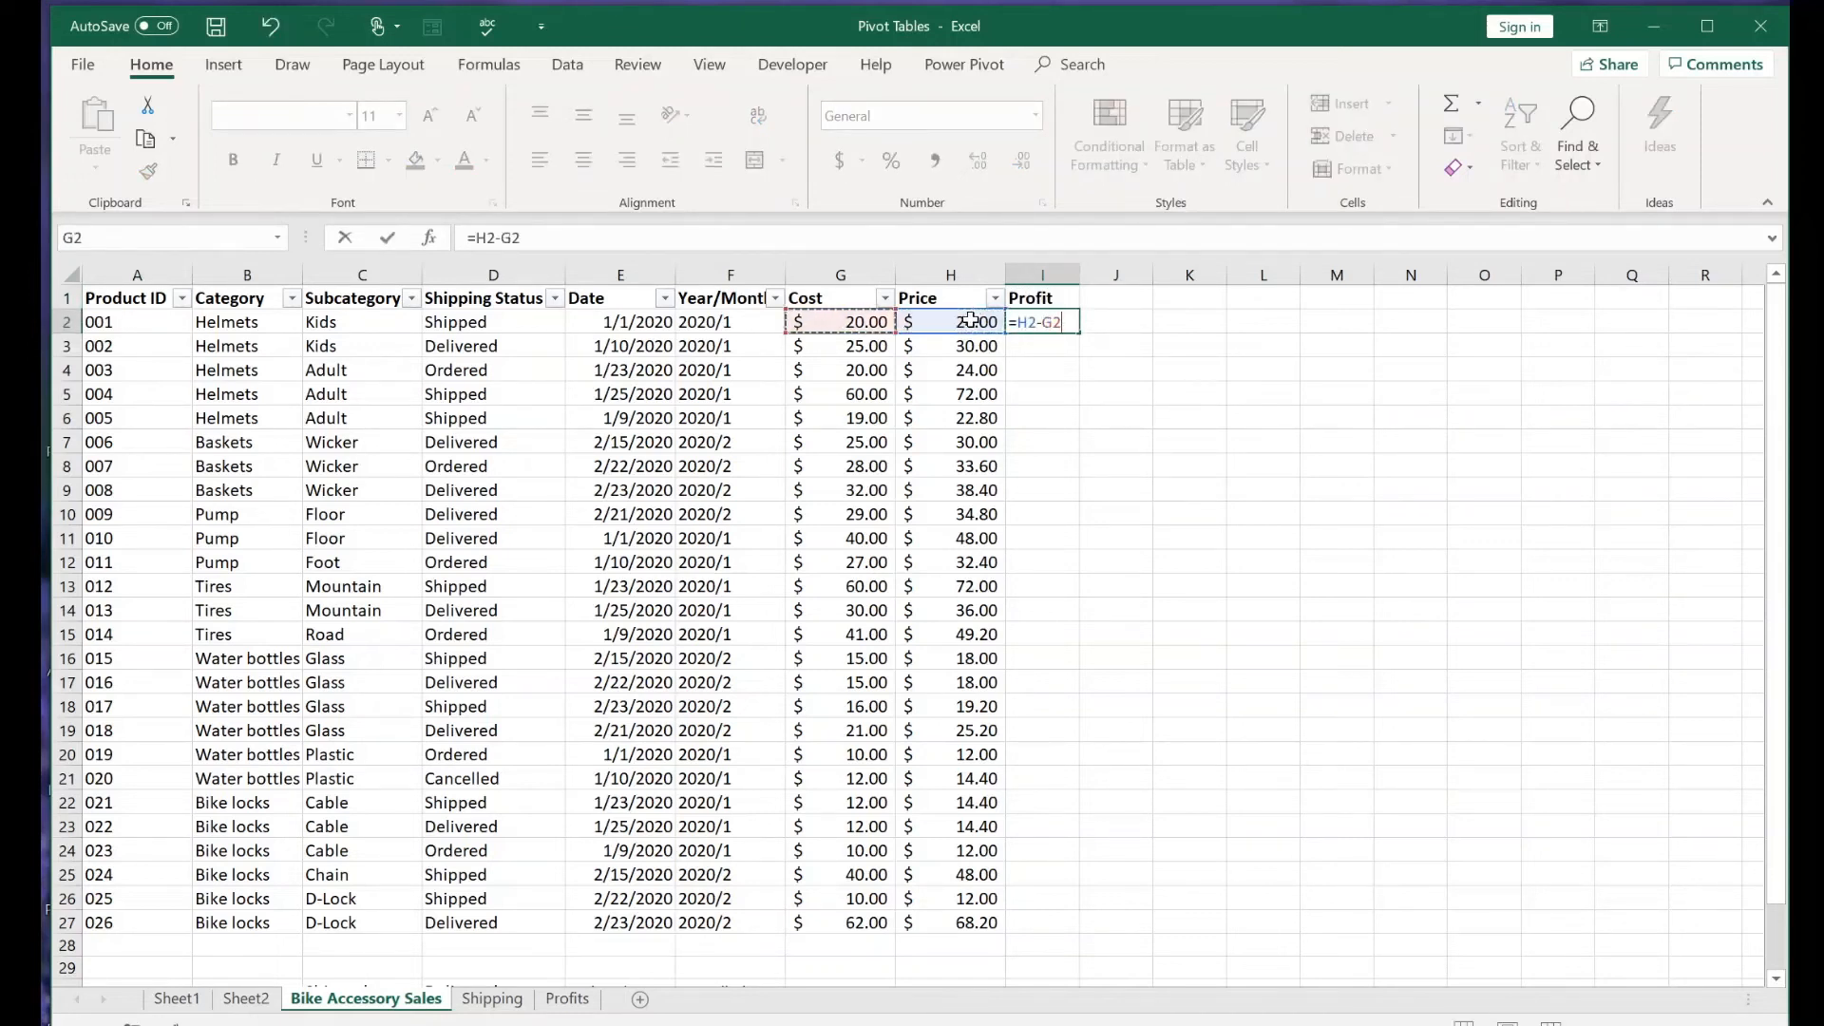
{"action": "key", "text": "Return"}
{"action": "left_click", "coordinate": [1059, 323]}
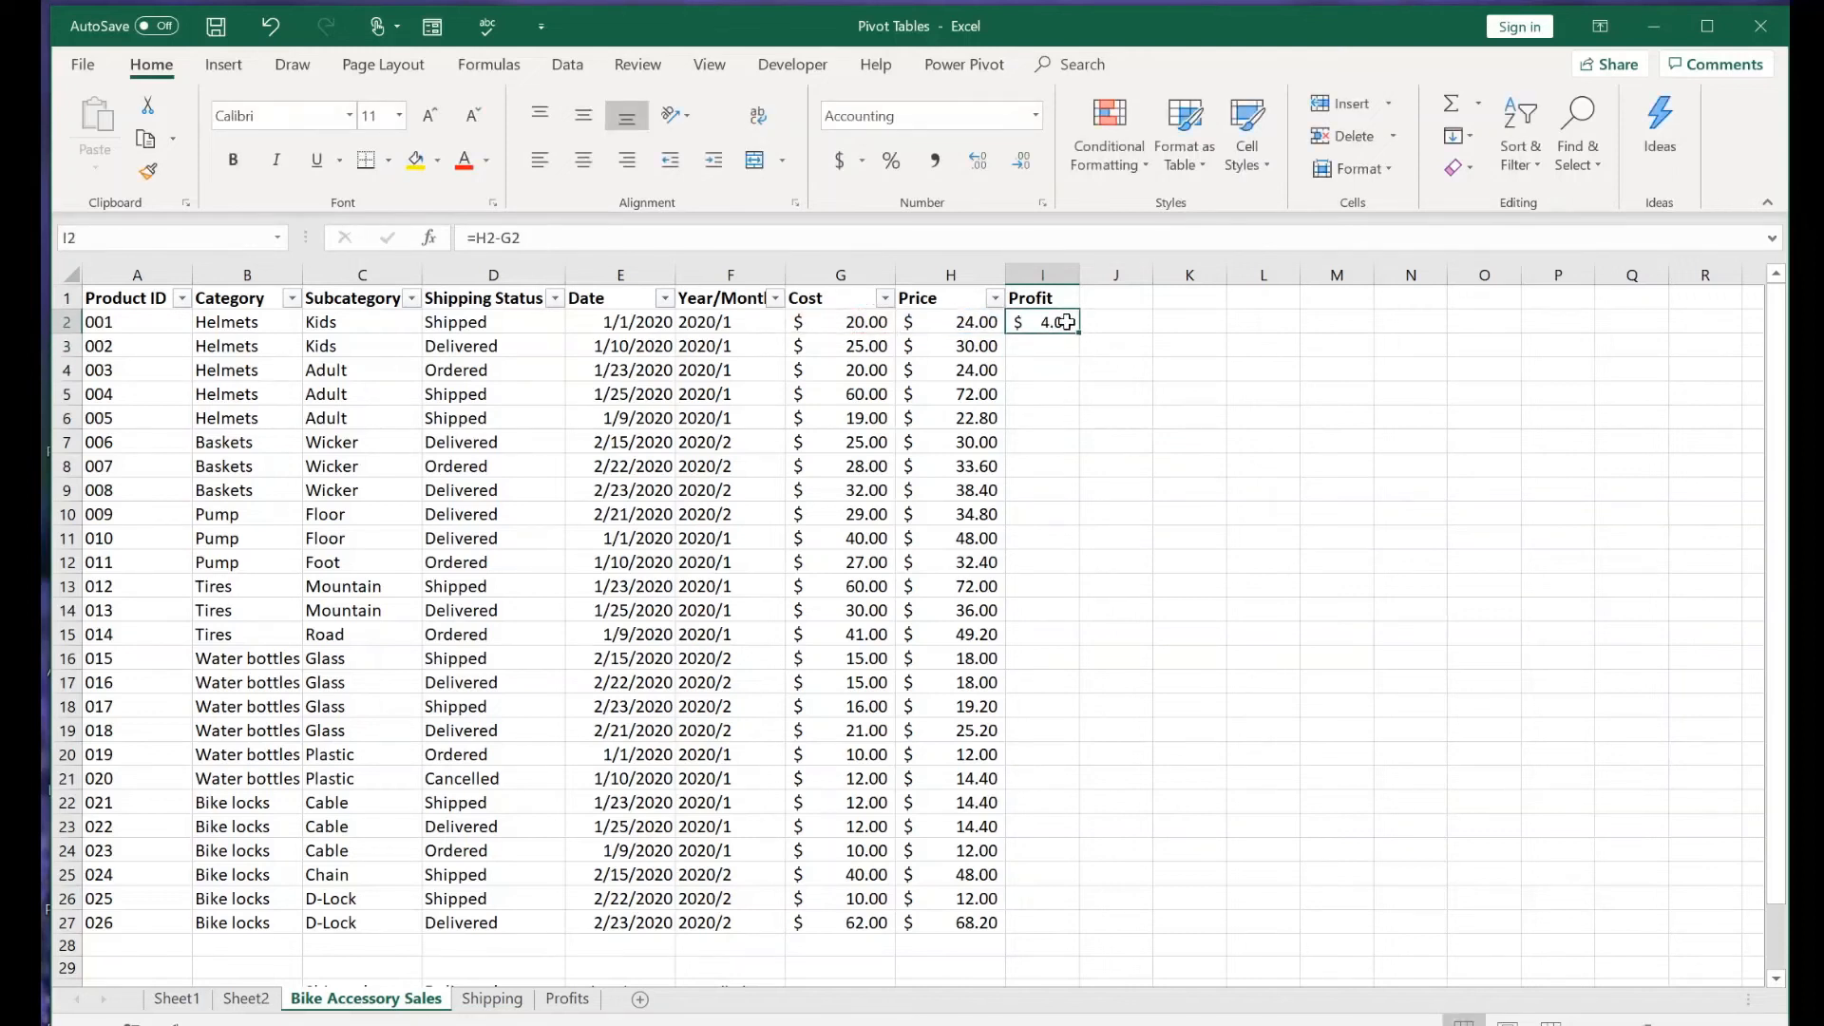
{"action": "double_click", "coordinate": [1079, 333]}
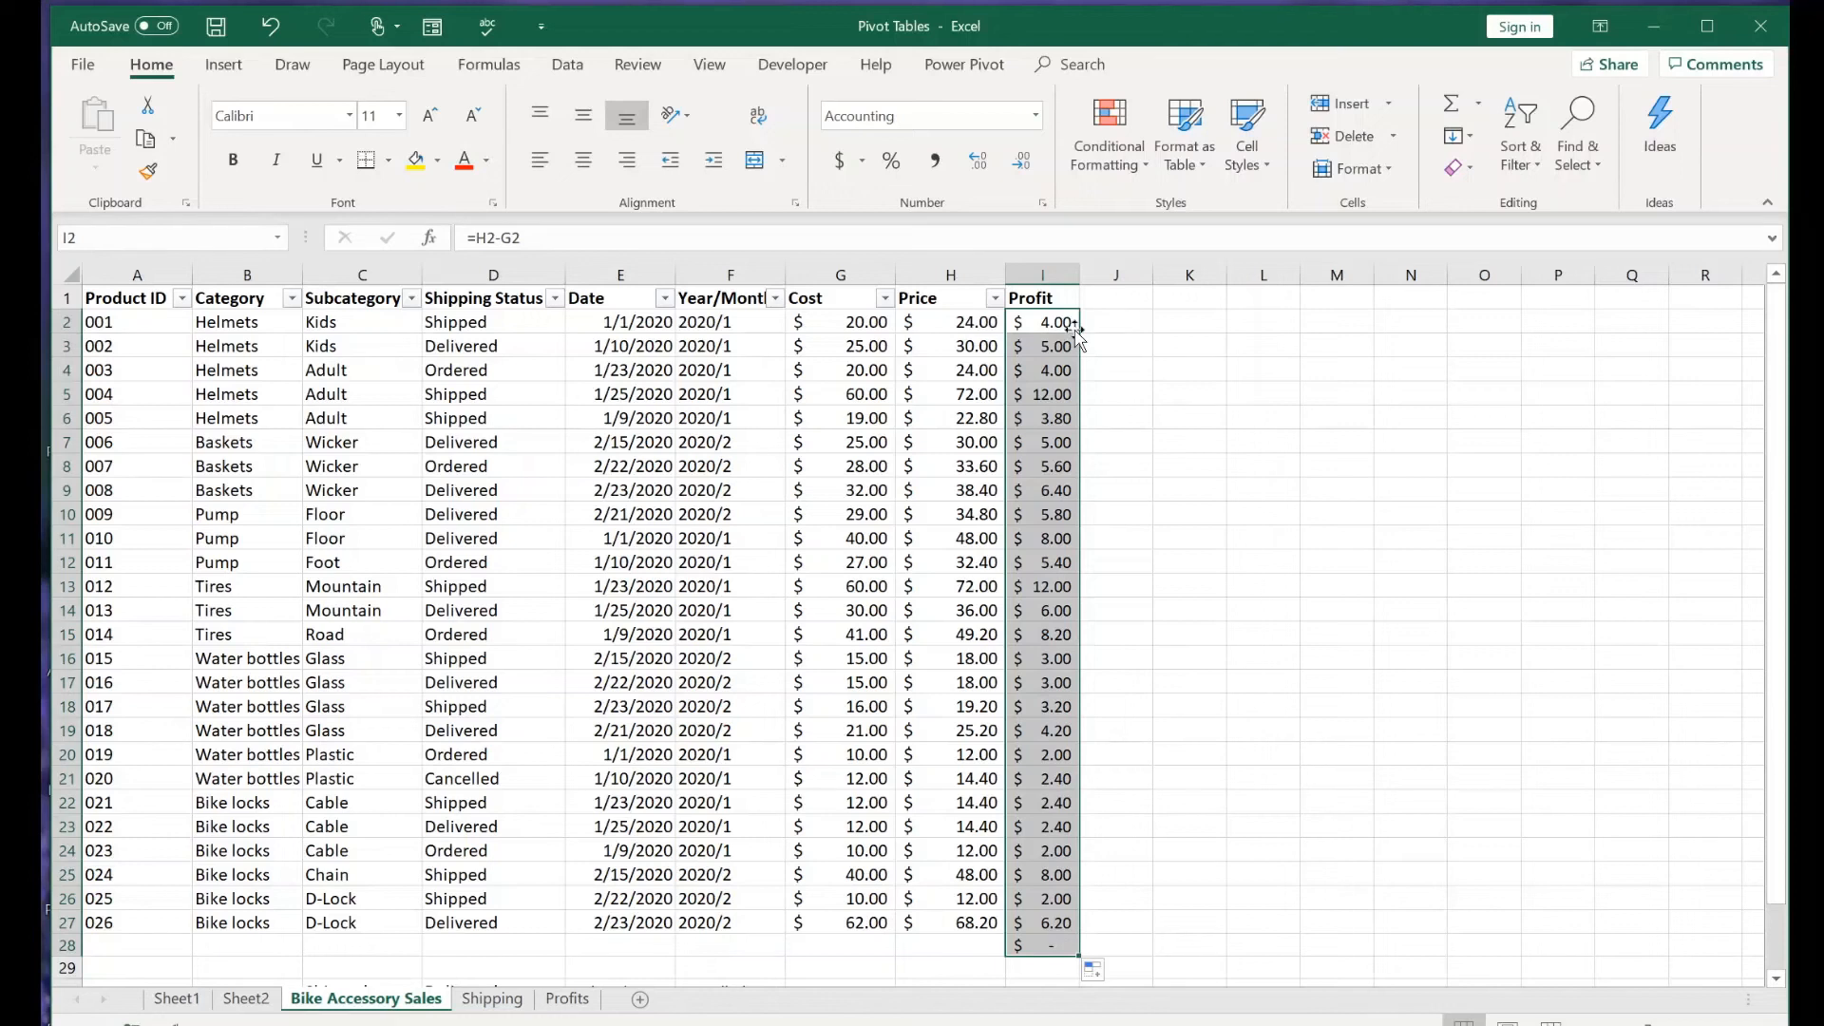
{"action": "key", "text": "Up"}
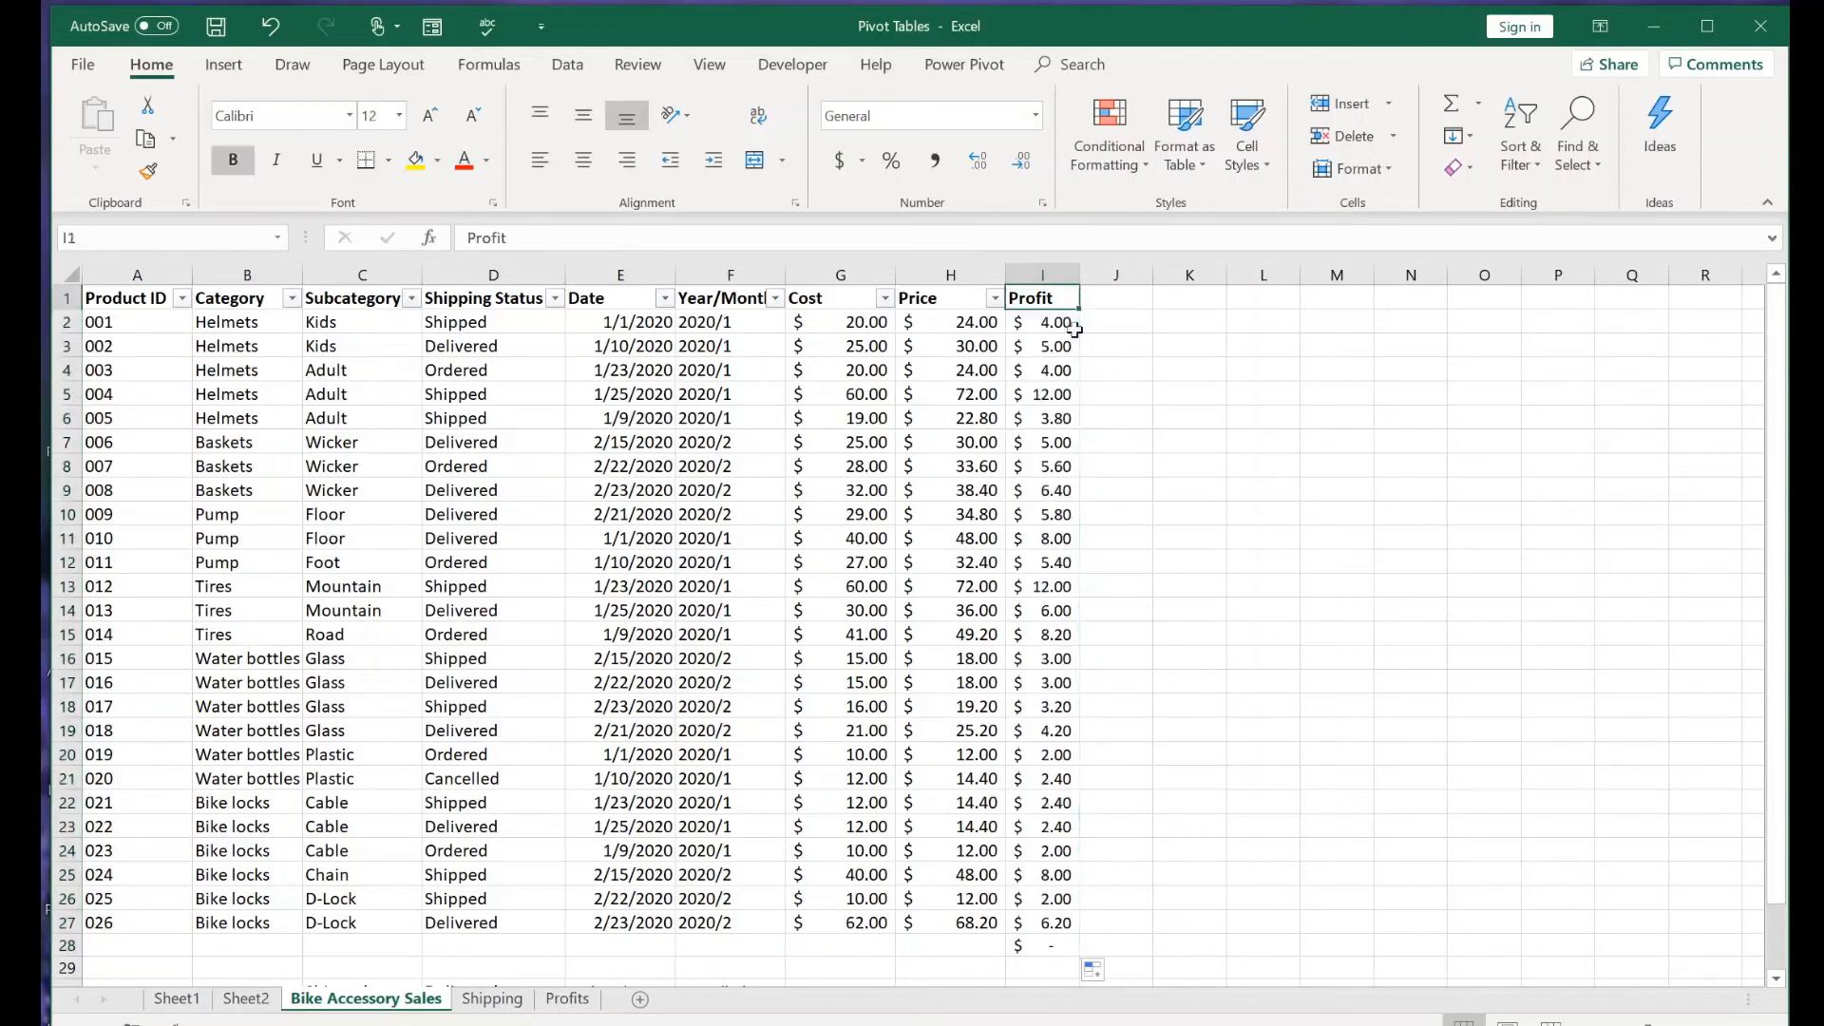
{"action": "key", "text": "Down"}
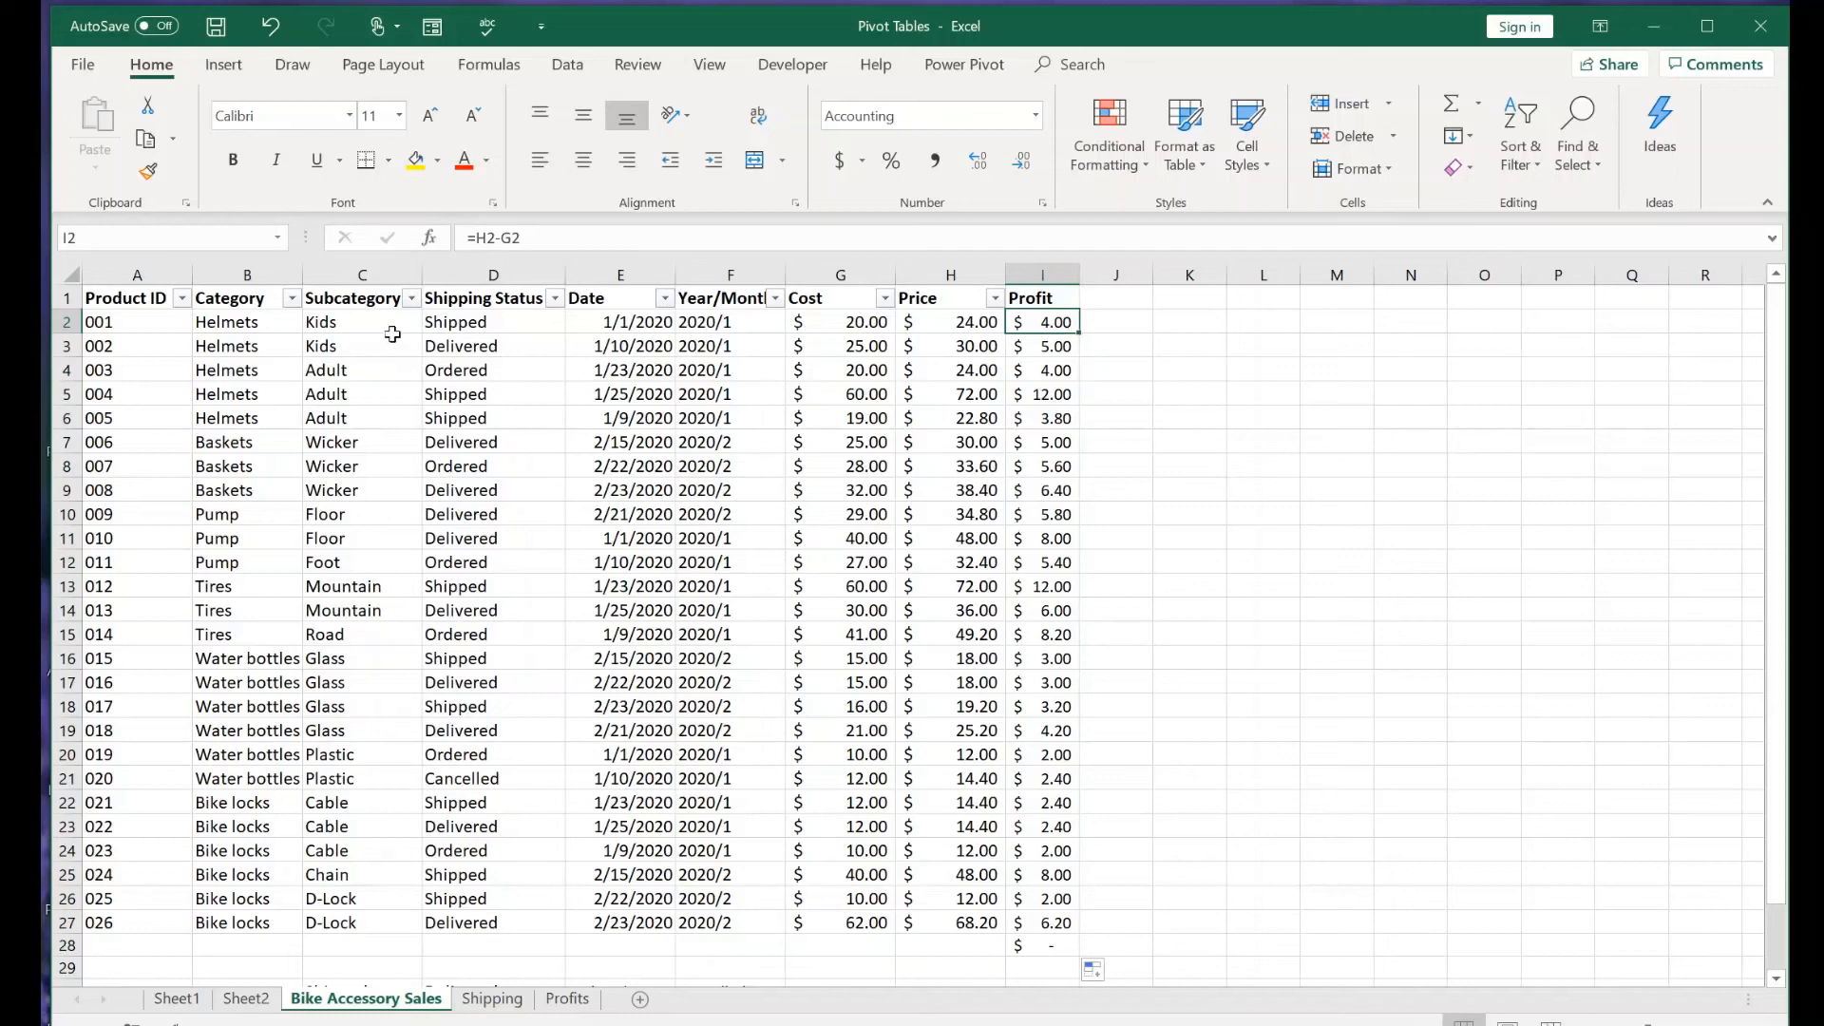
Filter the sales data to the Helmets category and the Kids subcategory
{"action": "left_click", "coordinate": [293, 299]}
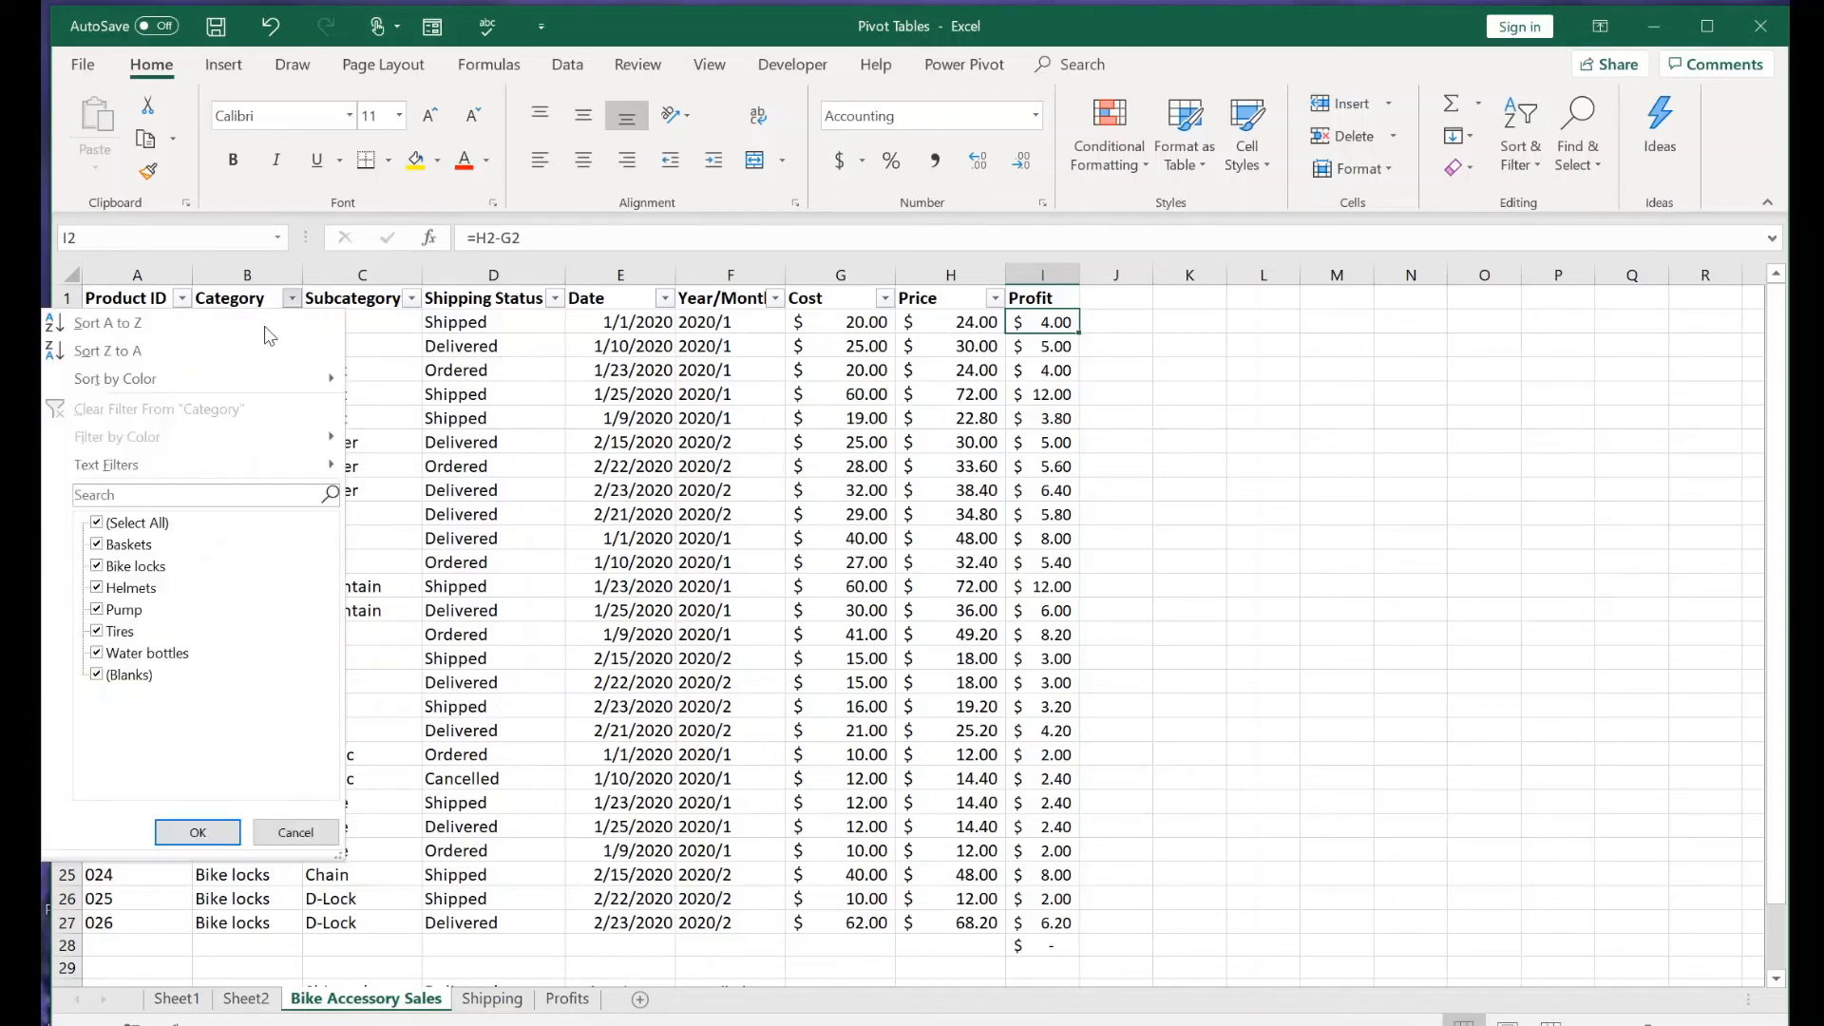
{"action": "left_click", "coordinate": [119, 522]}
{"action": "left_click", "coordinate": [121, 587]}
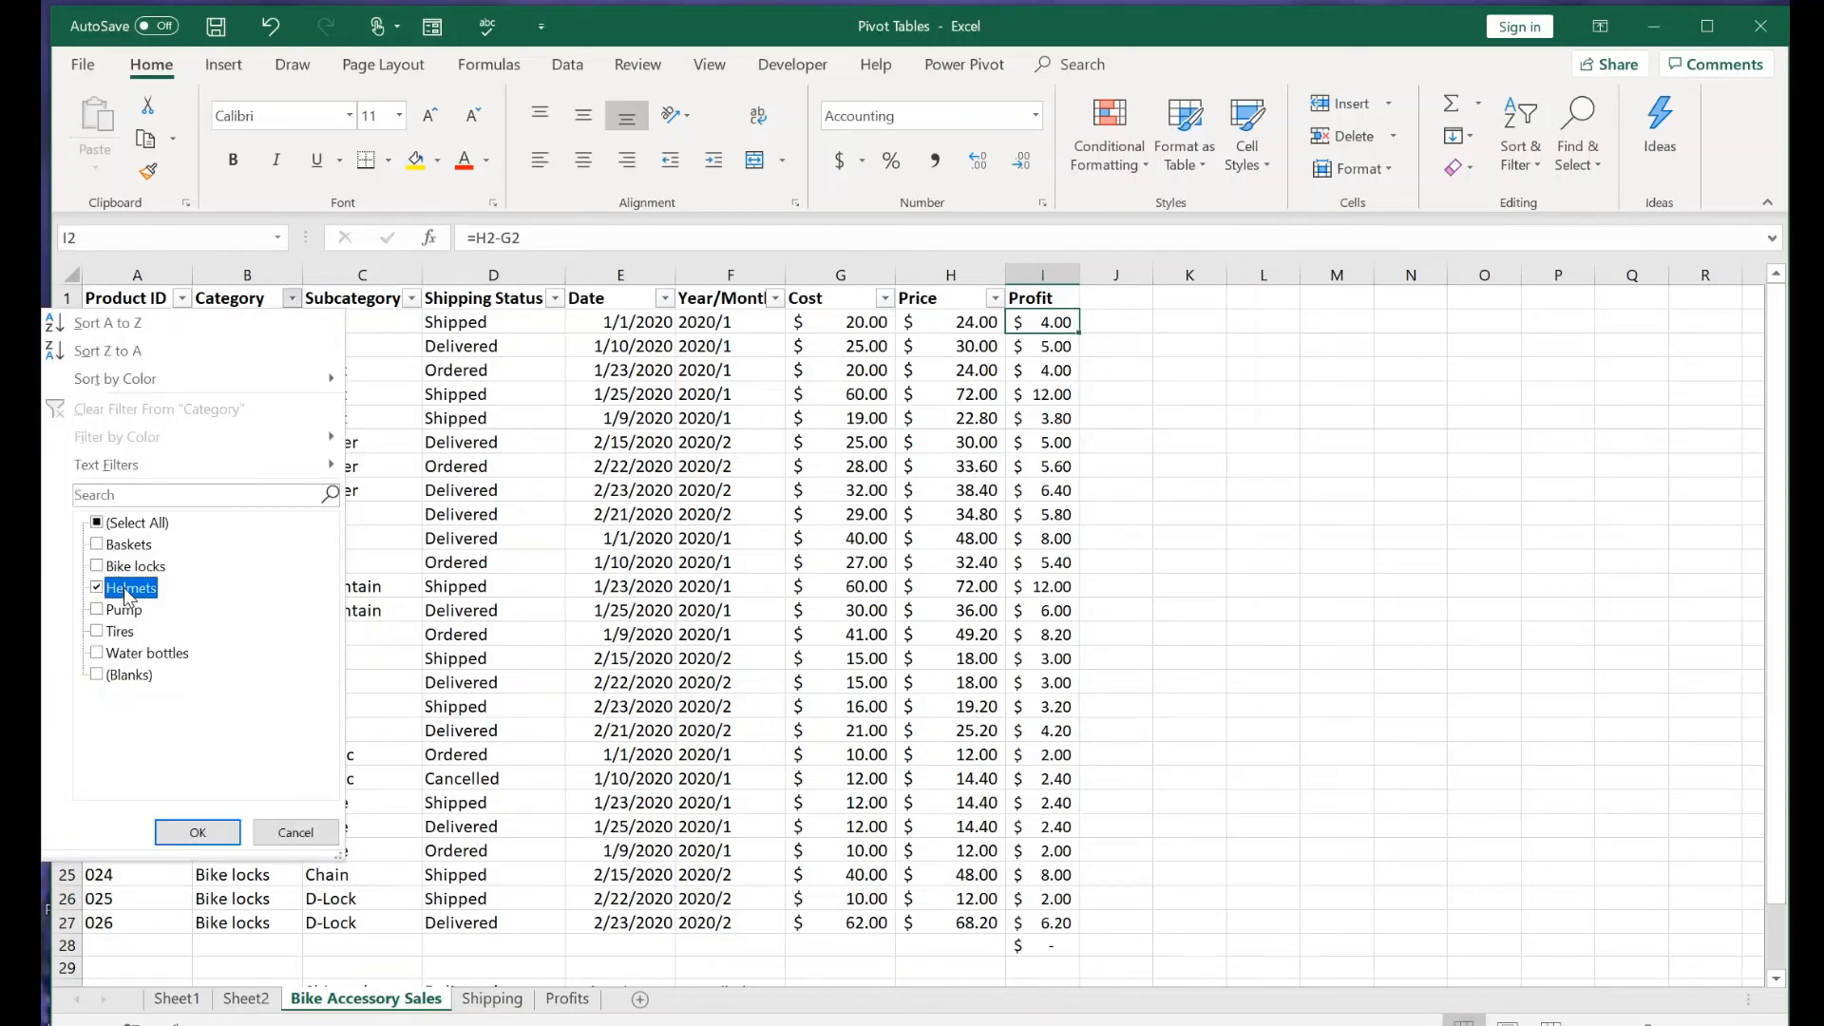
{"action": "left_click", "coordinate": [212, 831]}
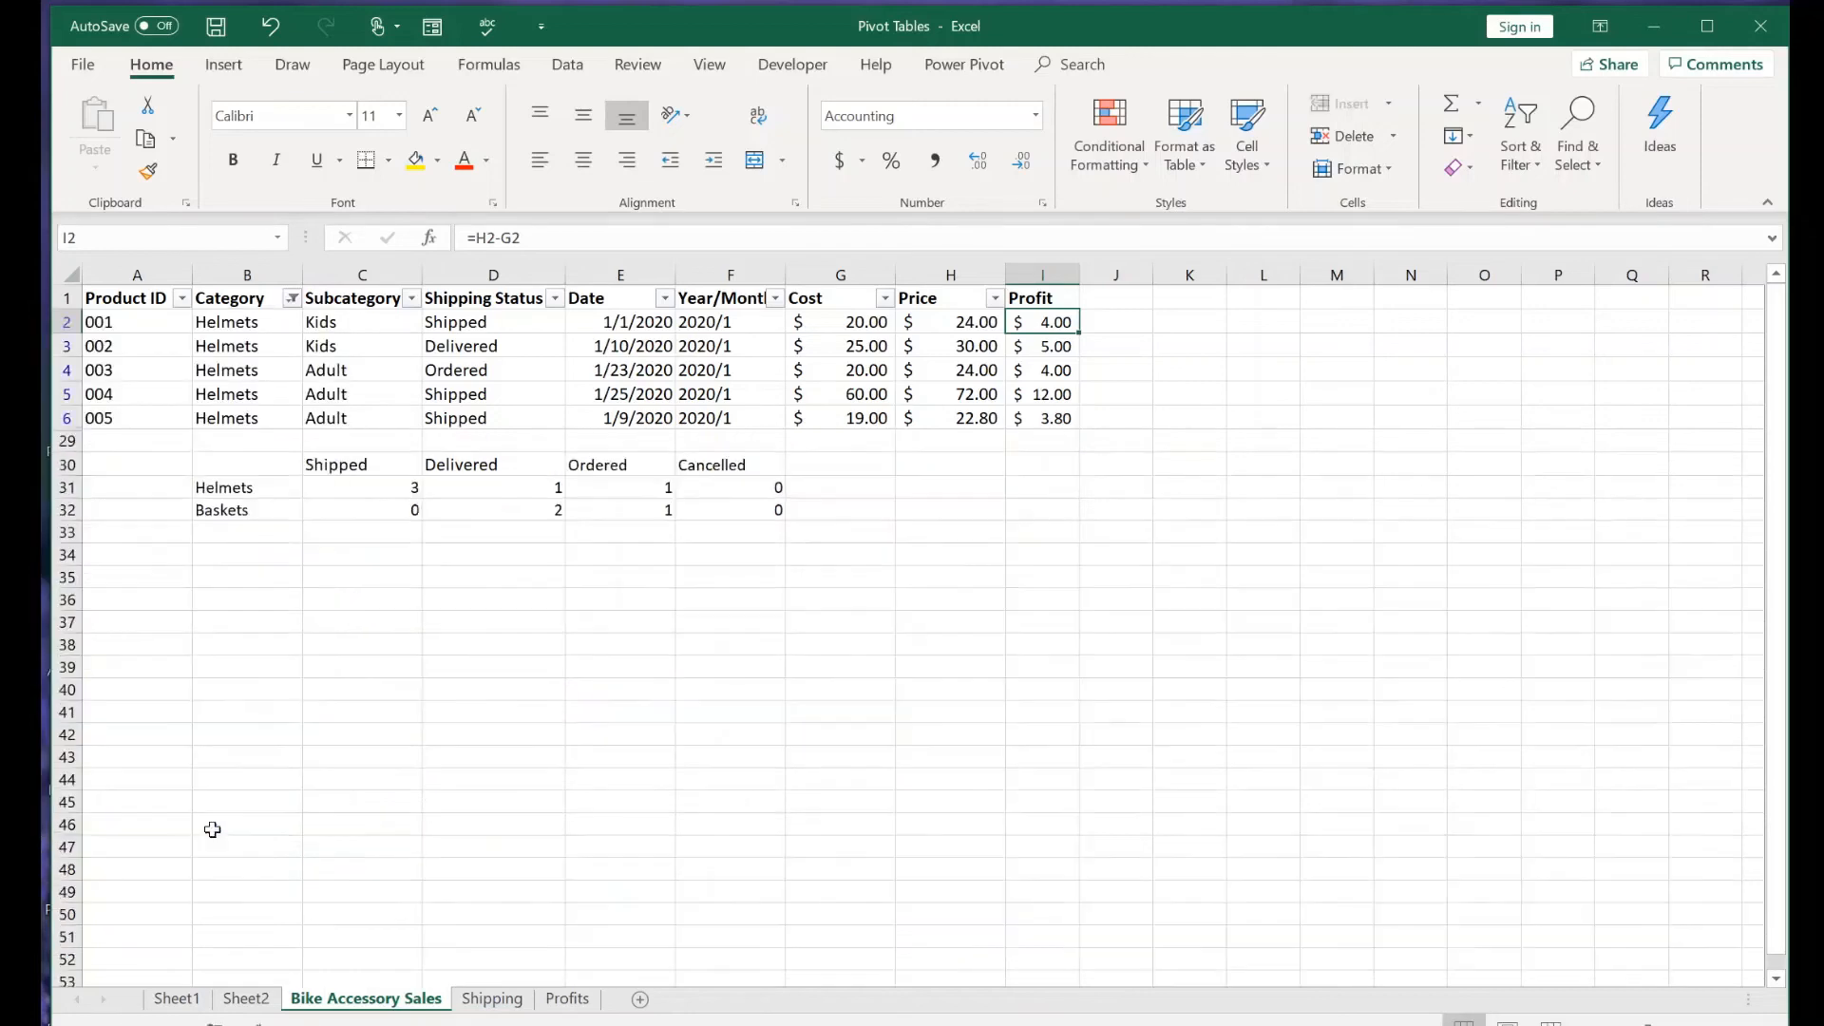
{"action": "left_click", "coordinate": [411, 299]}
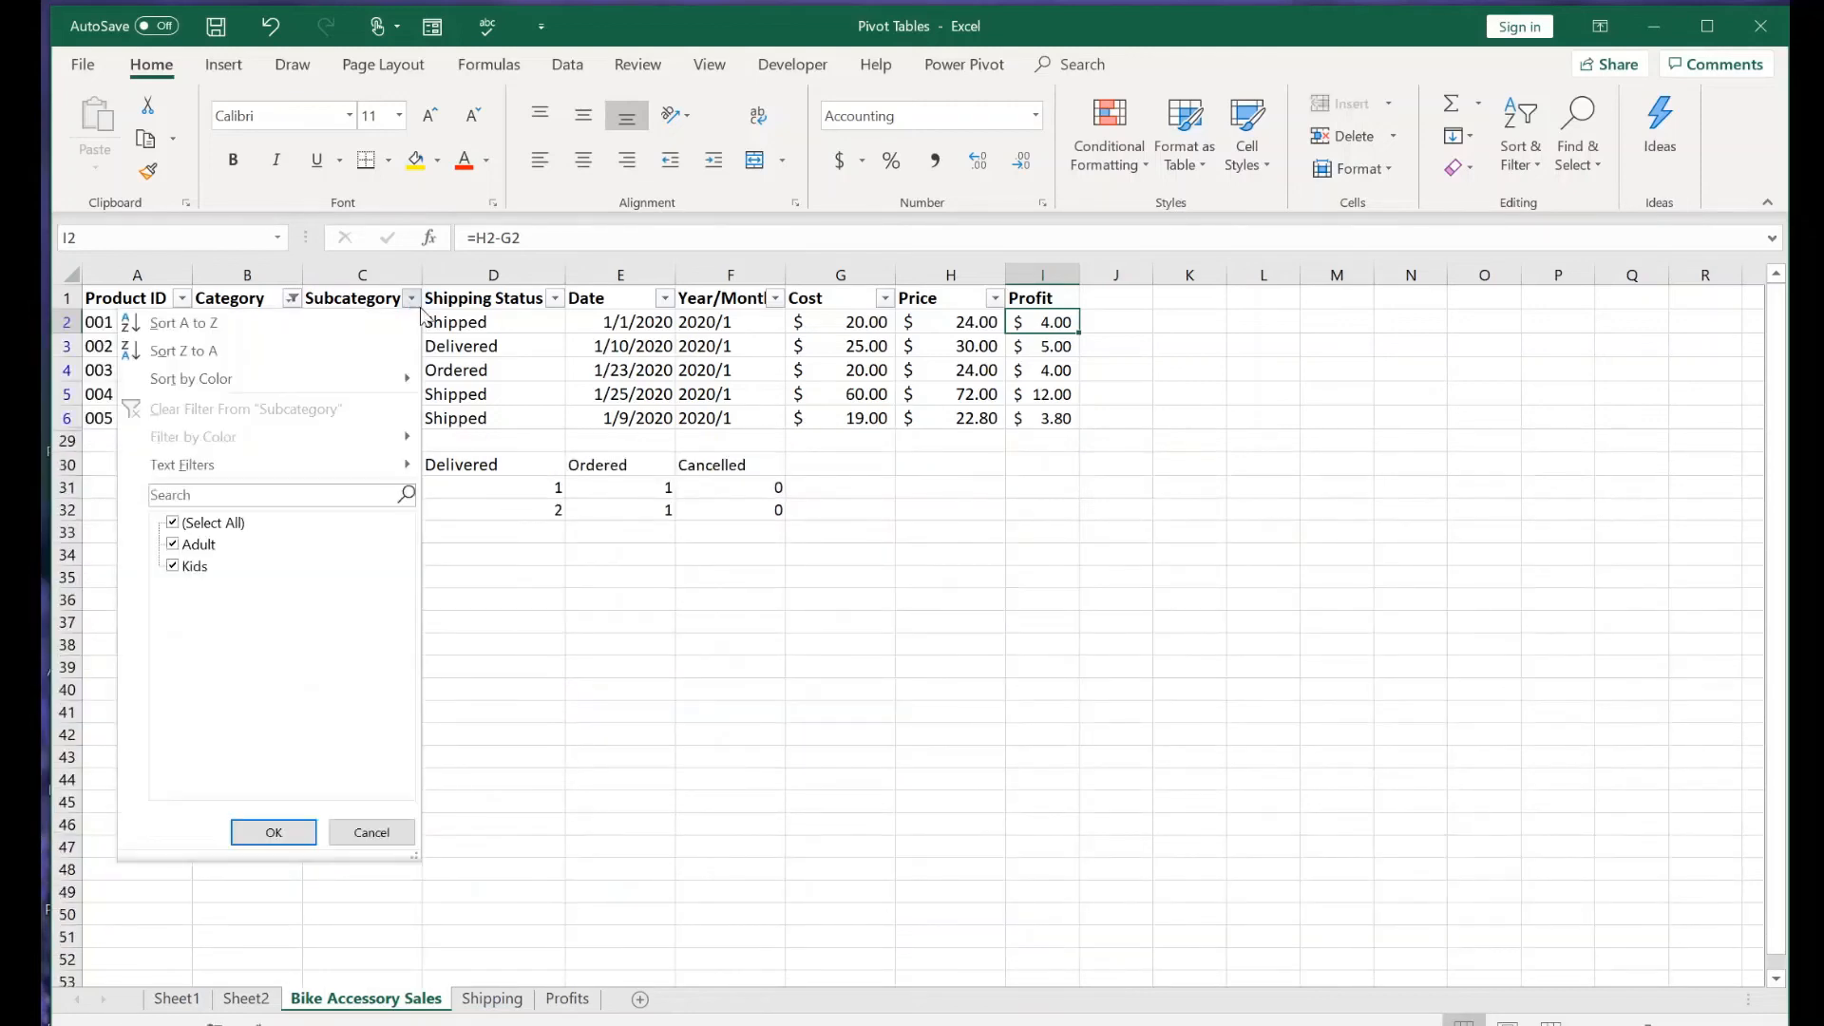
{"action": "left_click", "coordinate": [215, 525]}
{"action": "left_click", "coordinate": [194, 567]}
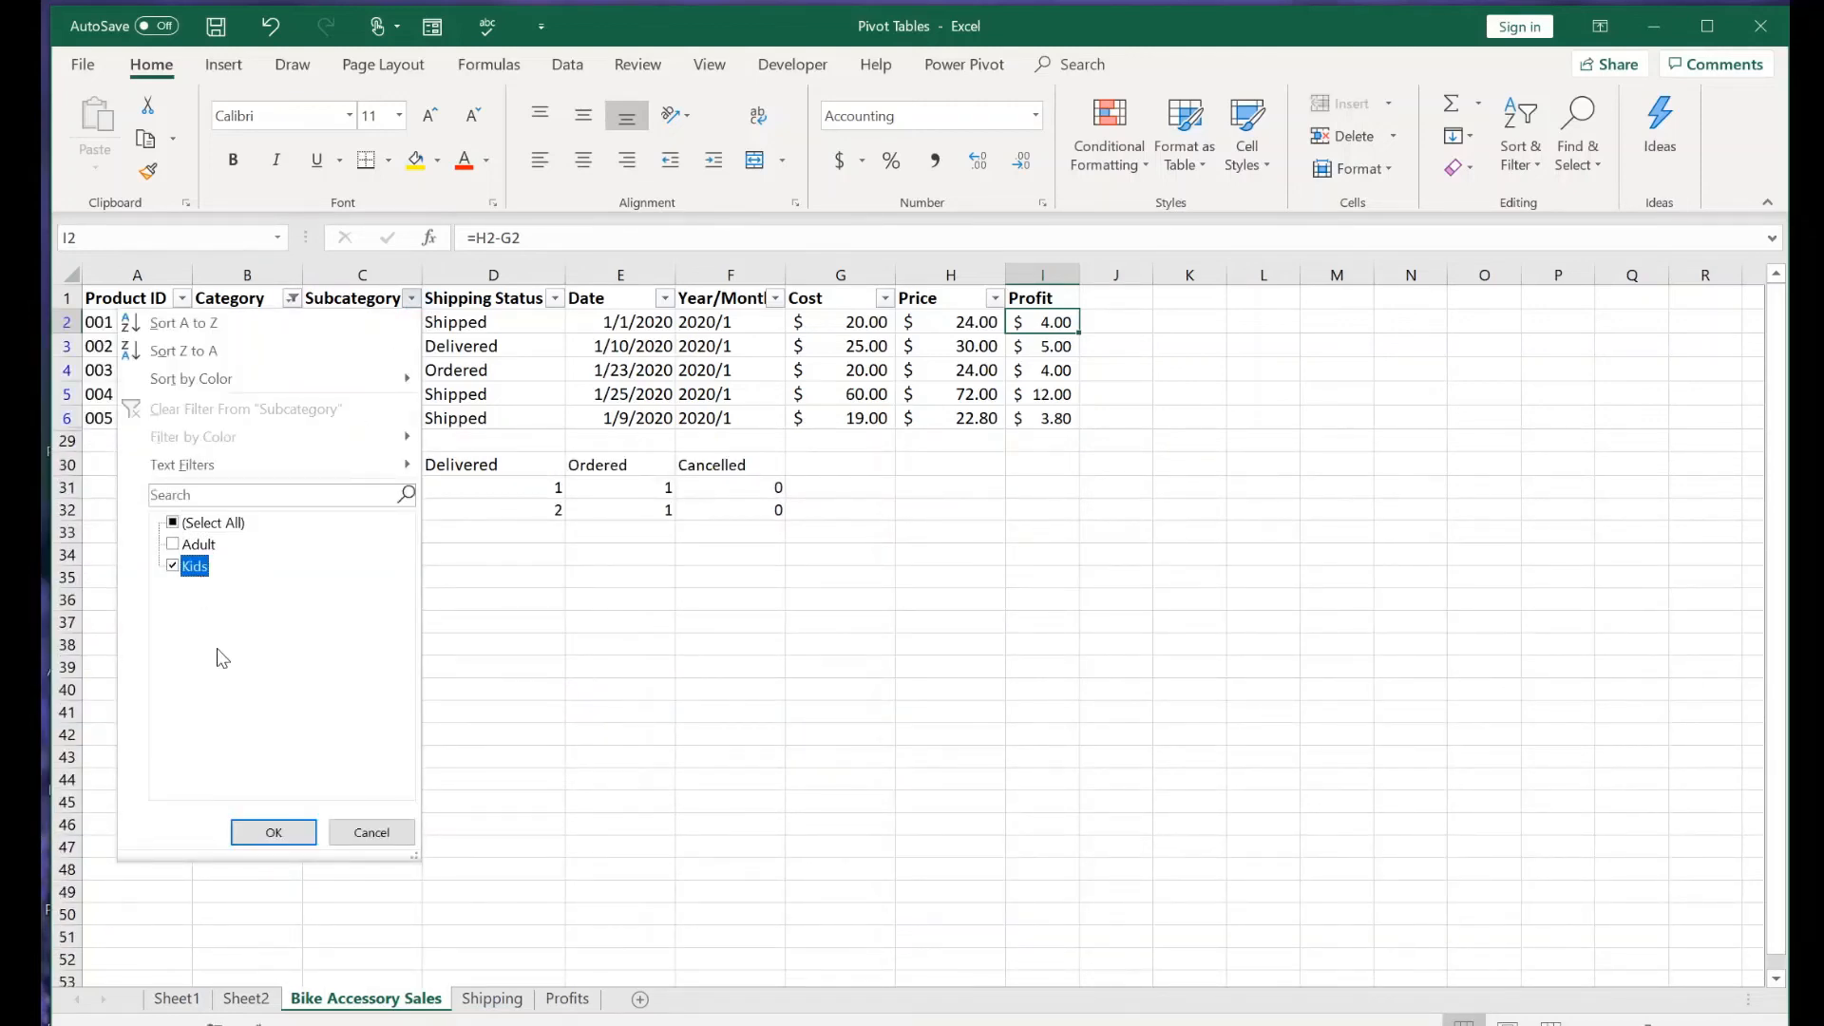
{"action": "left_click", "coordinate": [275, 832]}
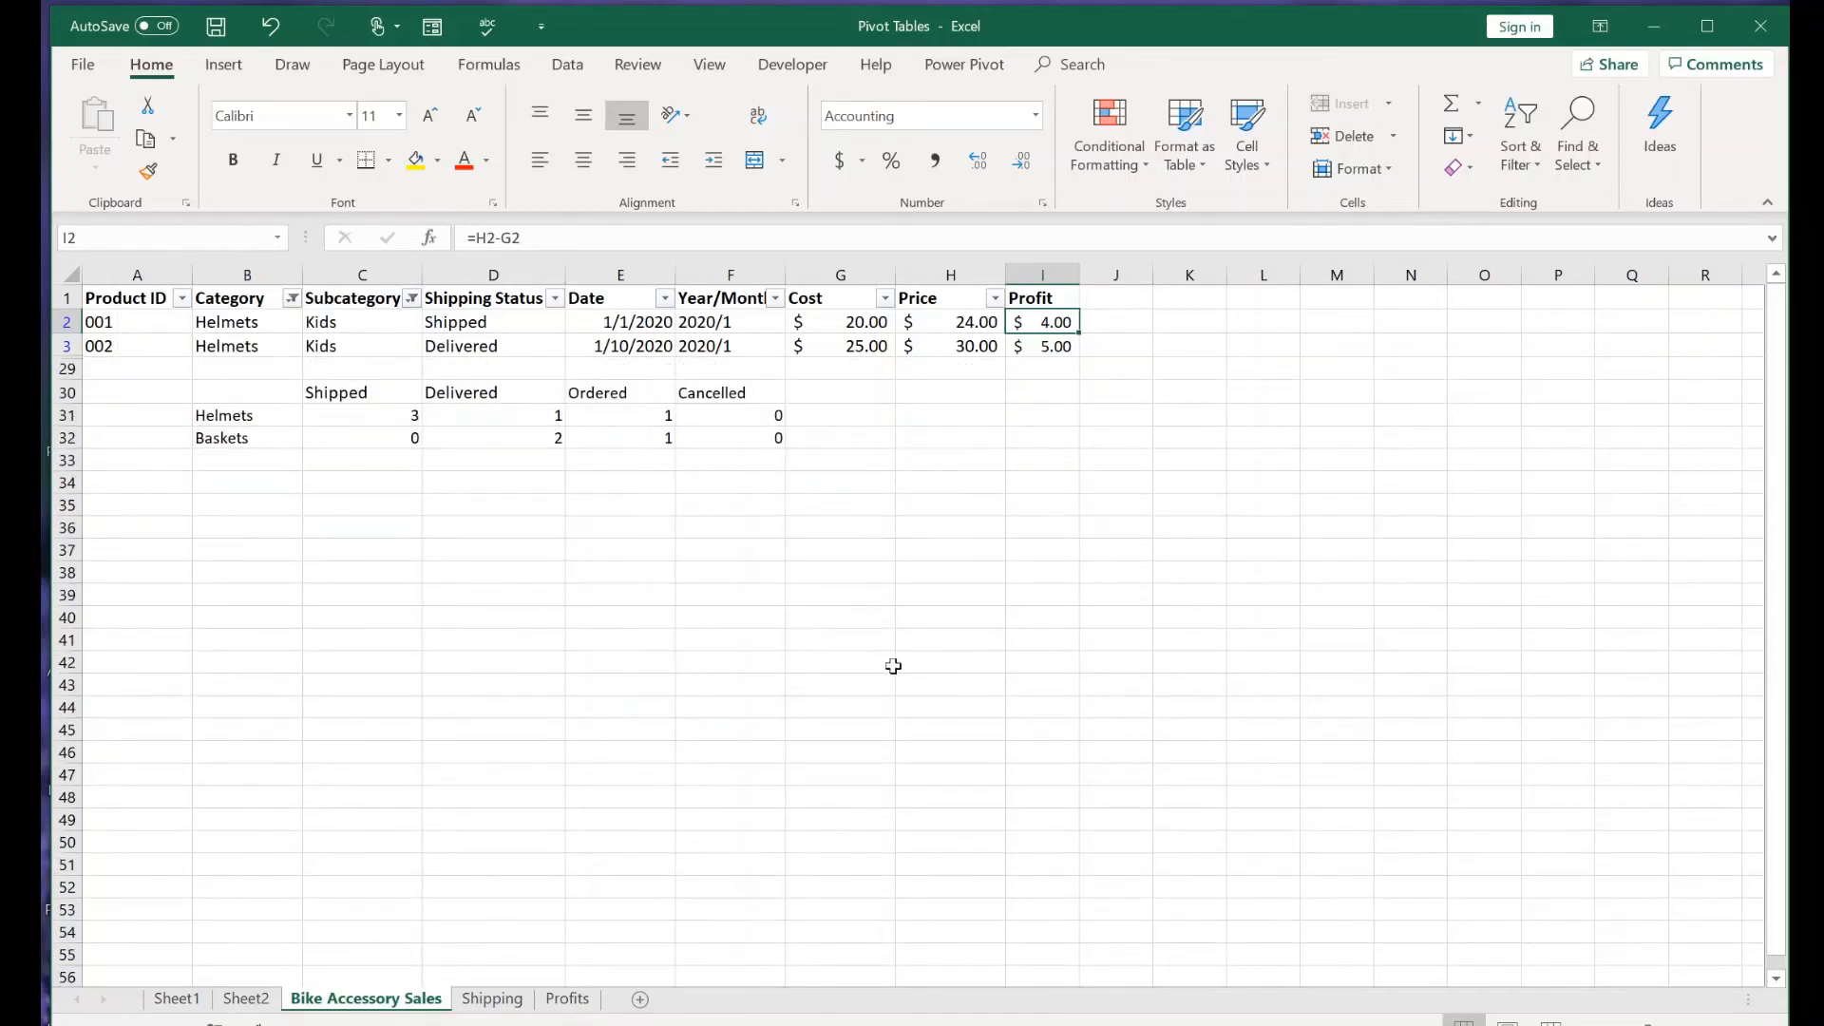
Total the filtered Profit values I2:I3 with a SUM formula in cell I29
{"action": "left_click", "coordinate": [1052, 374]}
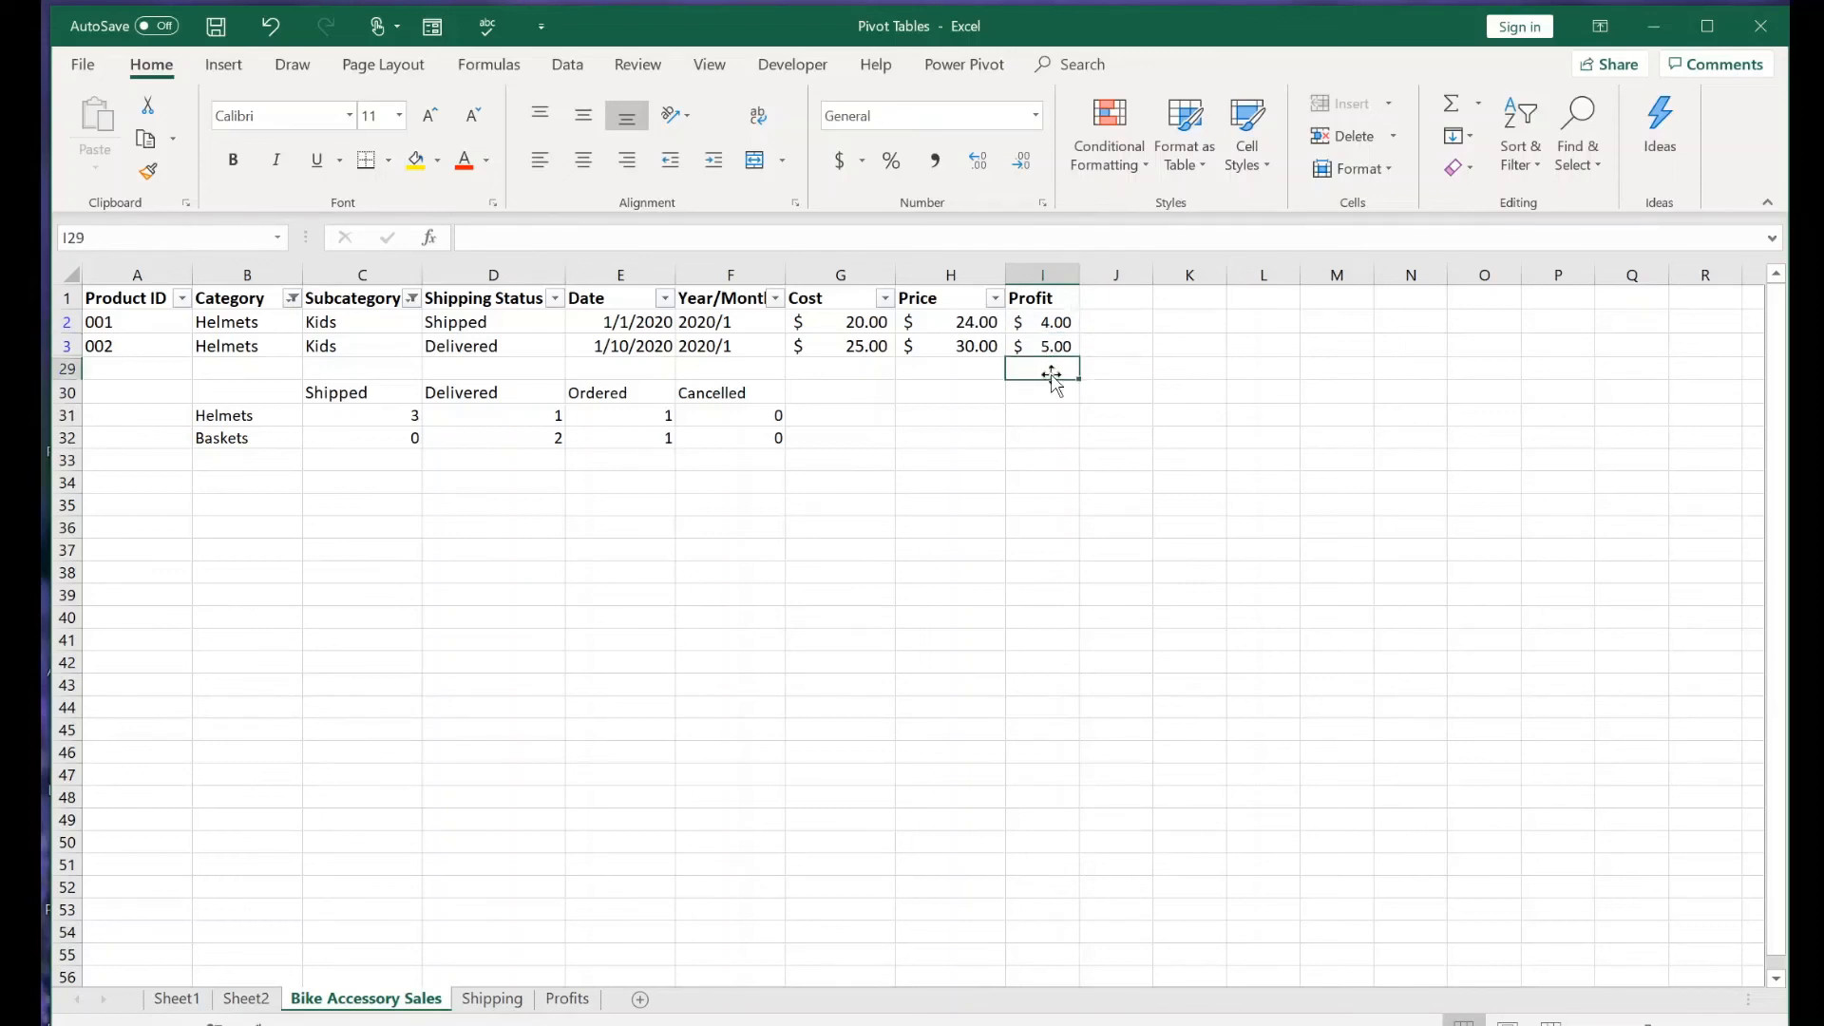
{"action": "type", "text": "=SUM("}
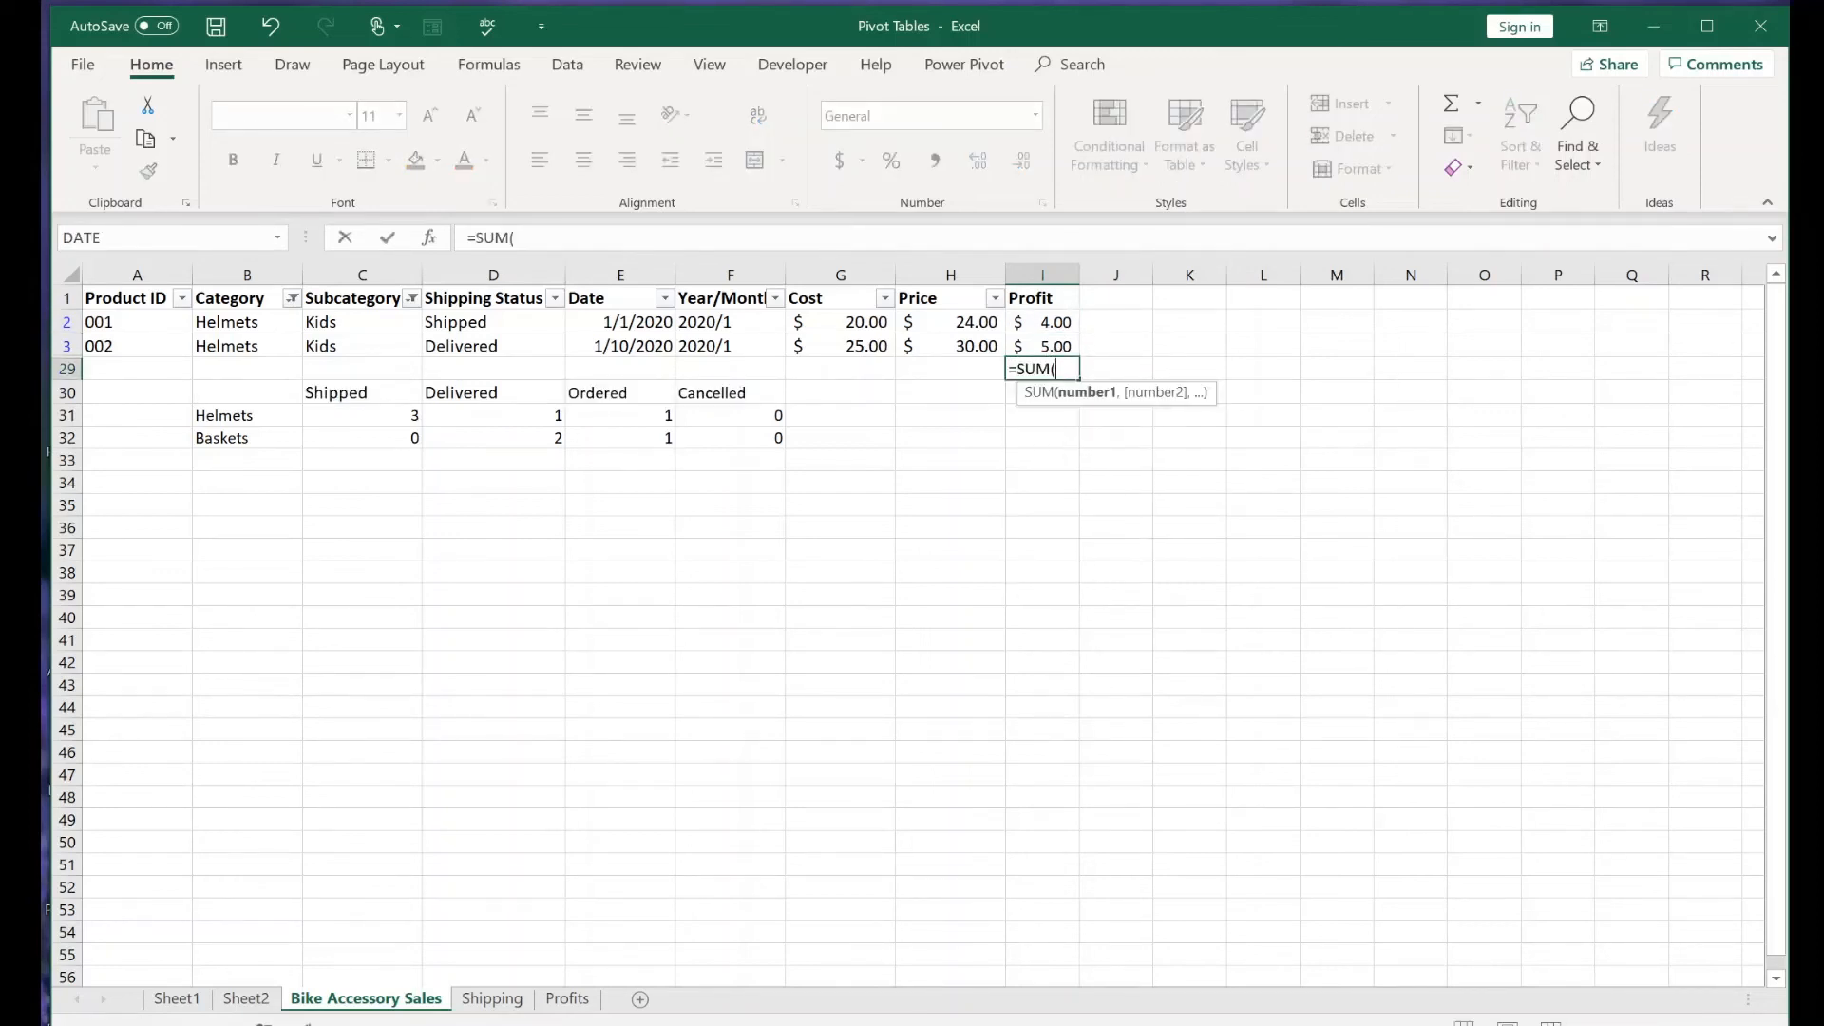
{"action": "key", "text": "Up"}
{"action": "key", "text": "Up"}
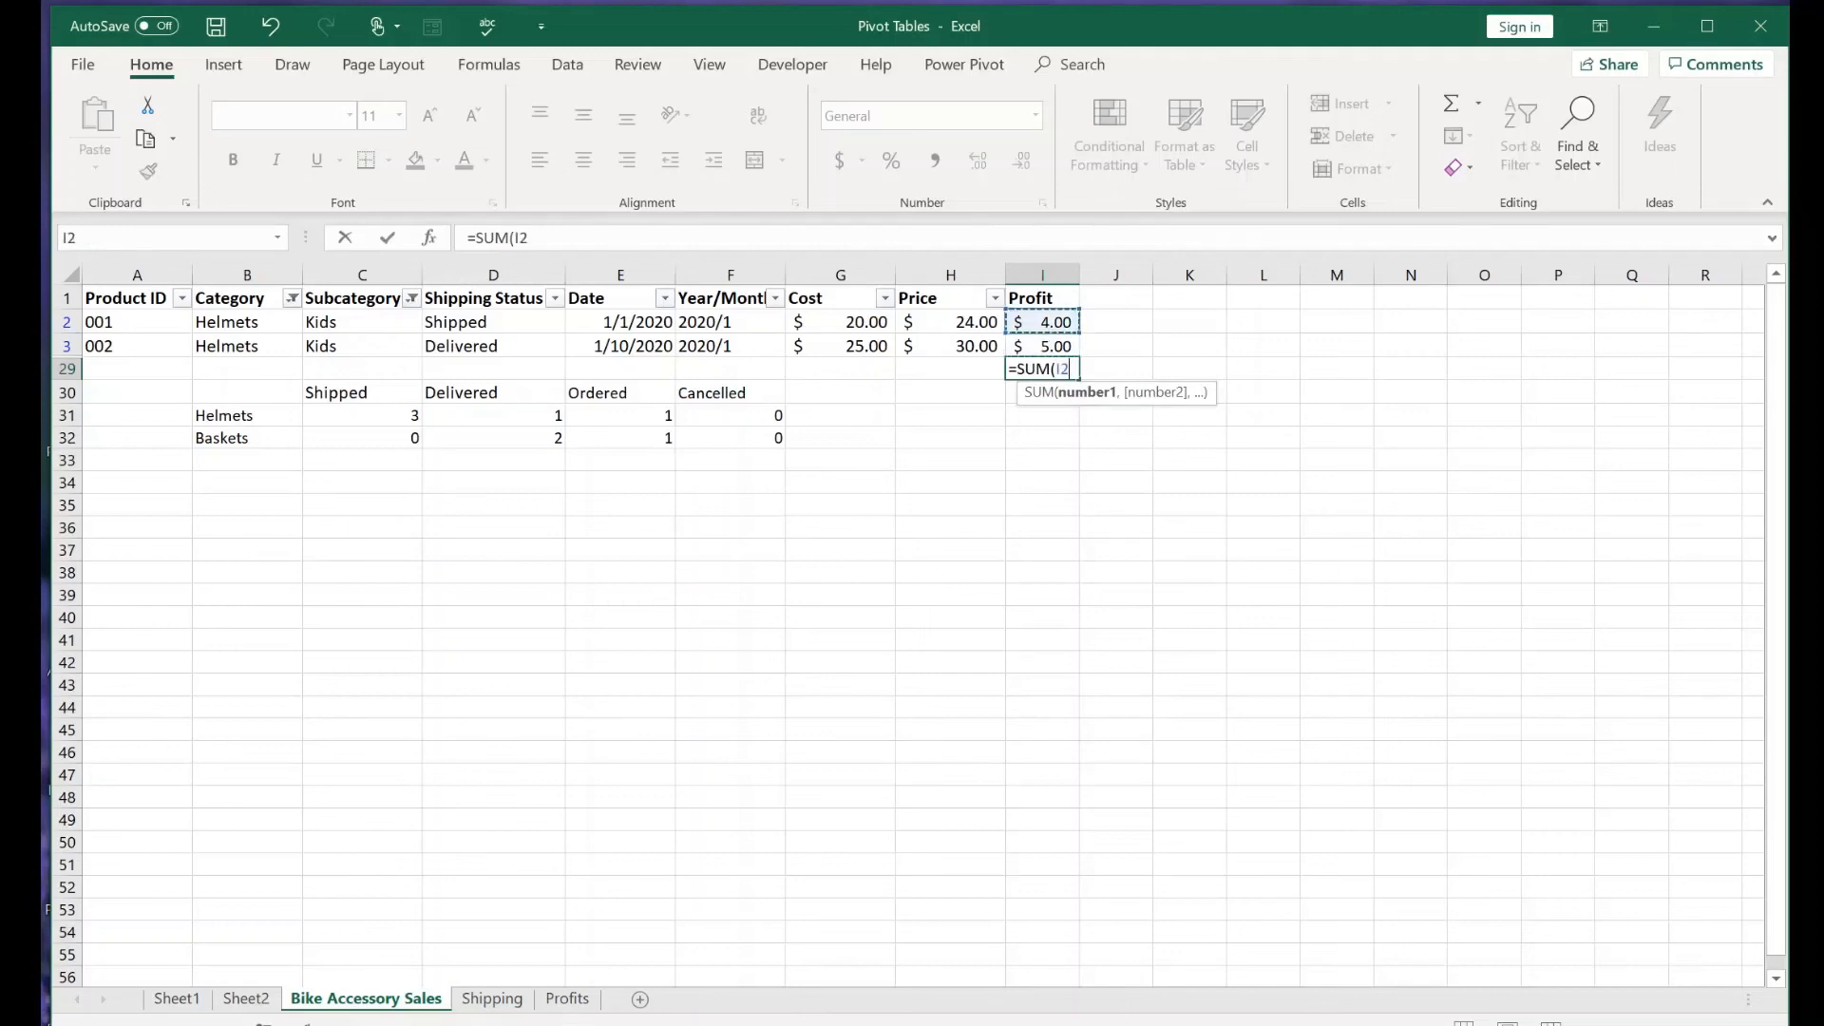
{"action": "key", "text": "shift+Down"}
{"action": "key", "text": "Return"}
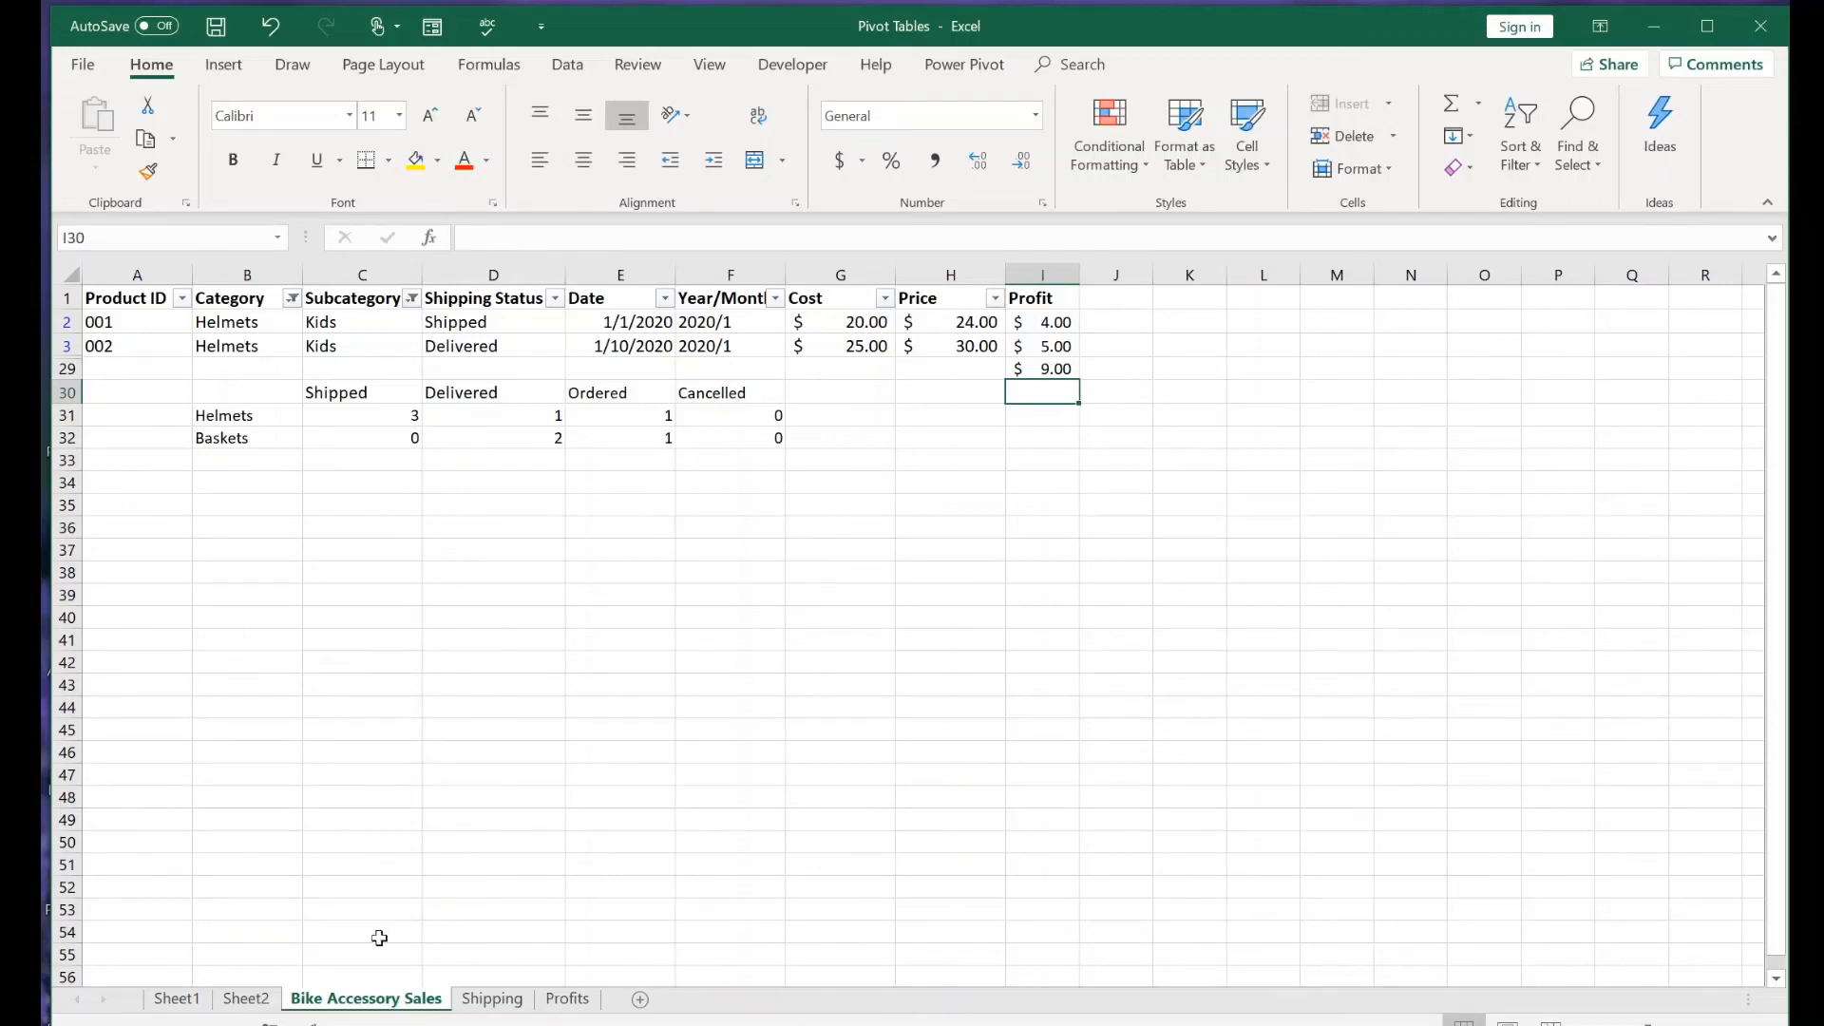
On Sheet2, check the PivotTable's profit for Kids helmets and collapse the entire Category field to hide the subcategories
{"action": "left_click", "coordinate": [260, 999]}
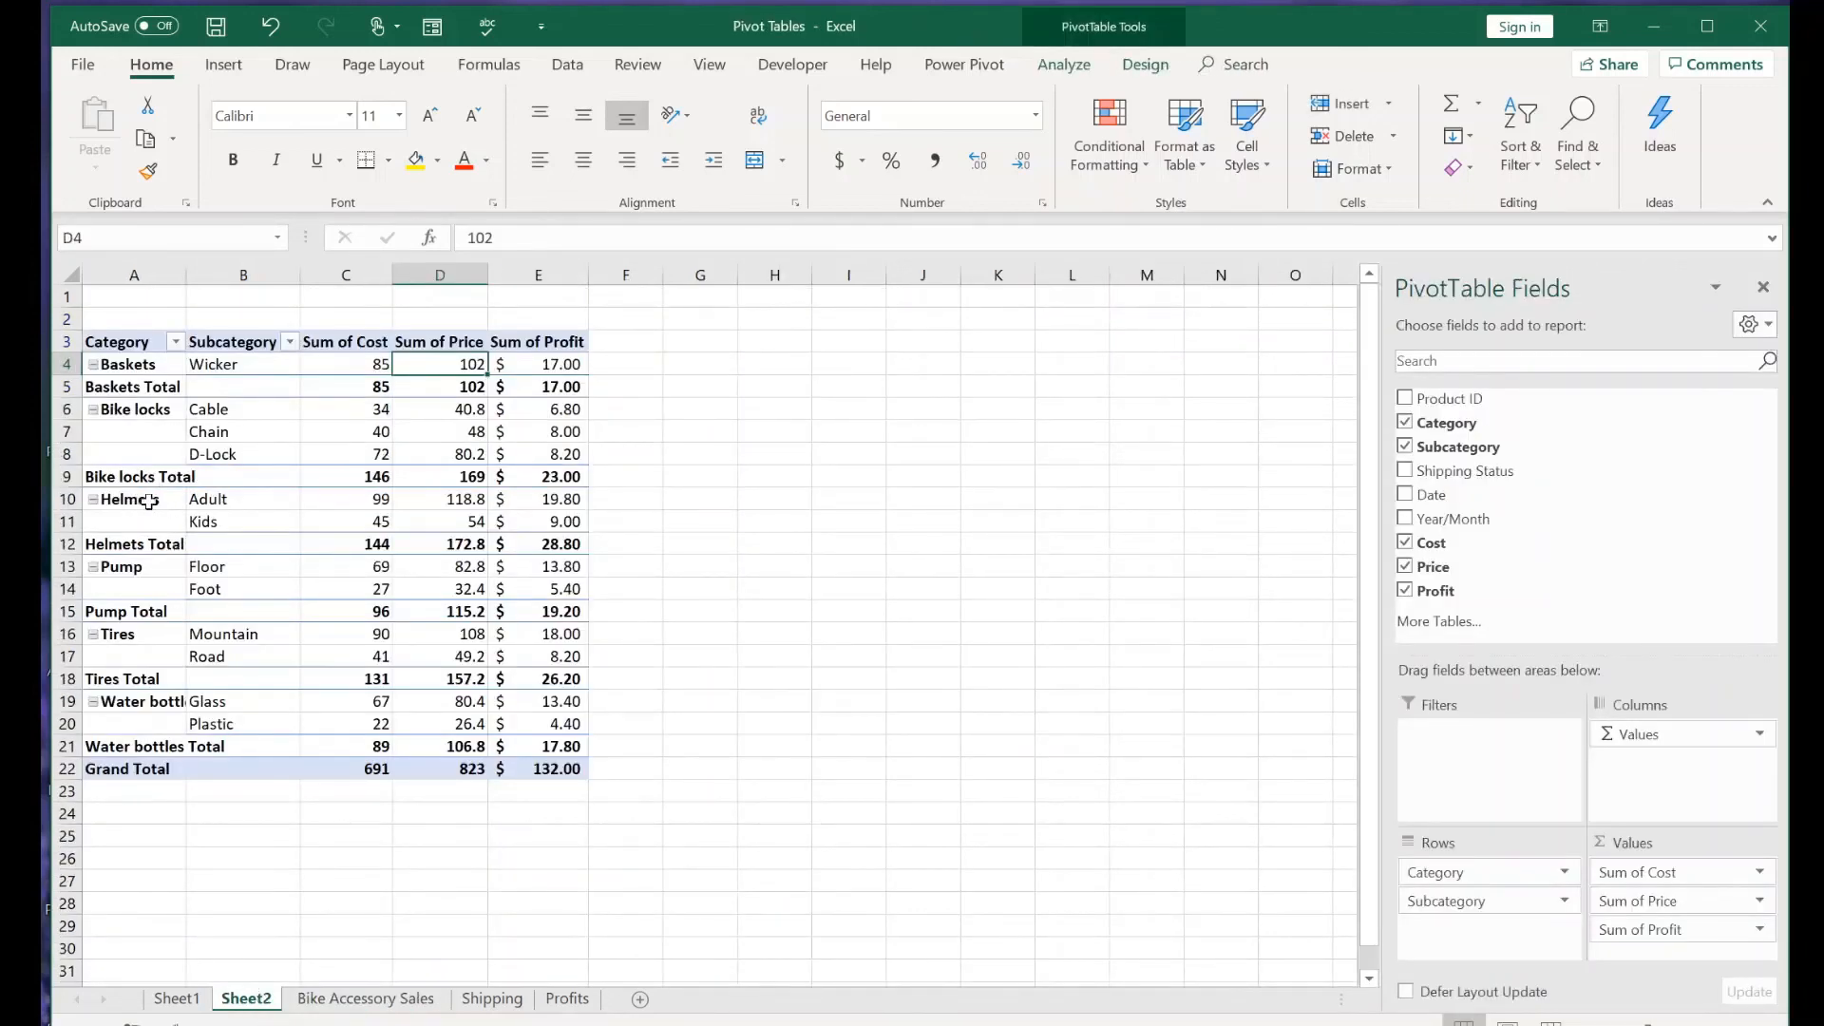
{"action": "left_click", "coordinate": [532, 521]}
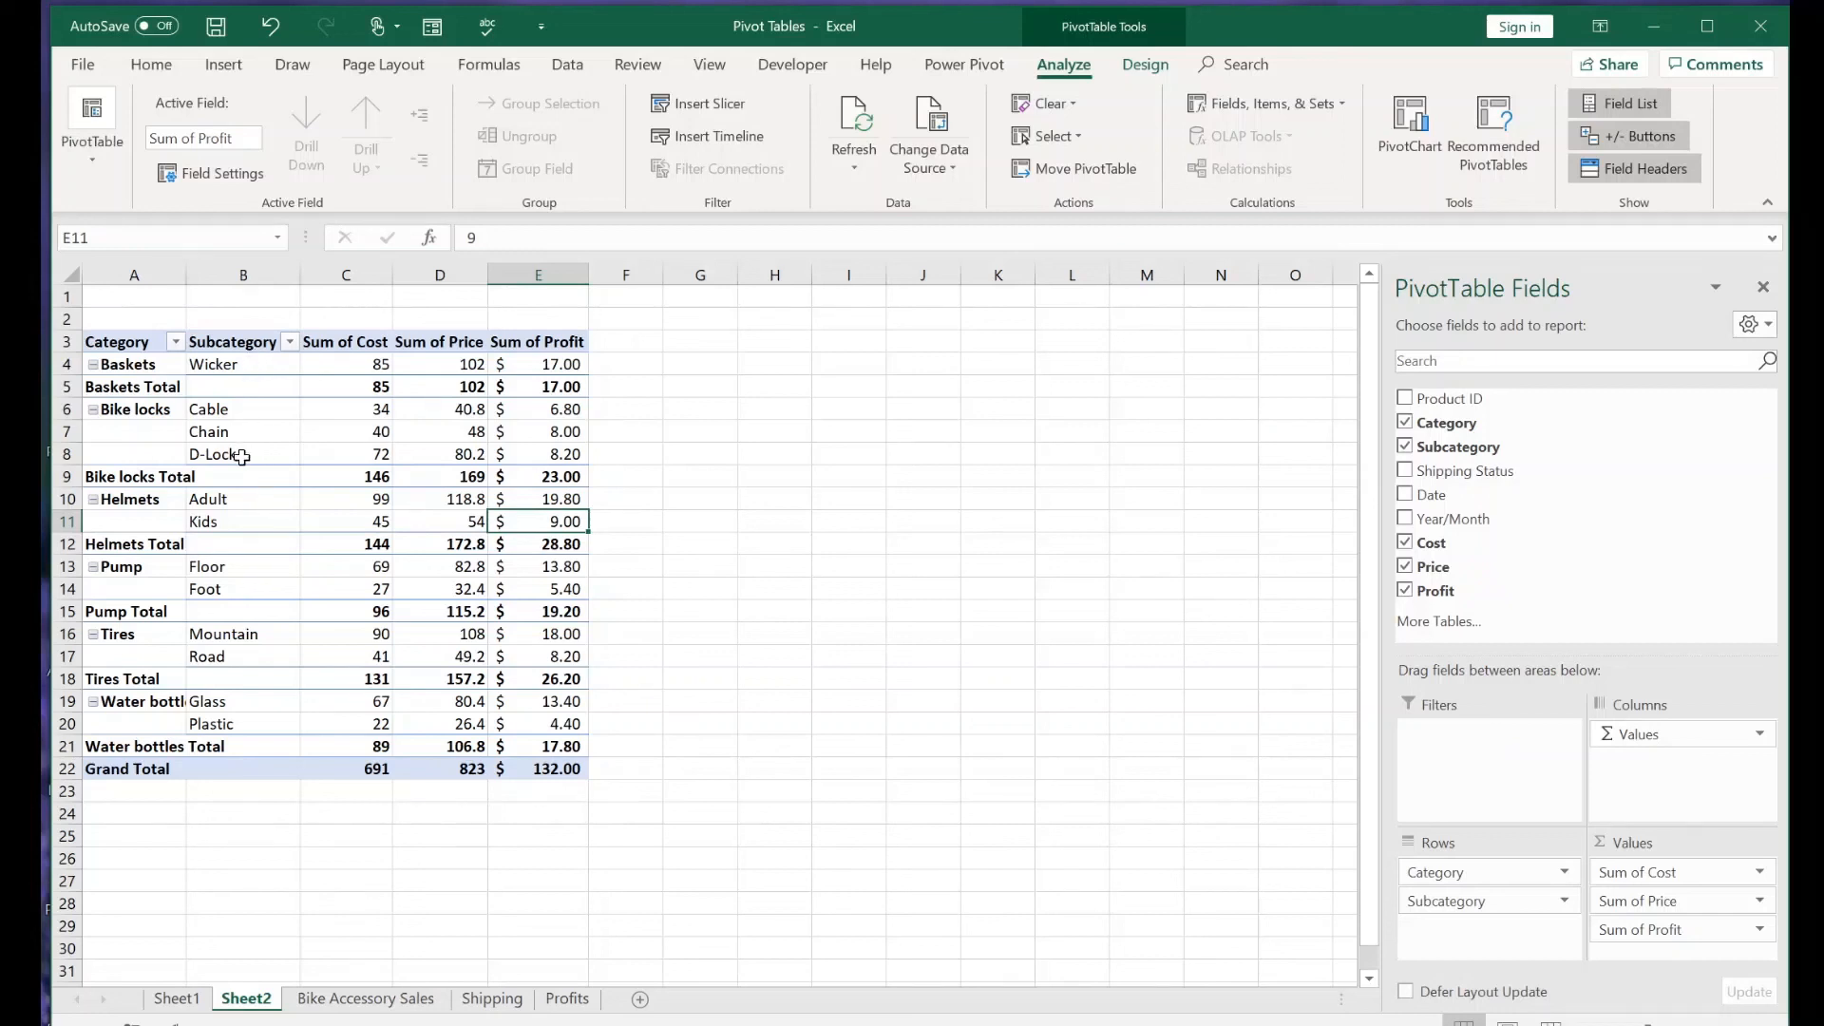
{"action": "left_click", "coordinate": [131, 410]}
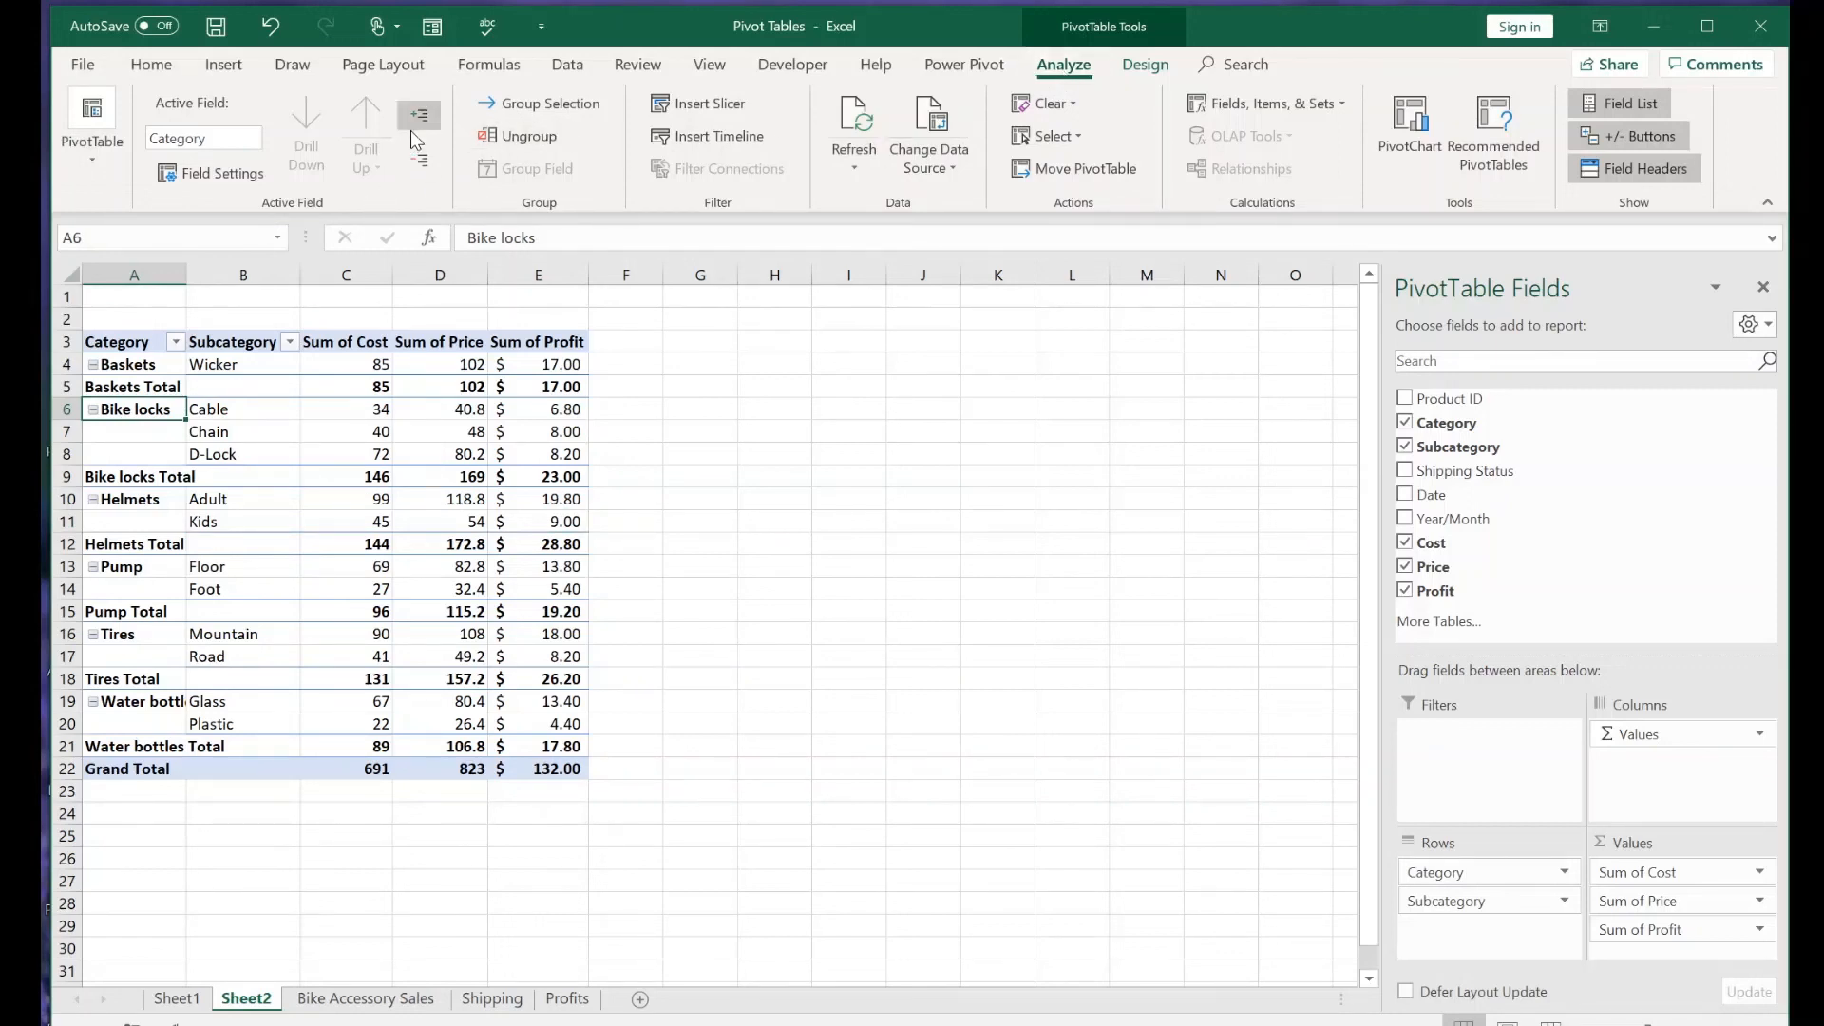
{"action": "left_click", "coordinate": [419, 162]}
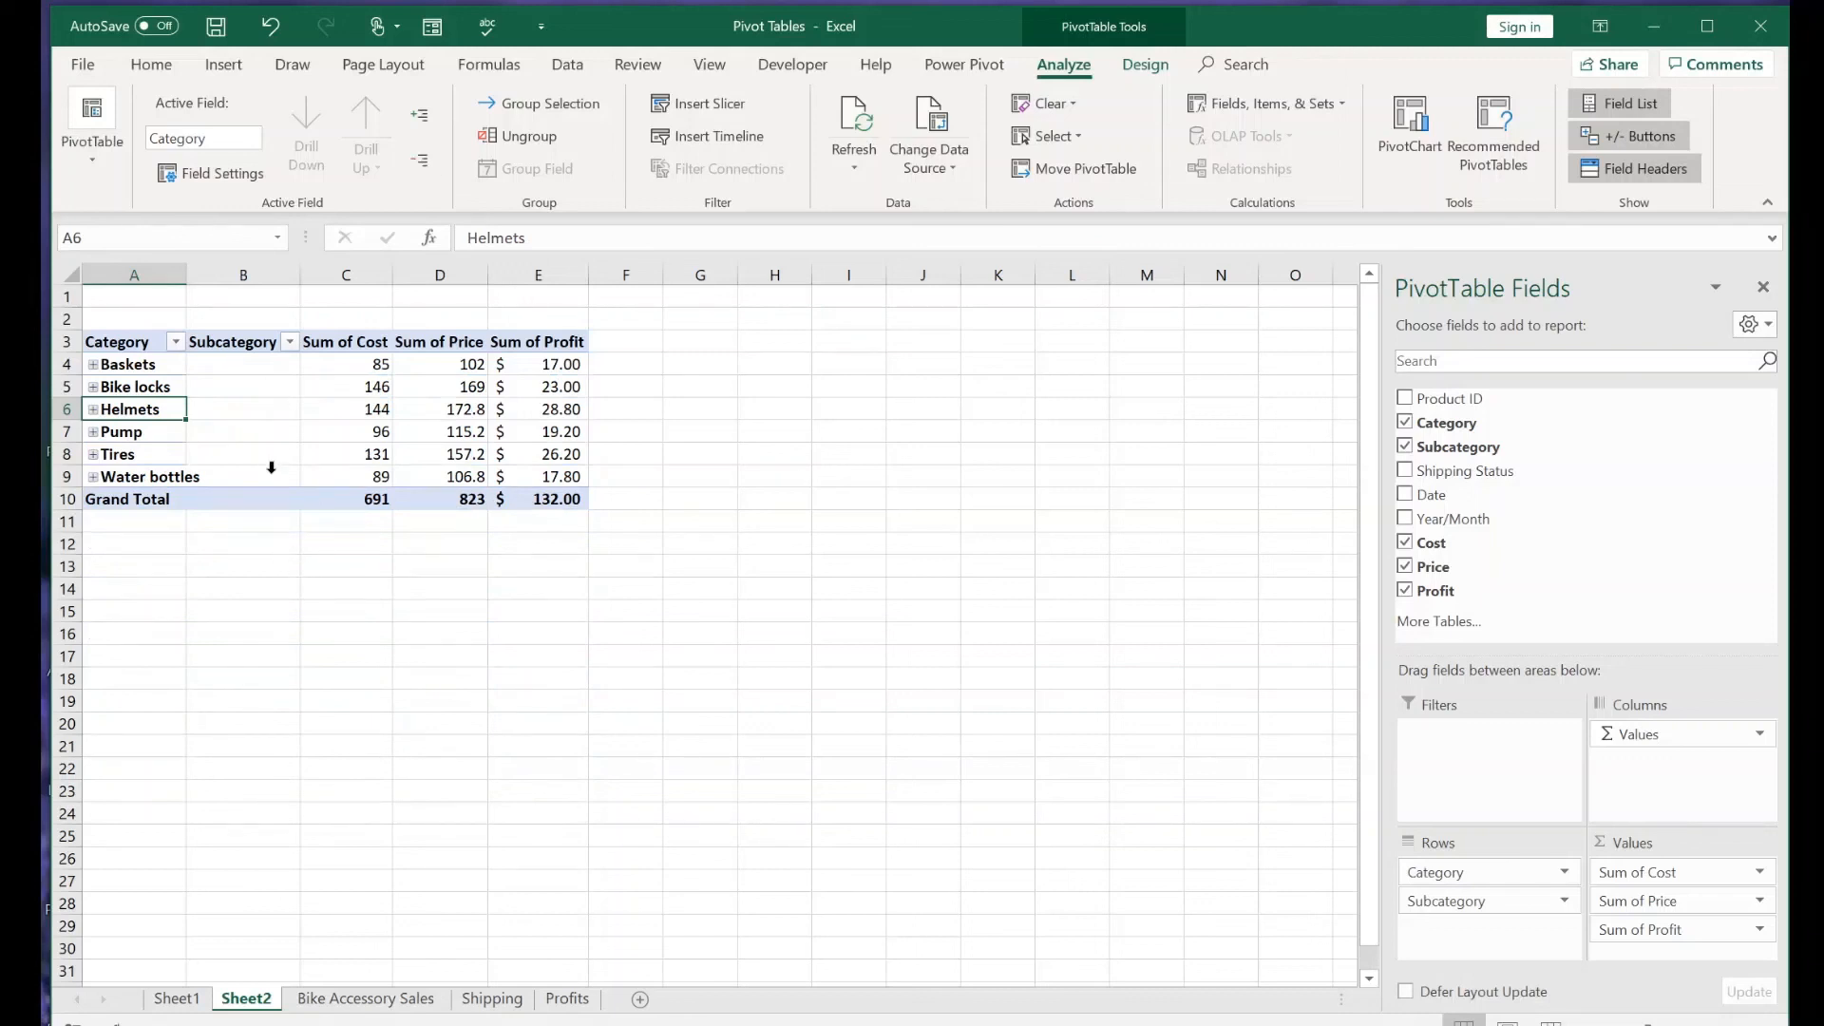
Apply the Accounting number format to the PivotTable's cost, price and profit values in C4:E10
{"action": "left_click_drag", "start_coordinate": [342, 364], "coordinate": [558, 501]}
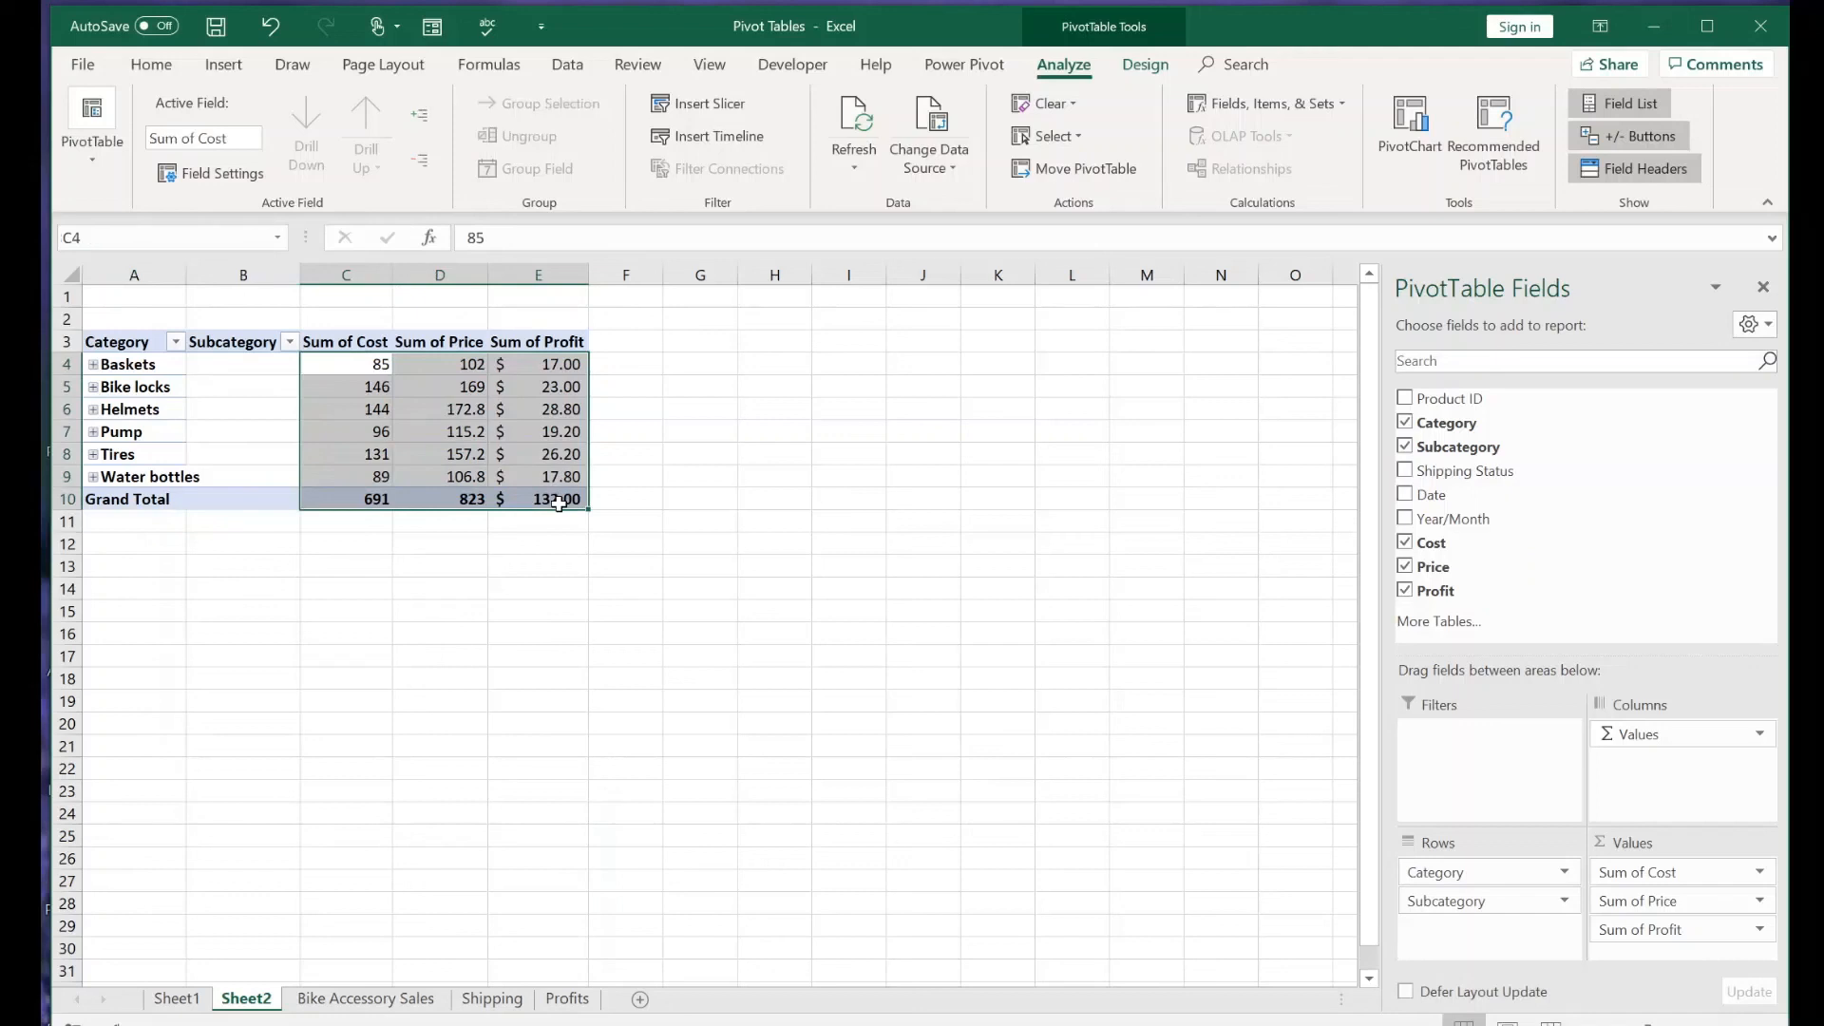
{"action": "left_click", "coordinate": [152, 65]}
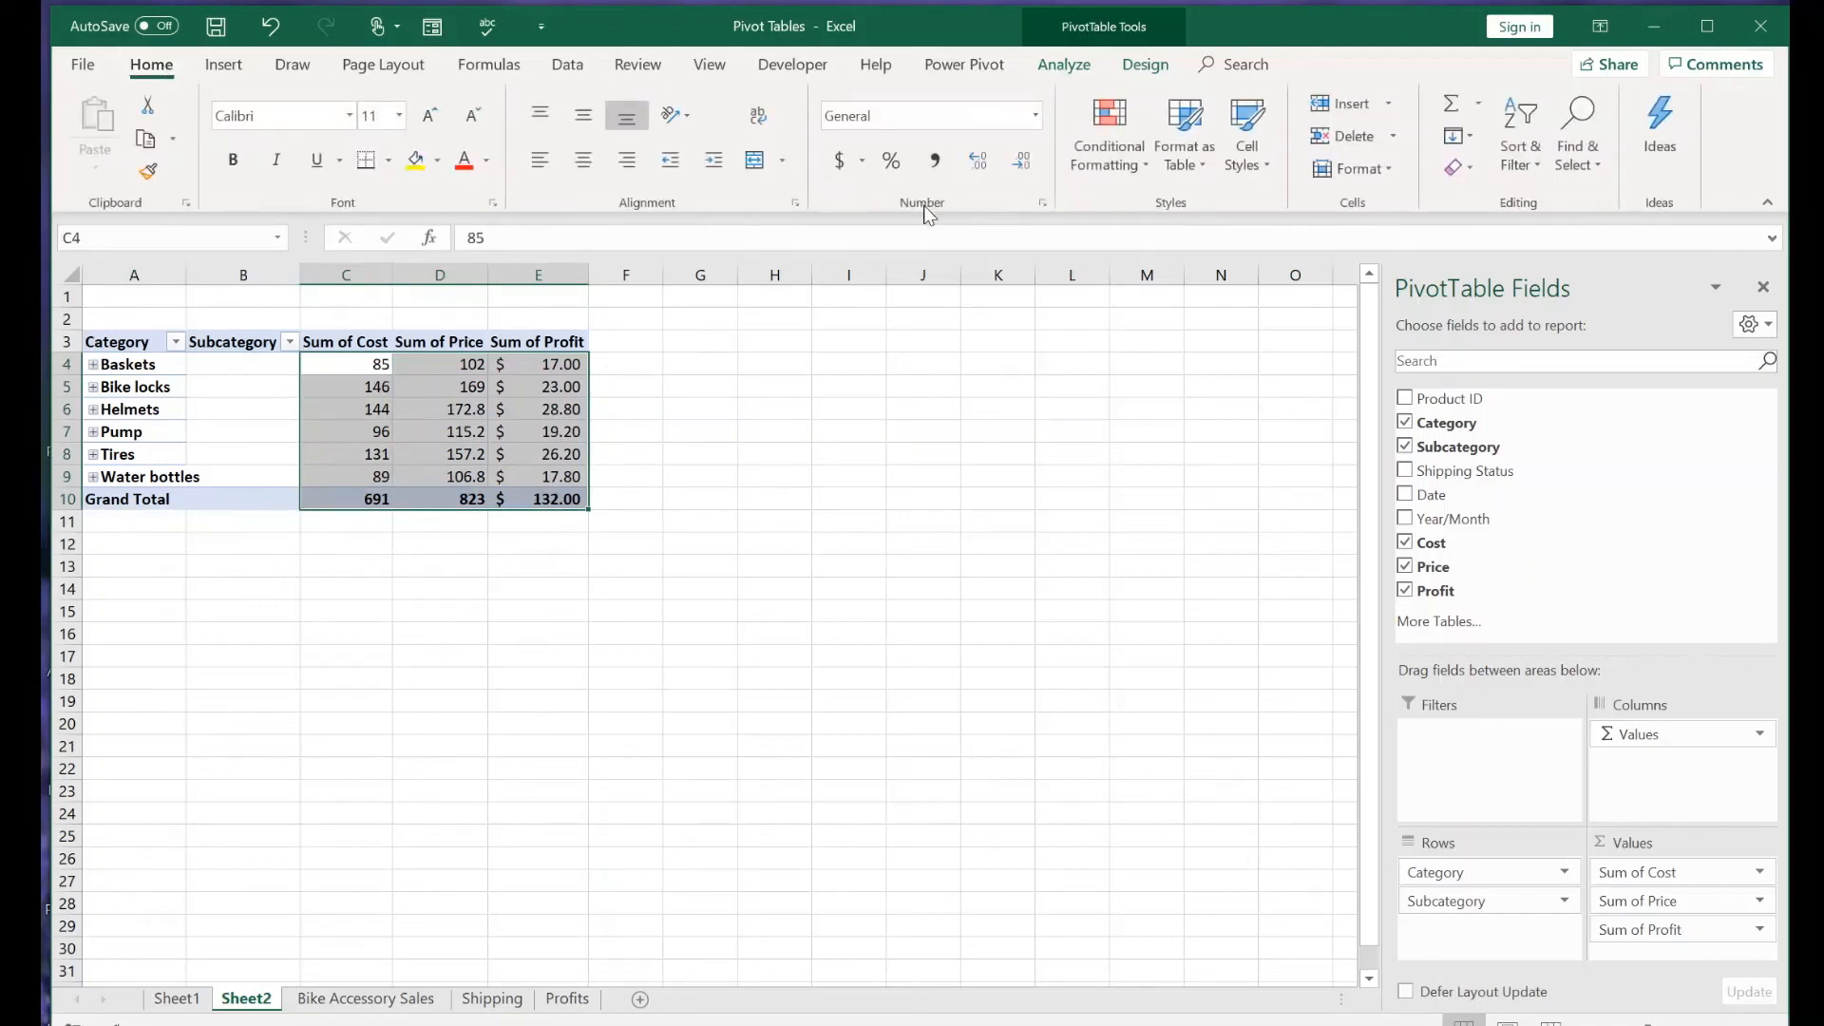
{"action": "left_click", "coordinate": [893, 116]}
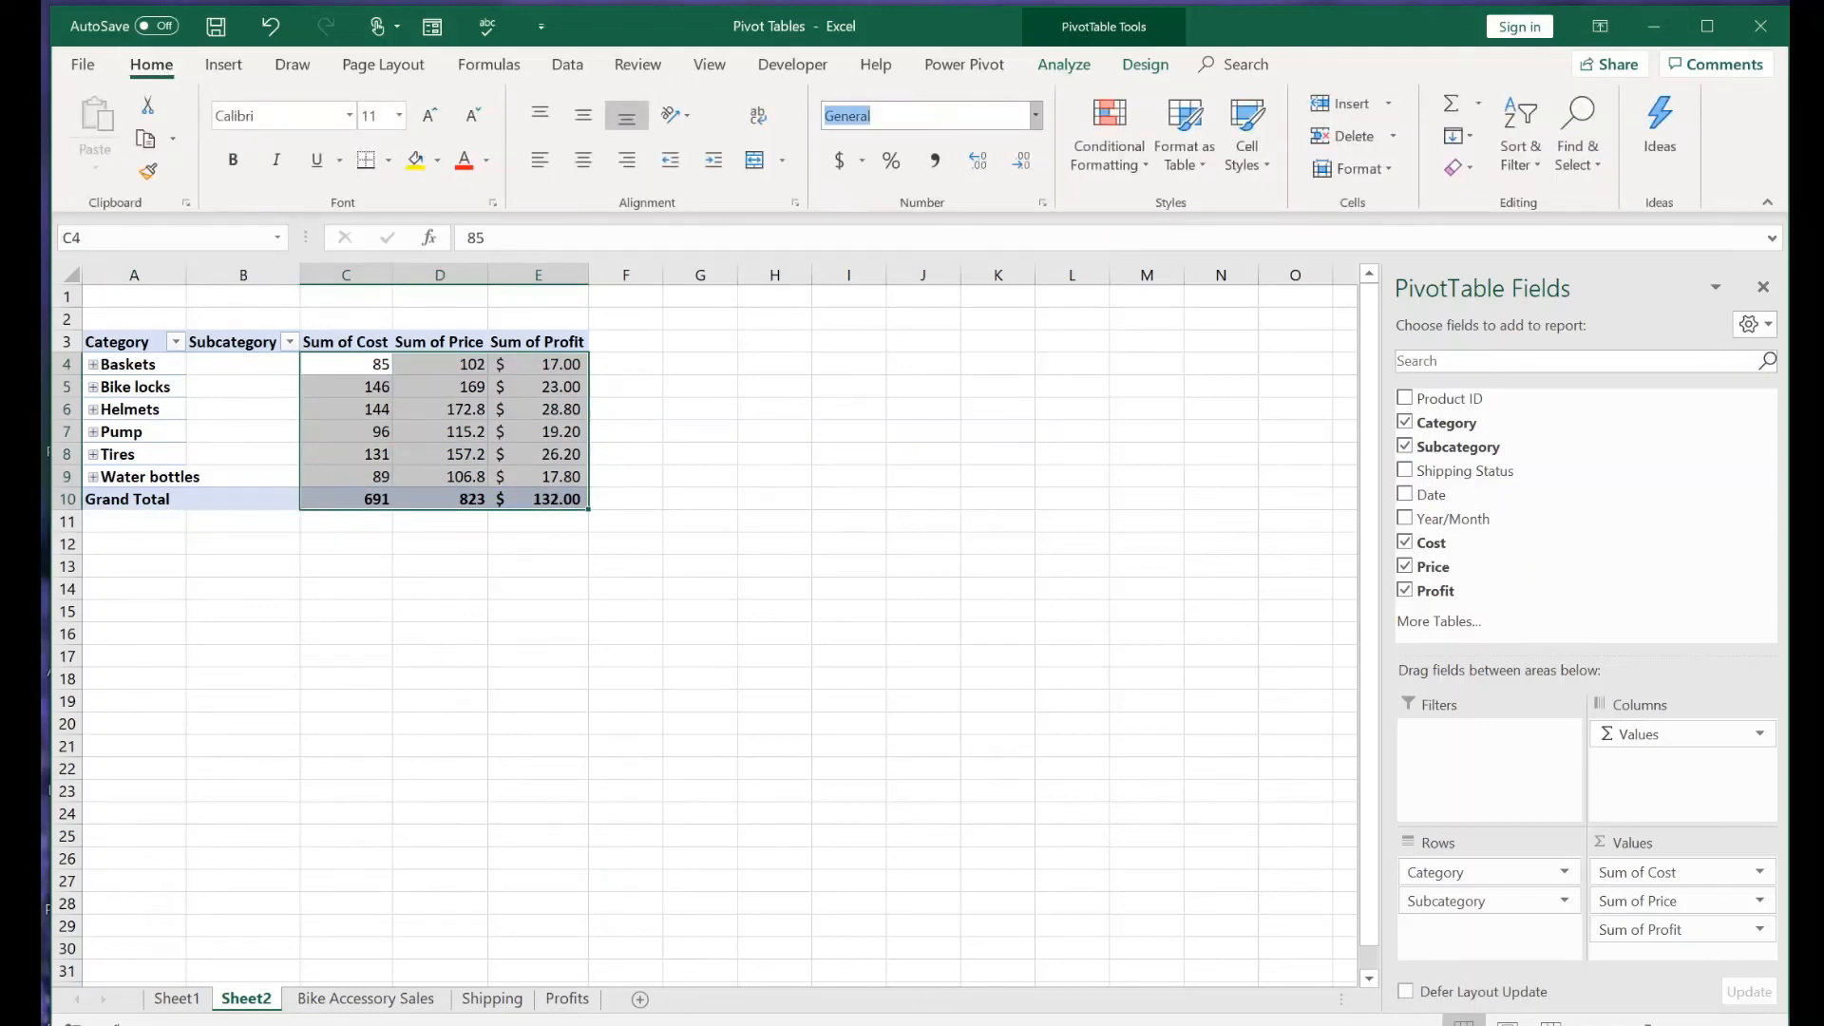
{"action": "type", "text": "Accounting"}
{"action": "key", "text": "Return"}
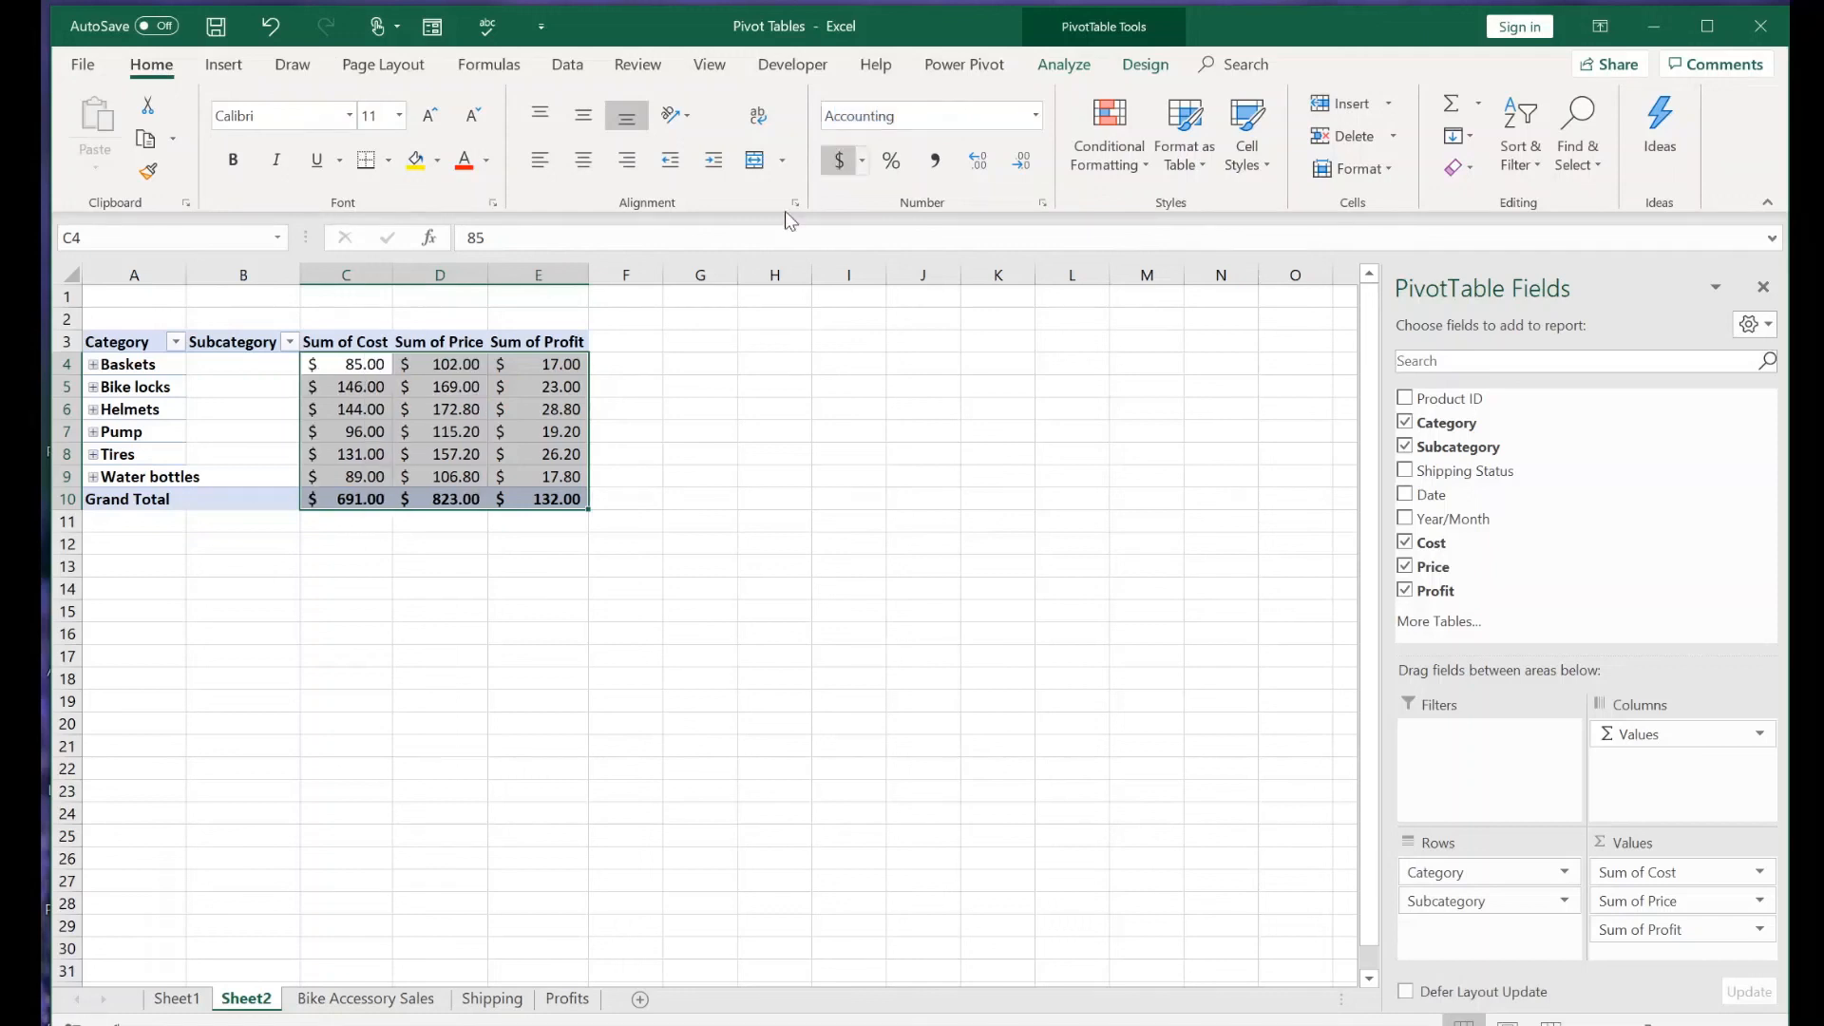
{"action": "left_click", "coordinate": [622, 344]}
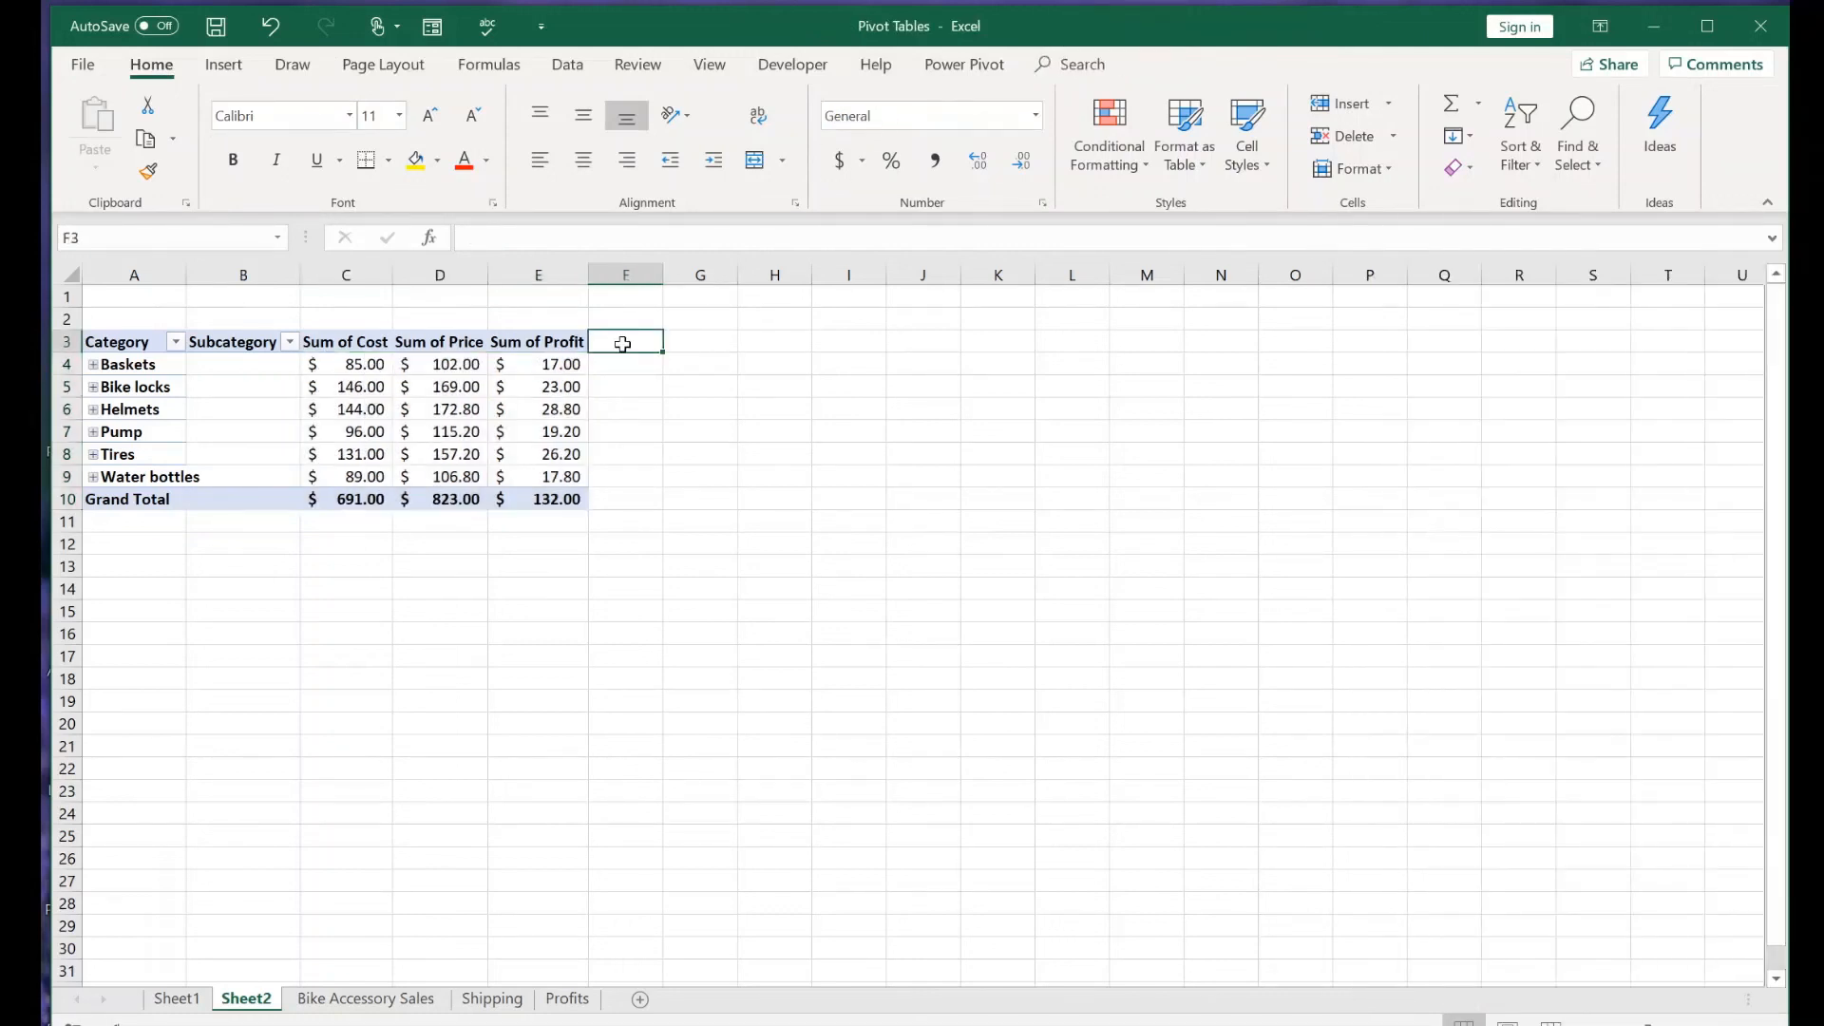